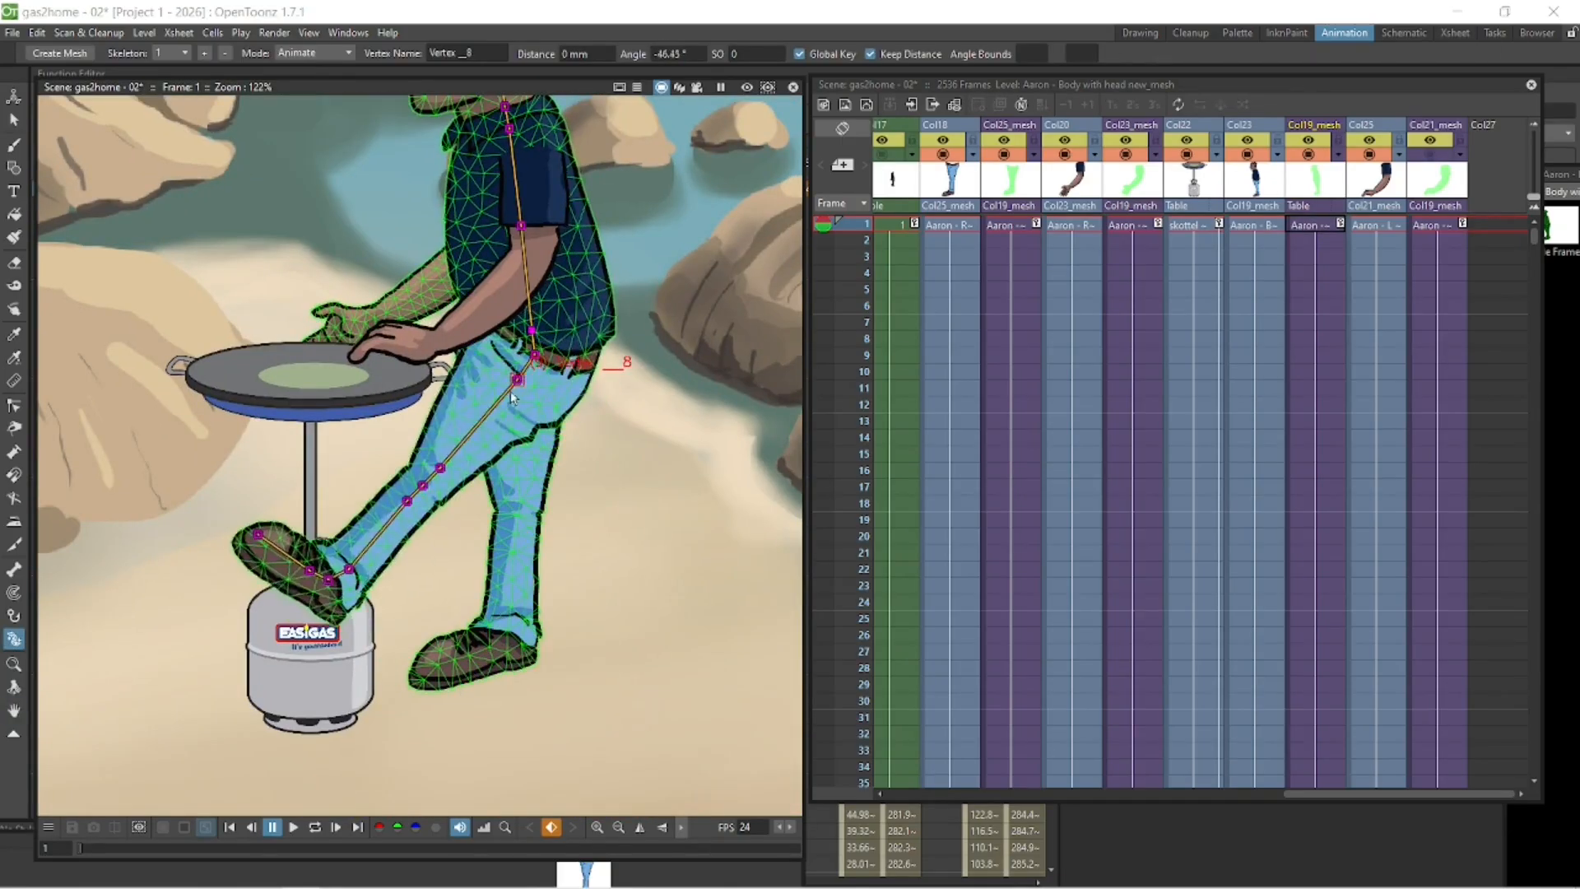
pyautogui.moveTo(511, 398); pyautogui.dragTo(499, 374)
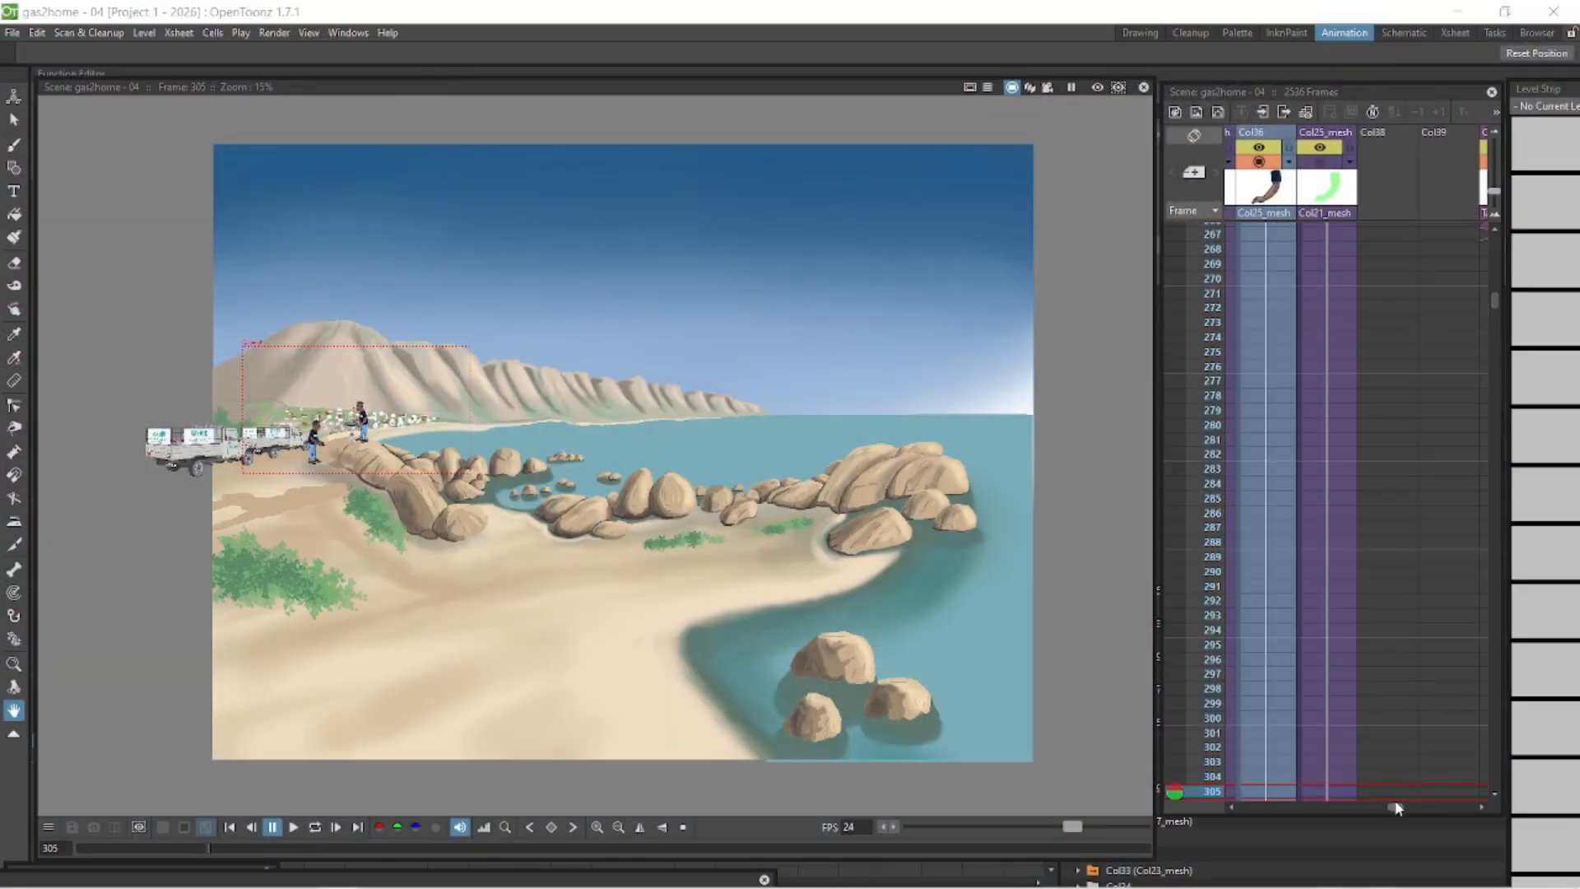
pyautogui.click(1389, 162)
pyautogui.click(1389, 162)
pyautogui.click(1449, 162)
pyautogui.click(1449, 162)
pyautogui.moveTo(1247, 806); pyautogui.dragTo(1272, 807)
pyautogui.click(1274, 163)
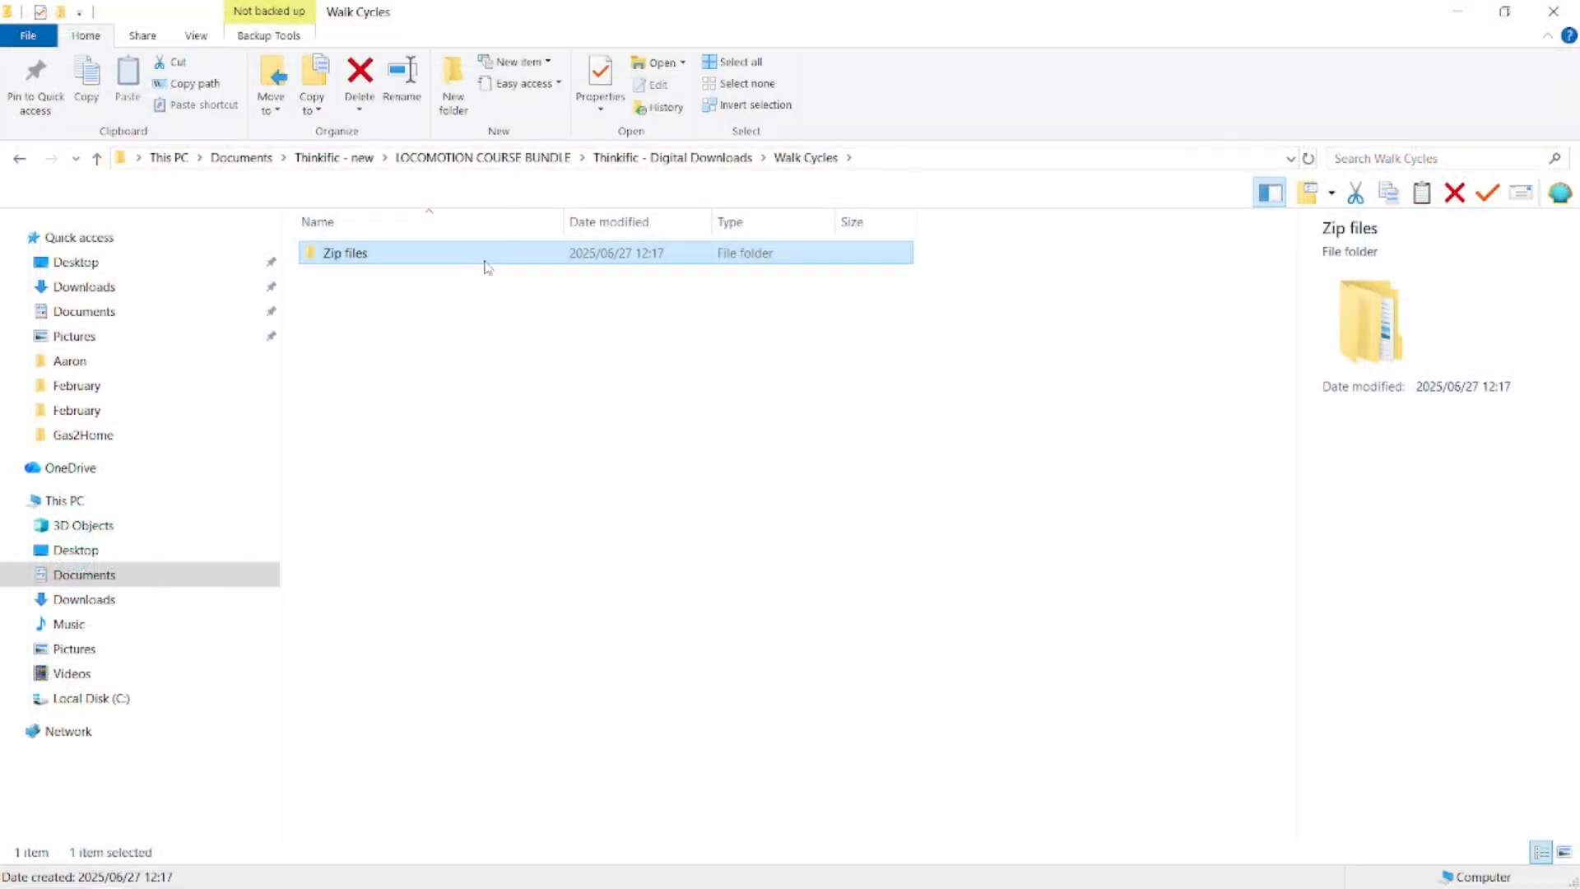
pyautogui.doubleClick(487, 265)
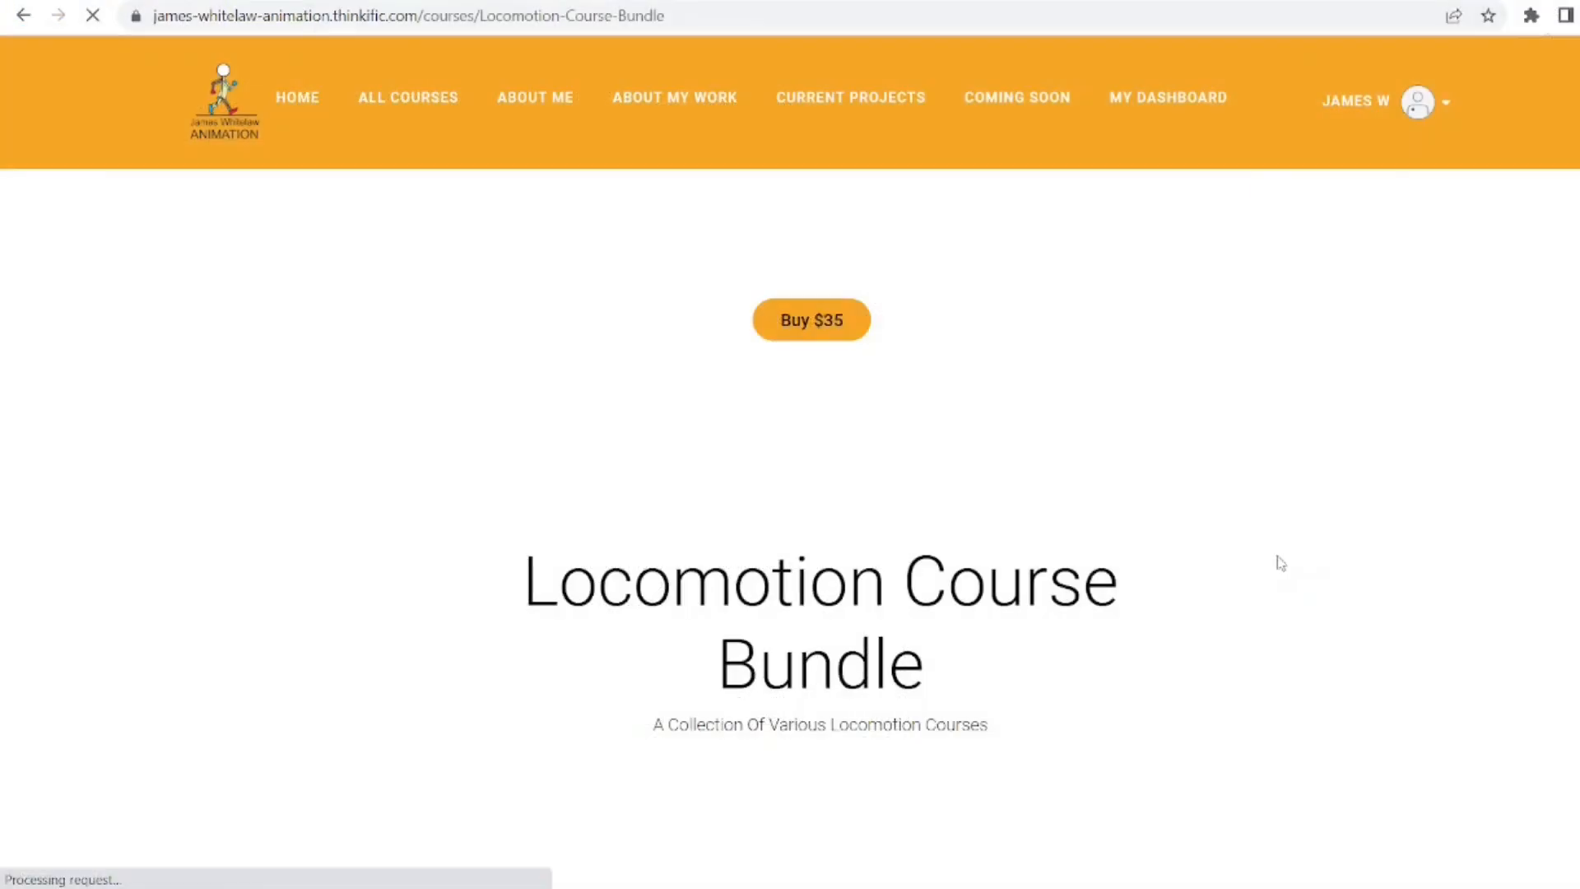
# - Scroll through the Locomotion Course Bundle page to review its walk cycle courses
pyautogui.scroll(-5, 1276, 560)
pyautogui.scroll(-8, 810, 469)
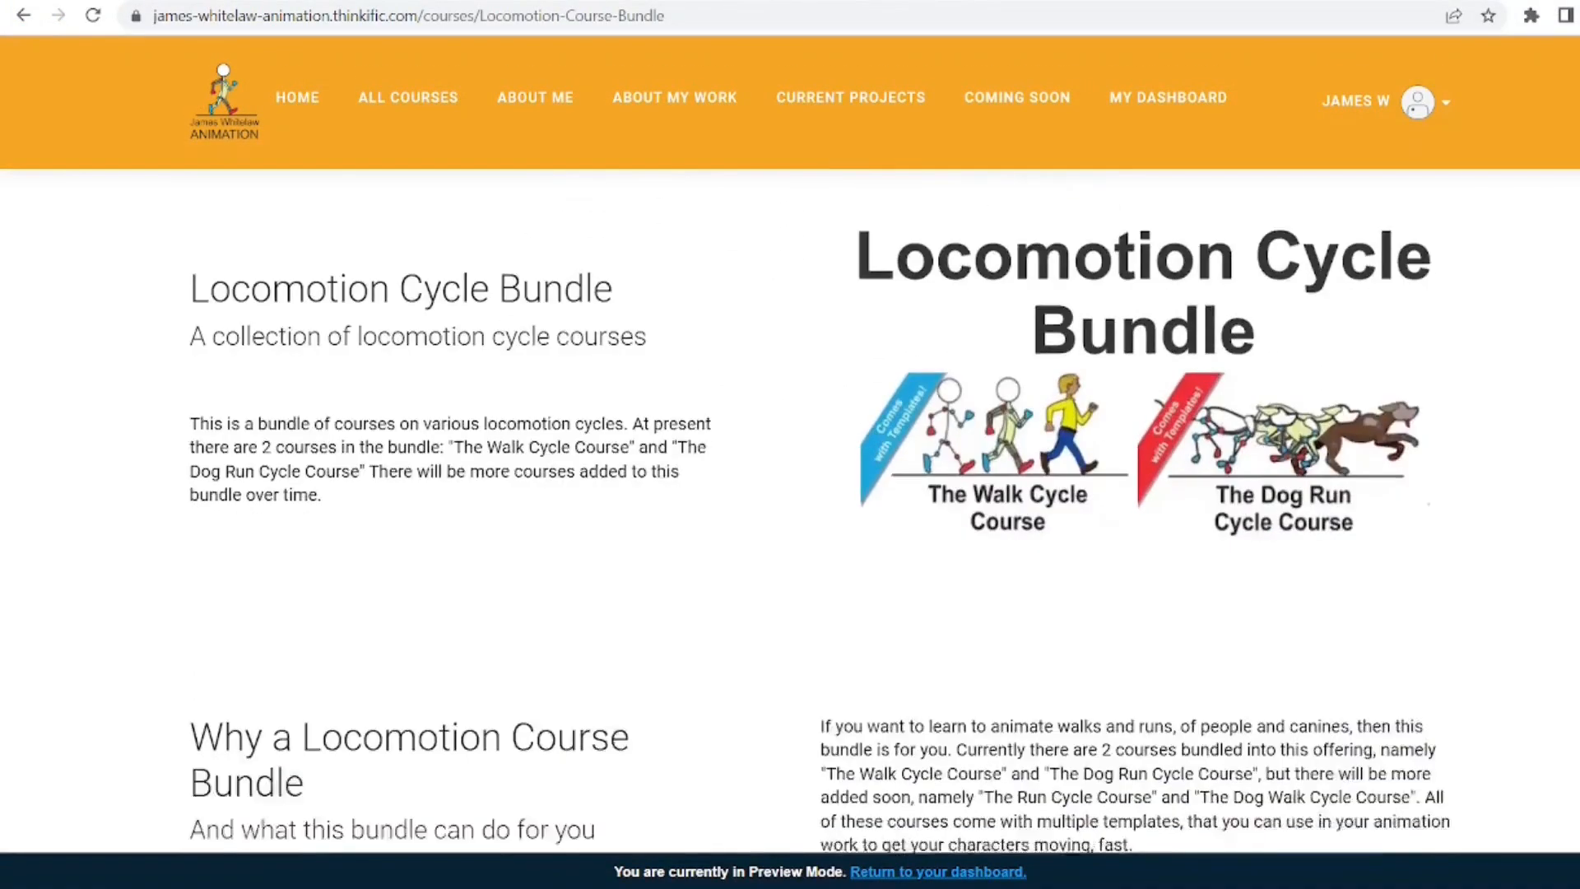
pyautogui.scroll(-10, 810, 469)
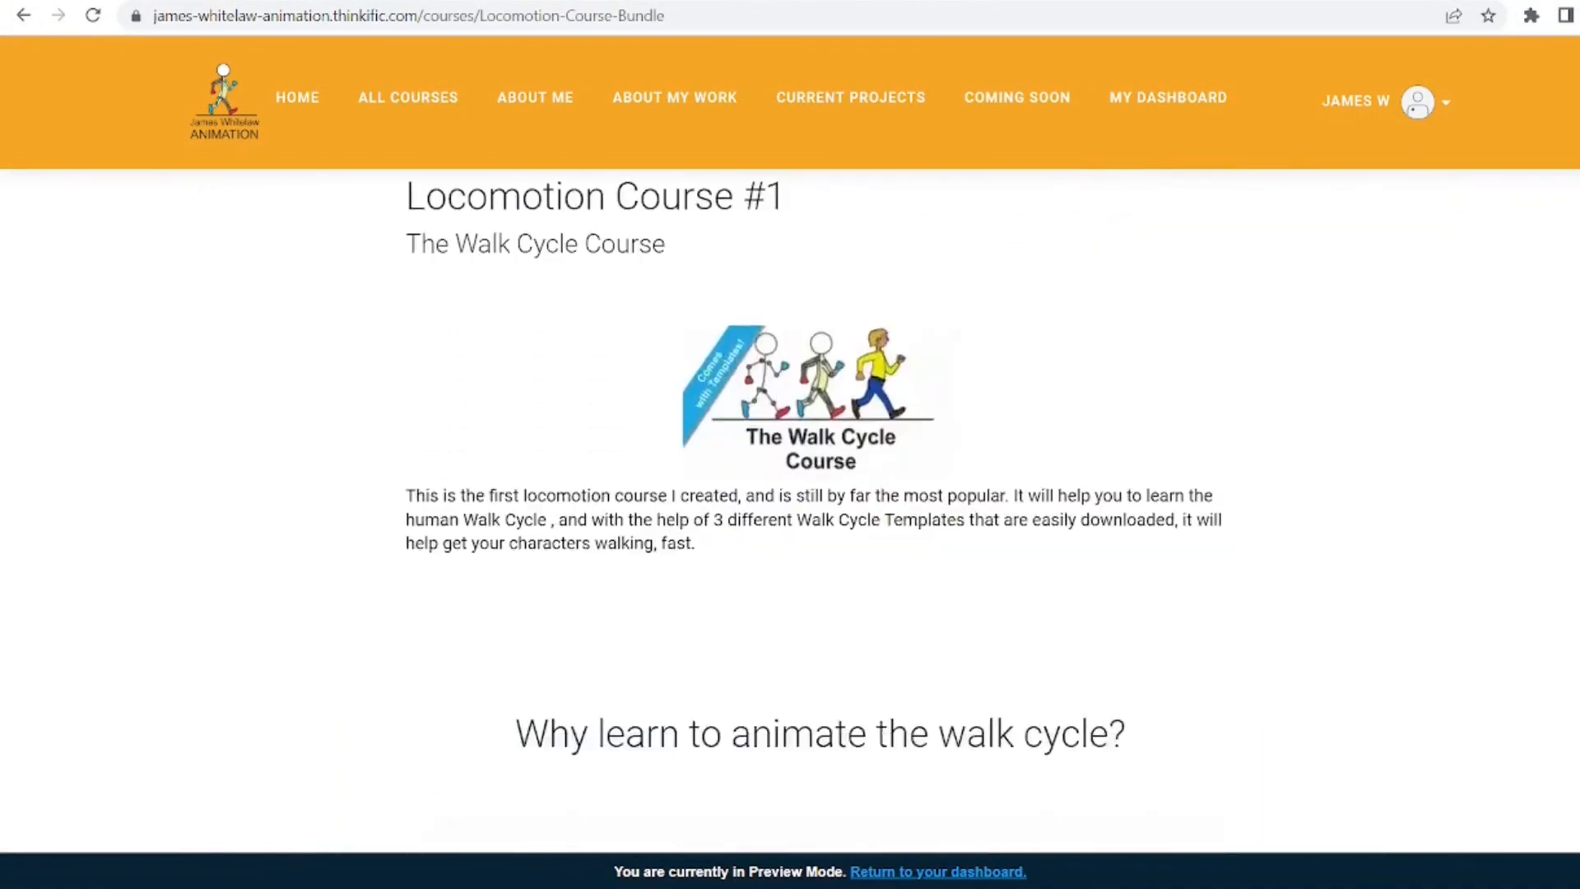
pyautogui.scroll(-5, 810, 470)
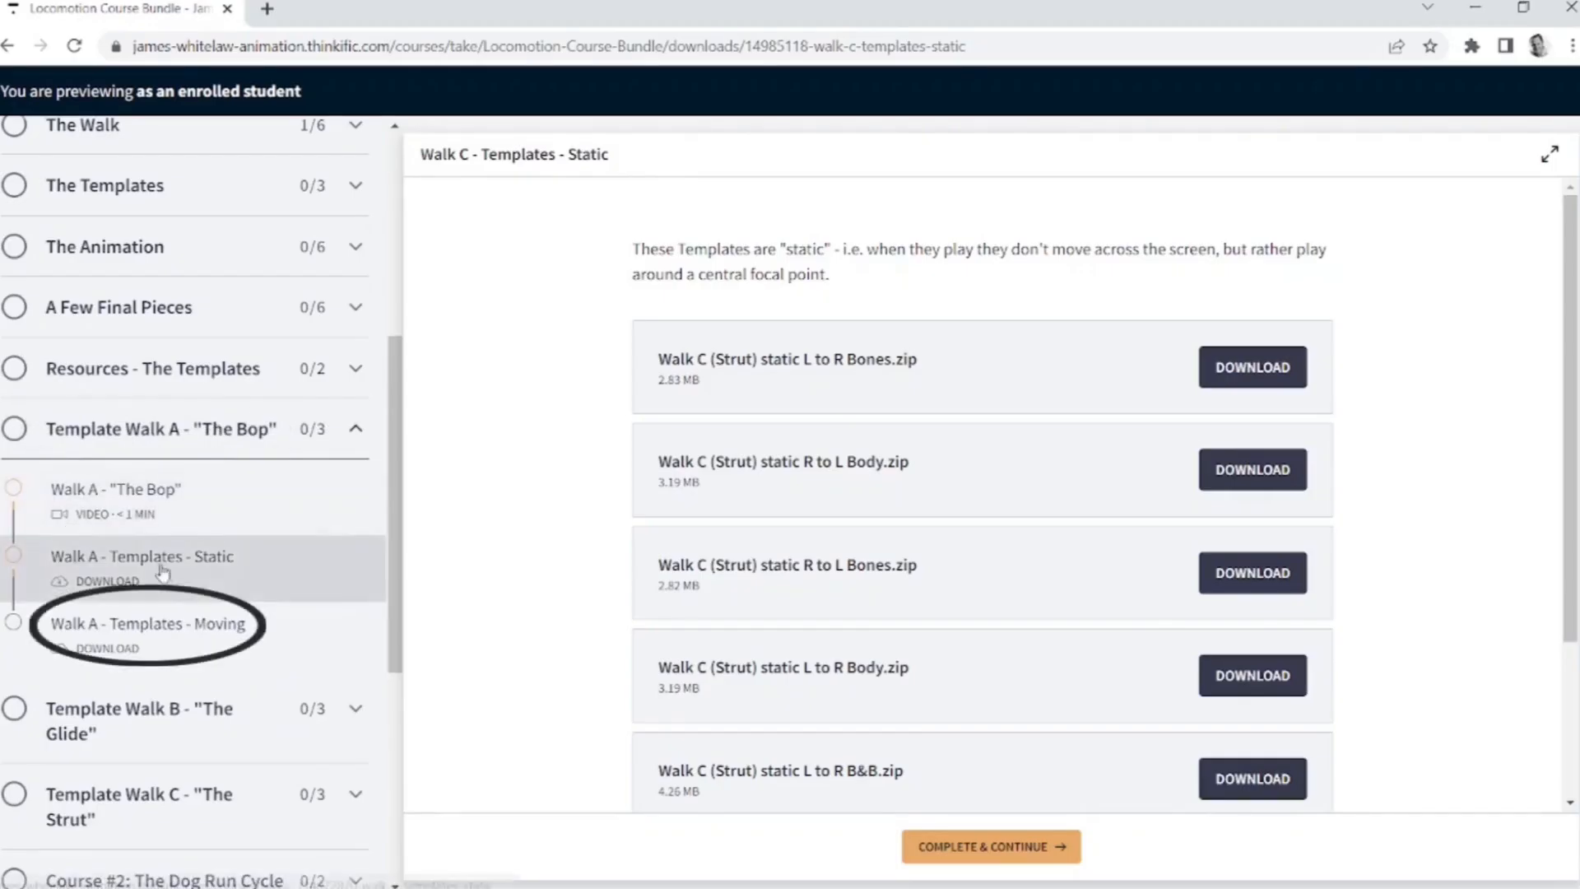
# - Download the Walk A (Bop) static L to R Bones zip from the Walk A static templates lesson and open it
pyautogui.click(1262, 374)
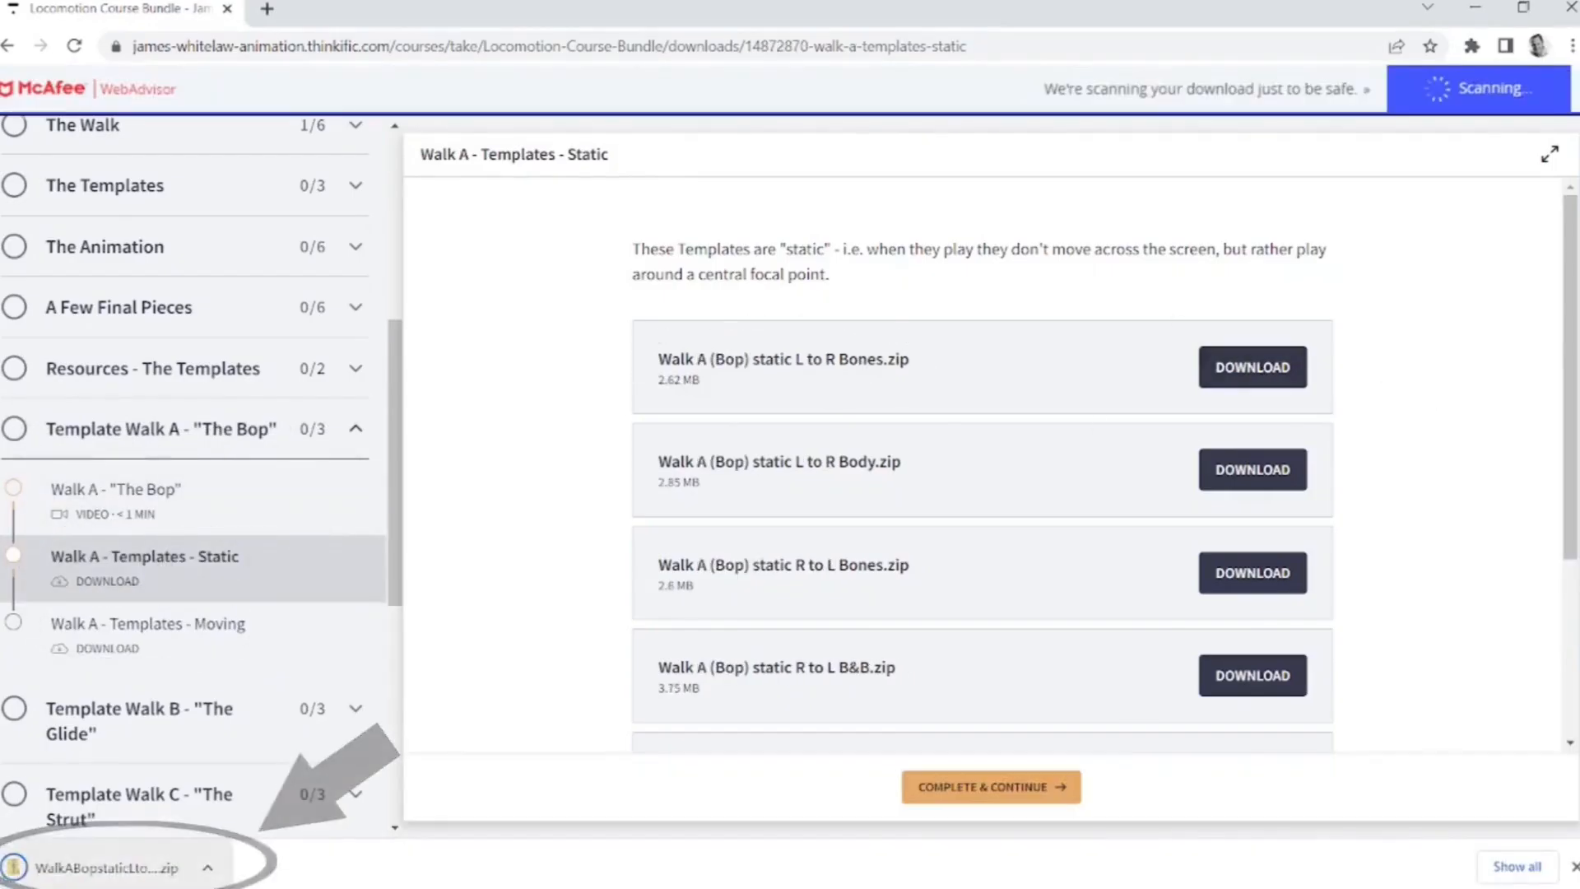
pyautogui.click(107, 864)
pyautogui.click(354, 136)
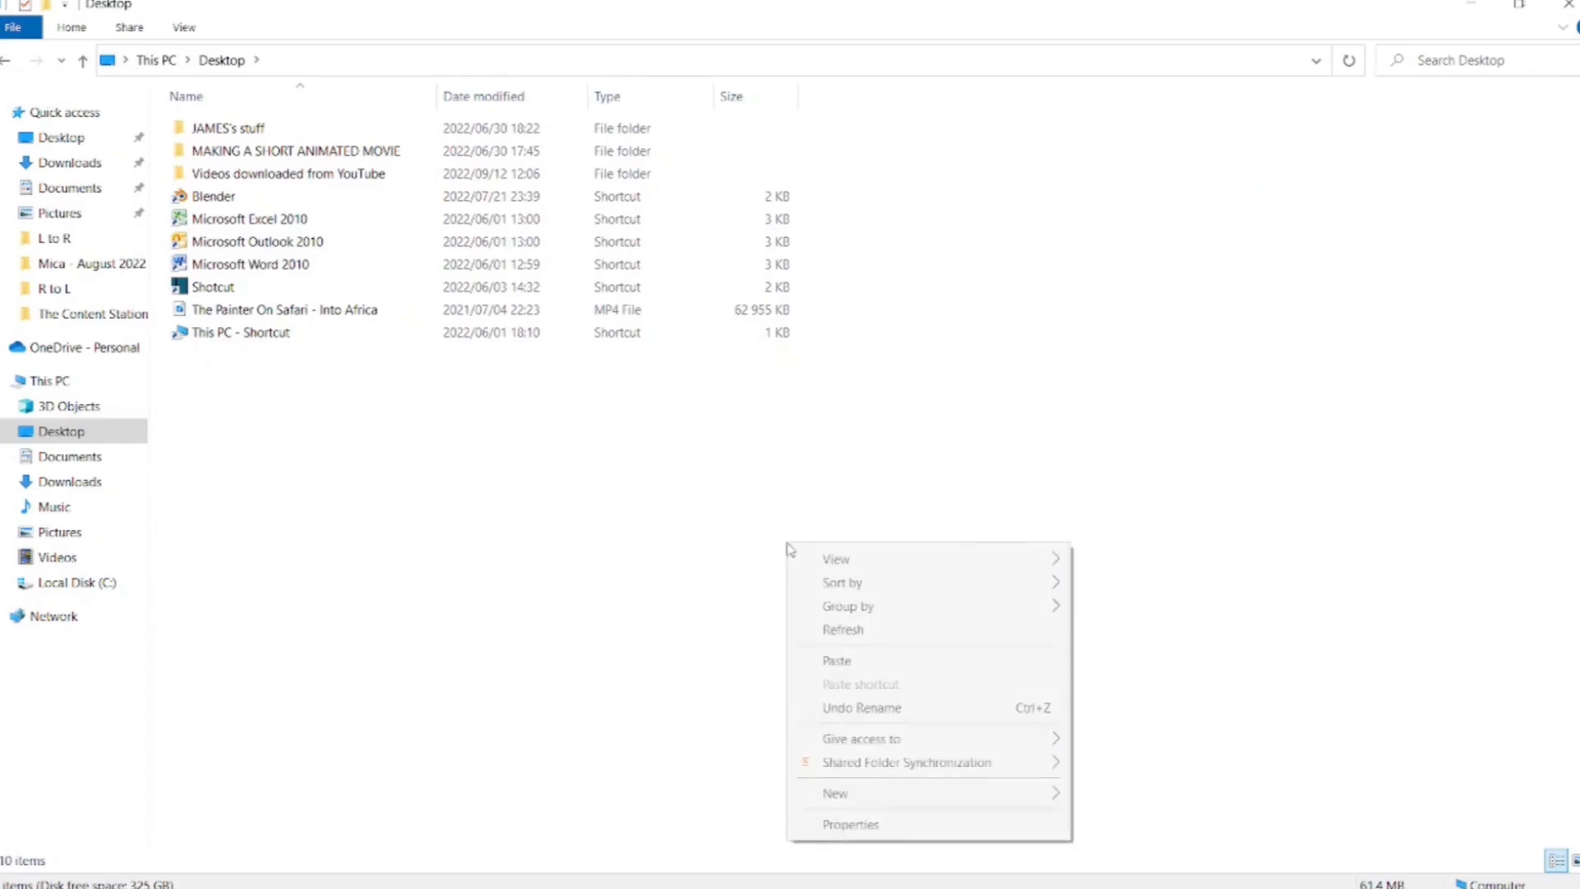
# - Create a new folder named Templates on the desktop and paste the template files into it
pyautogui.click(1195, 530)
pyautogui.write('Templates')
pyautogui.press('Return')
pyautogui.press('Return')
pyautogui.hotkey('ctrl', 'v')
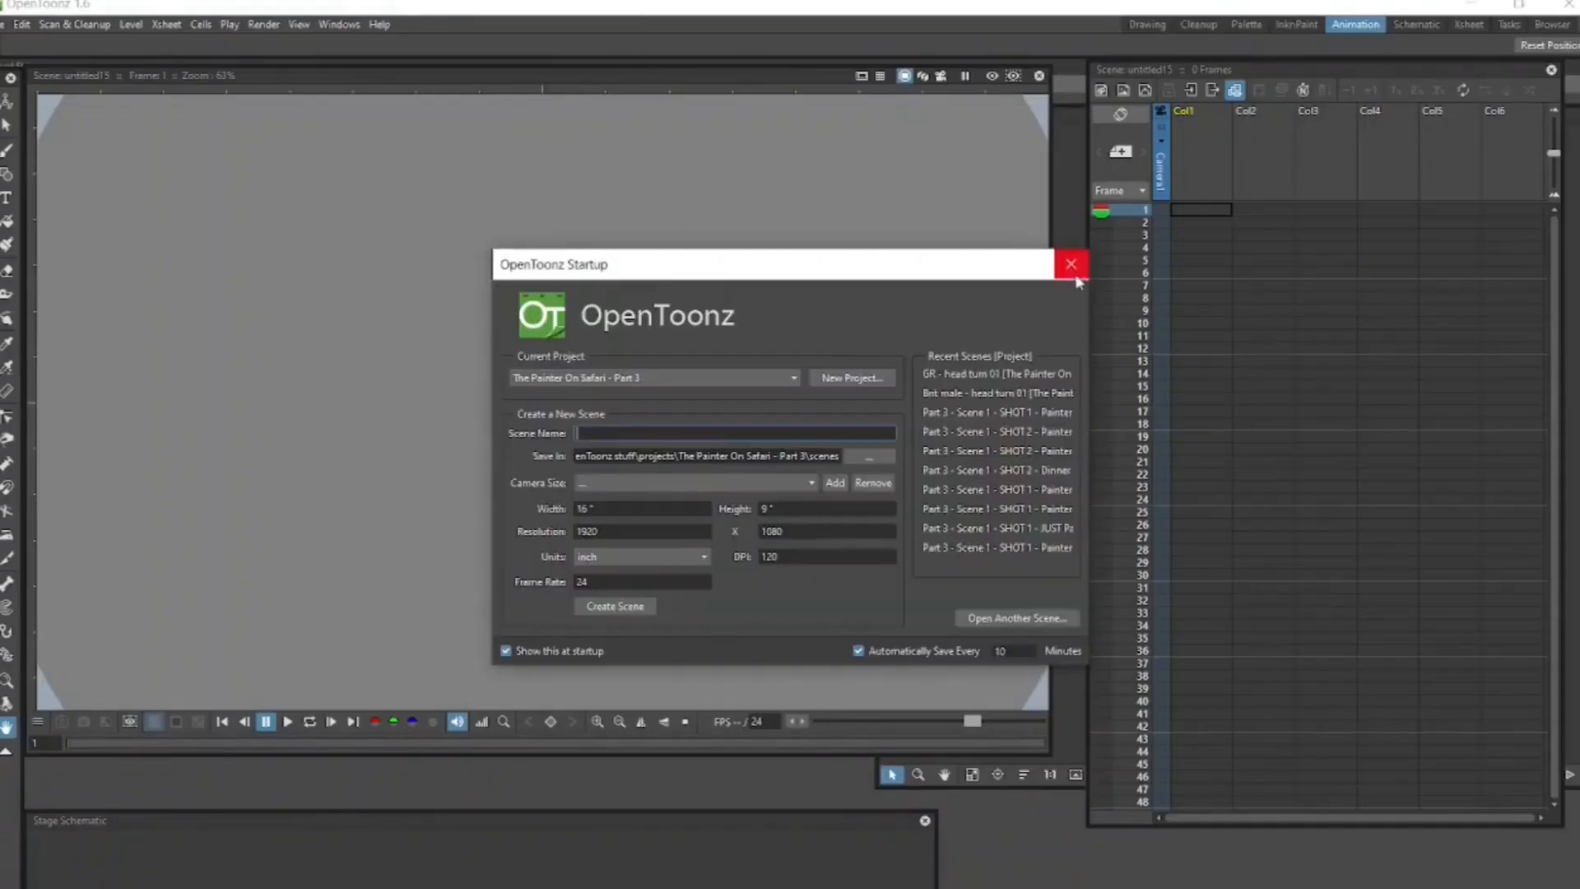
# - Load the L to R Bones Walk A level into the first Xsheet column from its original location and play it back
pyautogui.click(1074, 277)
pyautogui.click(1210, 213)
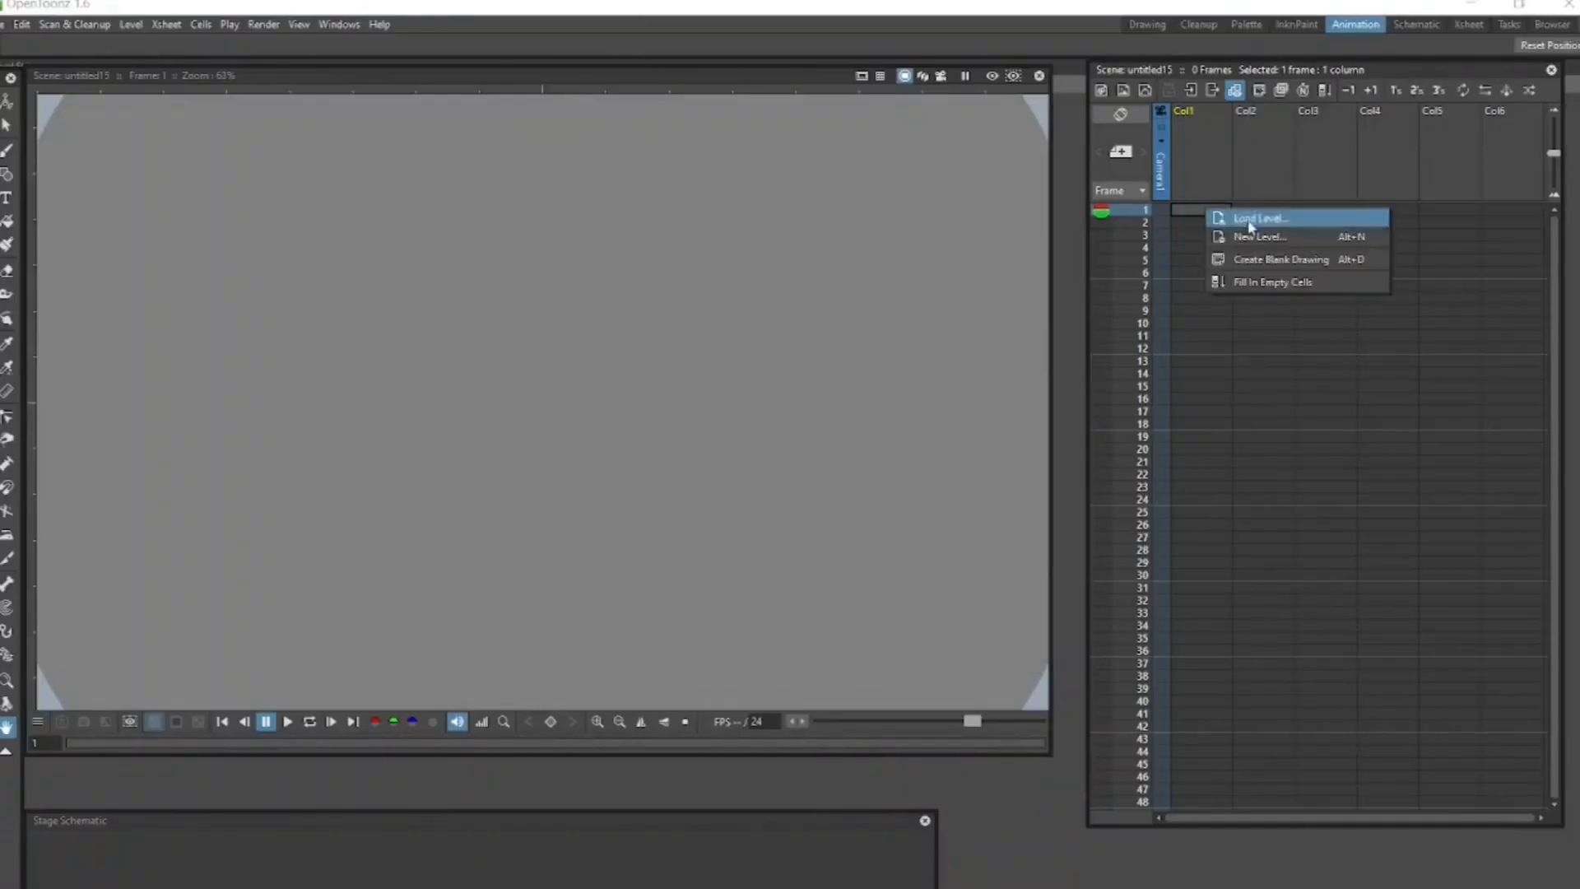
pyautogui.click(1249, 219)
pyautogui.click(552, 601)
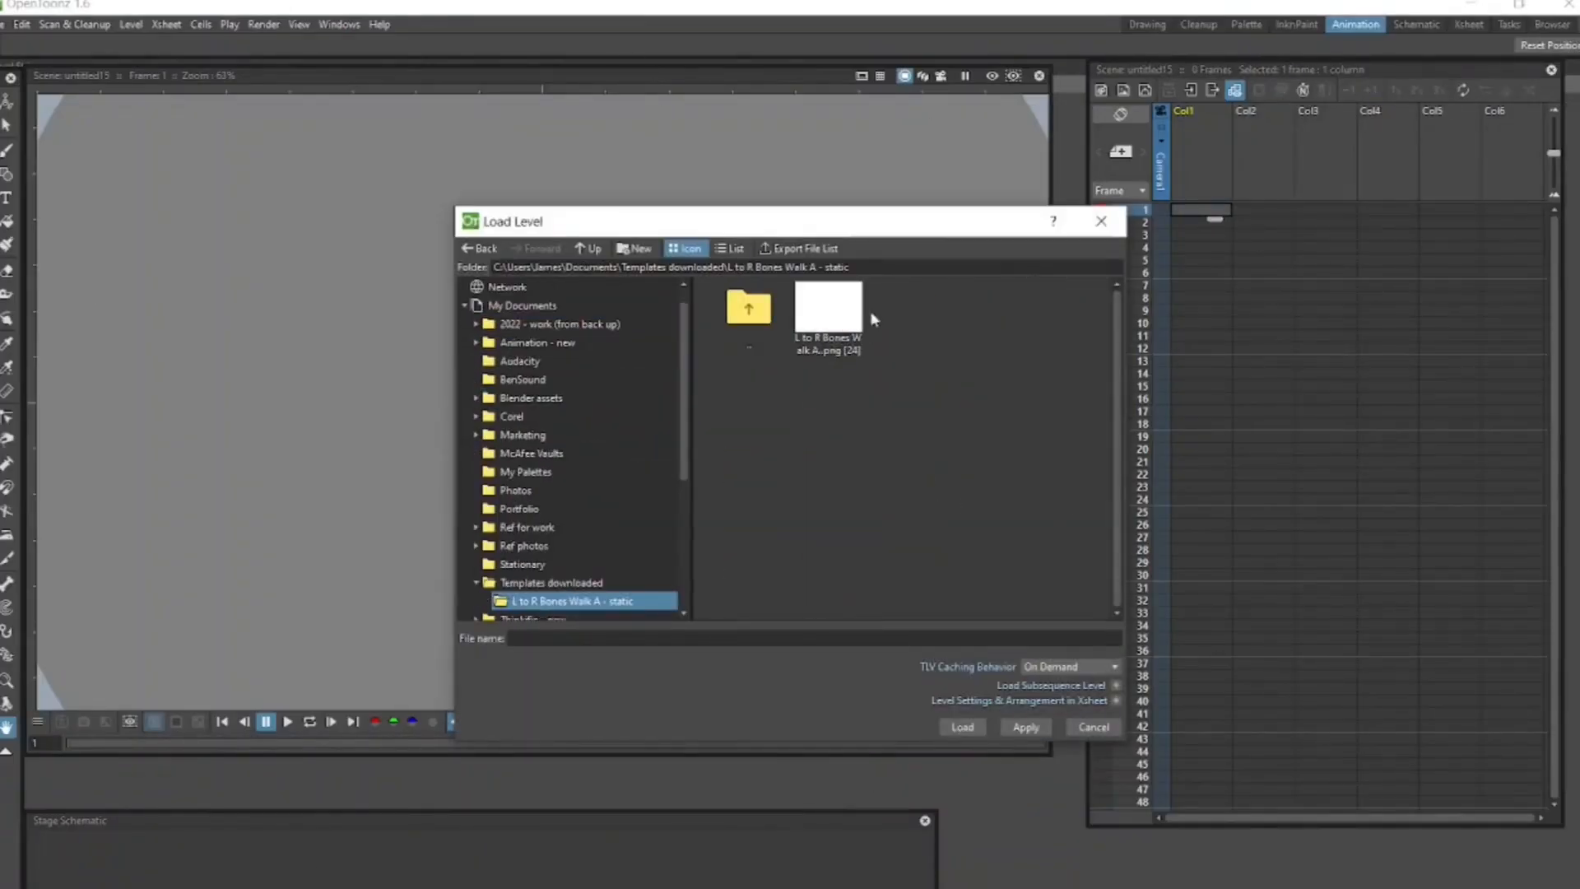
pyautogui.moveTo(858, 223); pyautogui.dragTo(673, 181)
pyautogui.click(779, 686)
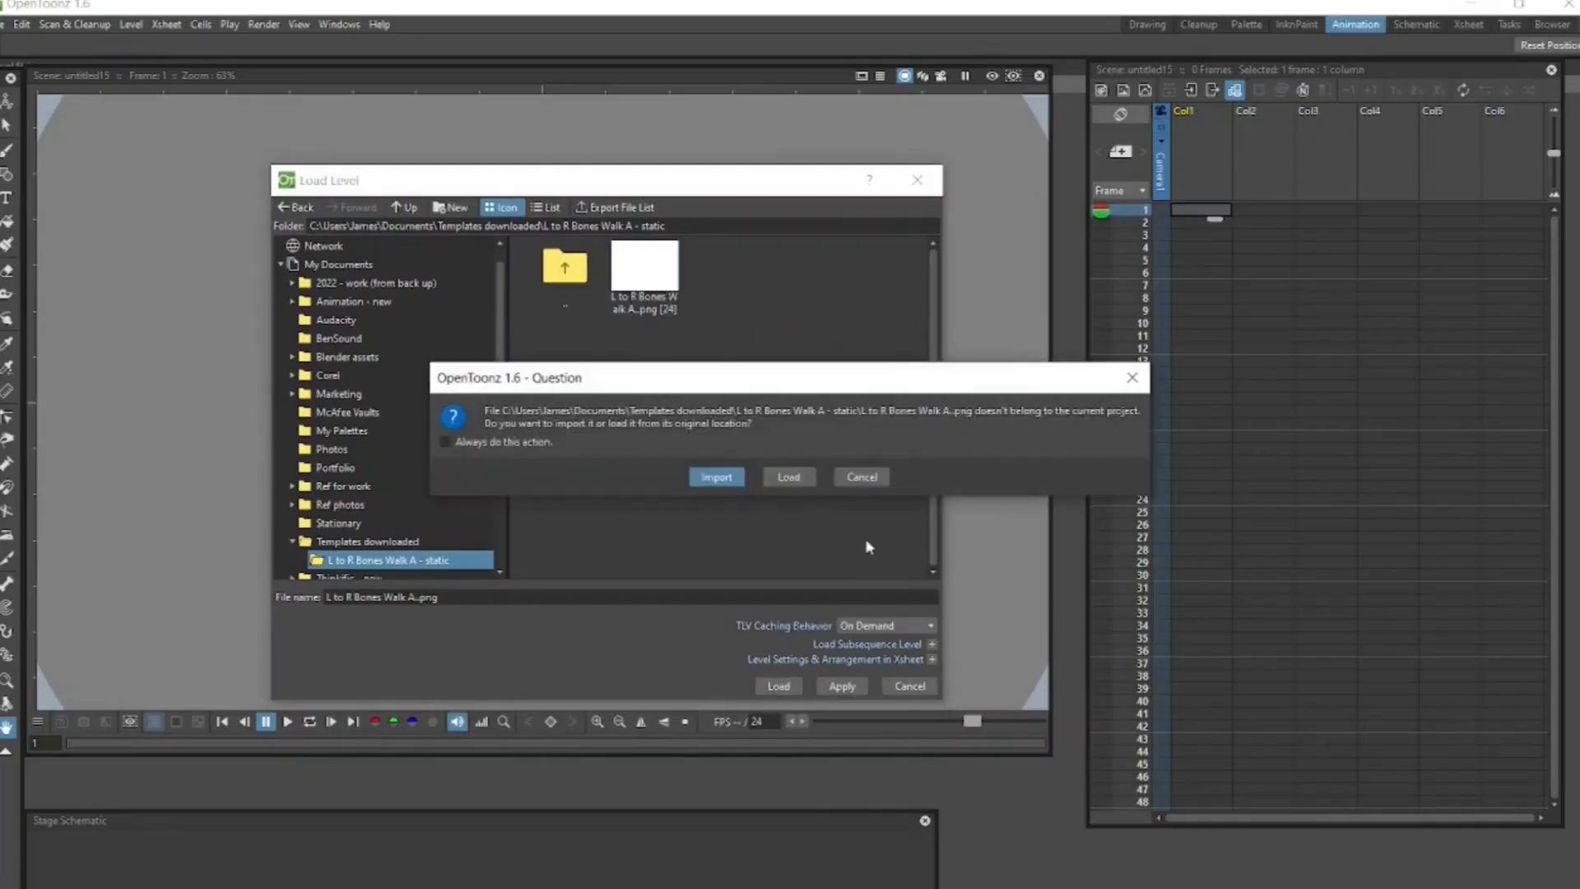
pyautogui.click(782, 469)
pyautogui.click(309, 721)
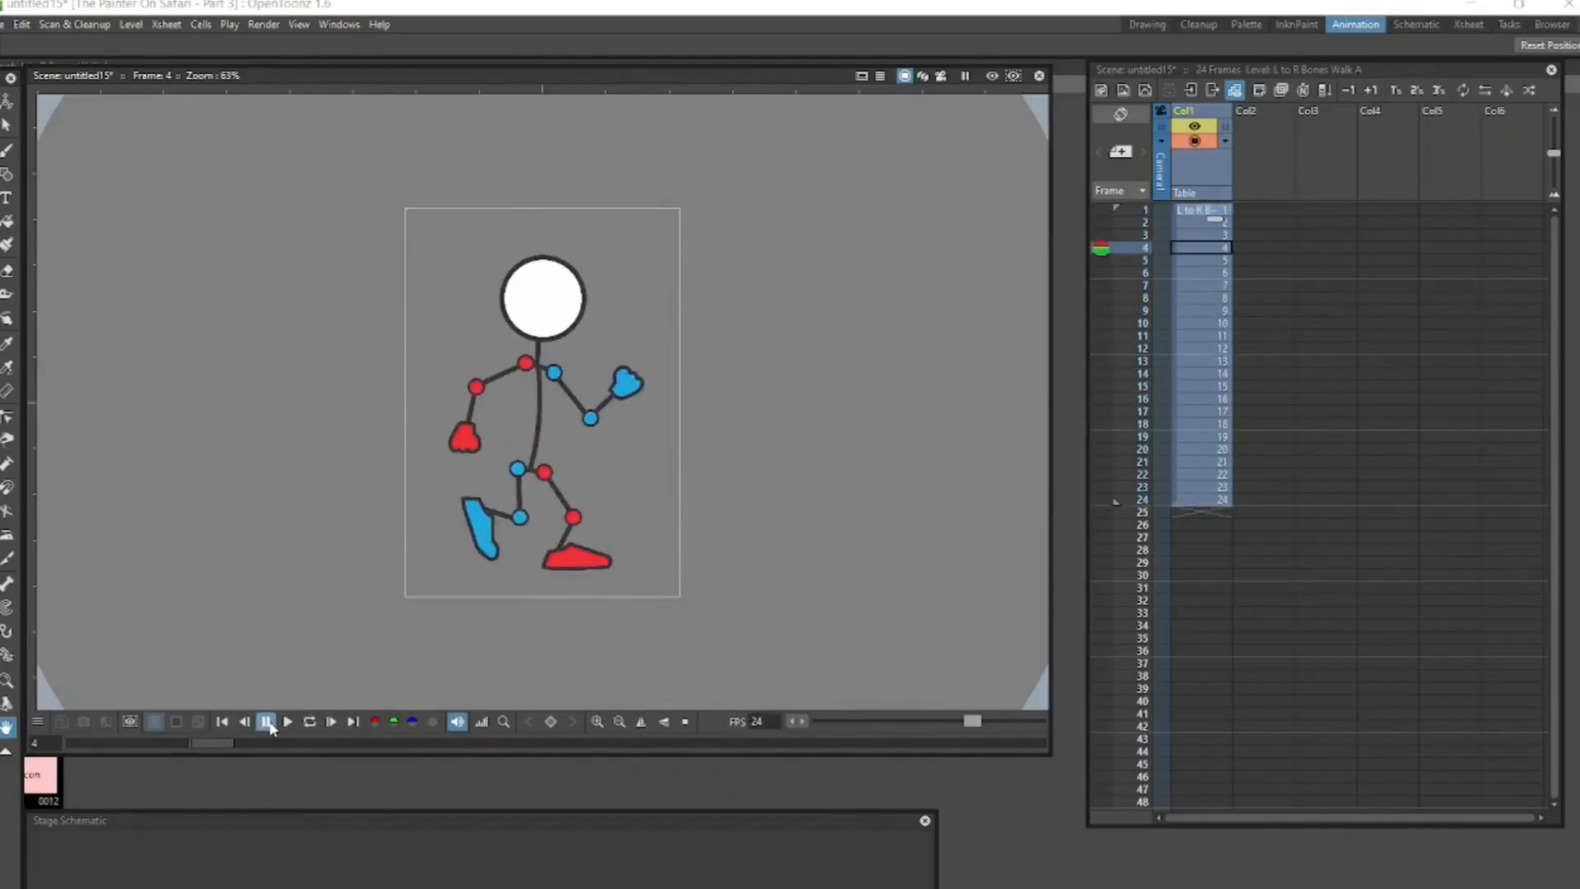
pyautogui.click(266, 728)
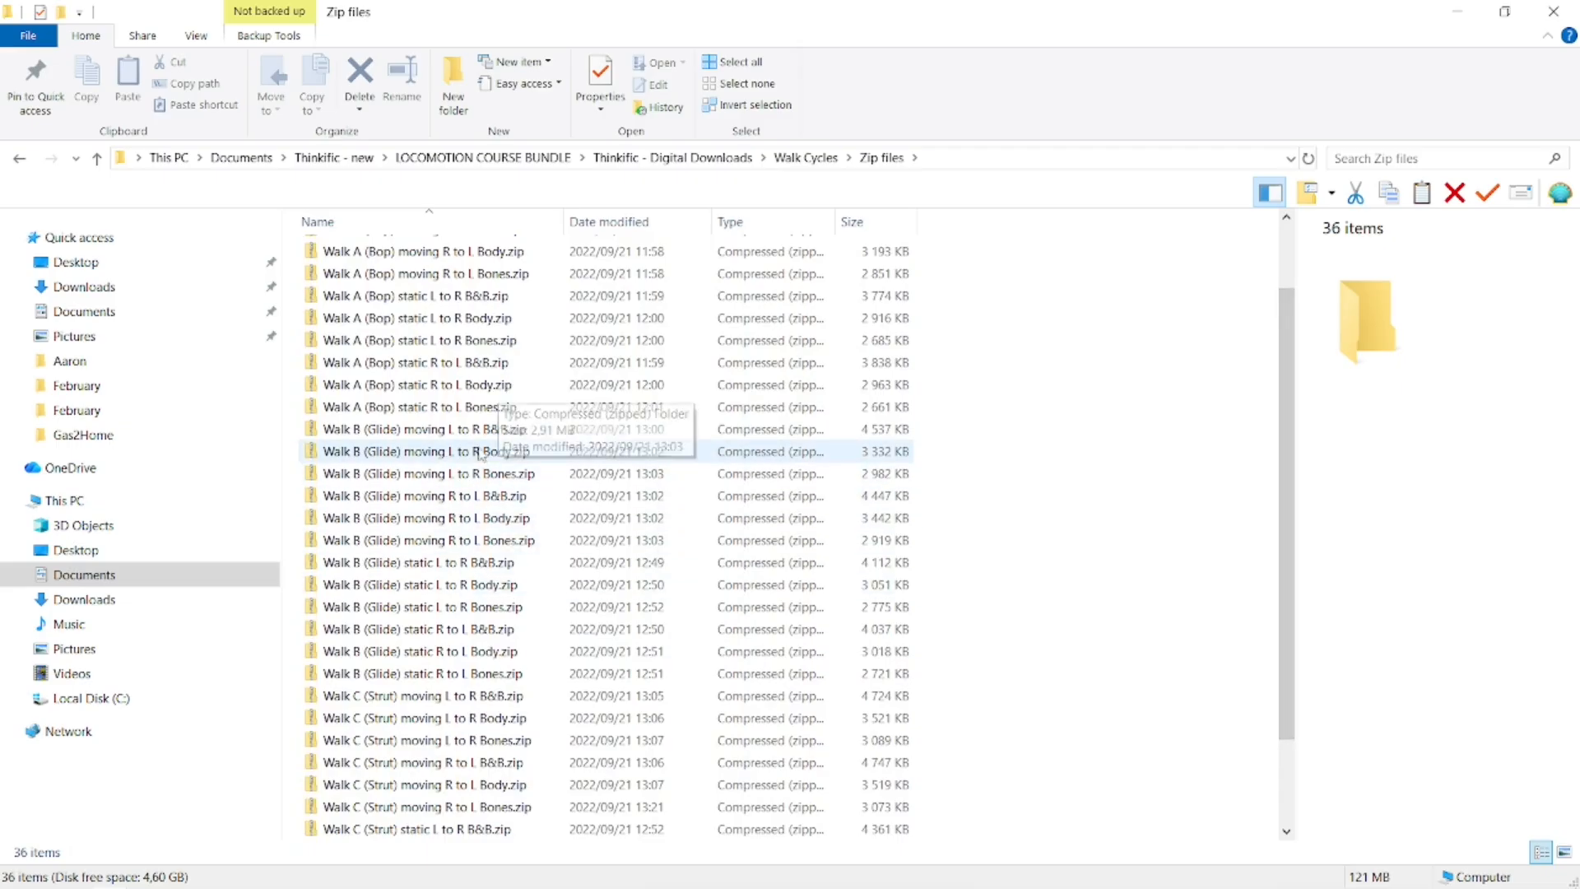
# - Copy all 24 PNG frames from the Walk B (Glide) moving L to R B&B zip into the Walk Cycle Templates project folder
pyautogui.doubleClick(490, 428)
pyautogui.click(461, 256)
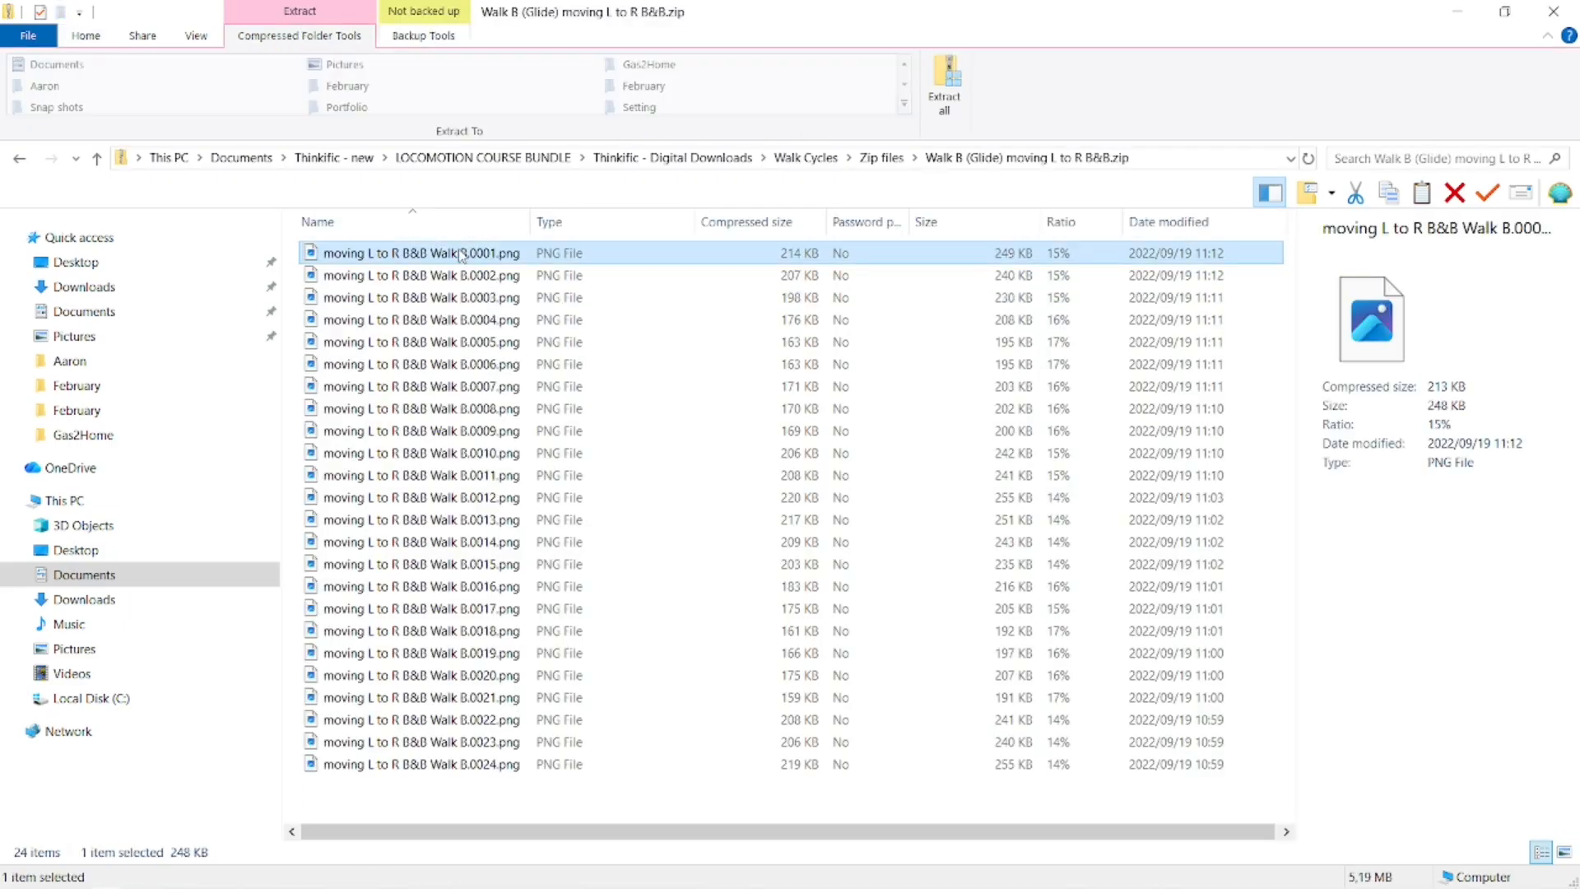
pyautogui.keyDown('shift'); pyautogui.click(501, 765); pyautogui.keyUp('shift')
pyautogui.hotkey('ctrl', 'c')
pyautogui.hotkey('alt', 'Tab')
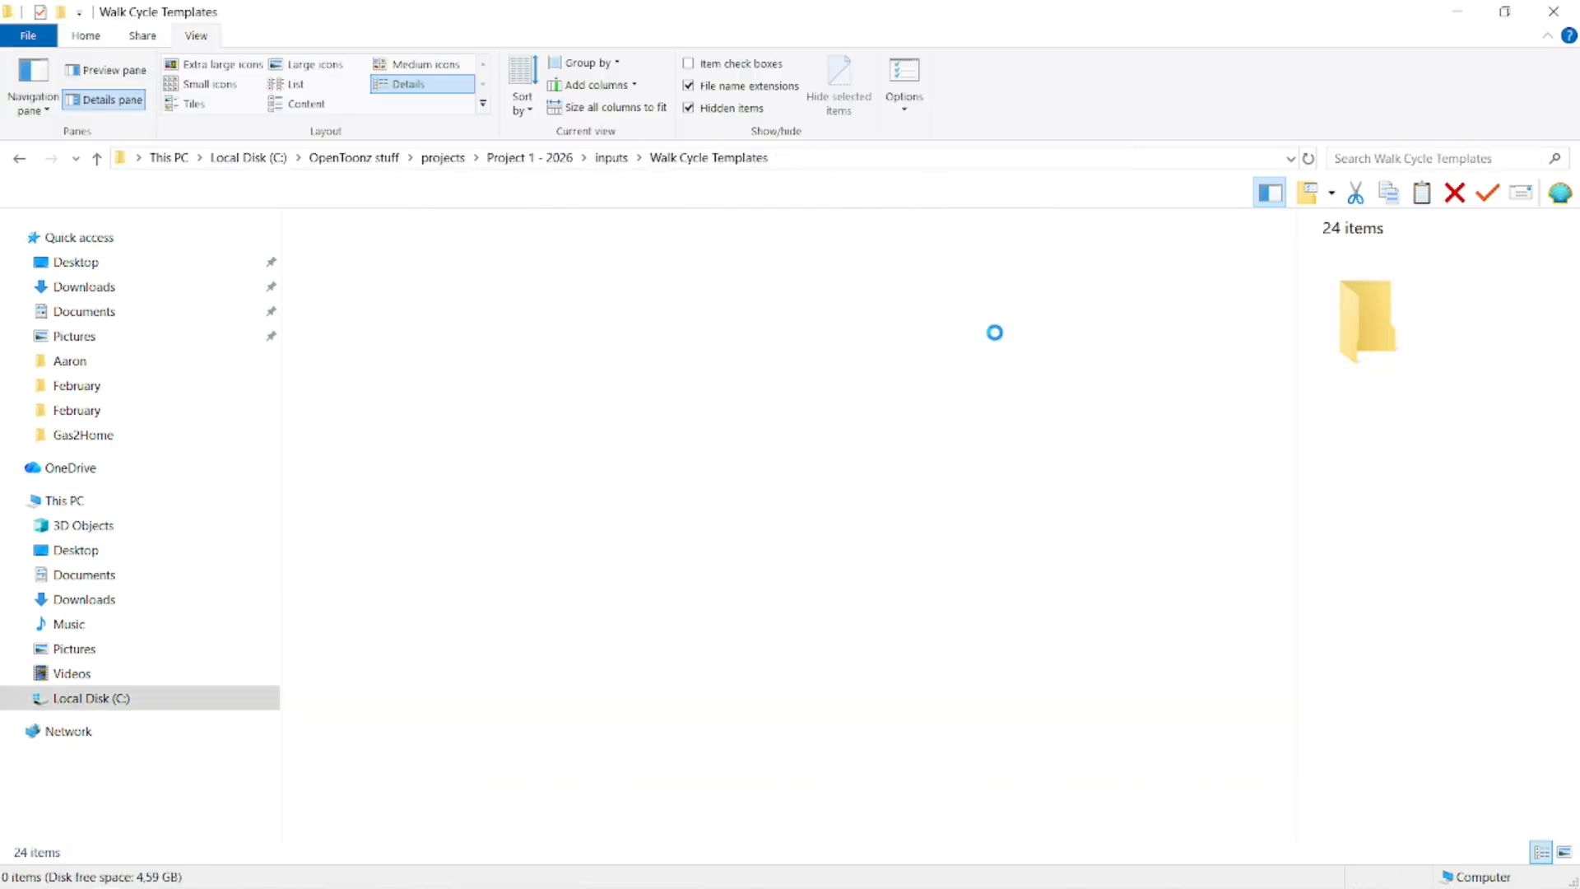
pyautogui.hotkey('ctrl', 'v')
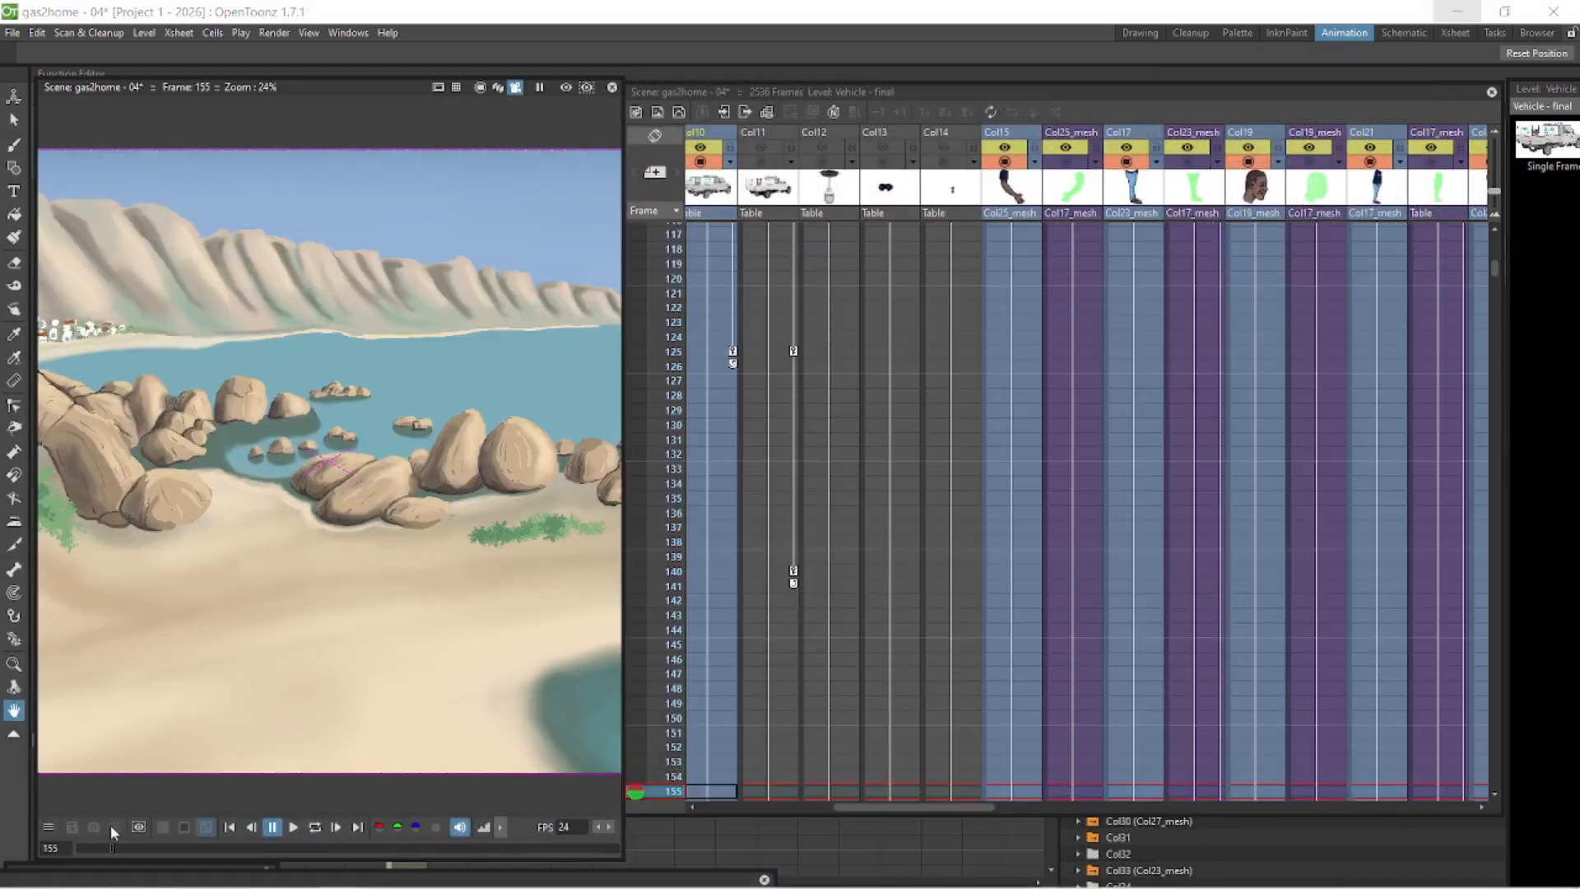
pyautogui.moveTo(111, 826); pyautogui.dragTo(117, 827)
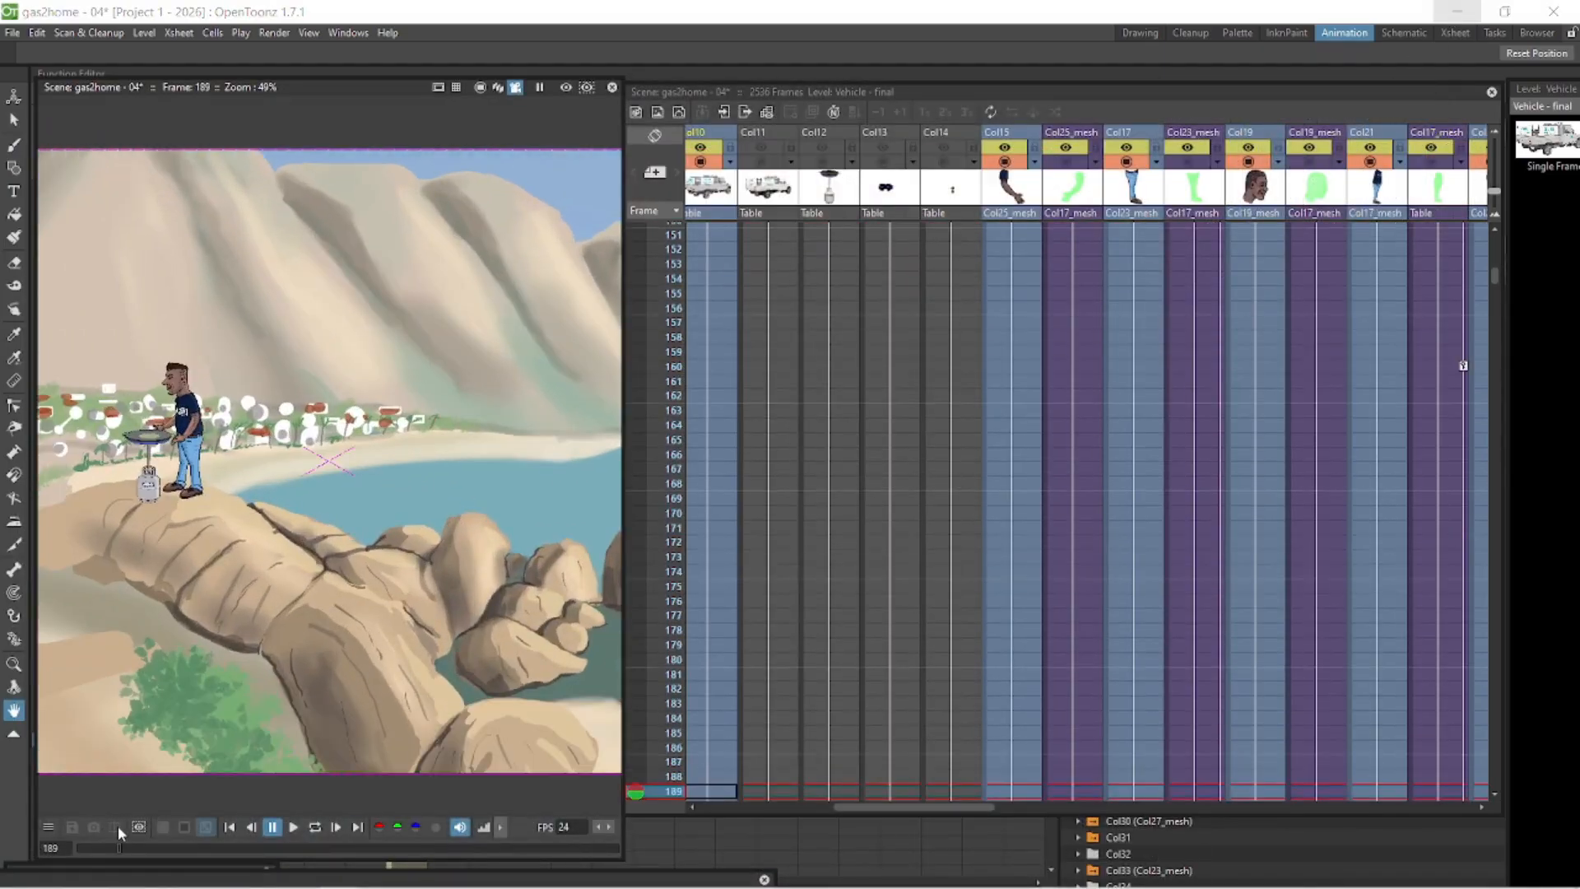
# - Delete the Col21 column from the Xsheet
pyautogui.click(1455, 368)
pyautogui.click(1381, 134)
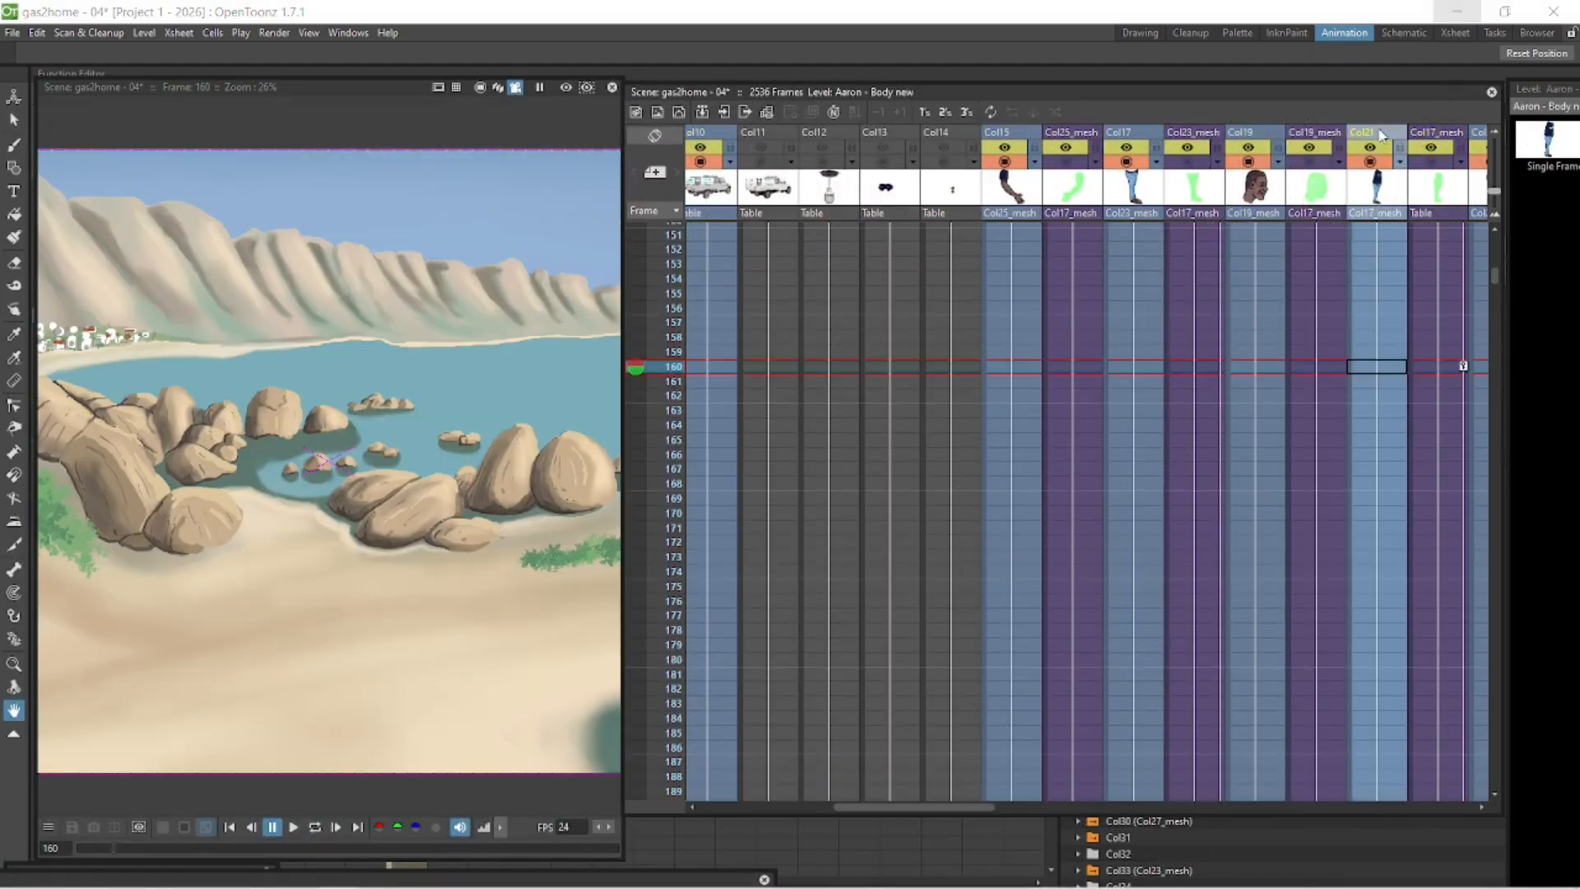
pyautogui.press('Delete')
pyautogui.click(1372, 365)
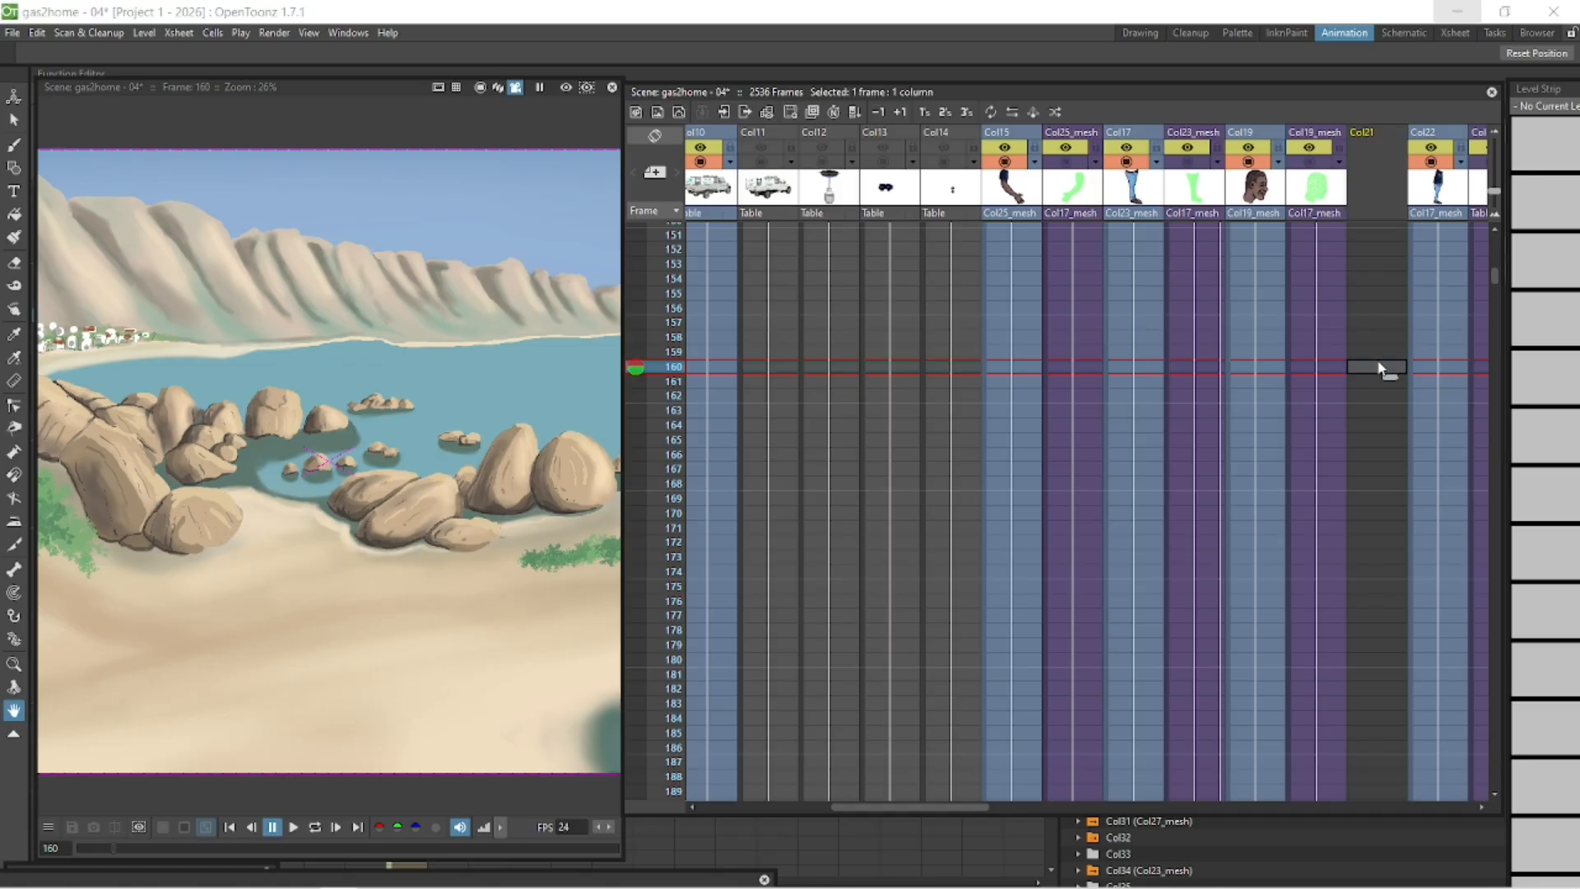
# - Load the moving L to R B&B Walk B level from the Walk Cycle Templates folder into the emptied column
pyautogui.rightClick(1375, 366)
pyautogui.click(1452, 376)
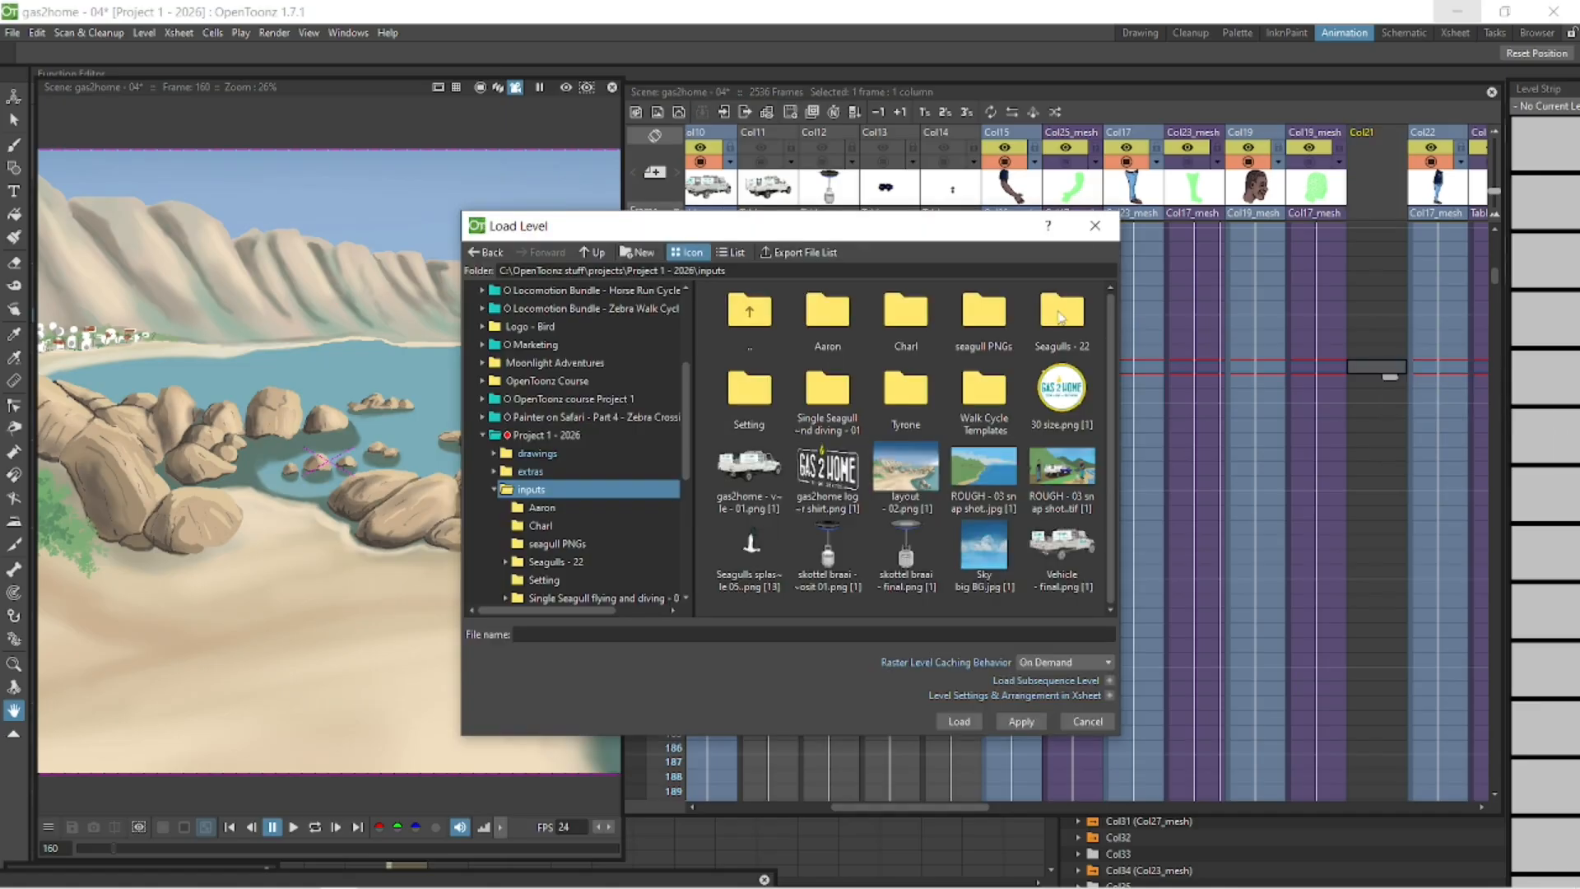
pyautogui.doubleClick(984, 391)
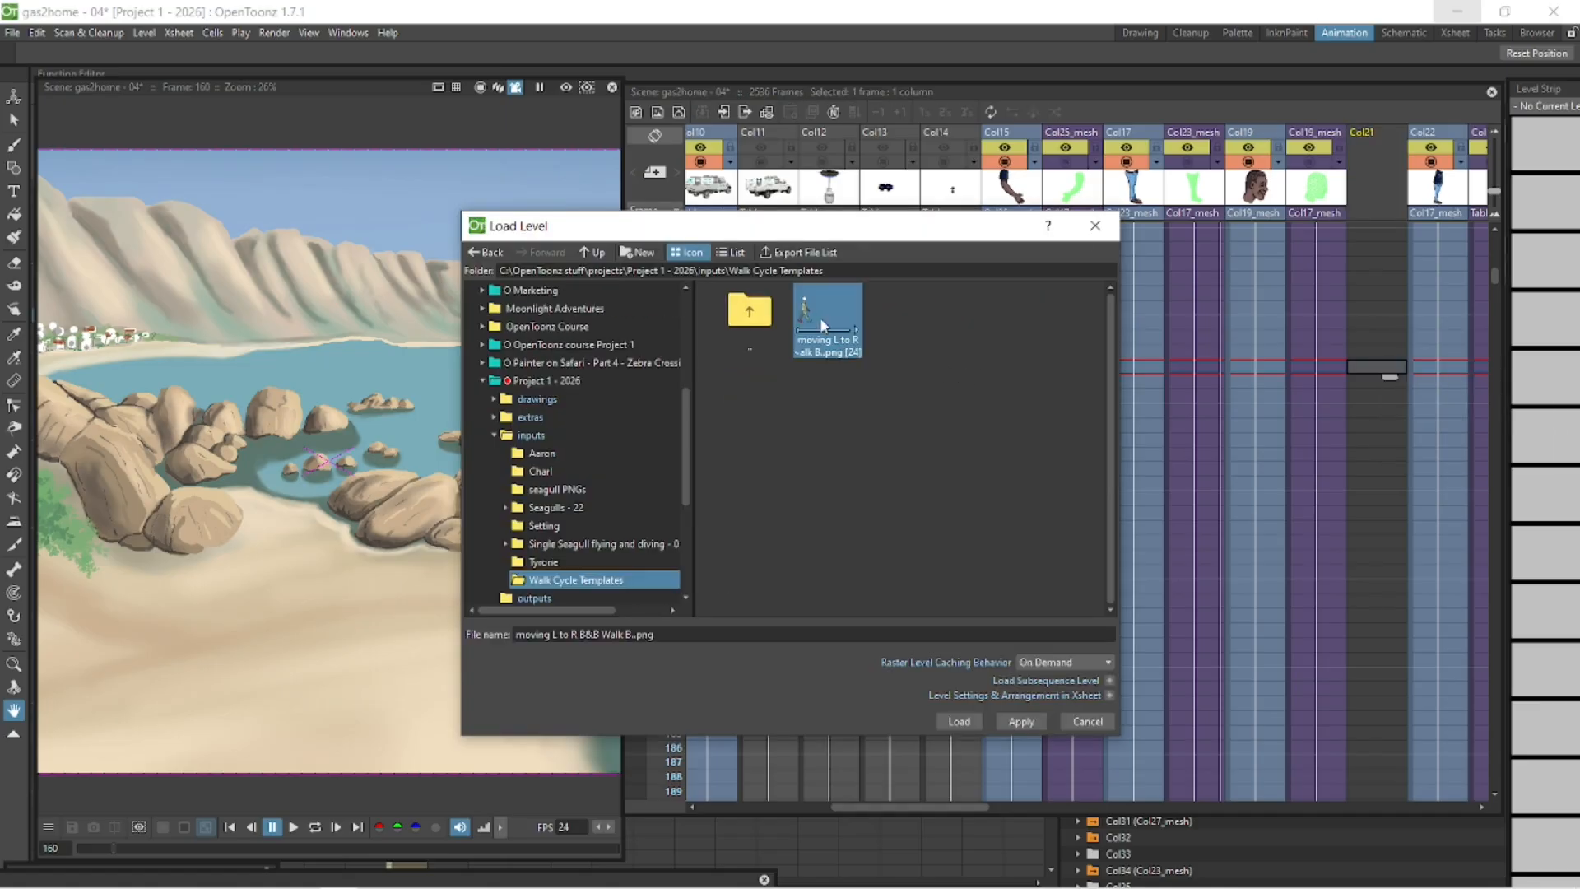
pyautogui.click(960, 721)
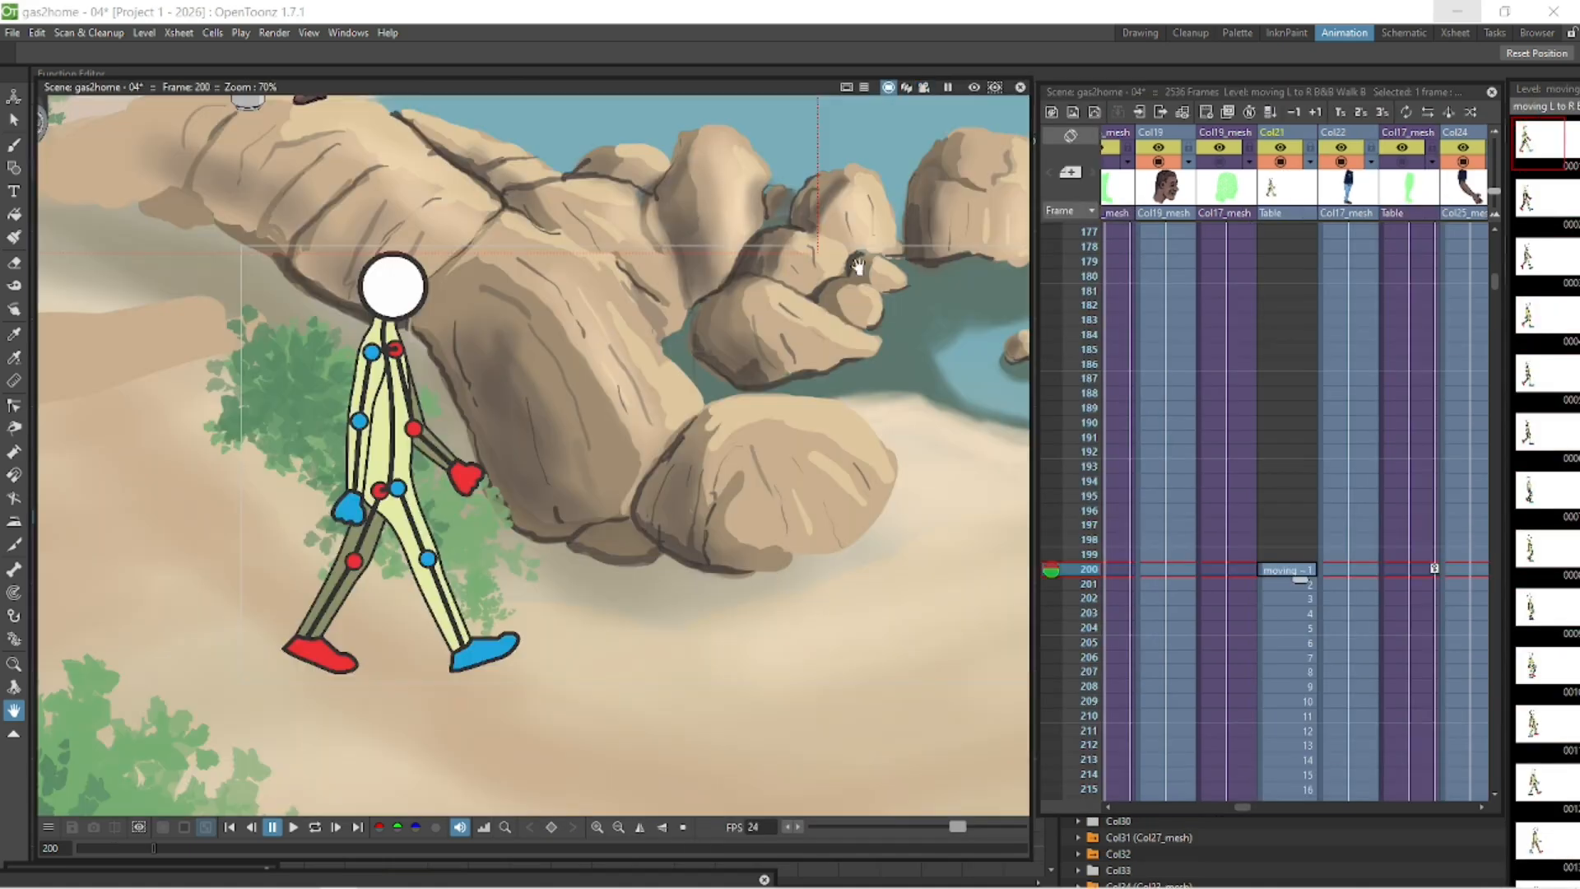
# - Play back the scene with the new walk cycle level to check it
pyautogui.scroll(-2, 741, 508)
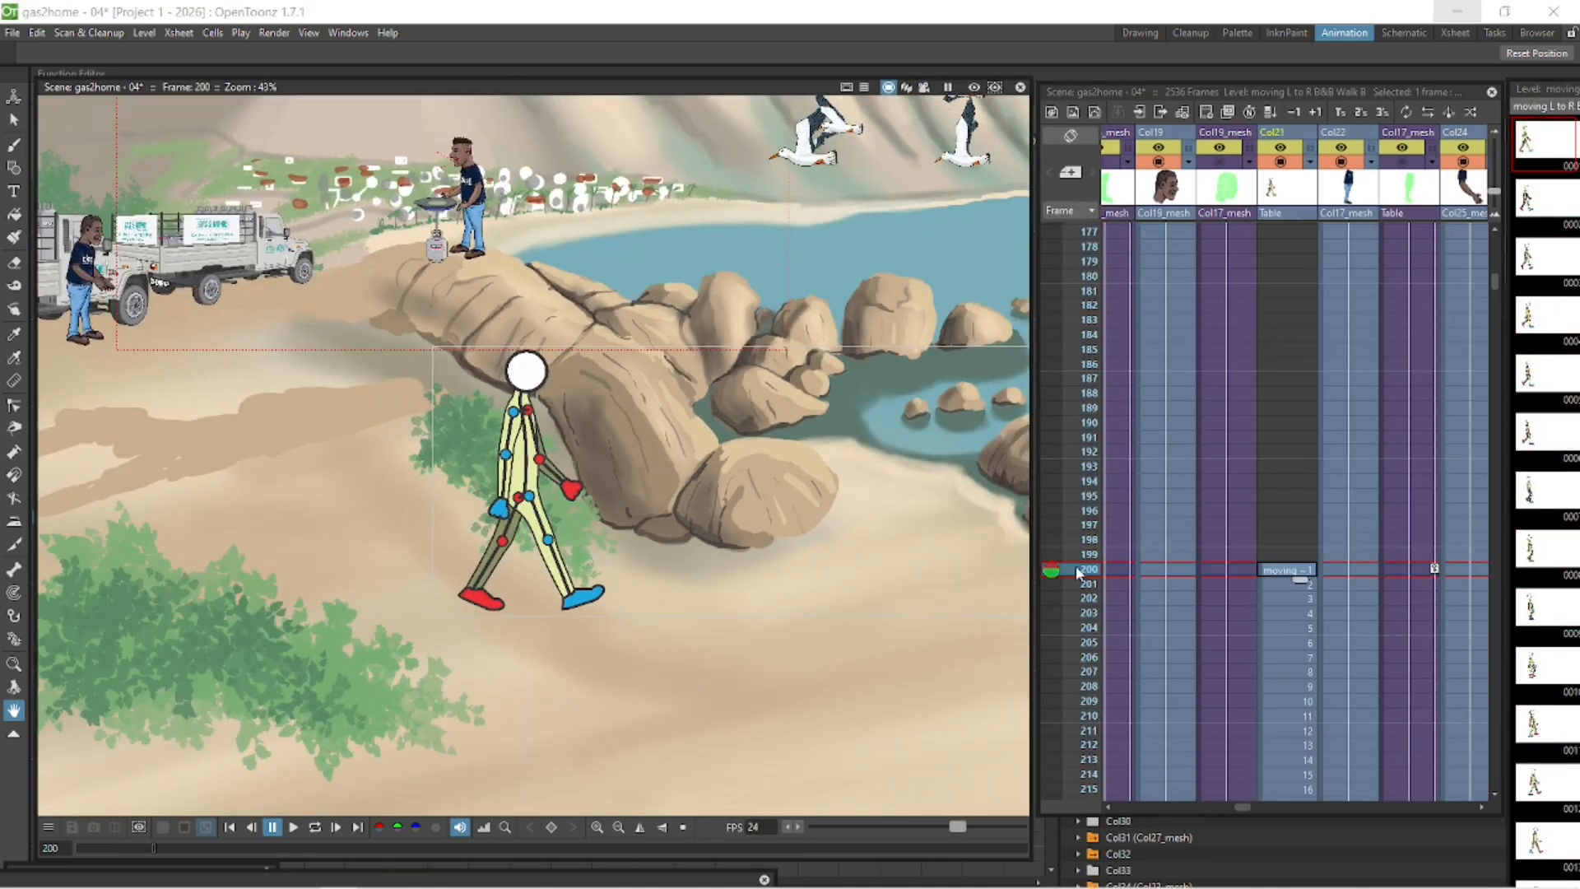
pyautogui.click(315, 828)
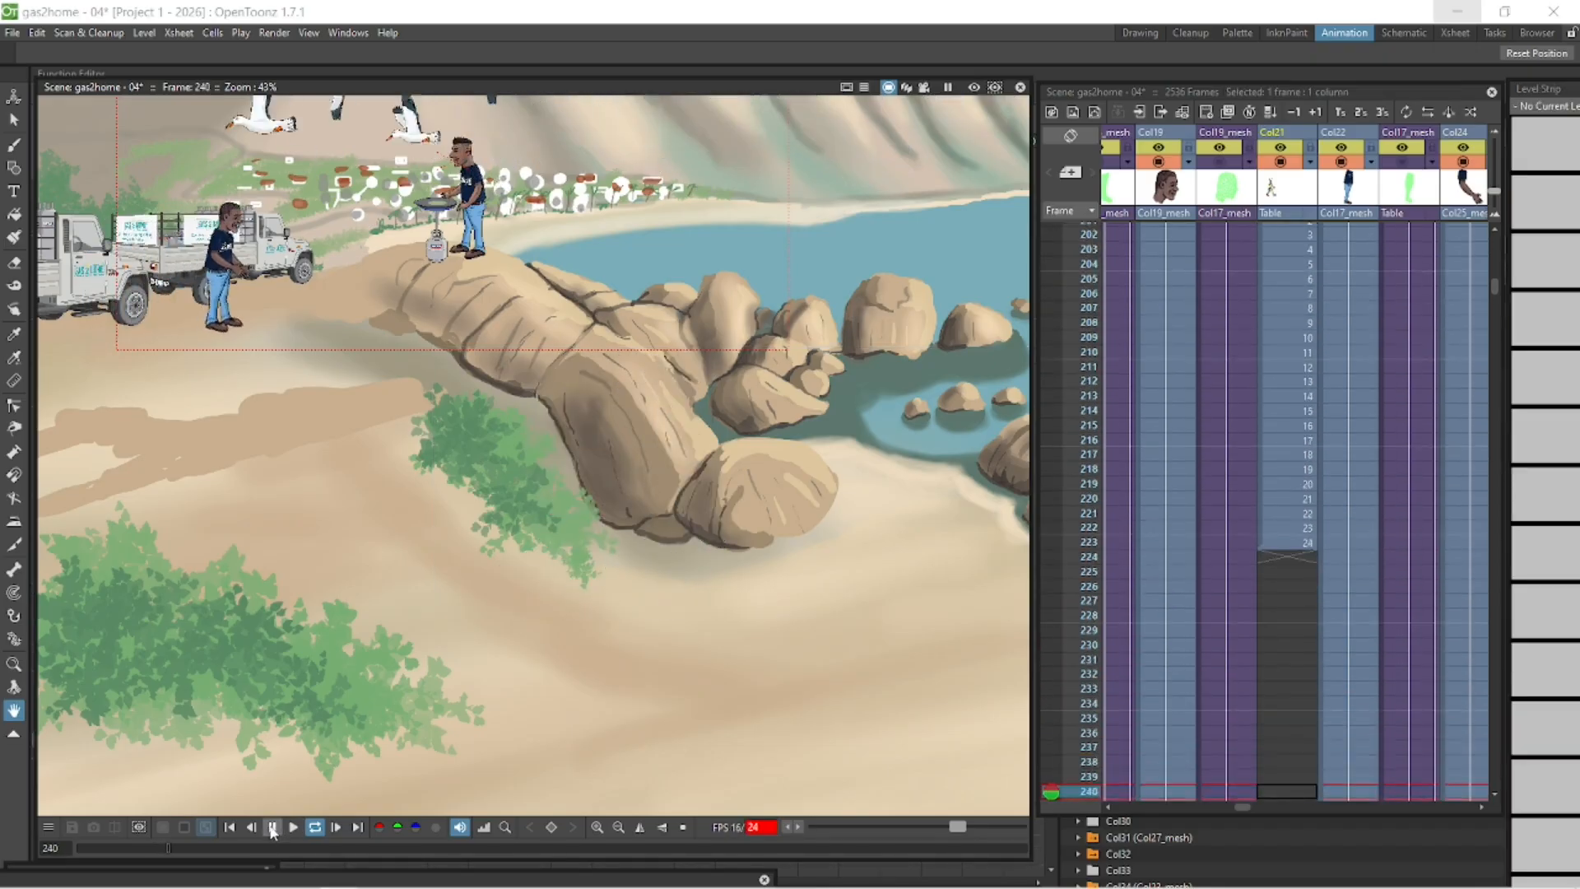
pyautogui.click(272, 828)
# - Set the playback stop marker at frame 223 and return to frame 200 in the walk cycle column
pyautogui.click(1074, 441)
pyautogui.rightClick(1076, 438)
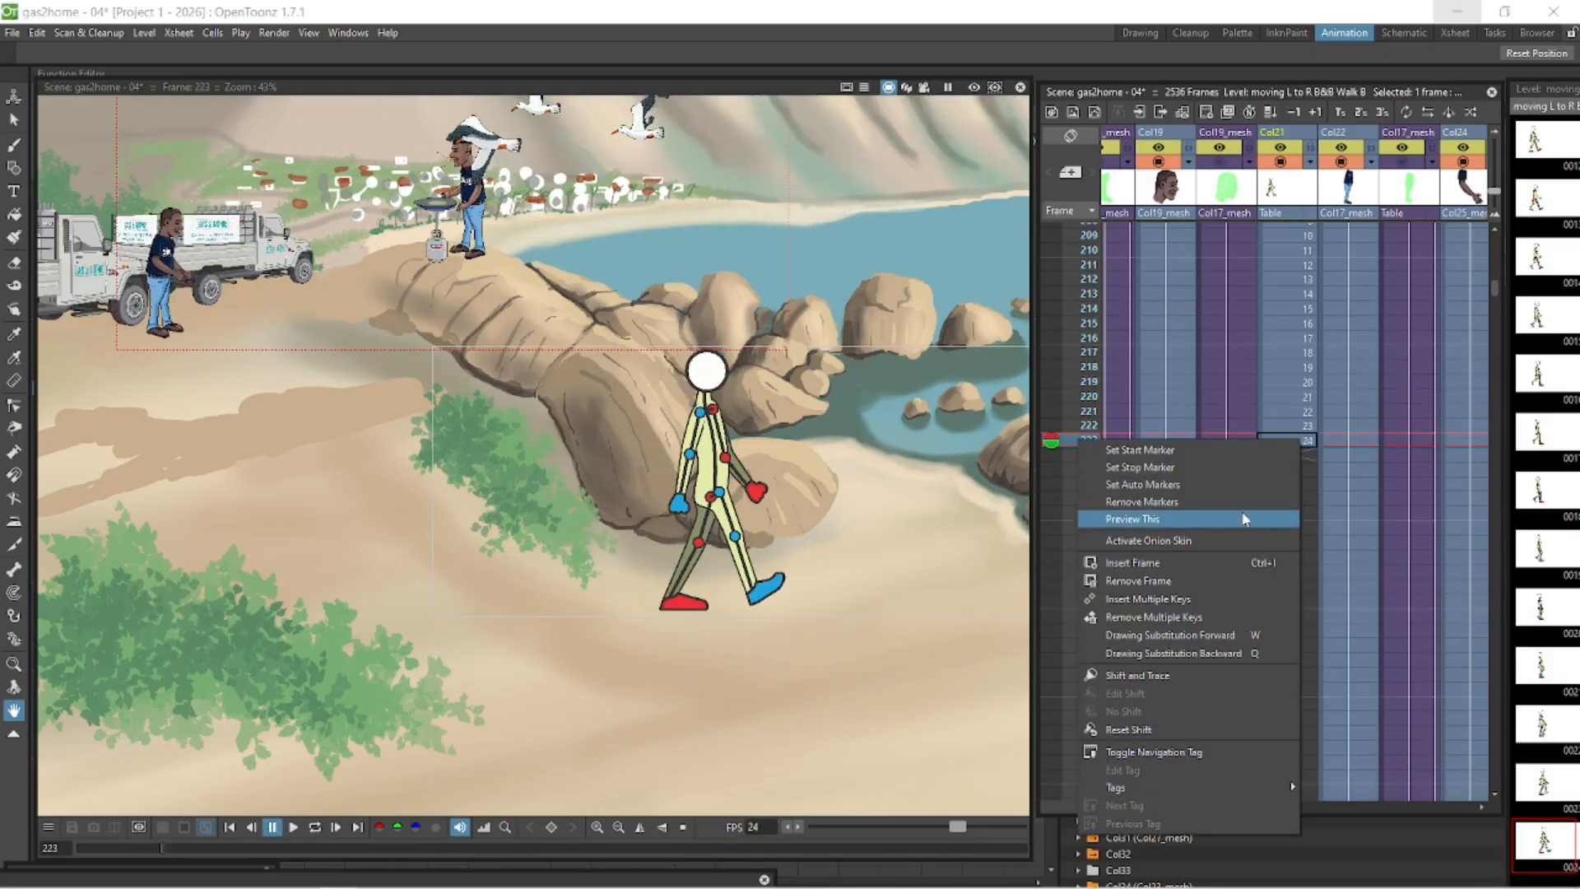
pyautogui.click(1220, 468)
pyautogui.moveTo(1497, 288)
pyautogui.mouseDown()
pyautogui.moveTo(1499, 255)
pyautogui.moveTo(1499, 292)
pyautogui.mouseUp()
pyautogui.click(1300, 282)
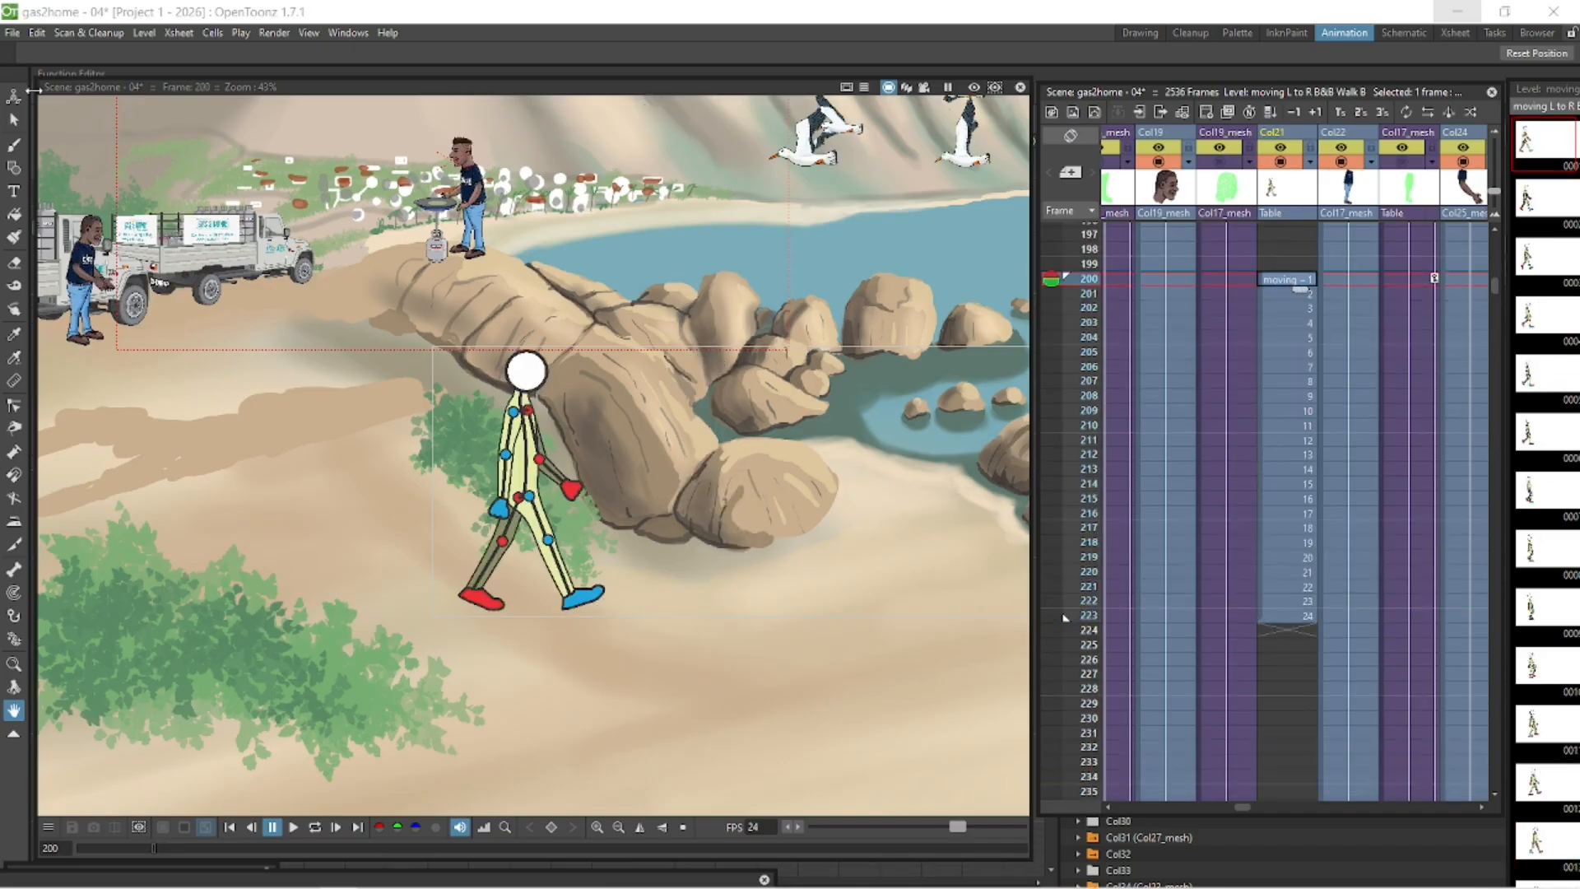
# - Move the walk cycle figure beside the truck to about X -325 mm, Y 119 mm
pyautogui.moveTo(549, 451); pyautogui.dragTo(181, 238)
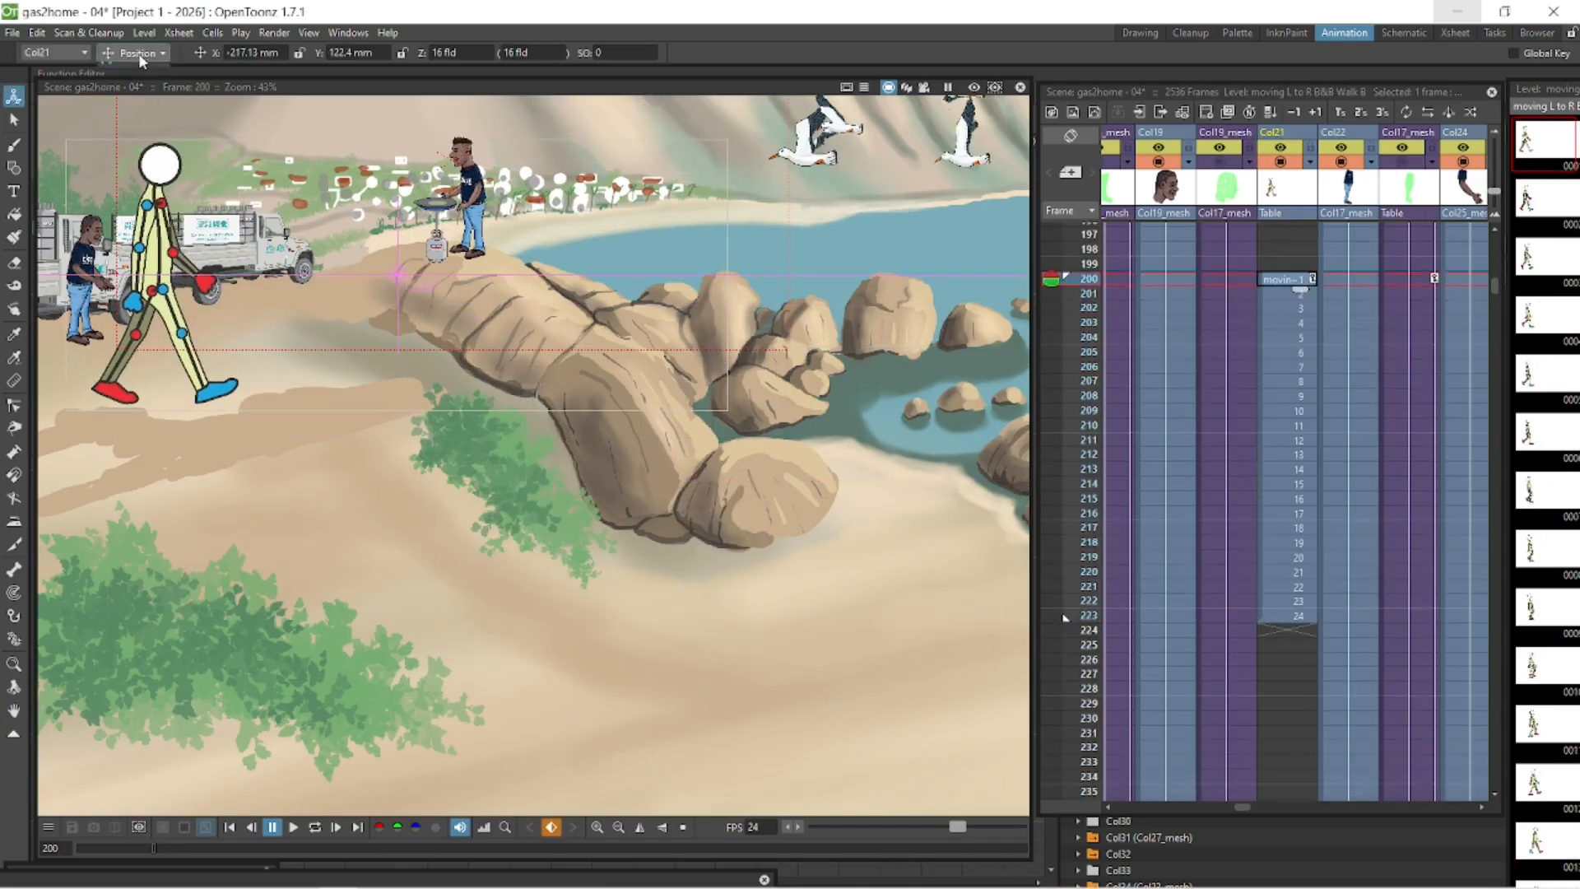
pyautogui.moveTo(292, 302); pyautogui.dragTo(327, 266)
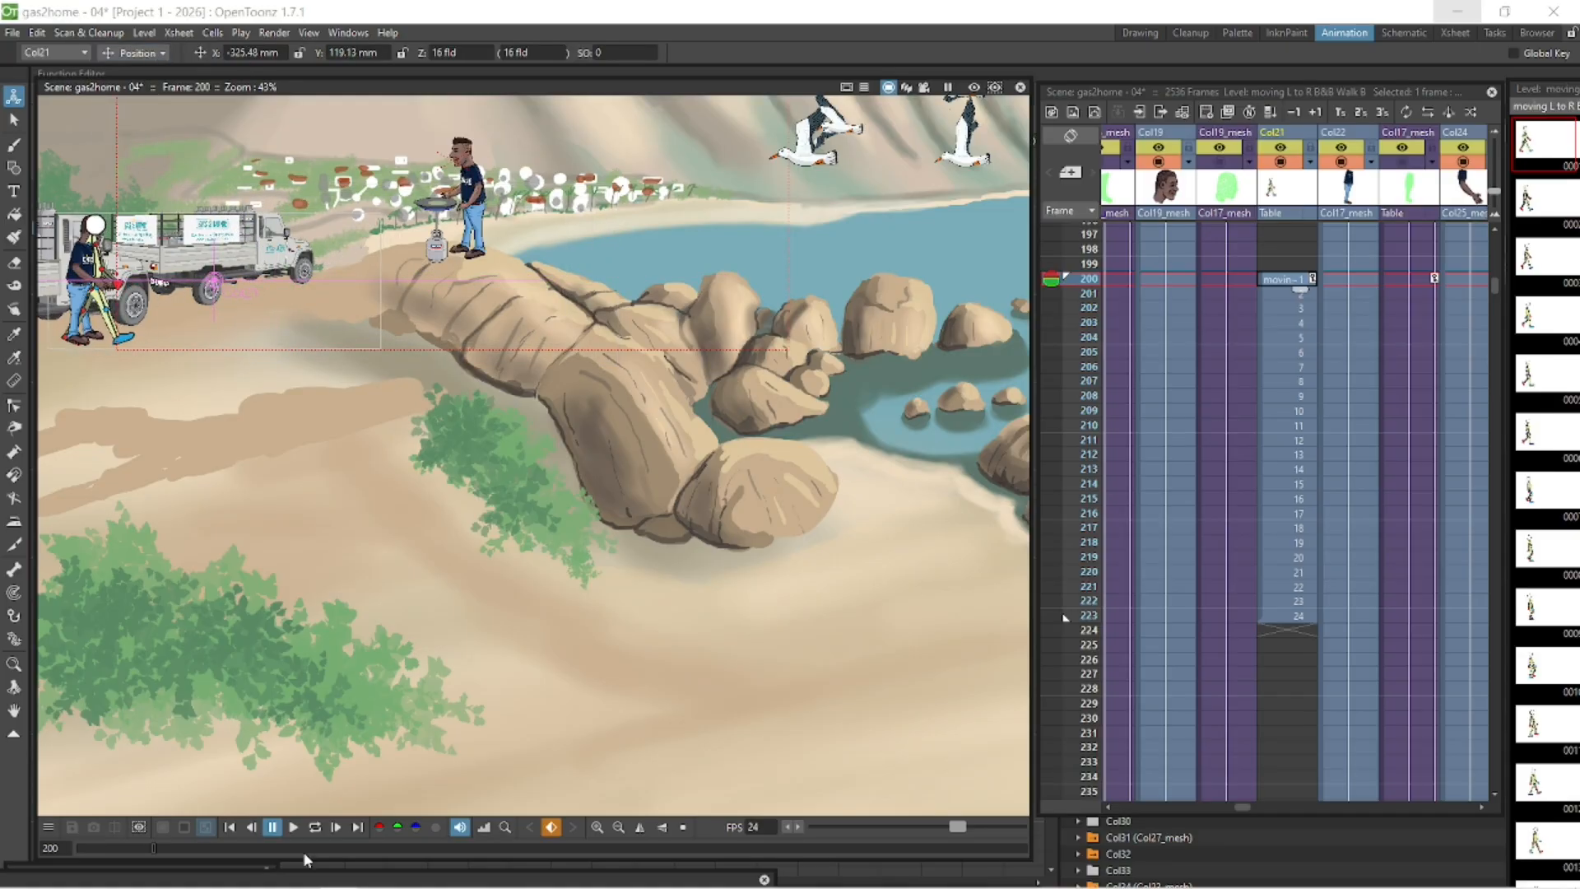
# - Zoom and pan in on the walk cycle figure beside the truck and play the marked range back
pyautogui.click(314, 828)
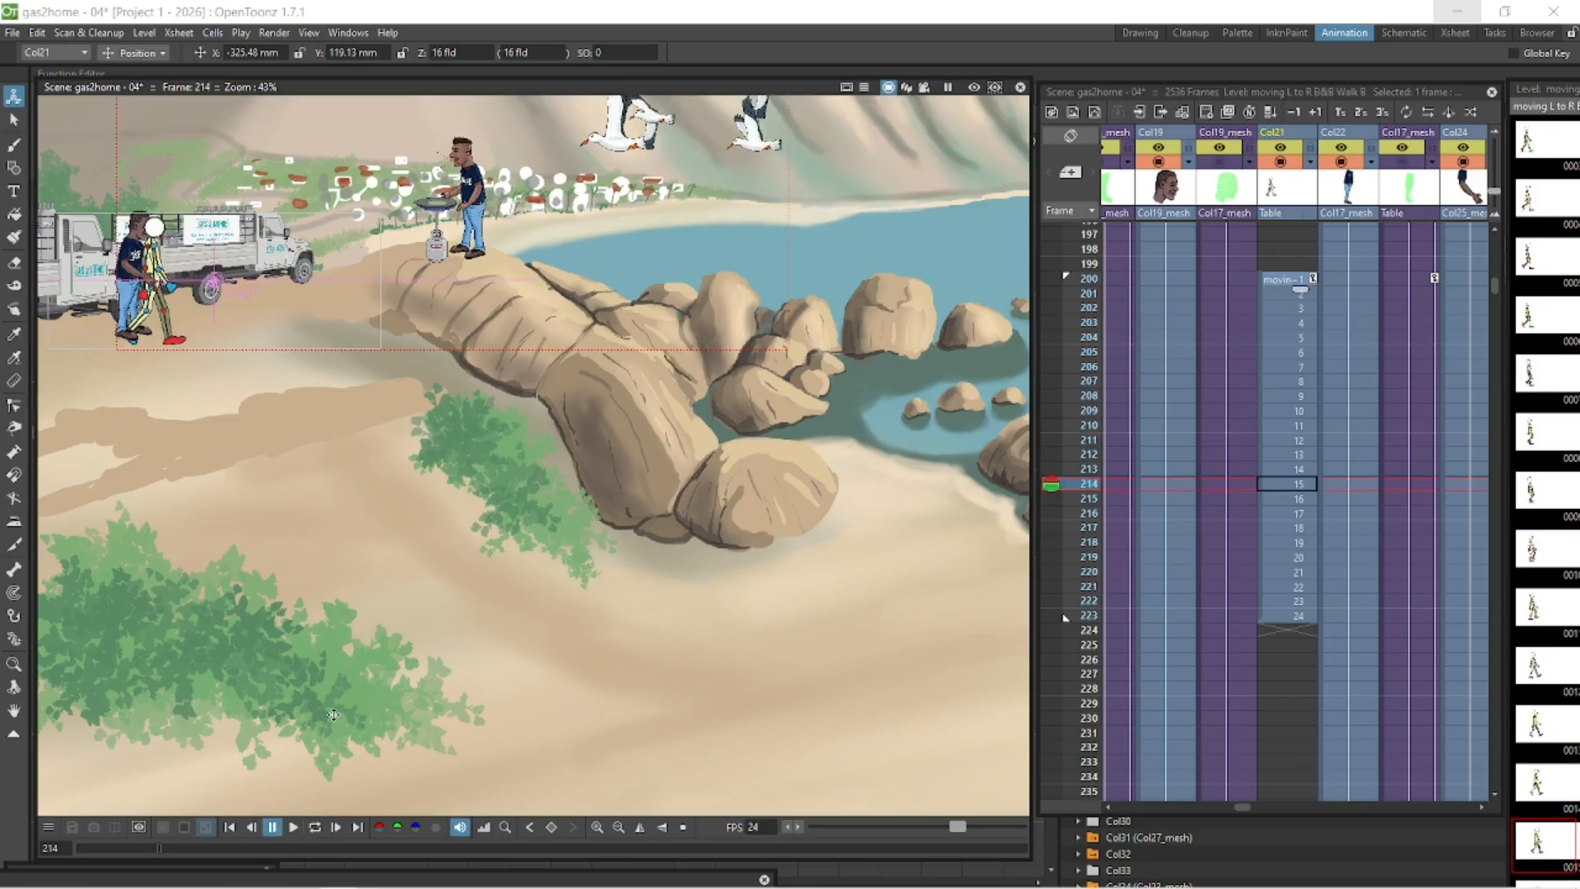
pyautogui.press('space')
pyautogui.moveTo(344, 419); pyautogui.dragTo(801, 755)
pyautogui.scroll(7, 745, 507)
pyautogui.click(314, 828)
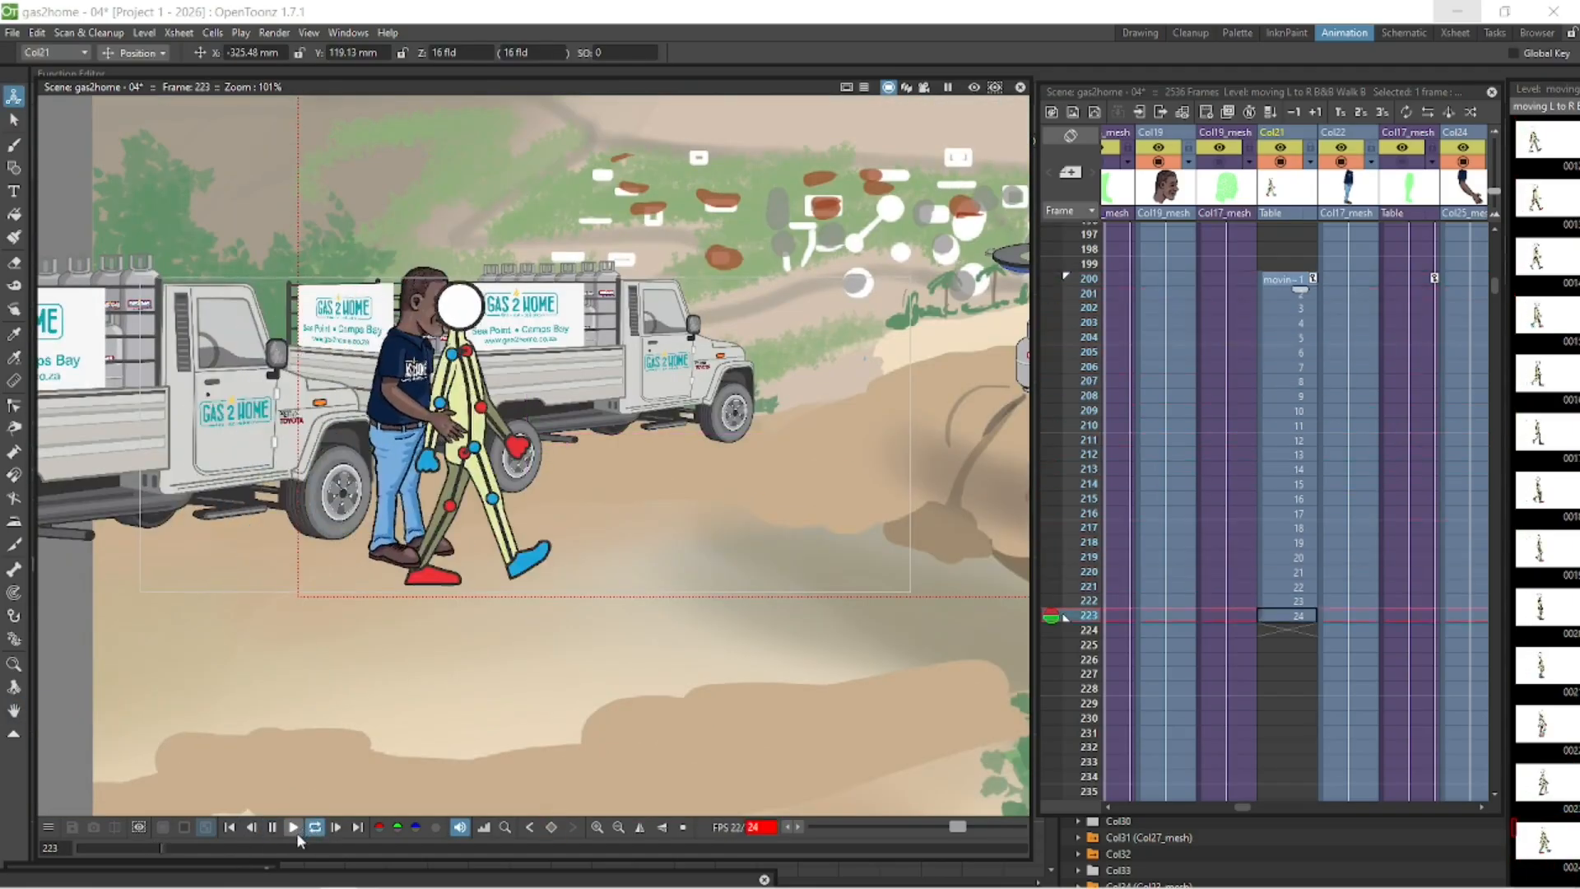
pyautogui.click(272, 828)
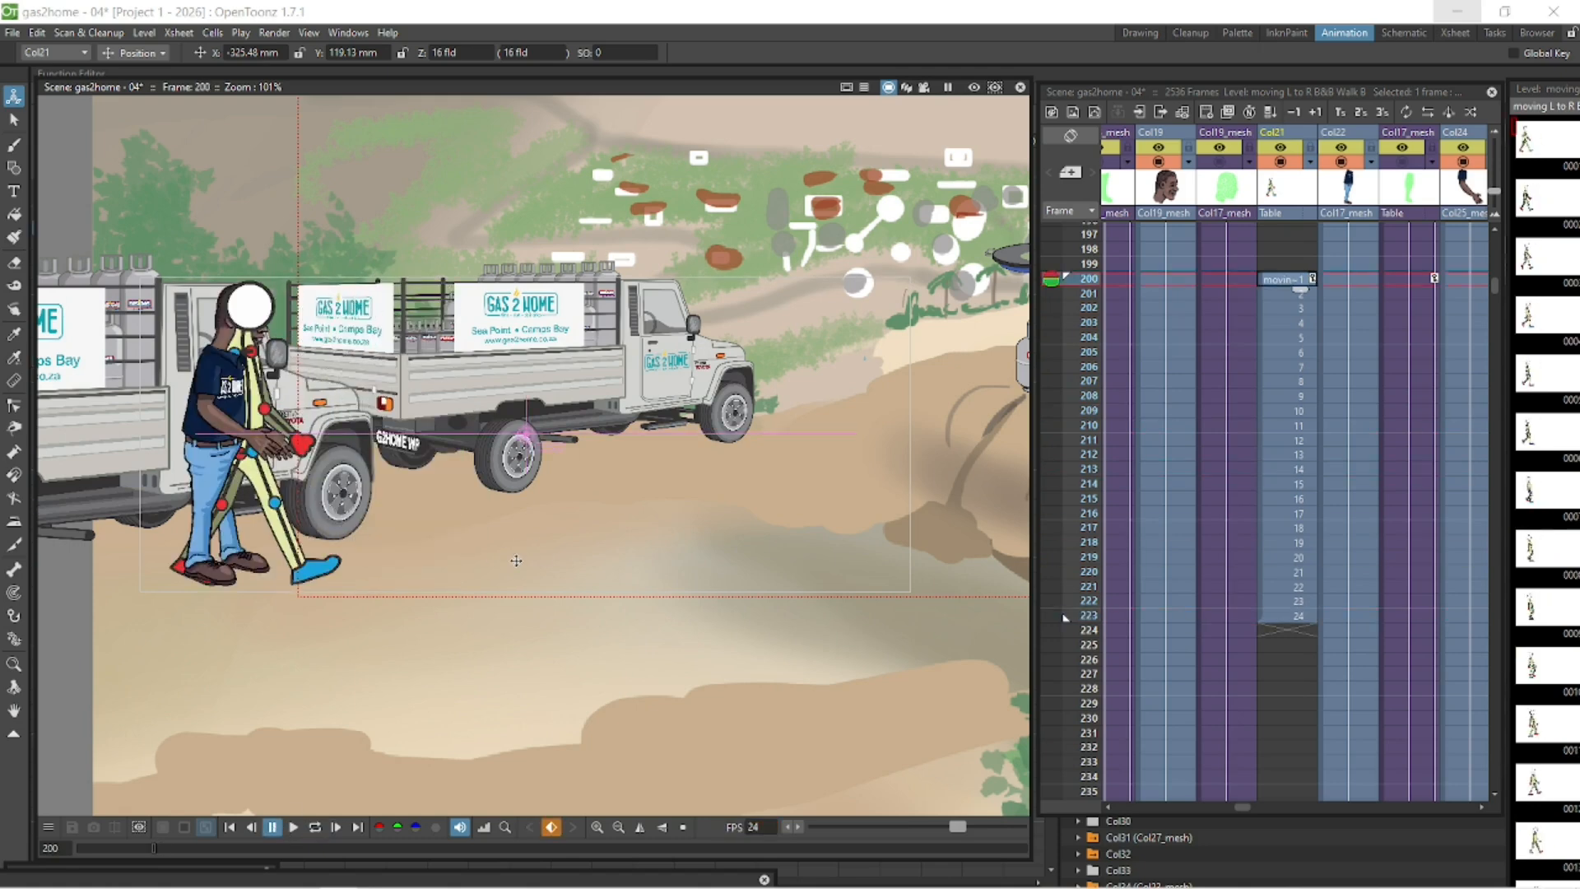
pyautogui.scroll(1, 516, 560)
pyautogui.press('space')
pyautogui.moveTo(488, 526); pyautogui.dragTo(579, 544)
pyautogui.click(314, 828)
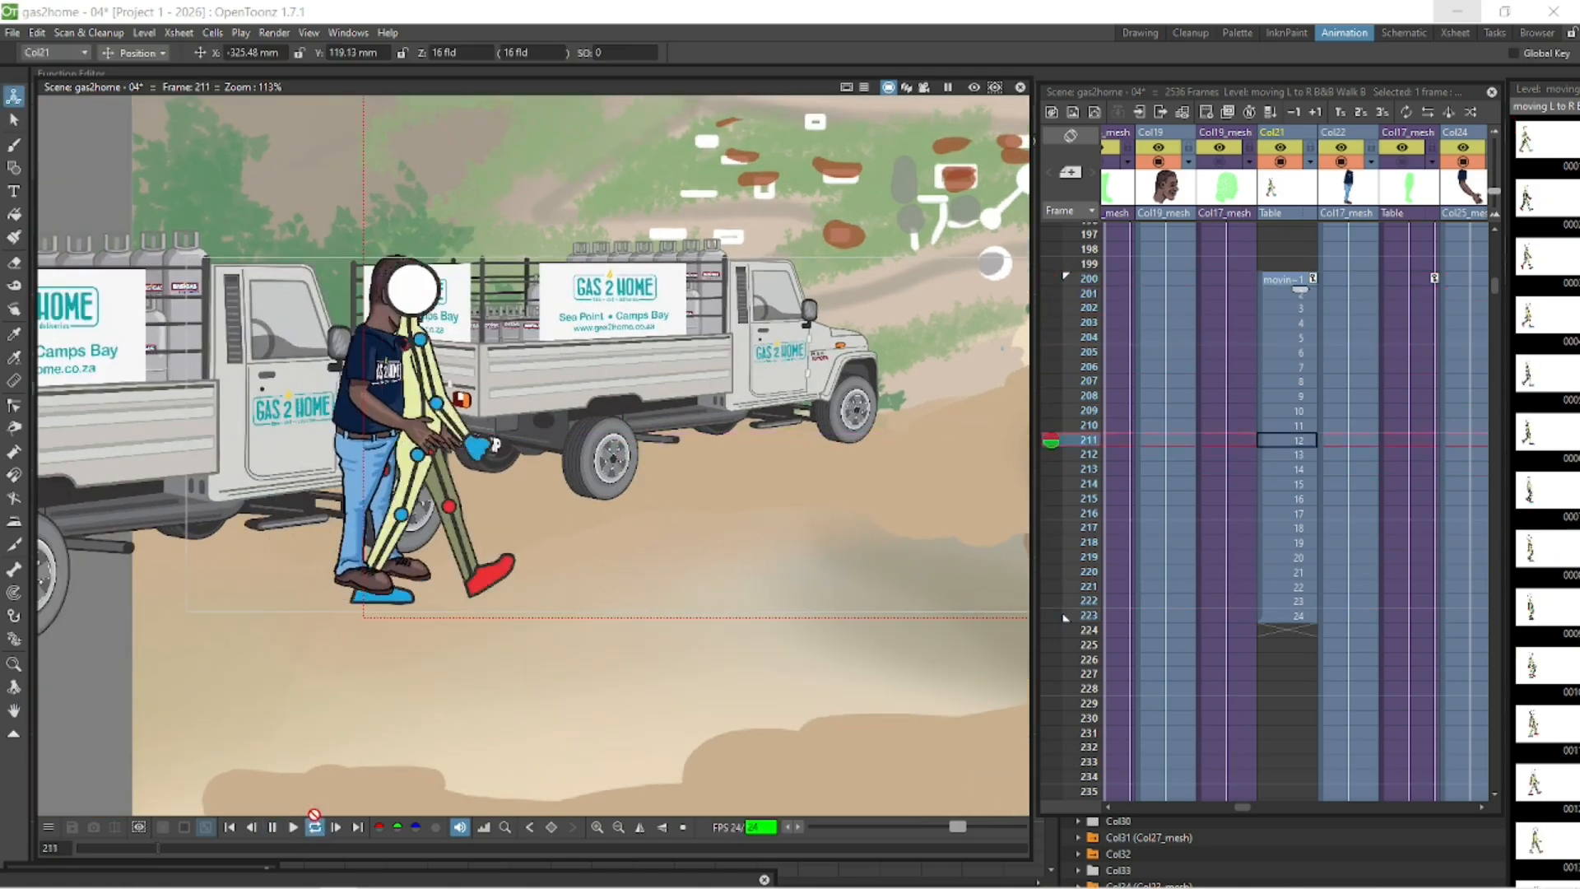
pyautogui.click(273, 829)
# - Select the Aaron body column at frame 200 and move it to about X -411 mm, Y 114.5 mm
pyautogui.click(1185, 280)
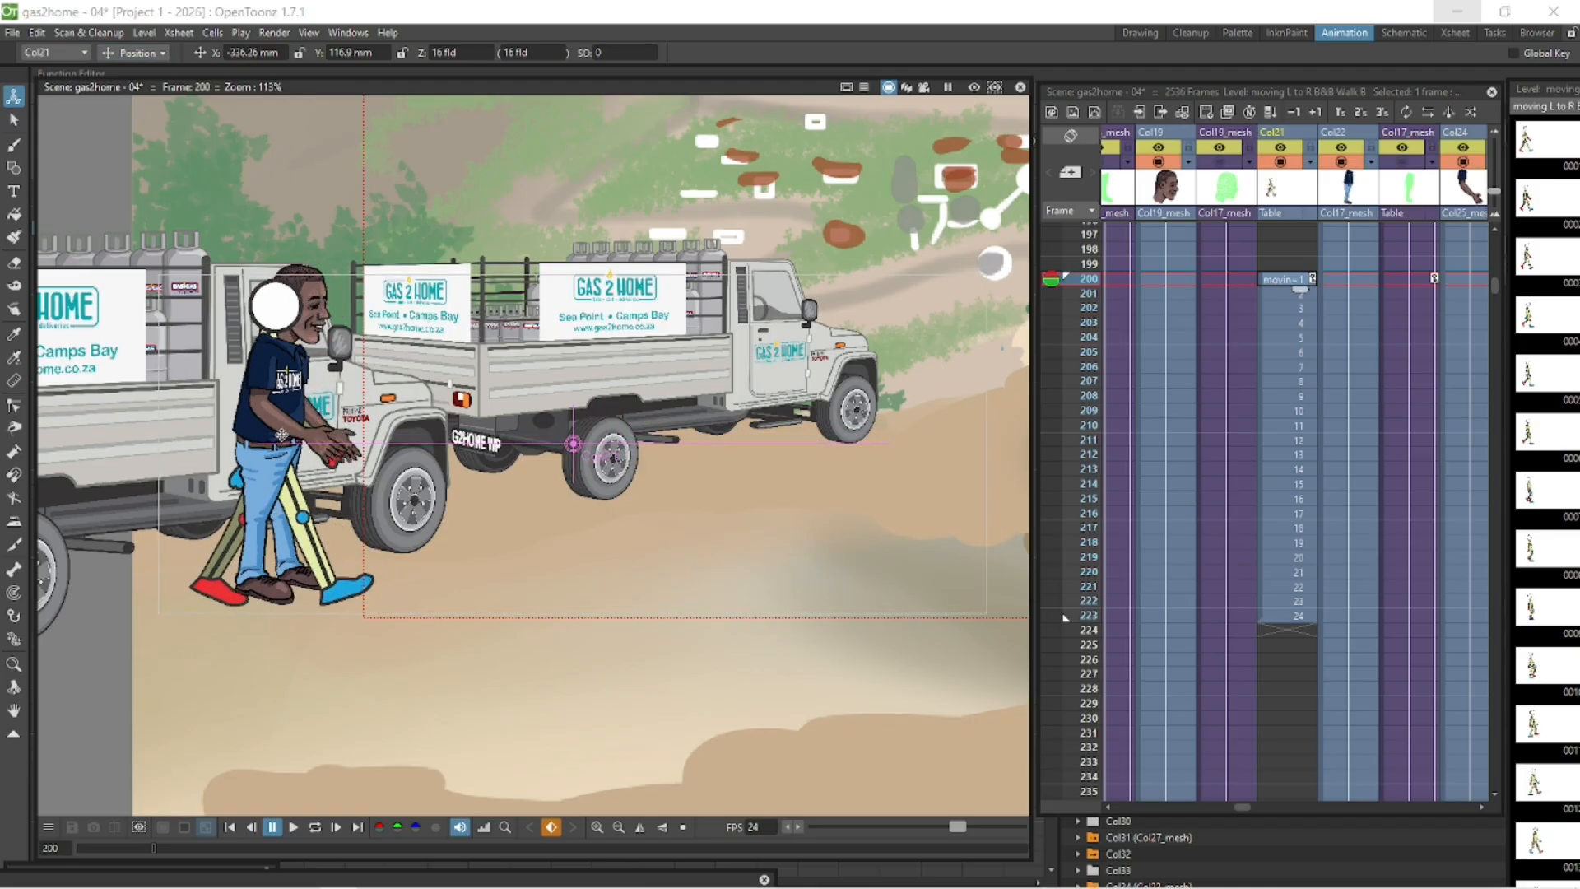
pyautogui.click(1406, 280)
pyautogui.moveTo(270, 469); pyautogui.dragTo(244, 454)
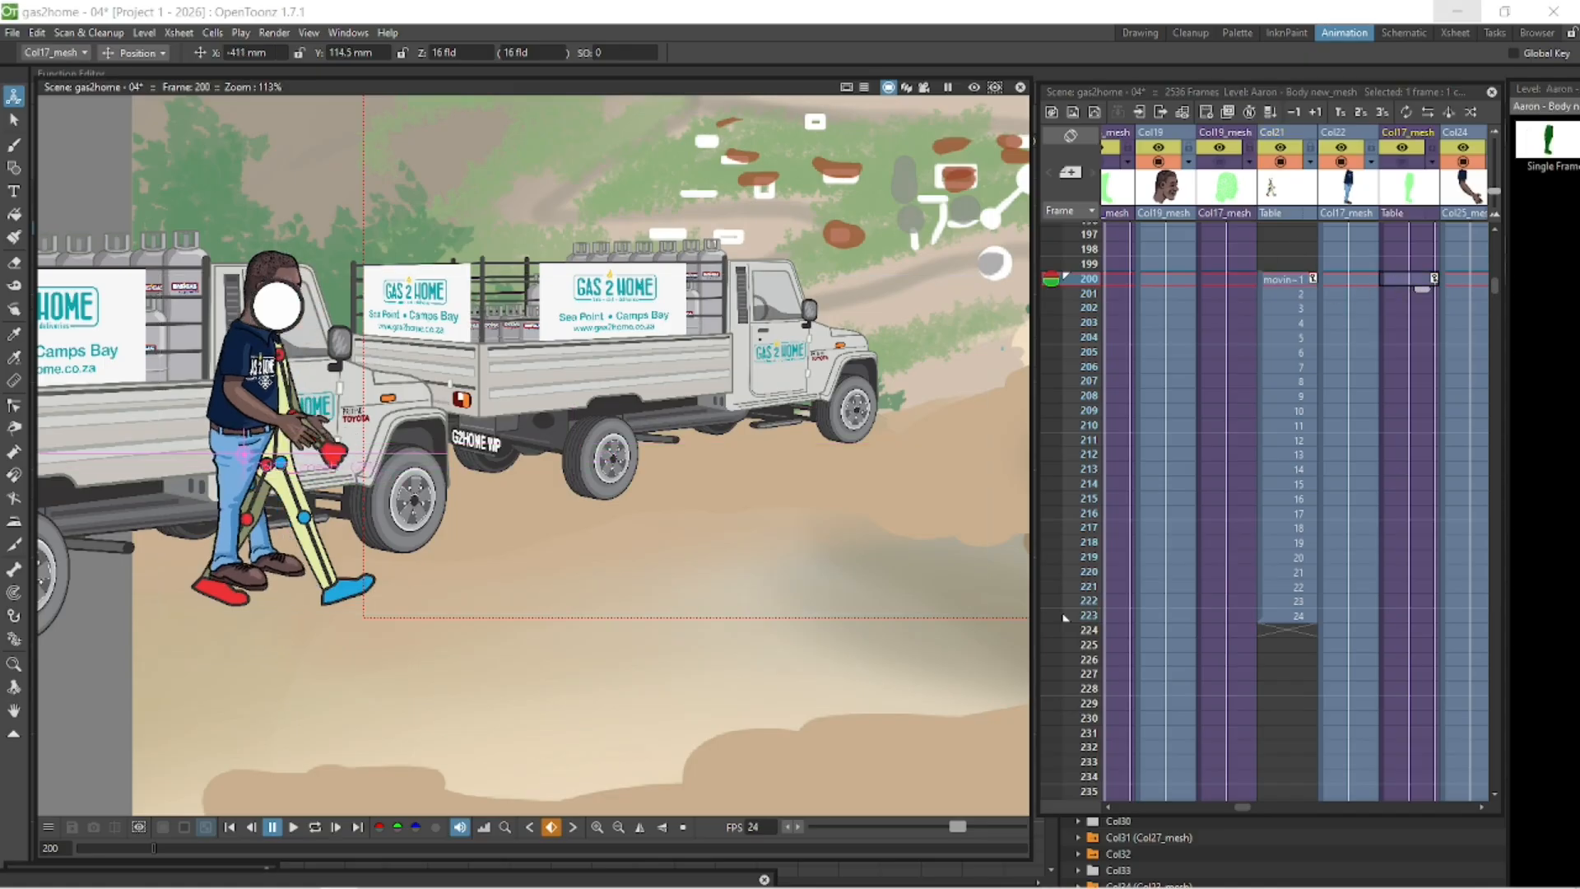
# - Rotate the Aaron body at frame 200 to about 6.6° and reselect its frame-200 cell
pyautogui.moveTo(280, 399); pyautogui.dragTo(302, 429)
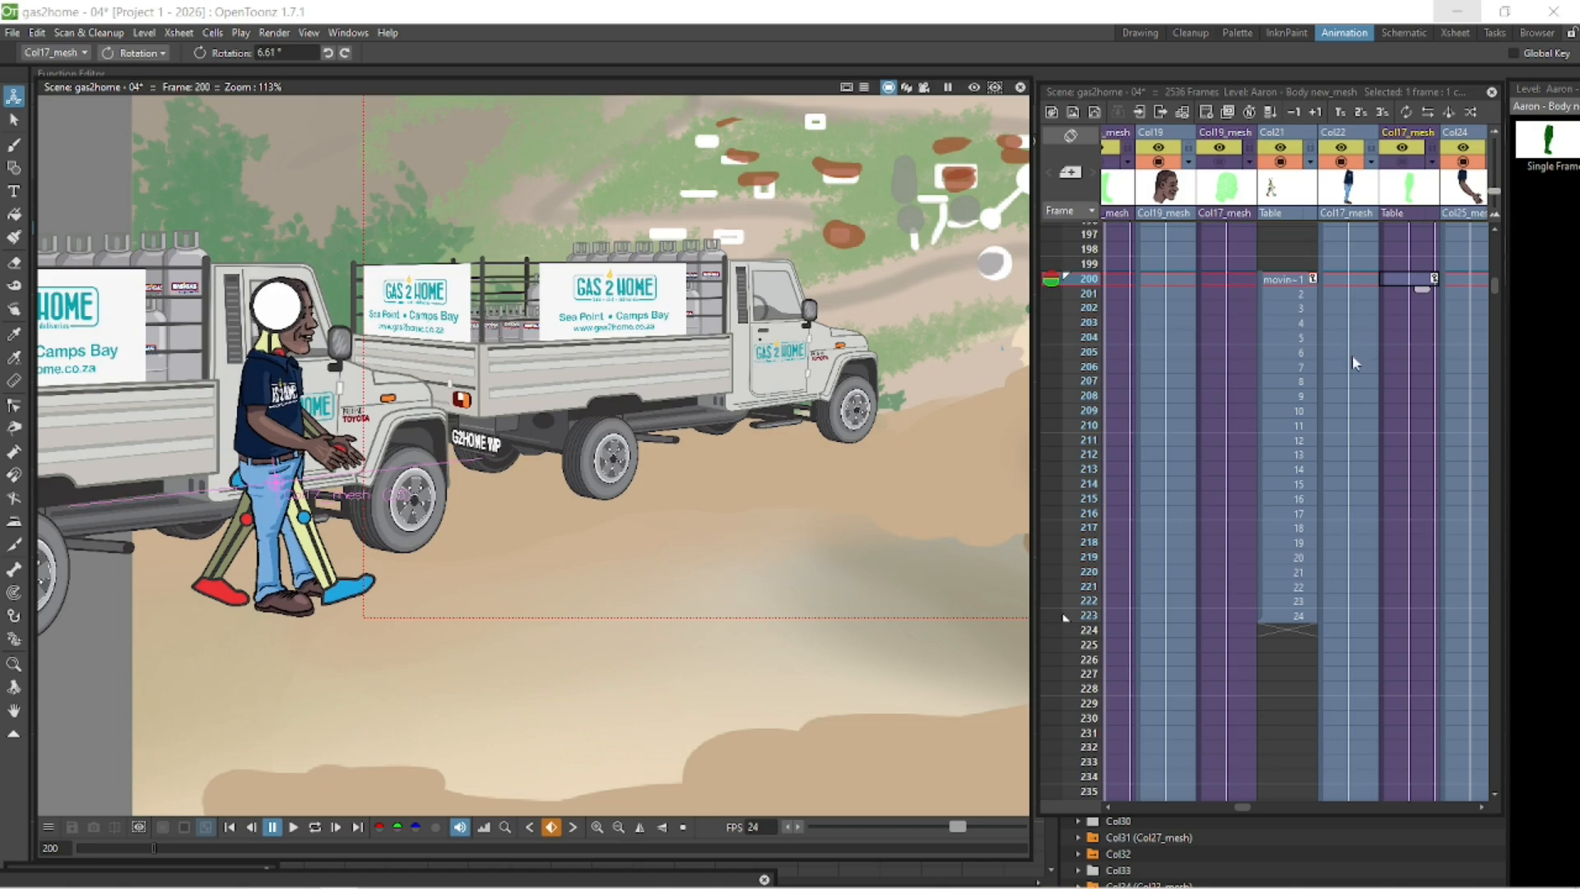
pyautogui.click(1418, 339)
pyautogui.click(1405, 278)
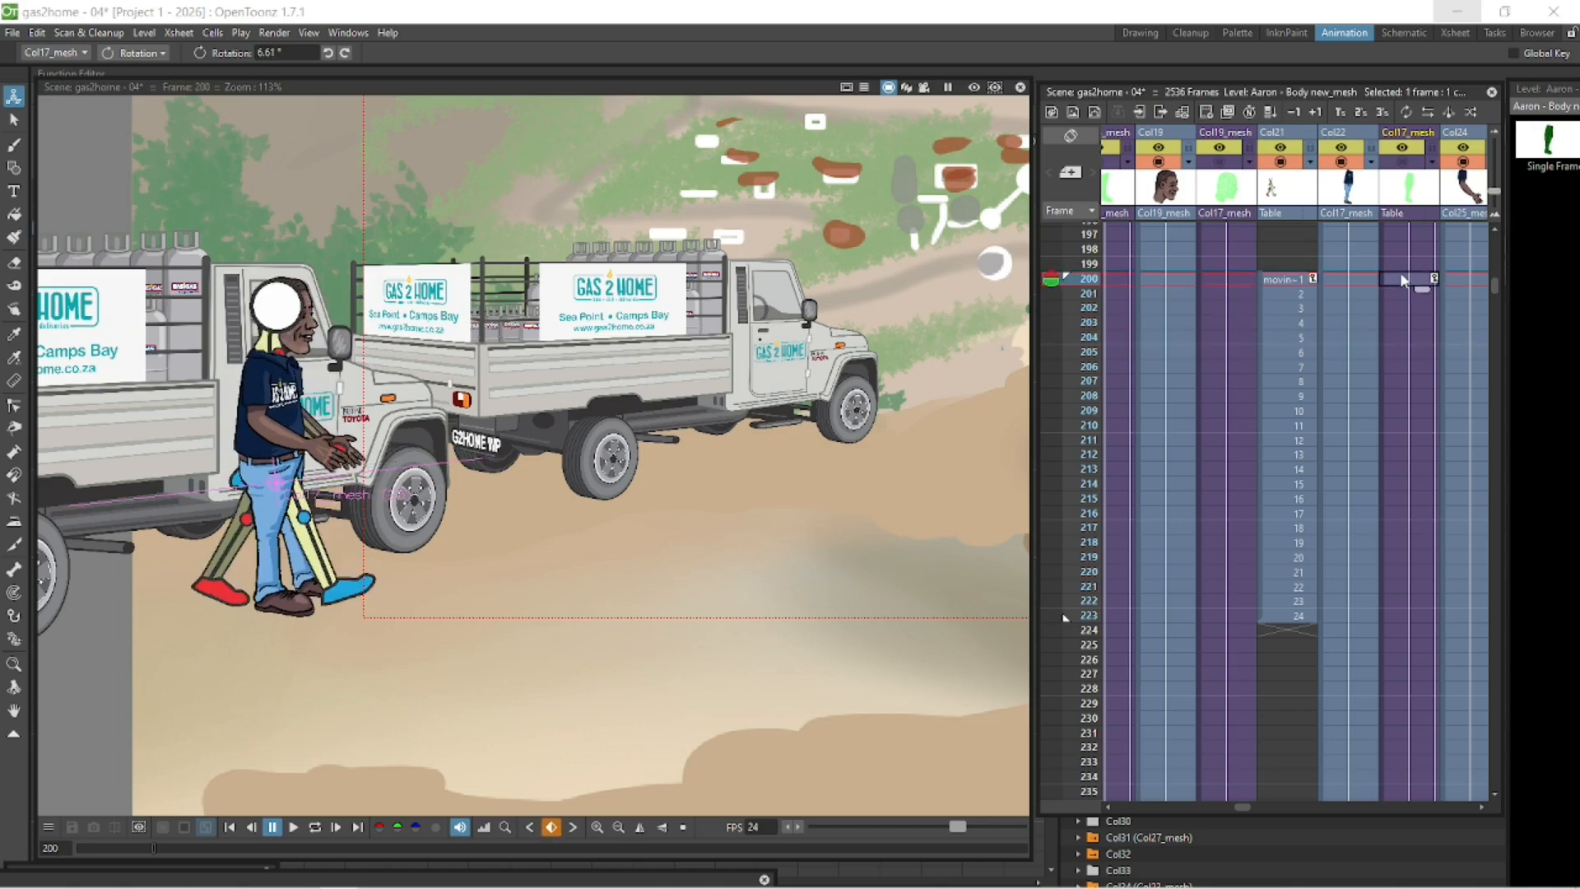
# - Step down to frame 223 and nudge the body to key its position there at about X -257 mm
pyautogui.press('Down')
pyautogui.press('Down')
pyautogui.press('Down')
pyautogui.press('Down')
pyautogui.press('Down')
pyautogui.press('Down')
pyautogui.press('Down')
pyautogui.press('Down')
pyautogui.press('Down')
pyautogui.press('Down')
pyautogui.press('Down')
pyautogui.press('Down')
pyautogui.press('Down')
pyautogui.press('Down')
pyautogui.press('Down')
pyautogui.press('Down')
pyautogui.press('Down')
pyautogui.press('Down')
pyautogui.press('Down')
pyautogui.press('Down')
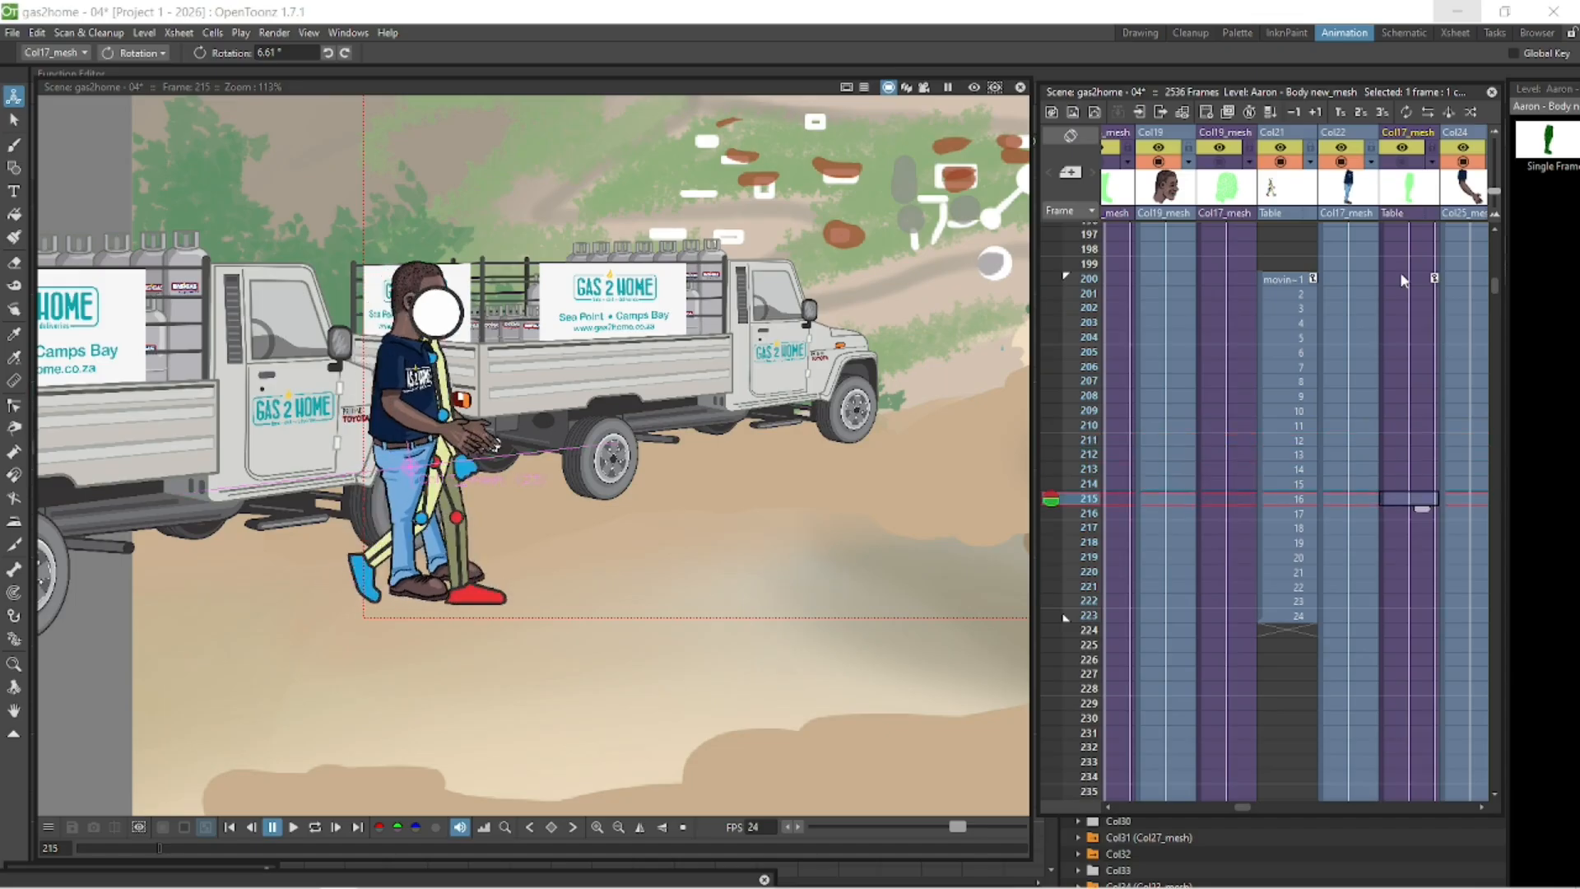
pyautogui.press('Down')
pyautogui.press('Down')
pyautogui.press('Down')
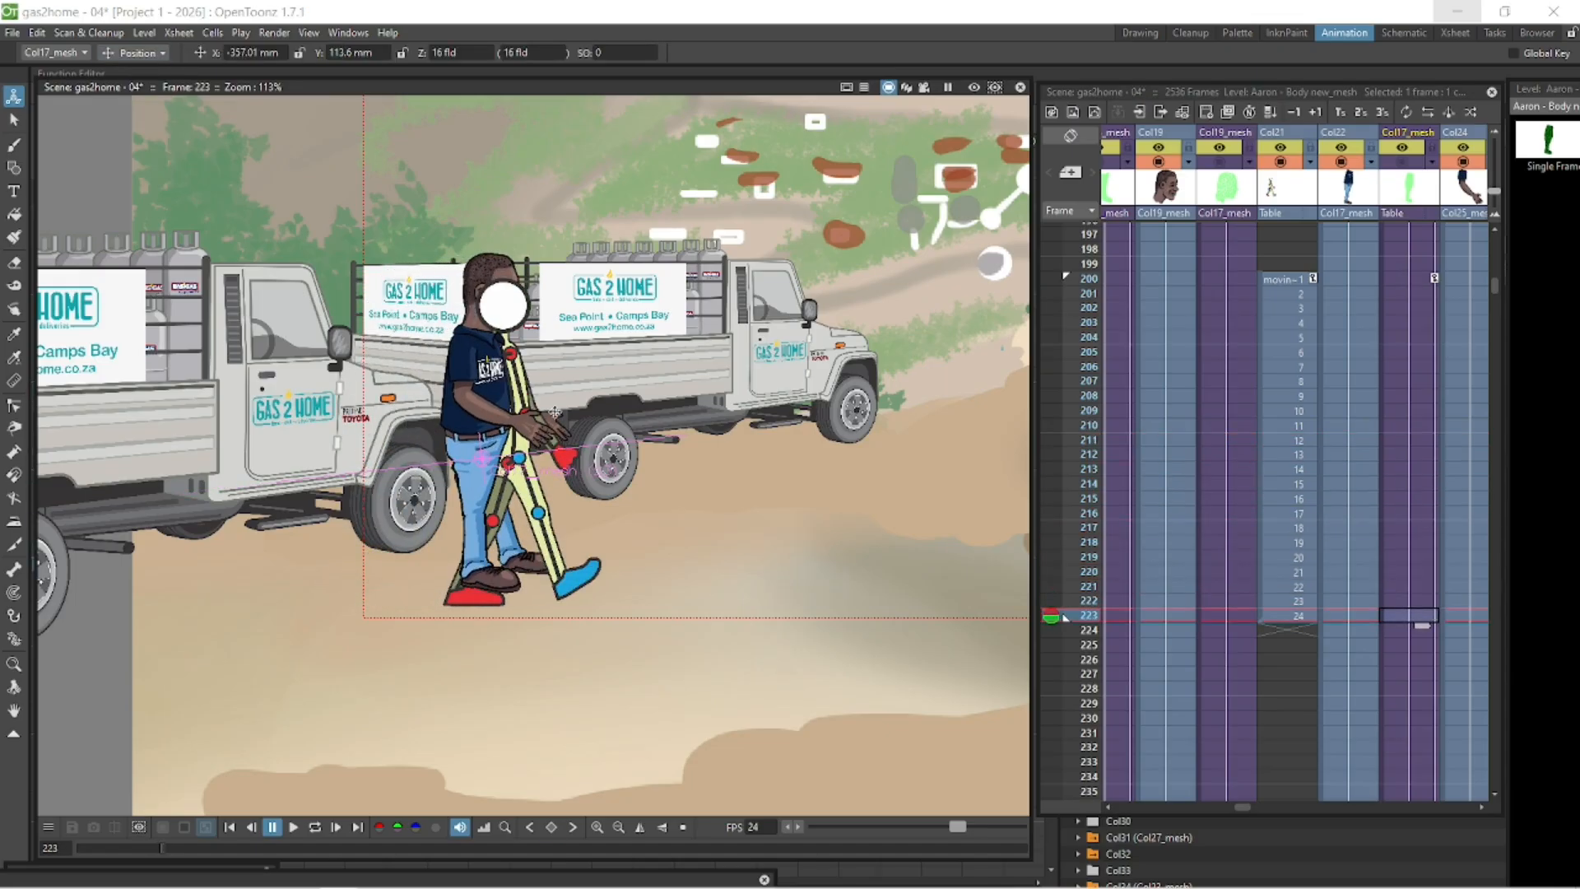
pyautogui.moveTo(555, 411); pyautogui.dragTo(555, 411)
# - Move the body at frame 200 to about X -404 mm, Y 108.4 mm beside the truck
pyautogui.click(1402, 281)
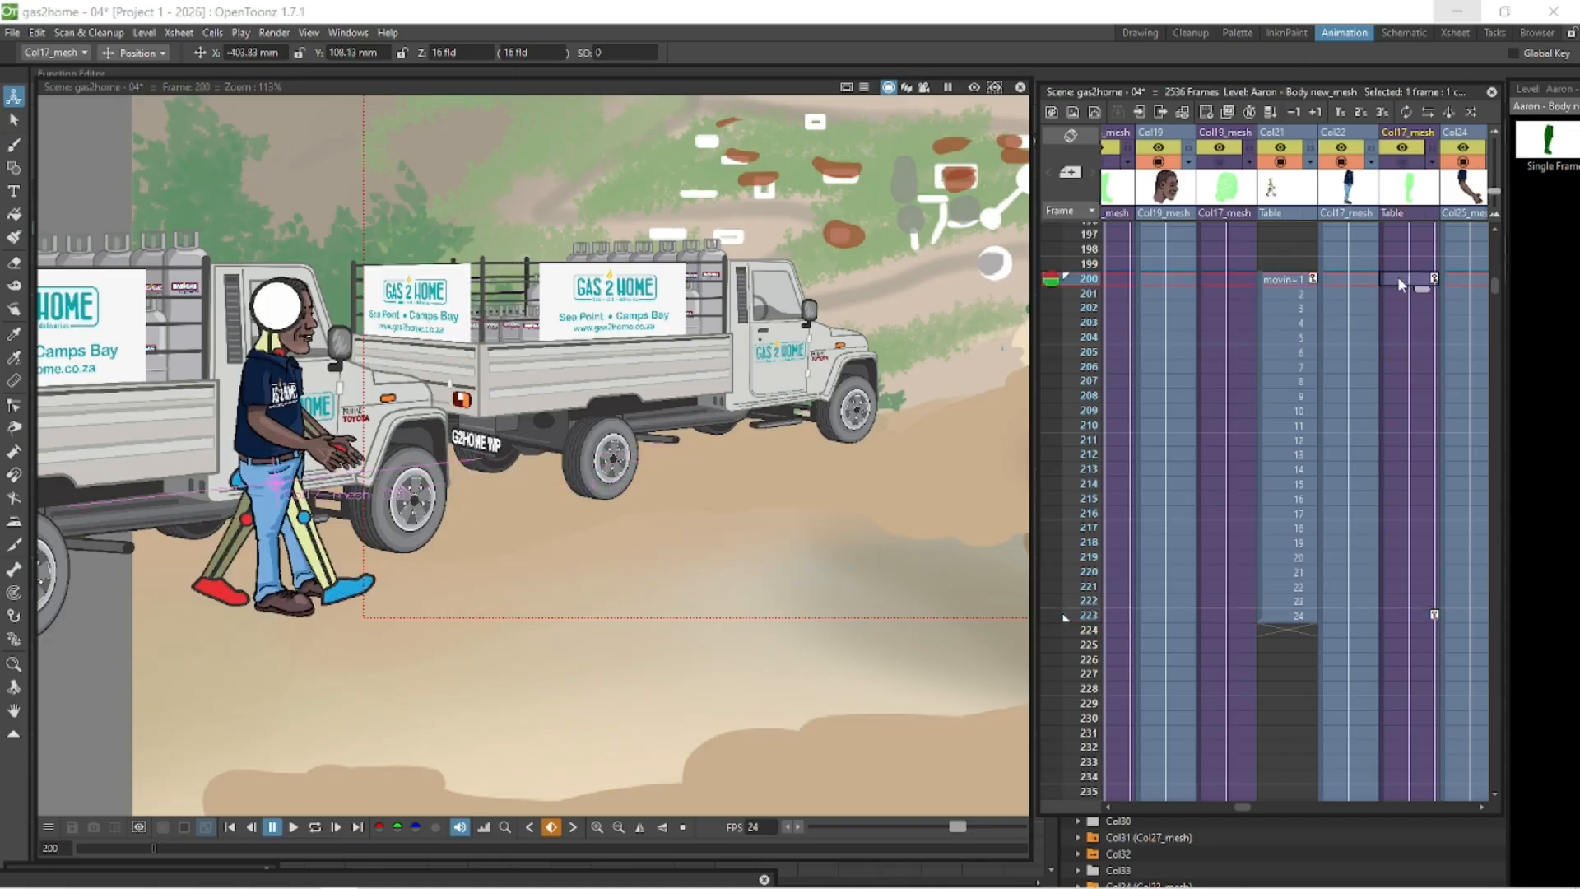
pyautogui.moveTo(426, 451); pyautogui.dragTo(467, 466)
pyautogui.scroll(3, 467, 466)
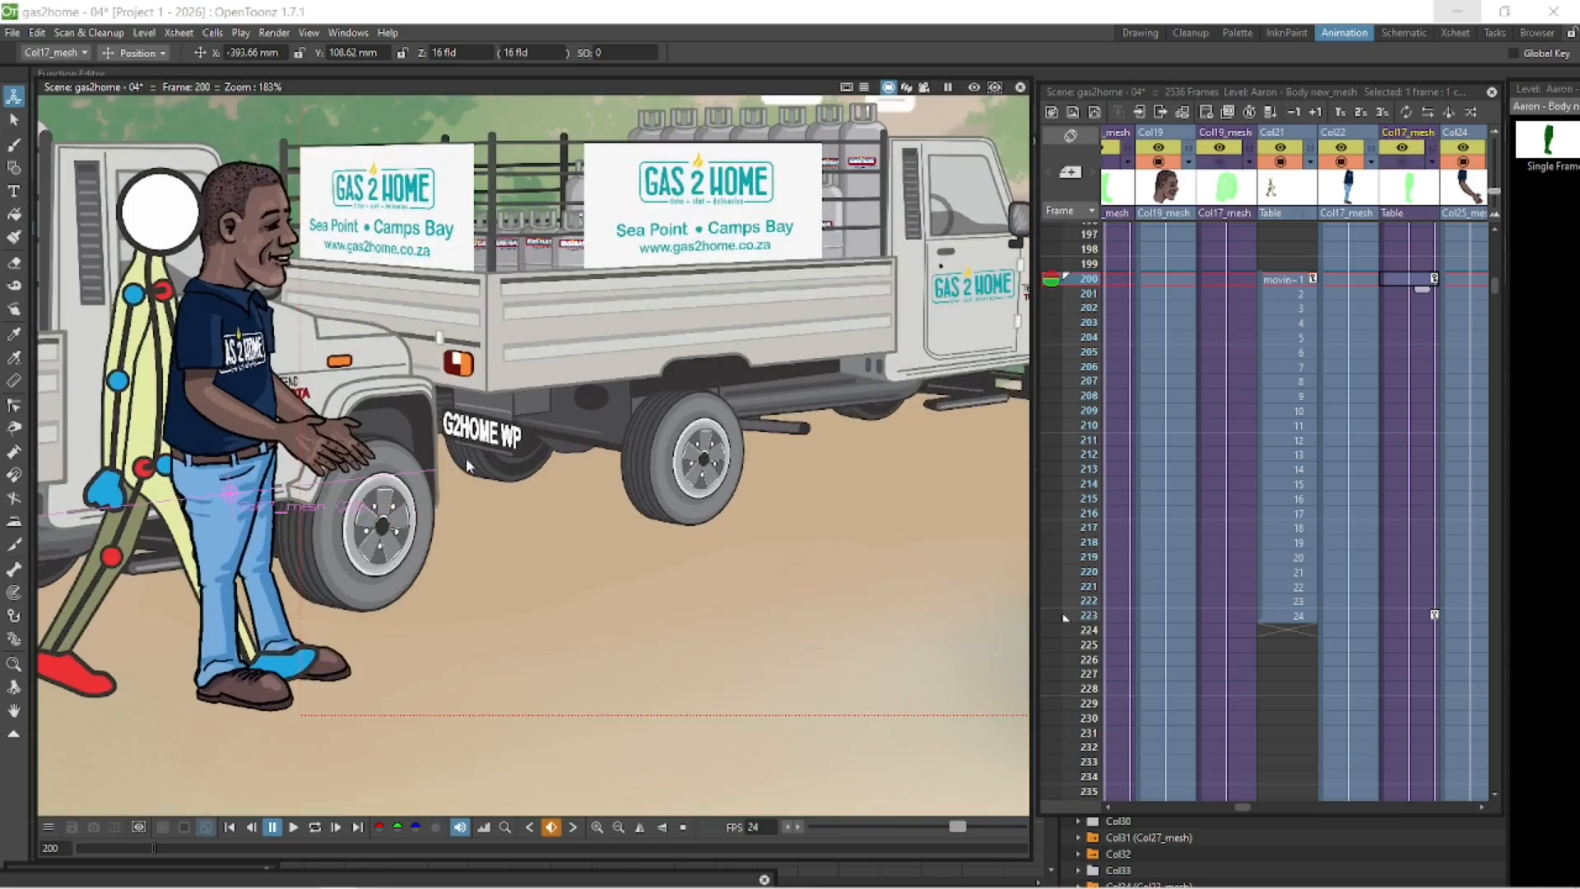
pyautogui.moveTo(401, 195); pyautogui.dragTo(651, 181)
pyautogui.moveTo(497, 414); pyautogui.dragTo(426, 416)
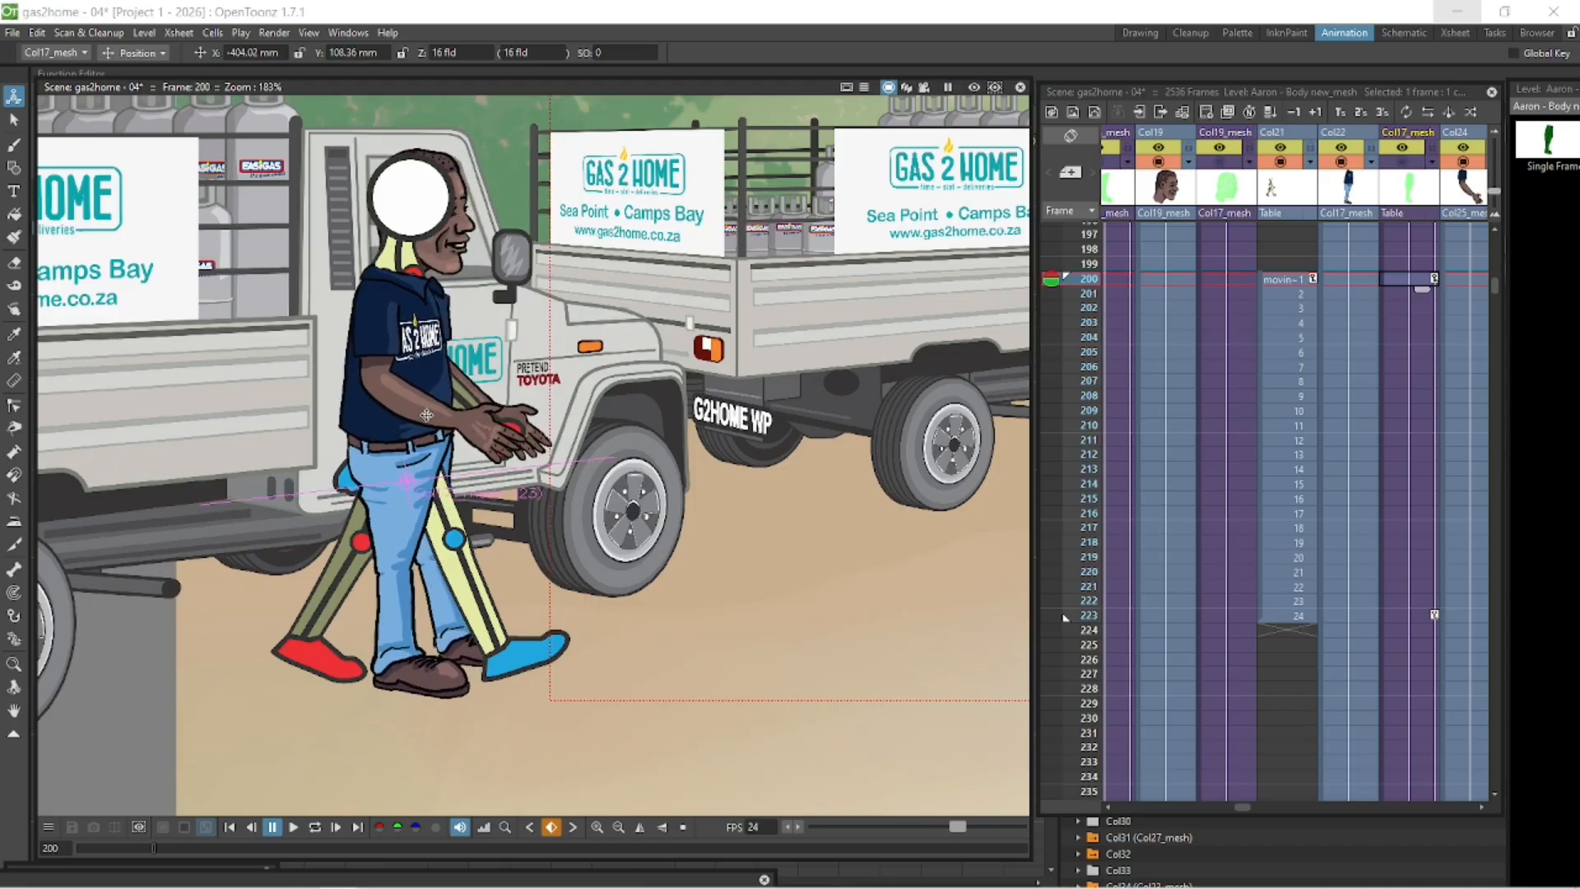
# - Move the body at frame 223 to about X -250 mm, Y 108.6 mm and play the range back
pyautogui.click(1416, 616)
pyautogui.moveTo(881, 484)
pyautogui.mouseDown()
pyautogui.moveTo(944, 485)
pyautogui.moveTo(905, 489)
pyautogui.mouseUp()
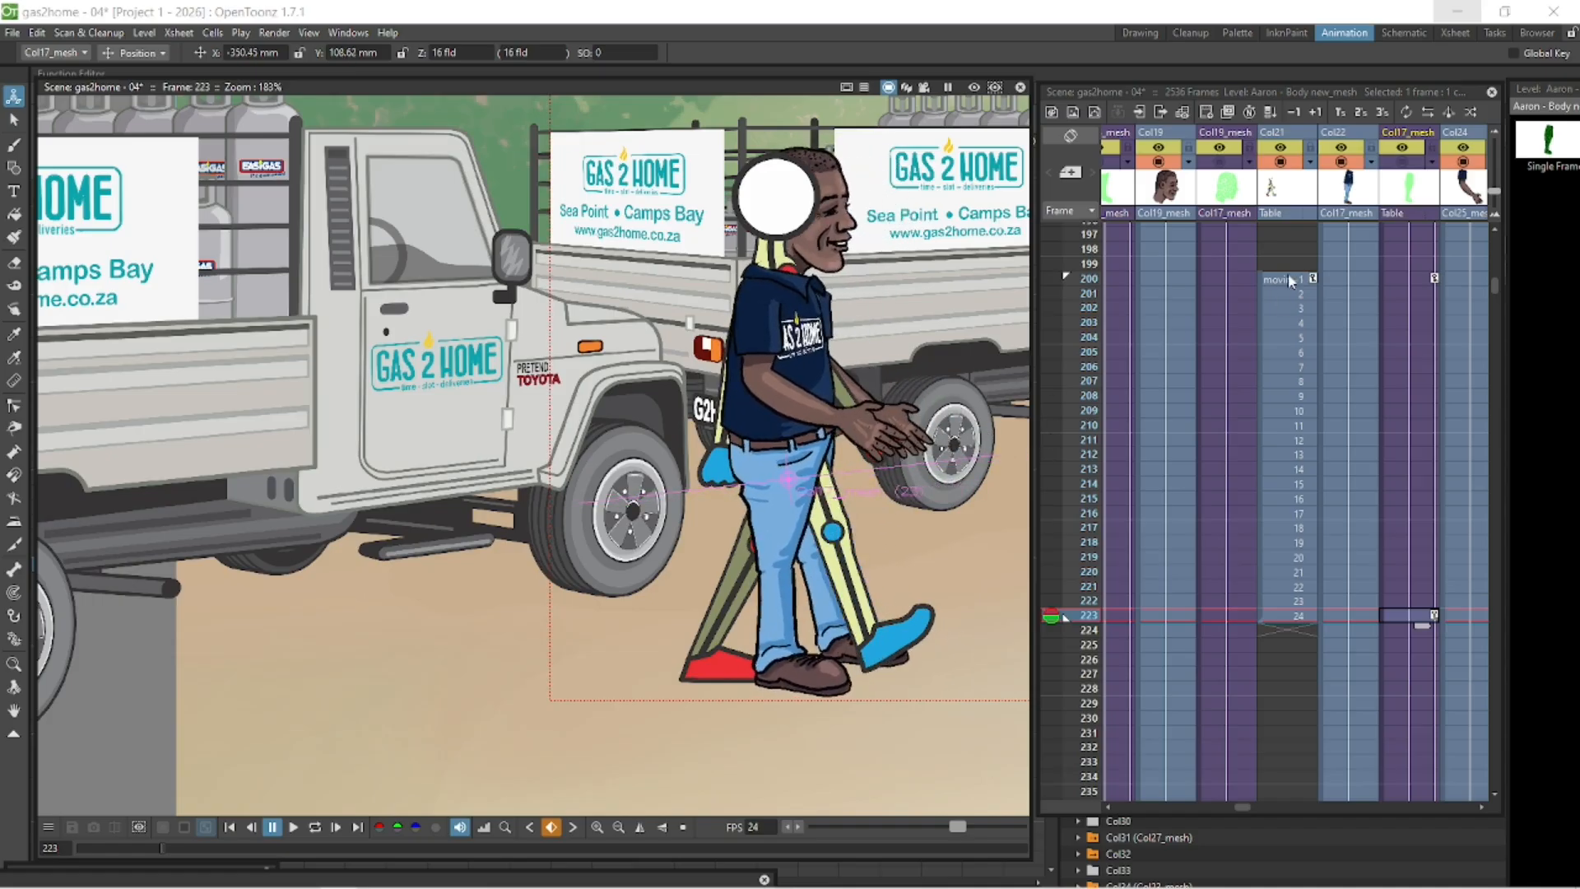
pyautogui.click(316, 827)
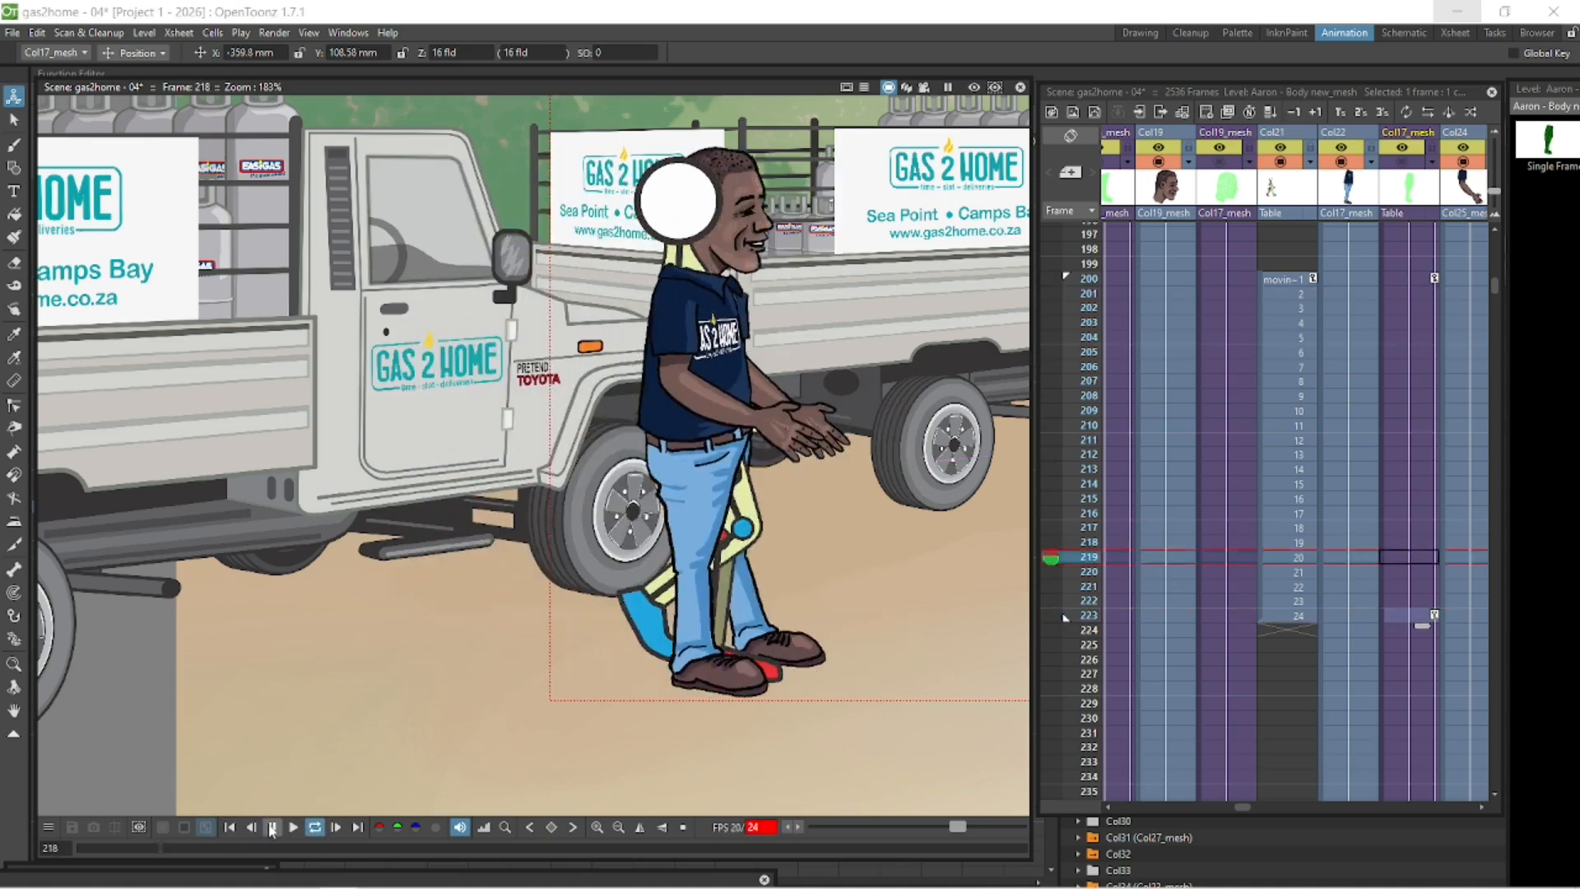
pyautogui.click(271, 829)
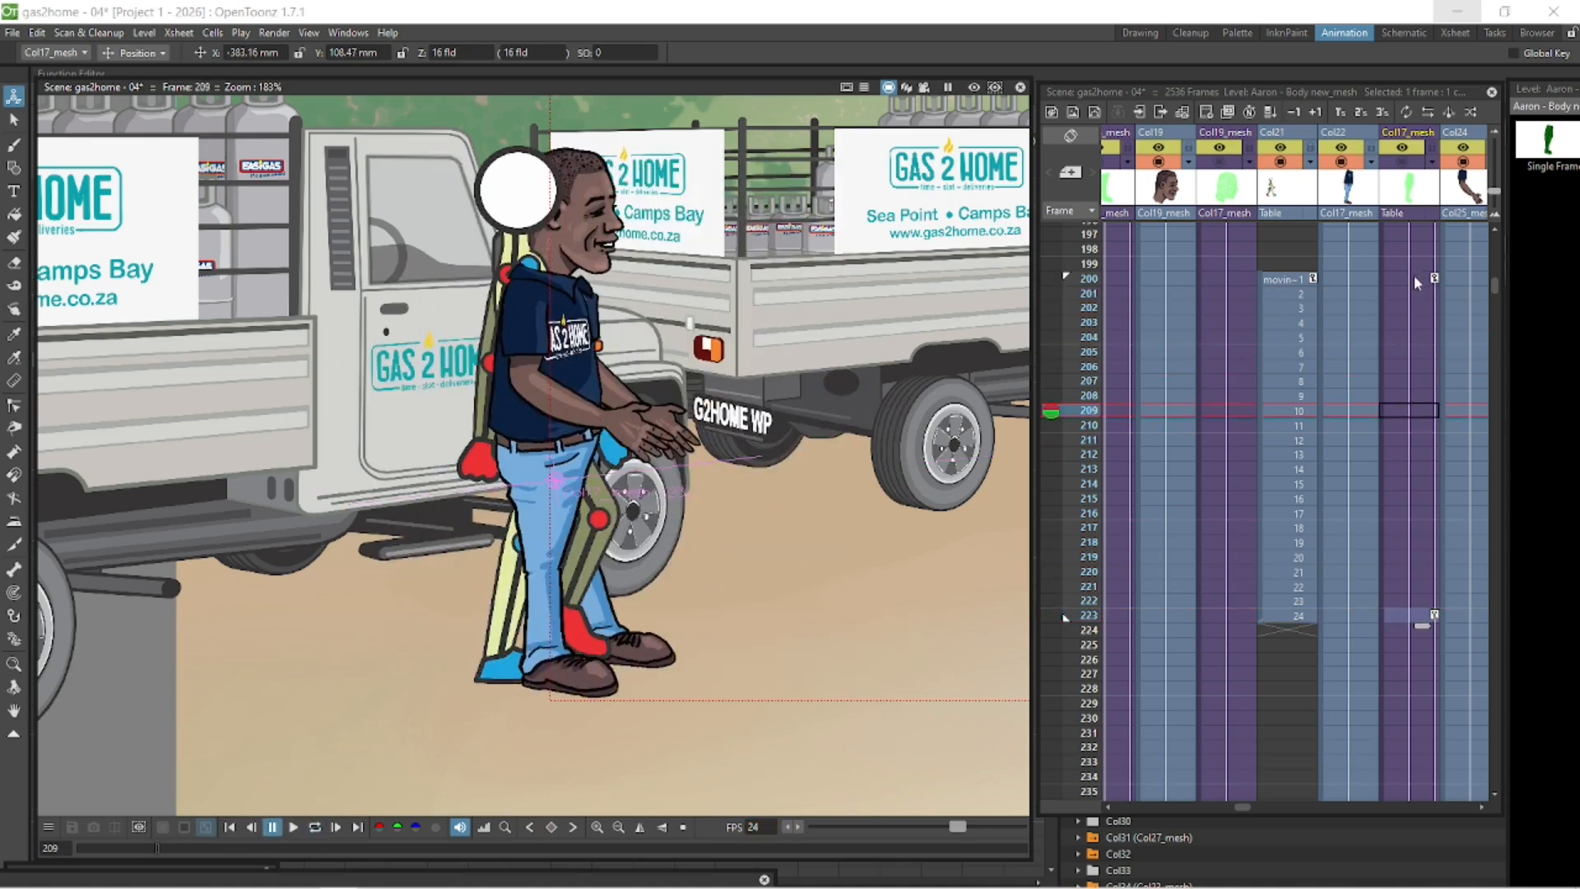
# - Hide the background scenery and truck columns so only the figures show in the viewer
pyautogui.click(1386, 278)
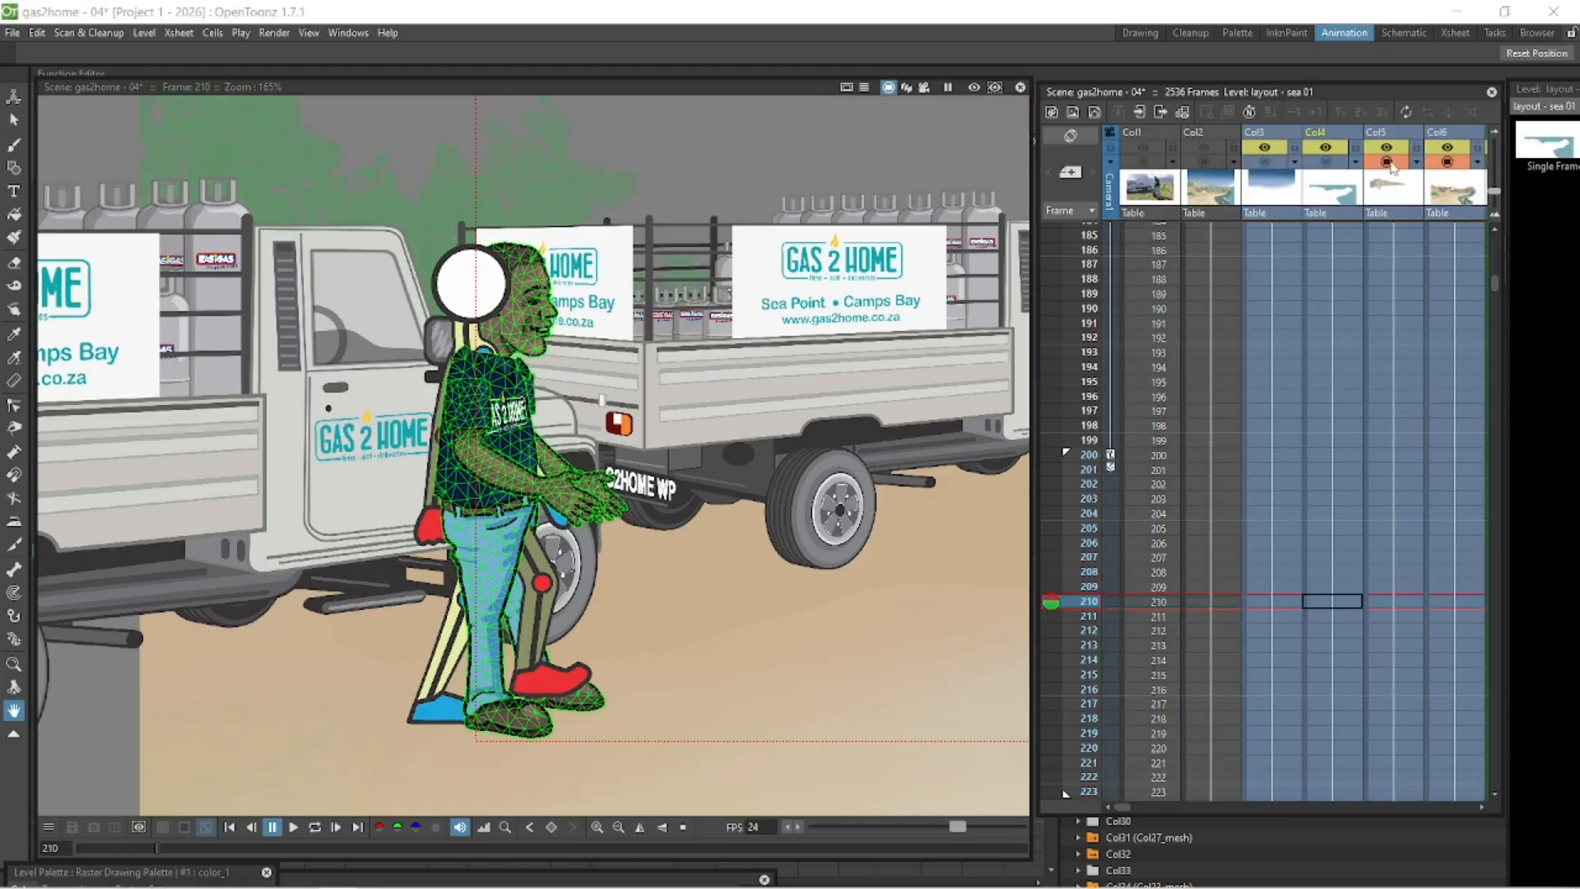
pyautogui.click(1259, 162)
pyautogui.click(1260, 164)
pyautogui.moveTo(747, 598); pyautogui.dragTo(577, 565)
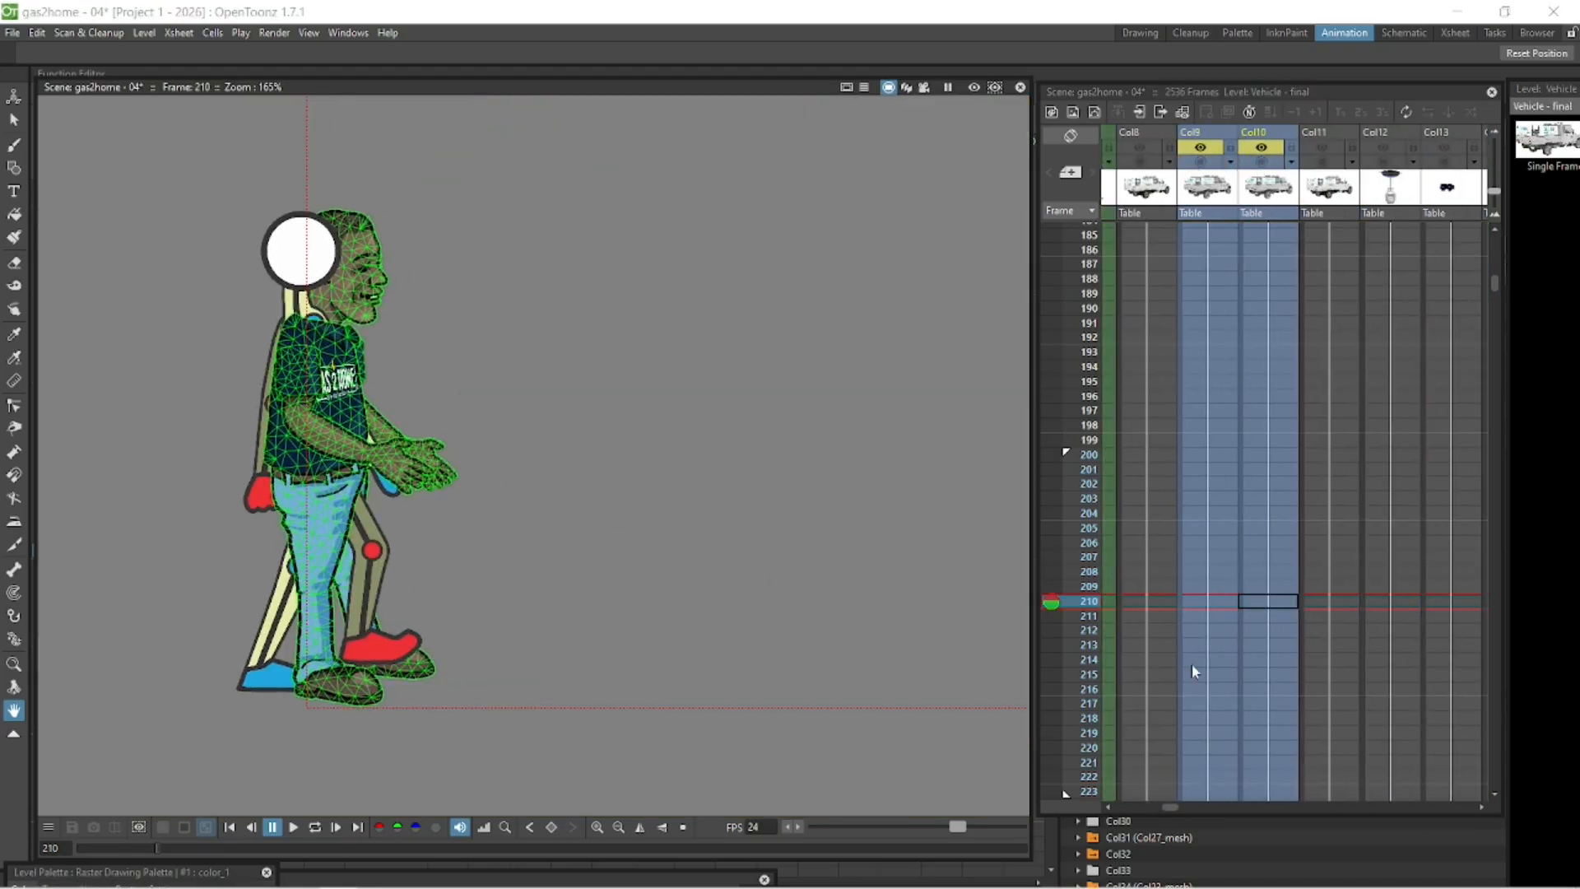
# - Move the walk cycle column beside the body columns and set its opacity to 50%
pyautogui.moveTo(1032, 679); pyautogui.dragTo(883, 659)
pyautogui.moveTo(1472, 461); pyautogui.dragTo(1504, 461)
pyautogui.moveTo(1495, 284); pyautogui.dragTo(1498, 291)
pyautogui.click(229, 827)
pyautogui.moveTo(1061, 808); pyautogui.dragTo(1135, 809)
pyautogui.click(1267, 283)
pyautogui.click(1268, 308)
pyautogui.click(1259, 279)
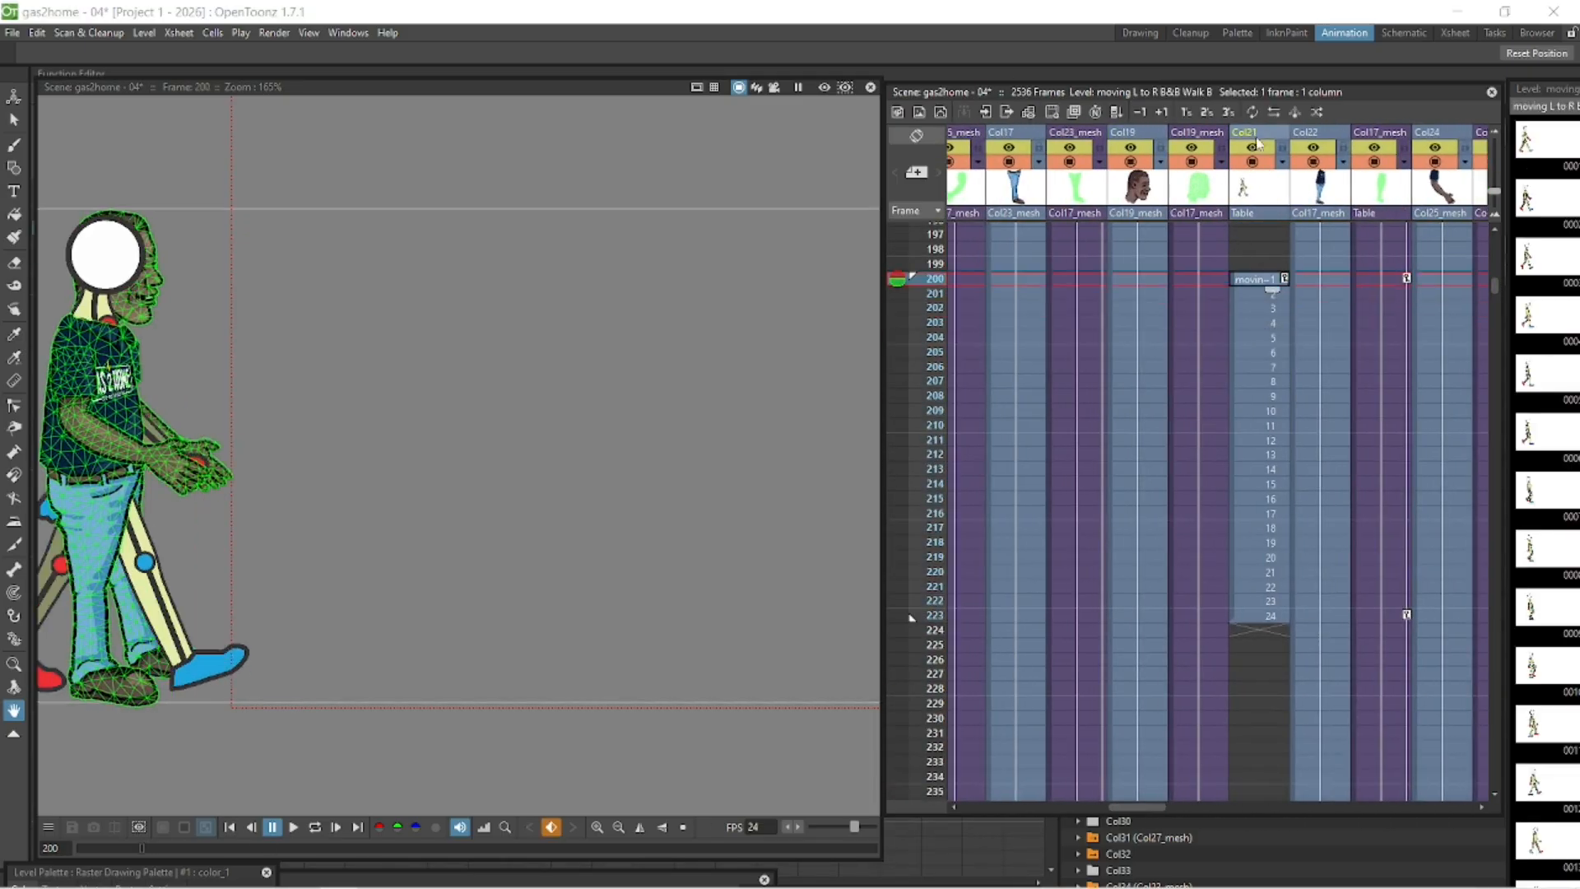
pyautogui.moveTo(1258, 142); pyautogui.dragTo(1161, 146)
pyautogui.moveTo(476, 464); pyautogui.dragTo(596, 464)
pyautogui.click(1174, 162)
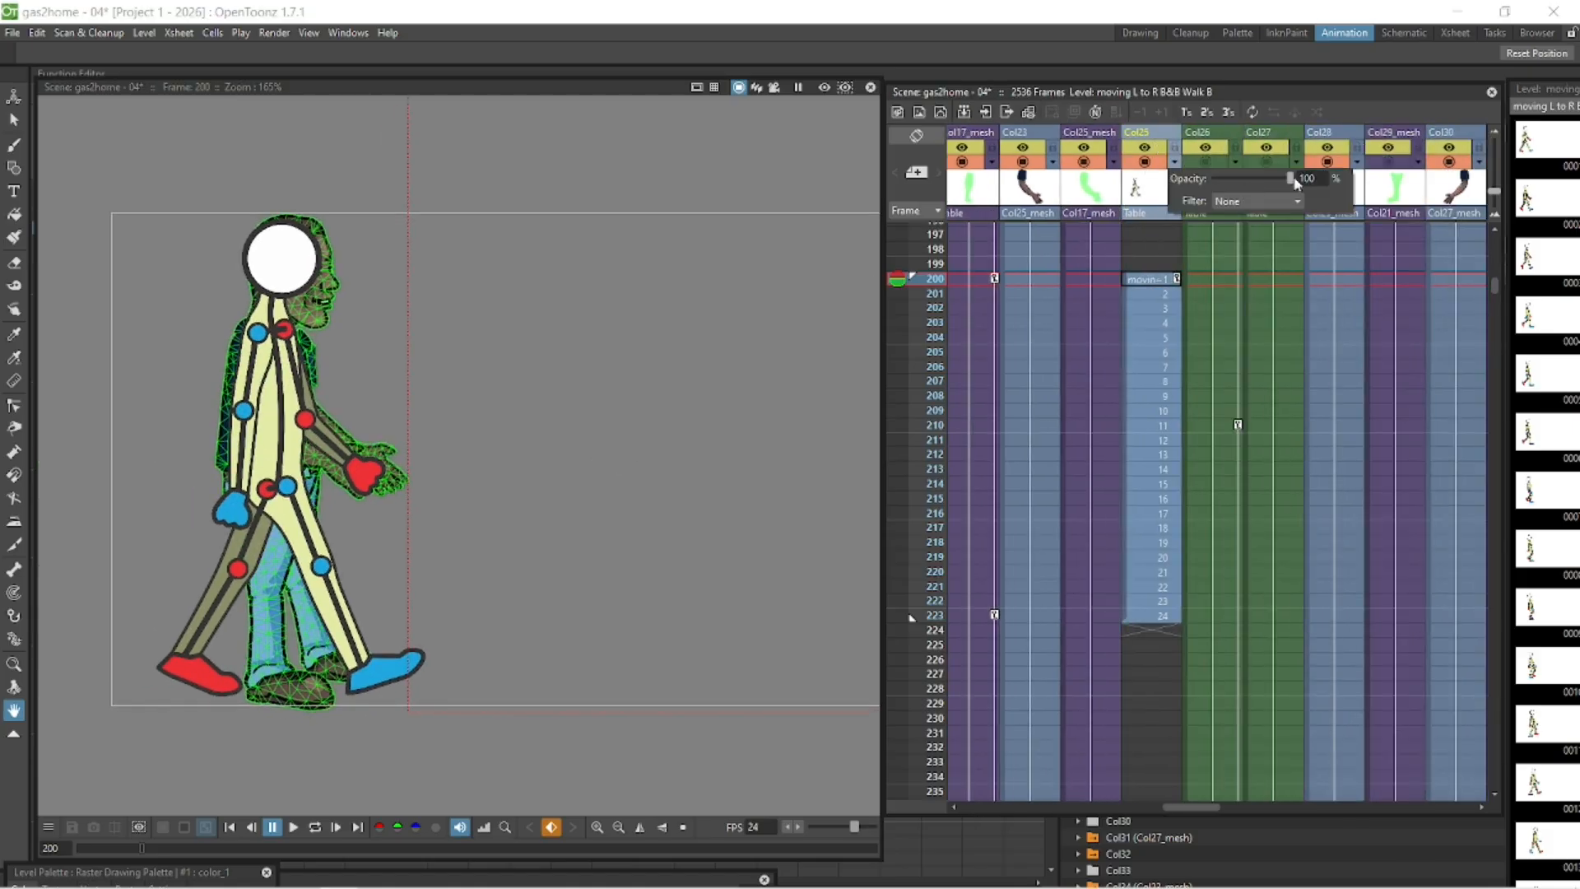
pyautogui.write('50')
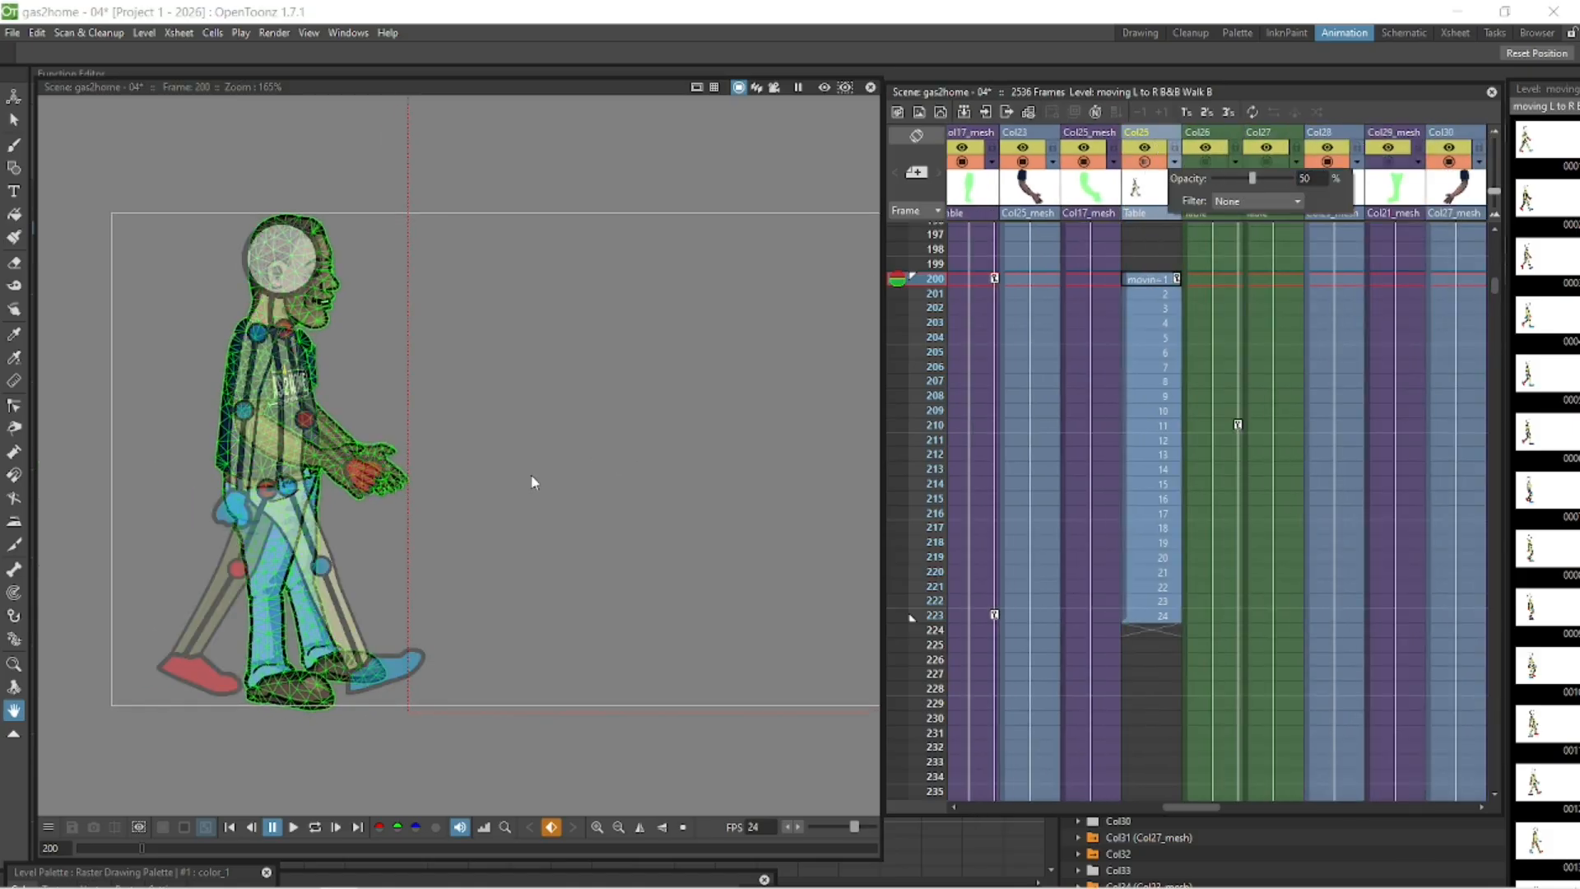
# - Attempt to move the body at frame 200 upward with the Animate tool and undo it
pyautogui.moveTo(1186, 807); pyautogui.dragTo(1136, 811)
pyautogui.click(1307, 280)
pyautogui.click(14, 97)
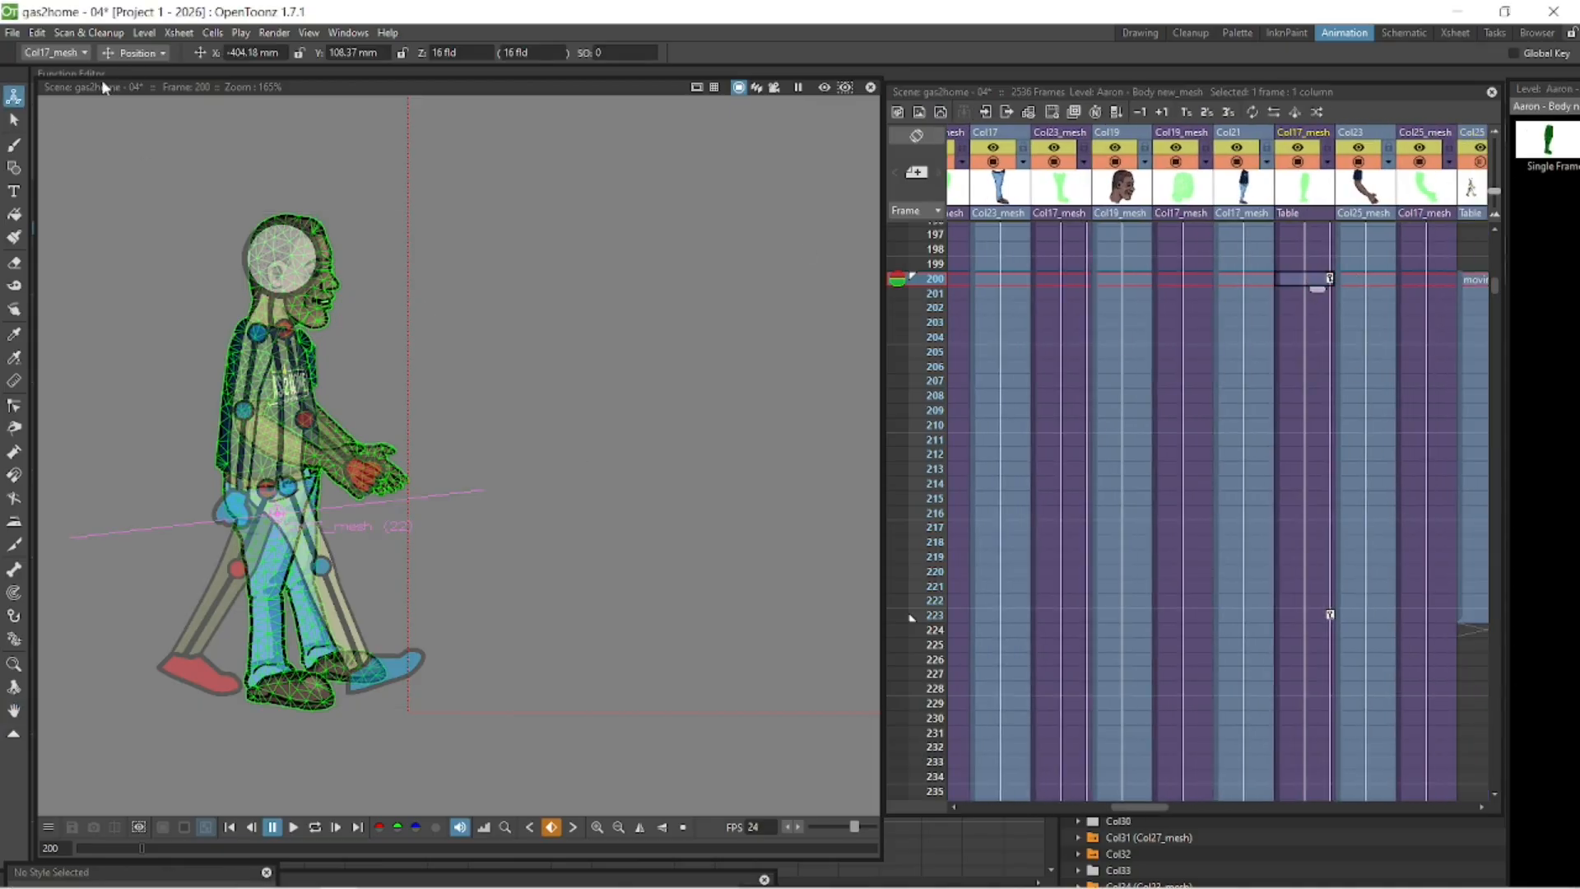
pyautogui.moveTo(353, 372); pyautogui.dragTo(355, 308)
pyautogui.hotkey('ctrl', 'z')
# - Play the range back and inspect the figure closely at frame 200
pyautogui.click(314, 829)
pyautogui.click(314, 829)
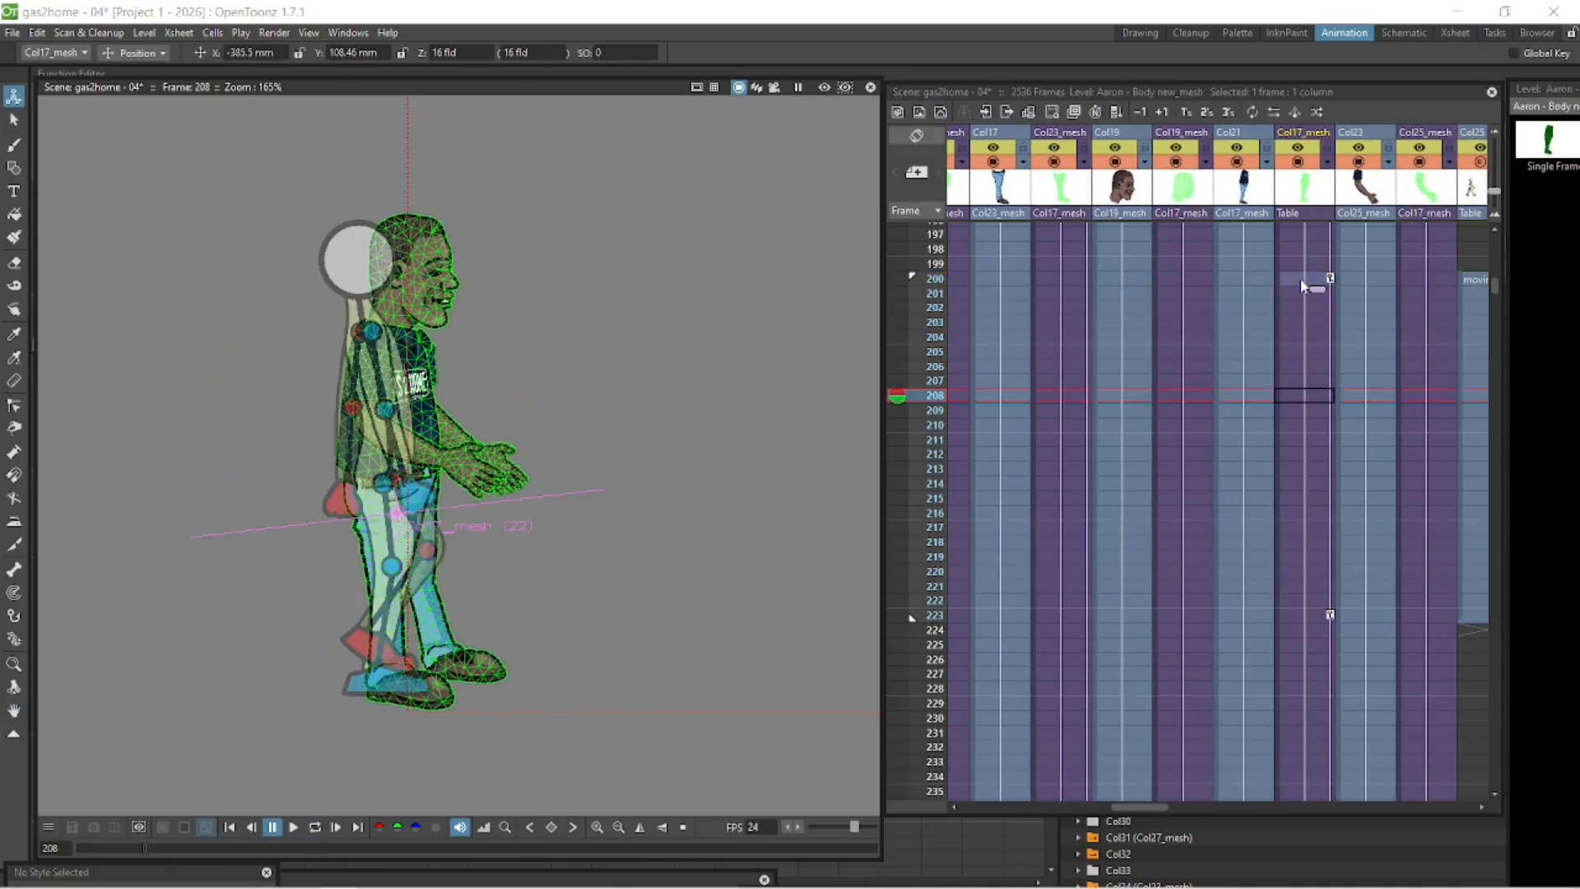
pyautogui.click(1302, 281)
pyautogui.scroll(1, 483, 489)
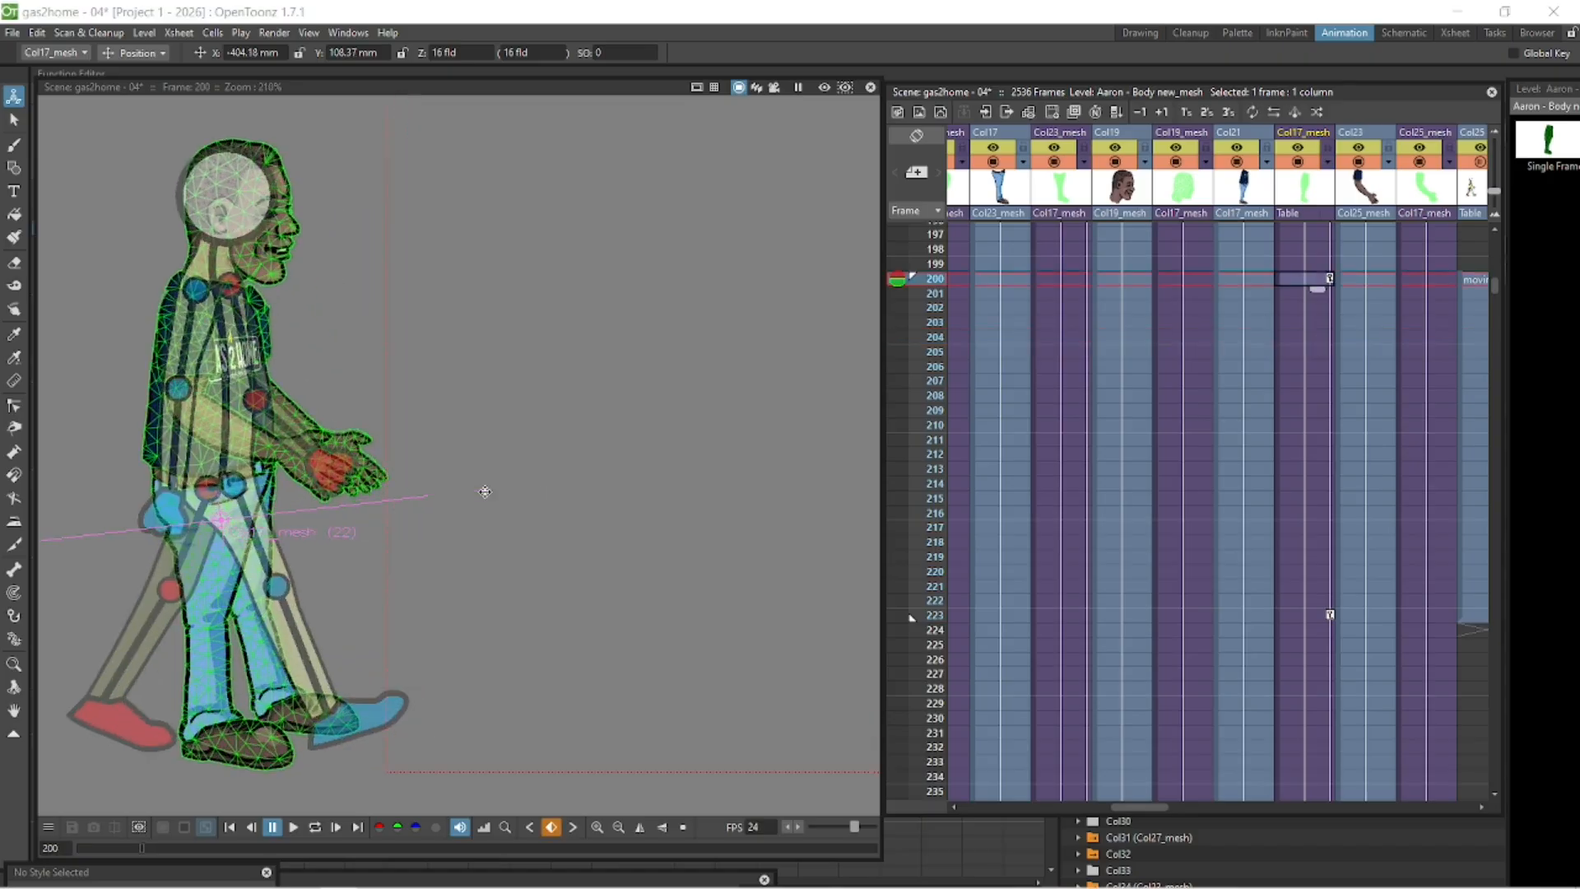
pyautogui.press('space')
pyautogui.moveTo(595, 322); pyautogui.dragTo(758, 268)
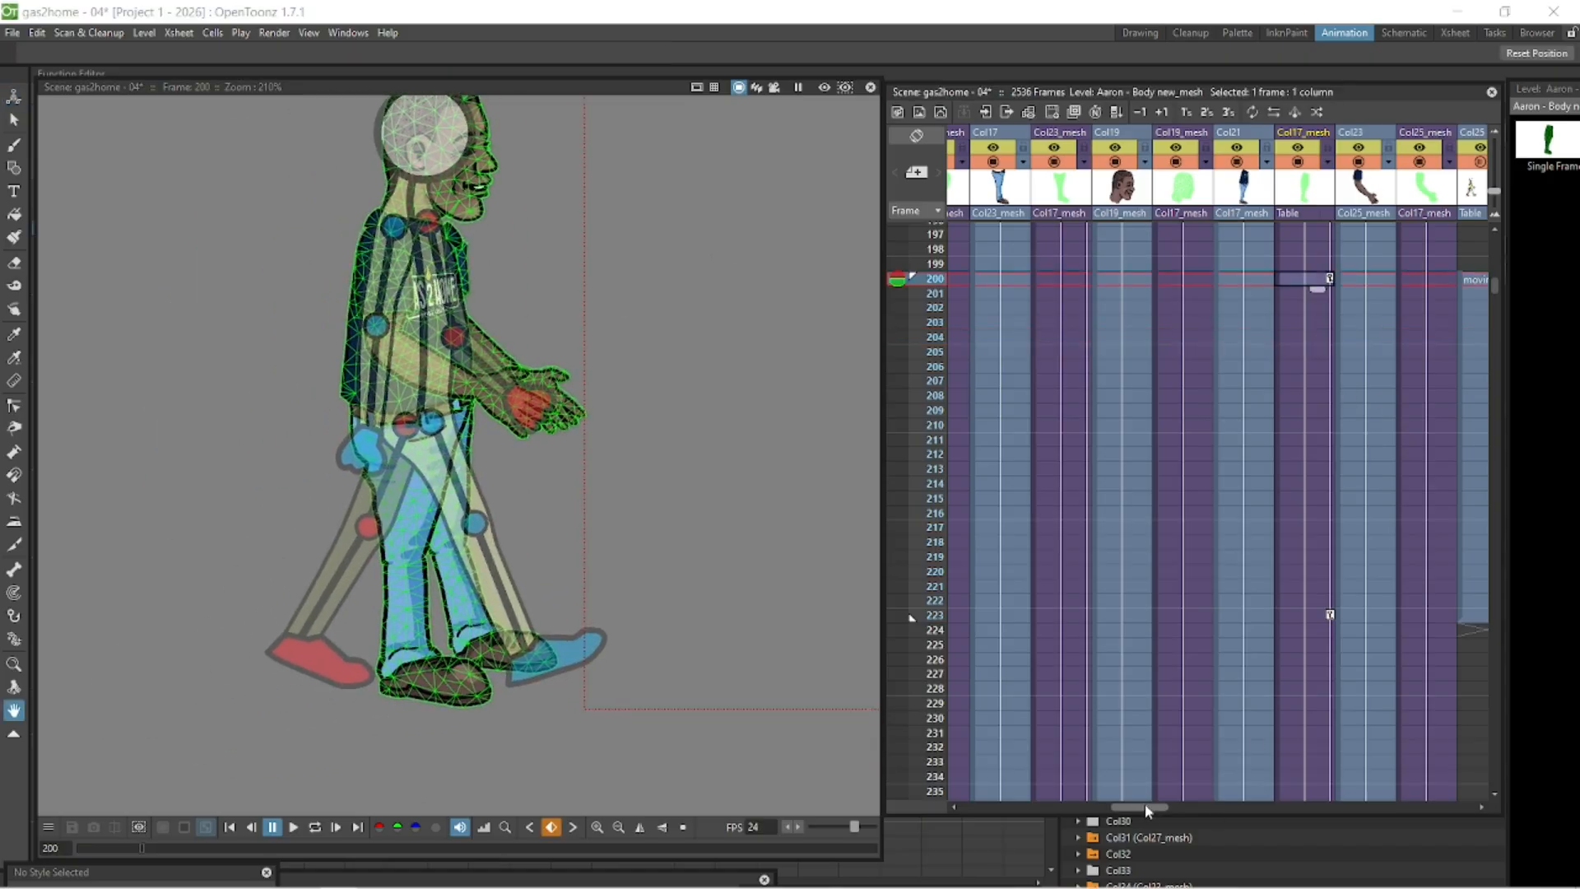
pyautogui.moveTo(1144, 803); pyautogui.dragTo(1149, 804)
# - Bend the body's leg at frame 204 with the Skeleton tool to about -18°
pyautogui.click(1292, 338)
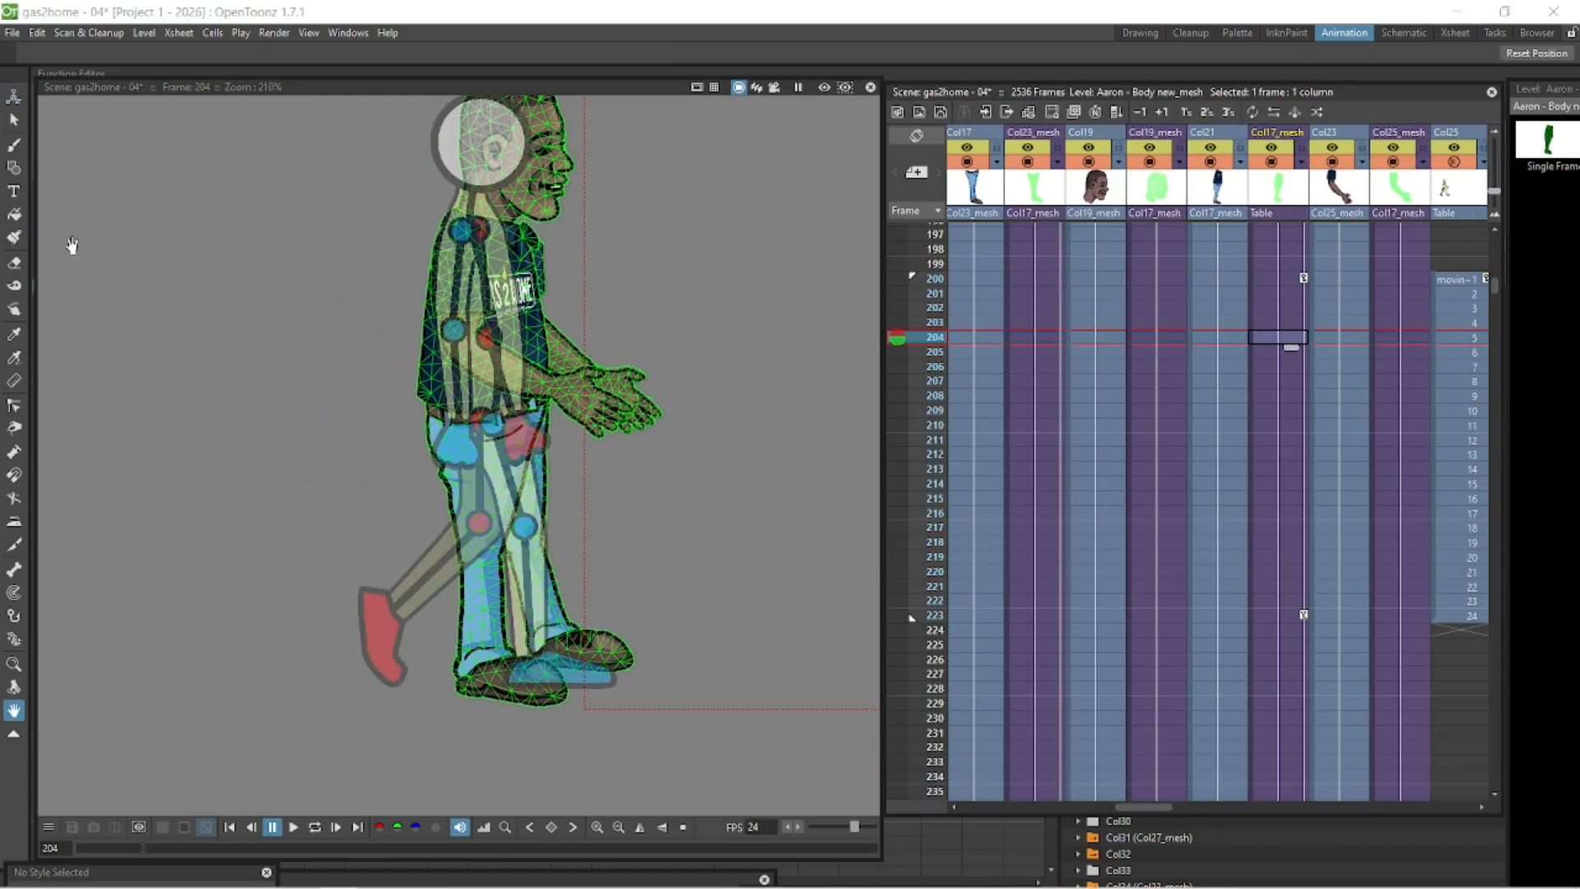
pyautogui.click(14, 640)
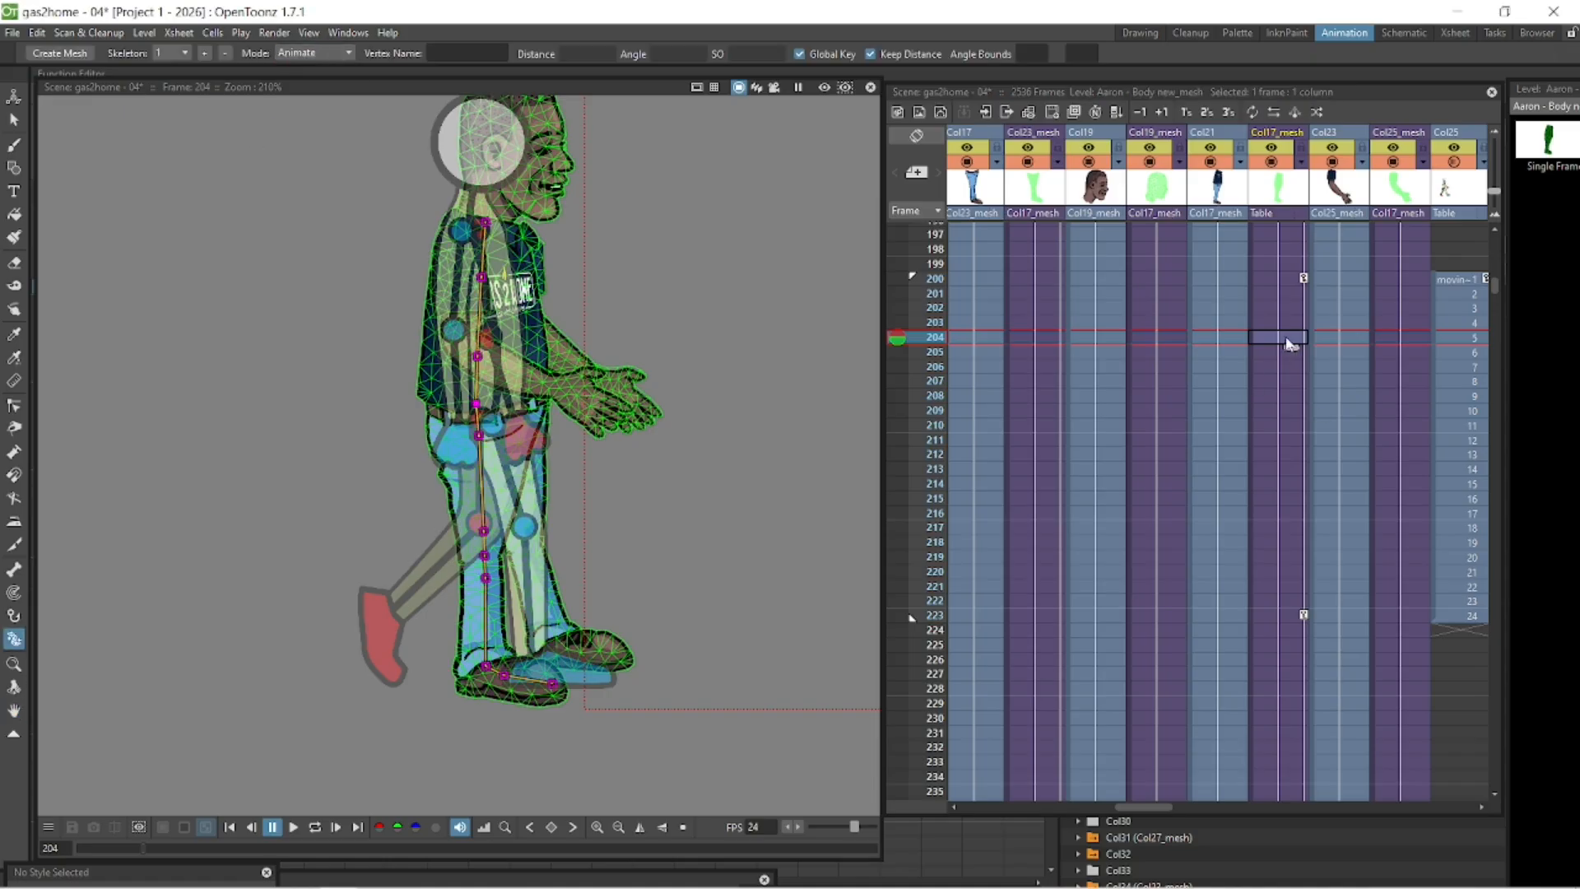
pyautogui.moveTo(484, 578); pyautogui.dragTo(545, 571)
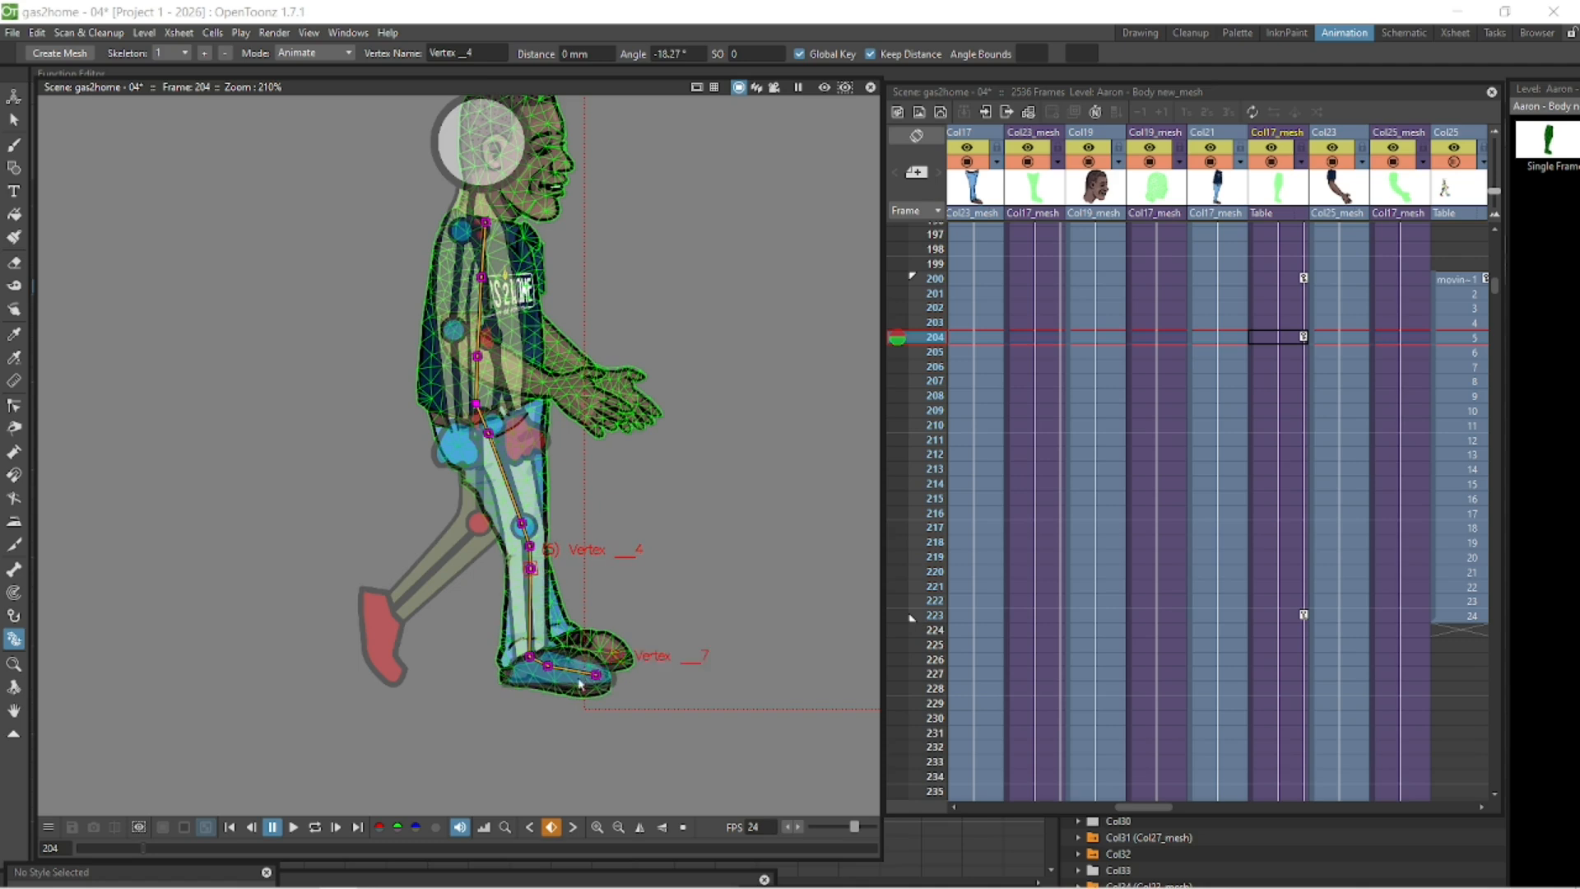
# - Rotate the leg at frame 200 by about 2° and scrub frames 200–204 to check it
pyautogui.click(1293, 281)
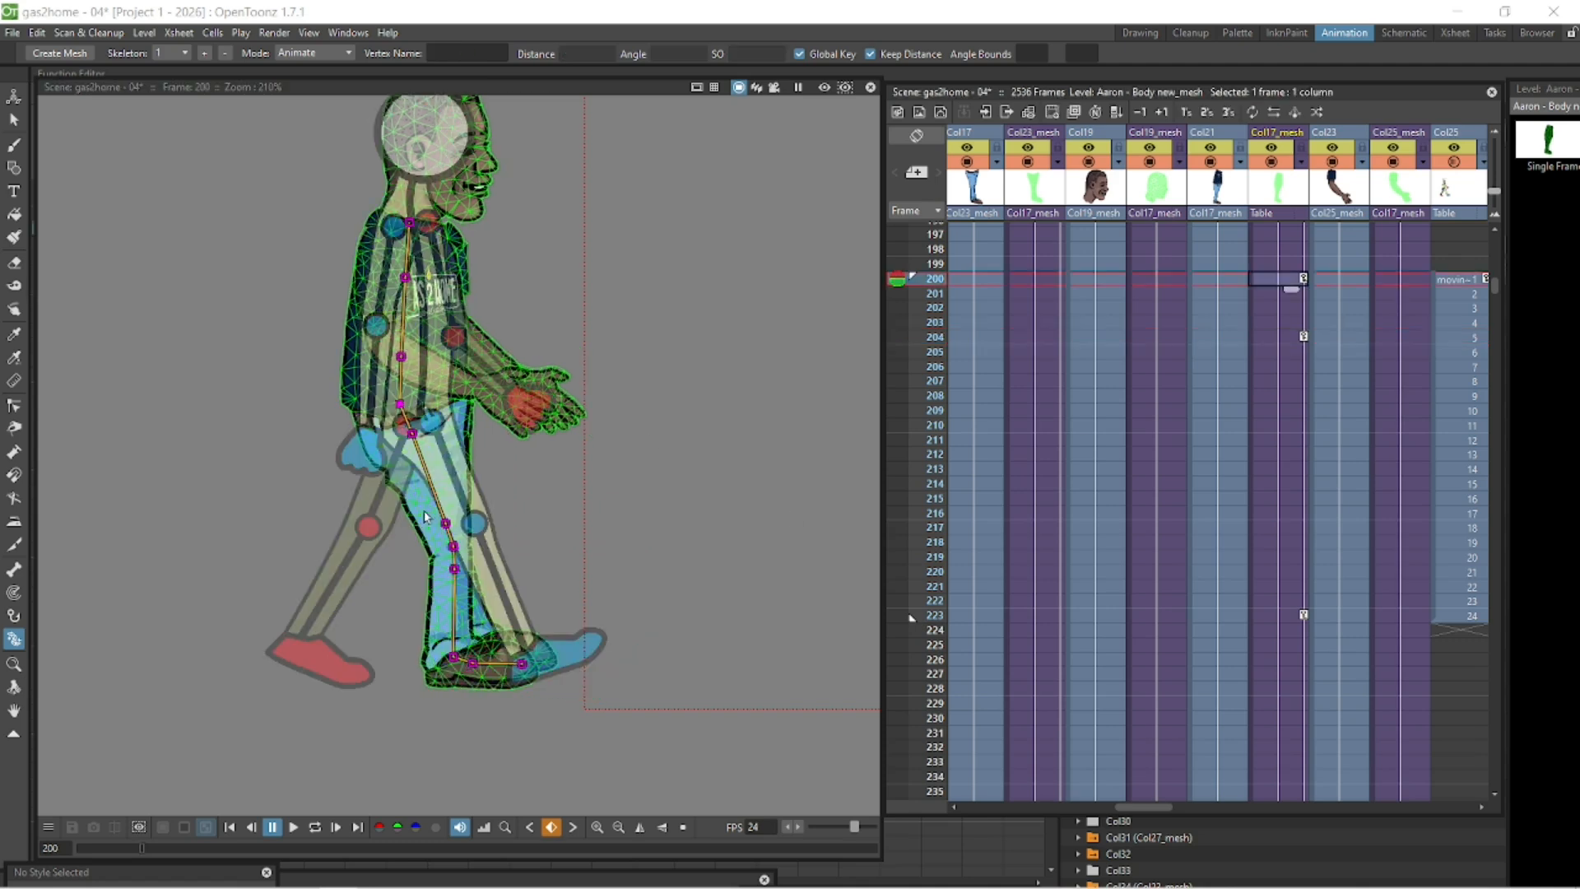
pyautogui.moveTo(445, 523); pyautogui.dragTo(485, 566)
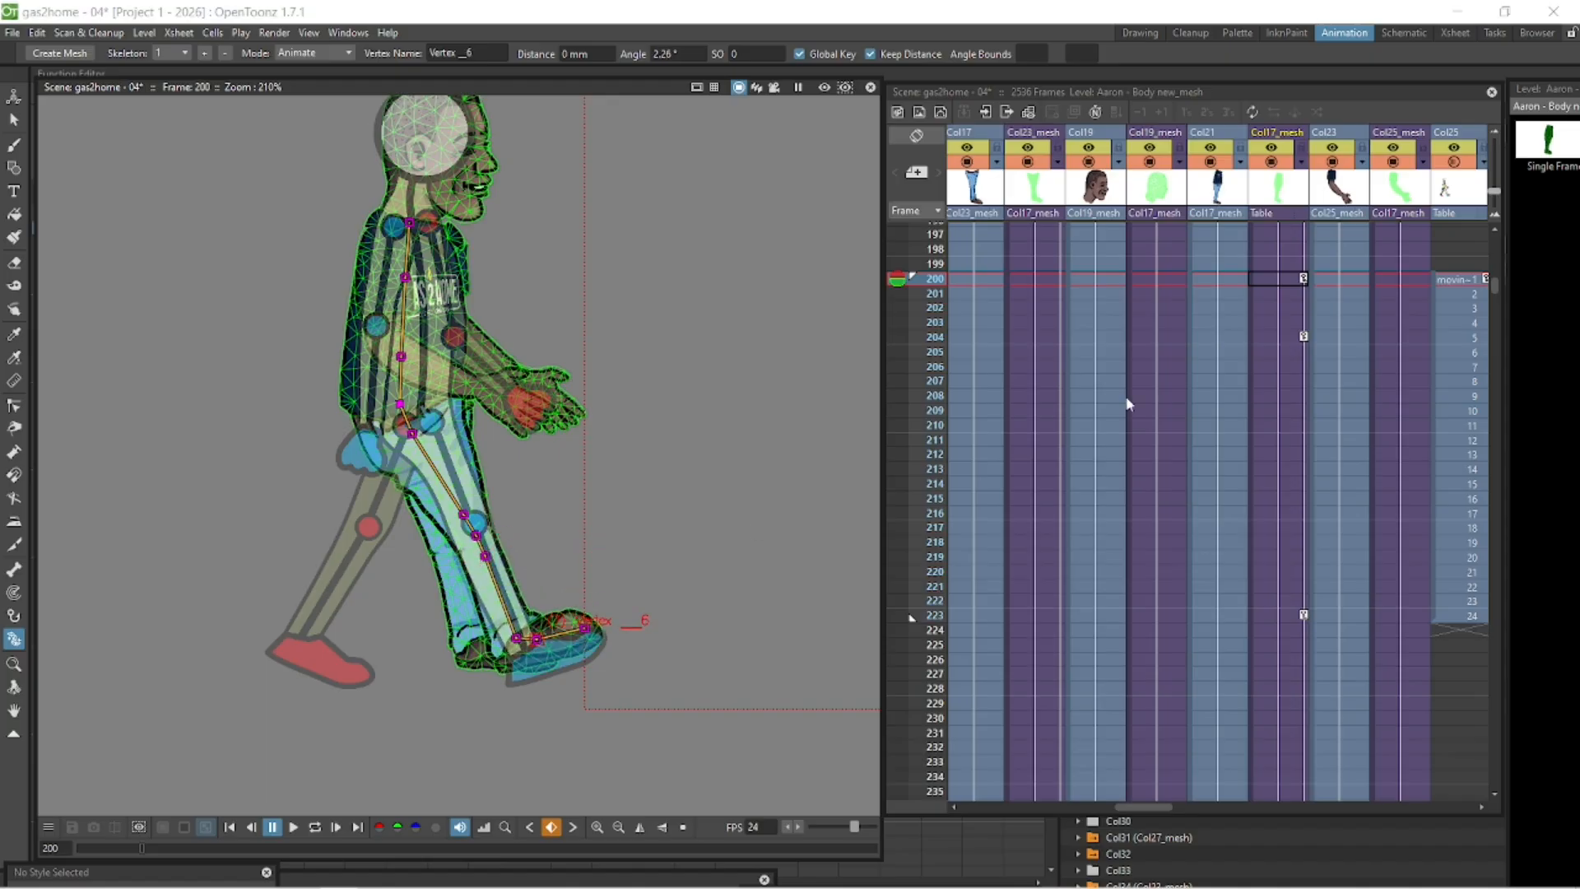
pyautogui.click(1281, 282)
pyautogui.press('Down')
pyautogui.press('Down')
pyautogui.press('Down')
pyautogui.press('Down')
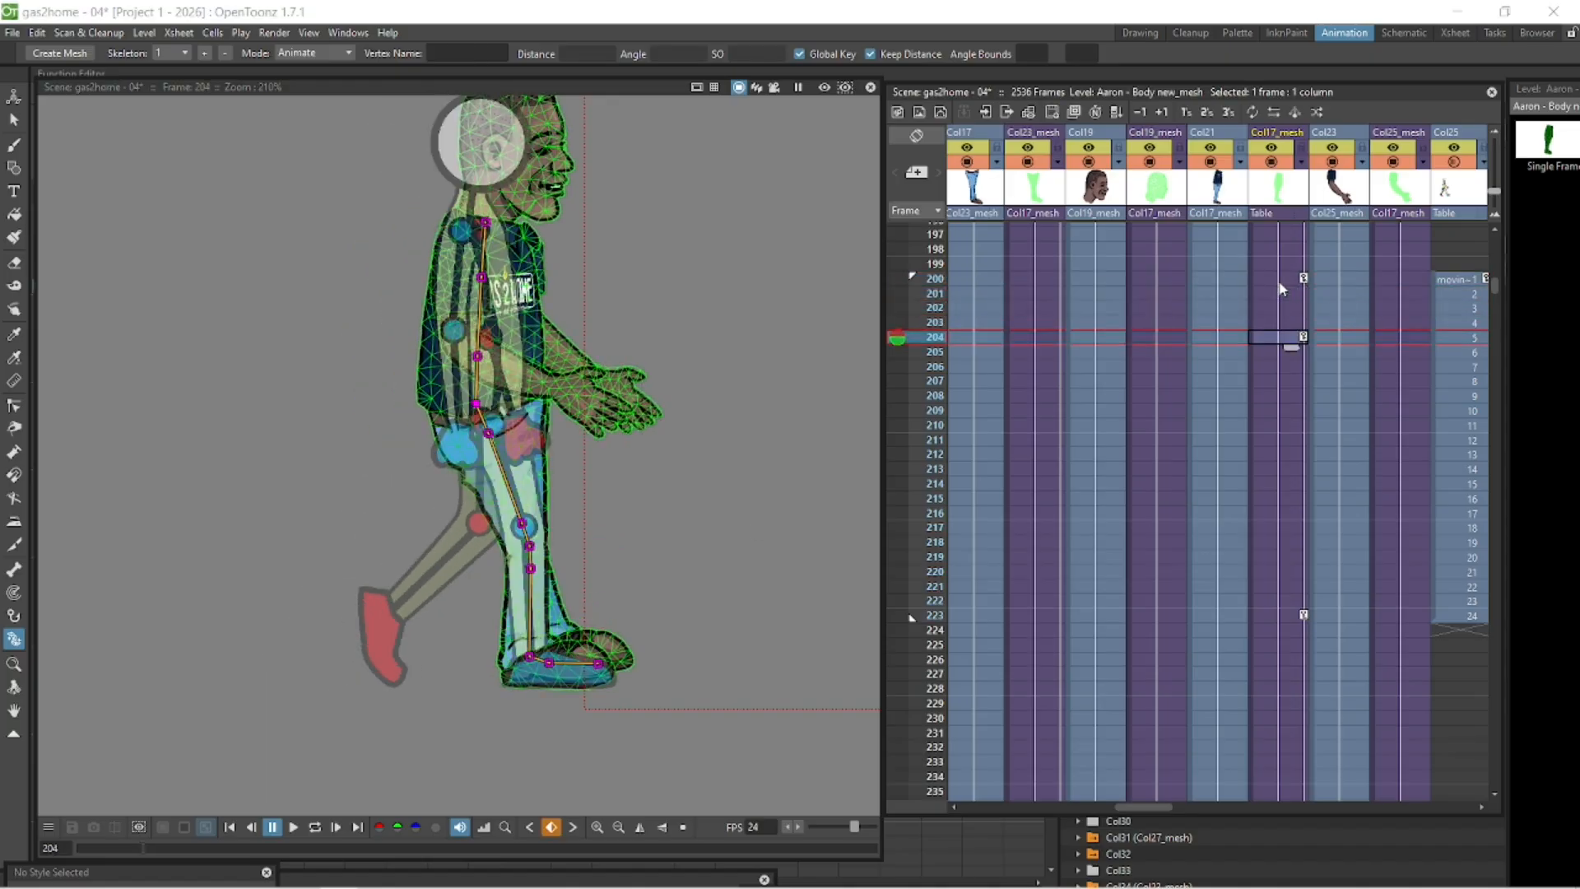
pyautogui.press('Up')
pyautogui.press('Up')
pyautogui.press('Up')
pyautogui.press('Up')
pyautogui.press('Up')
pyautogui.press('Down')
pyautogui.press('Down')
pyautogui.press('Down')
pyautogui.press('Down')
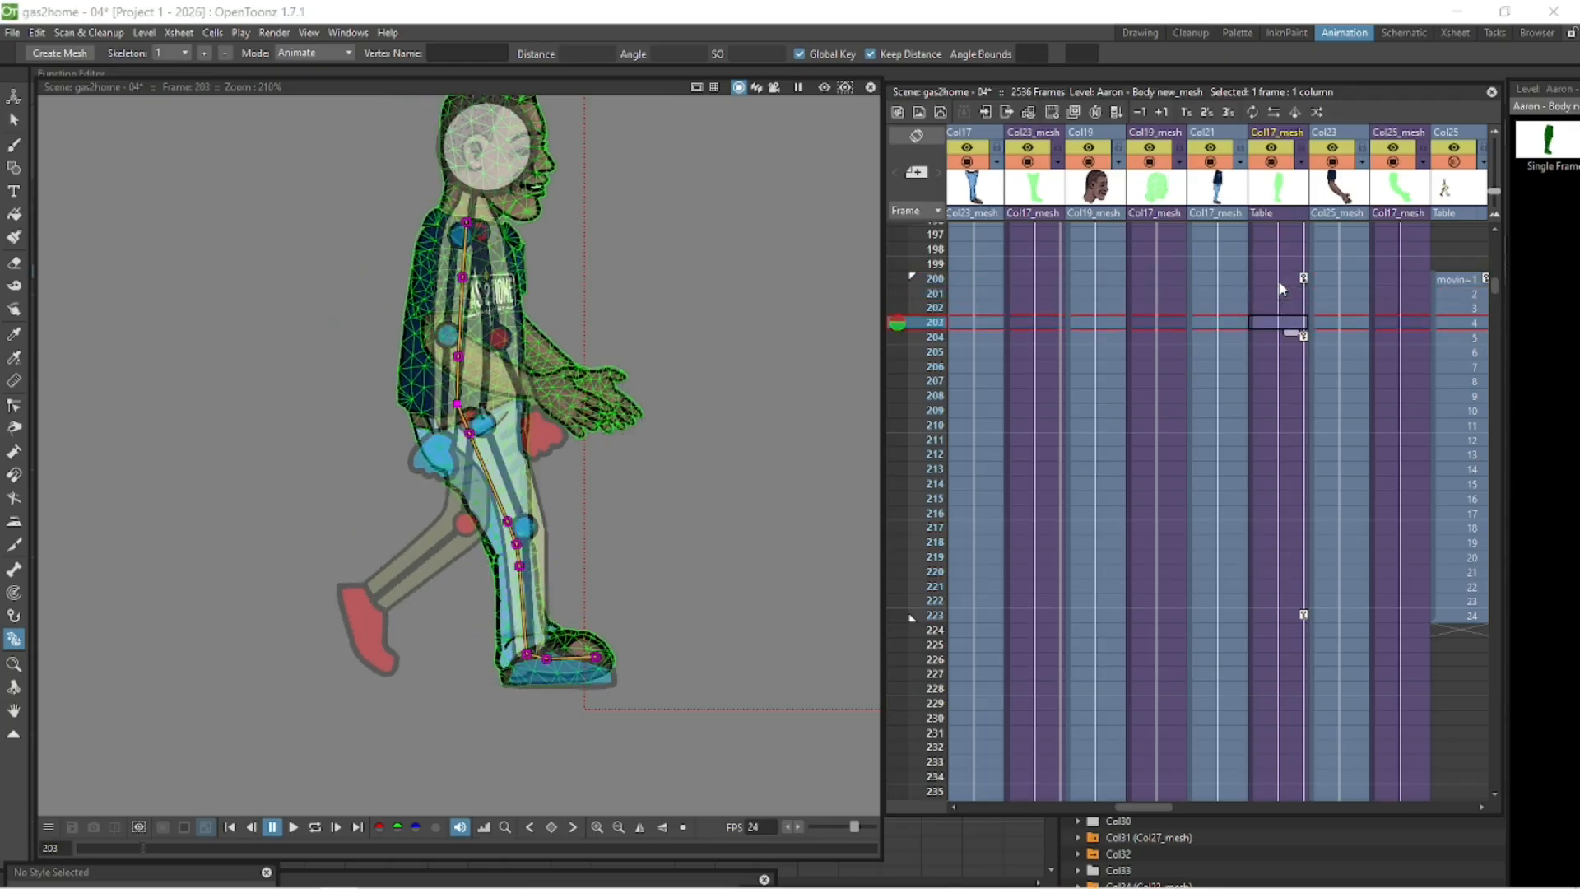
# - Rotate the leg at frame 210 by about 26° to match the walk cycle pose
pyautogui.press('Down')
pyautogui.press('Down')
pyautogui.press('Down')
pyautogui.press('Down')
pyautogui.press('Down')
pyautogui.press('Down')
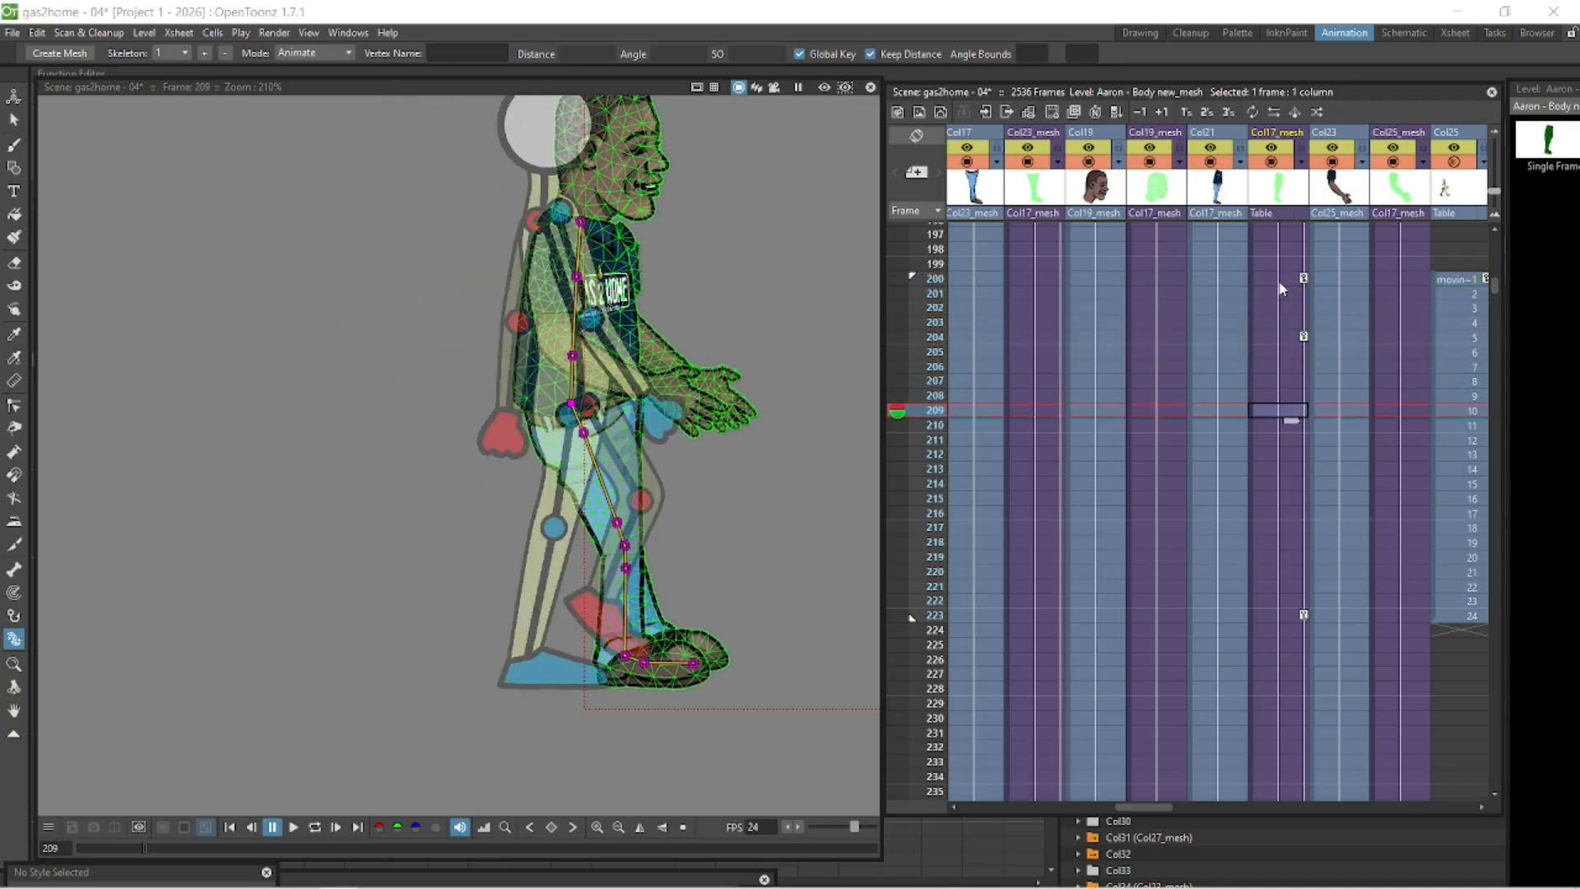
pyautogui.click(1281, 427)
pyautogui.moveTo(636, 522); pyautogui.dragTo(597, 530)
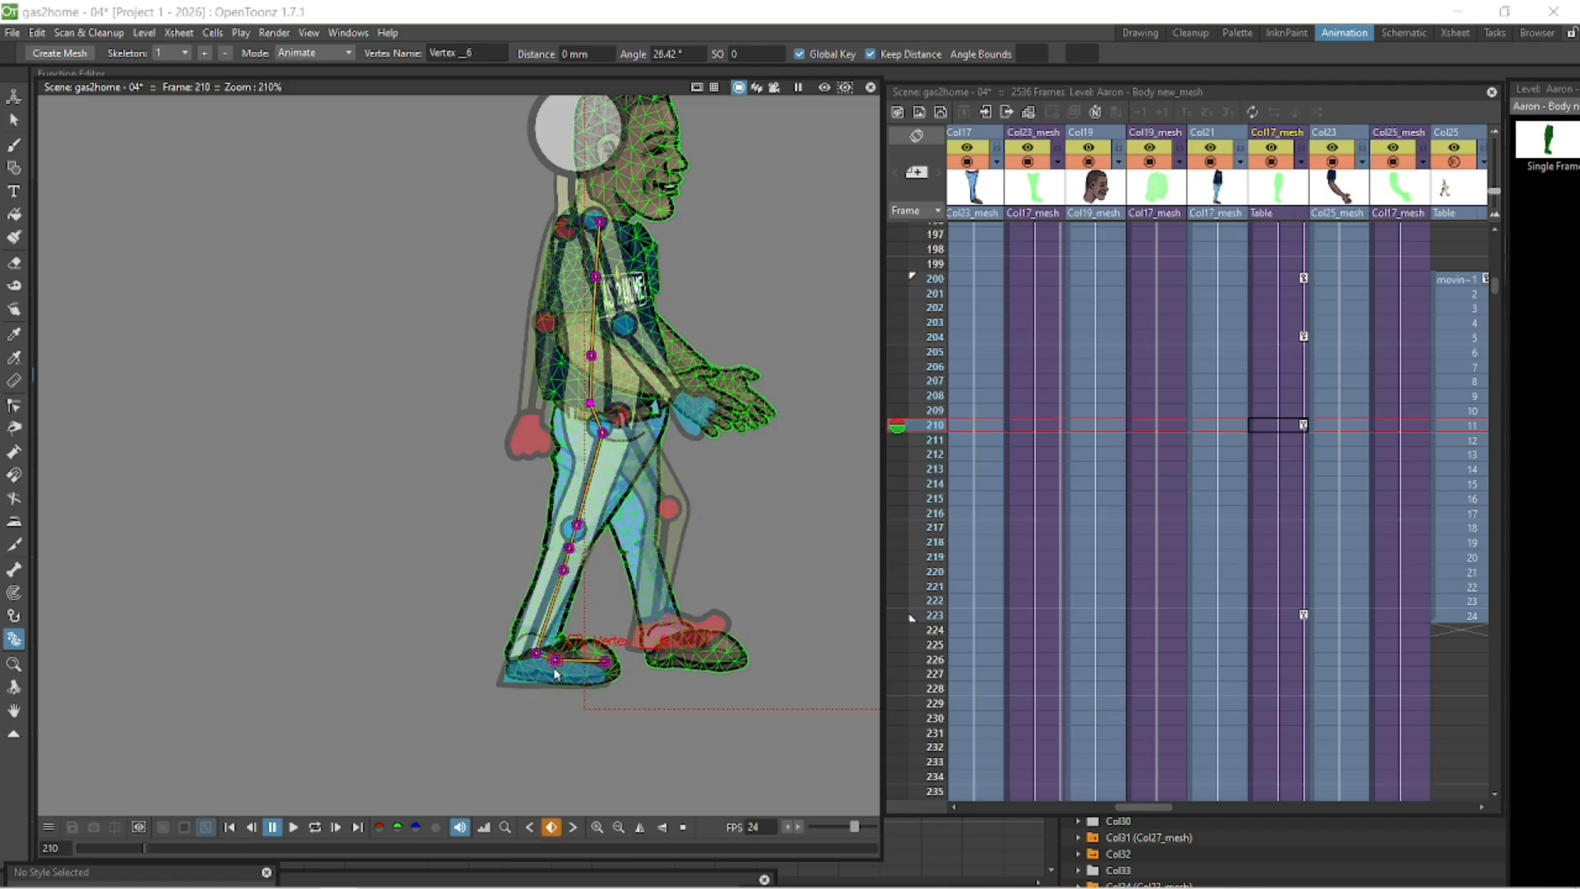
# - Scrub back and forth through frames 200–210 to review the leg motion
pyautogui.click(1268, 276)
pyautogui.press('Down')
pyautogui.press('Down')
pyautogui.press('Down')
pyautogui.press('Down')
pyautogui.press('Down')
pyautogui.press('Down')
pyautogui.press('Down')
pyautogui.press('Down')
pyautogui.press('Down')
pyautogui.press('Down')
pyautogui.press('Down')
pyautogui.press('Up')
pyautogui.press('Up')
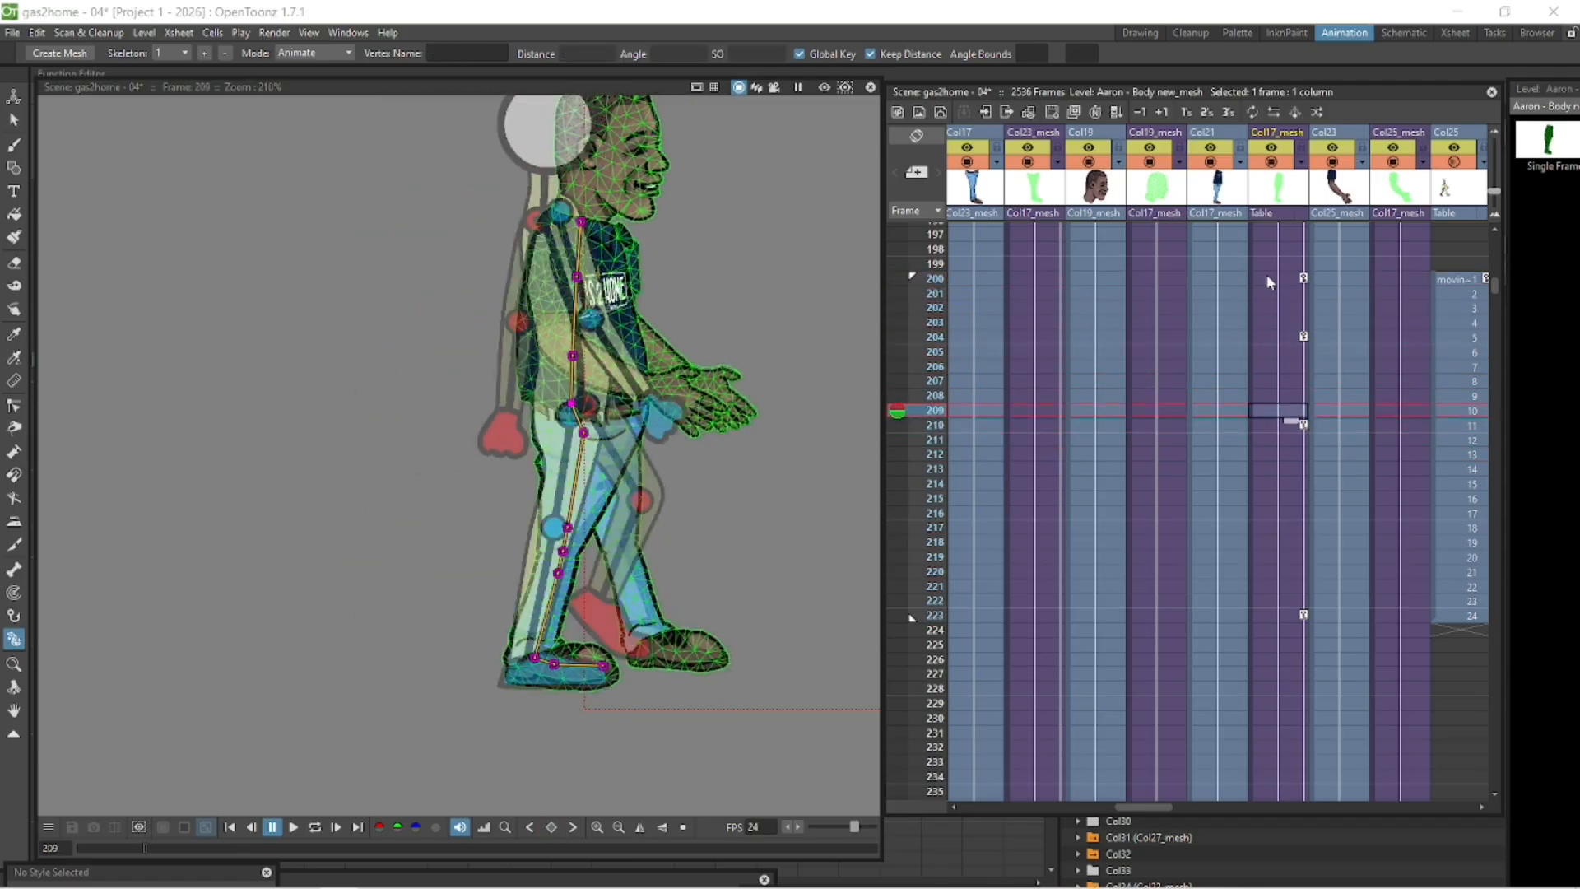
pyautogui.press('Up')
pyautogui.press('Up')
pyautogui.press('Down')
pyautogui.press('Down')
pyautogui.press('Down')
pyautogui.press('Up')
pyautogui.press('Up')
pyautogui.press('Up')
pyautogui.press('Down')
pyautogui.press('Down')
pyautogui.press('Down')
# - Switch to the Animate tool and scrub frames 204–210 comparing the body against the onion skin
pyautogui.click(308, 52)
pyautogui.click(12, 99)
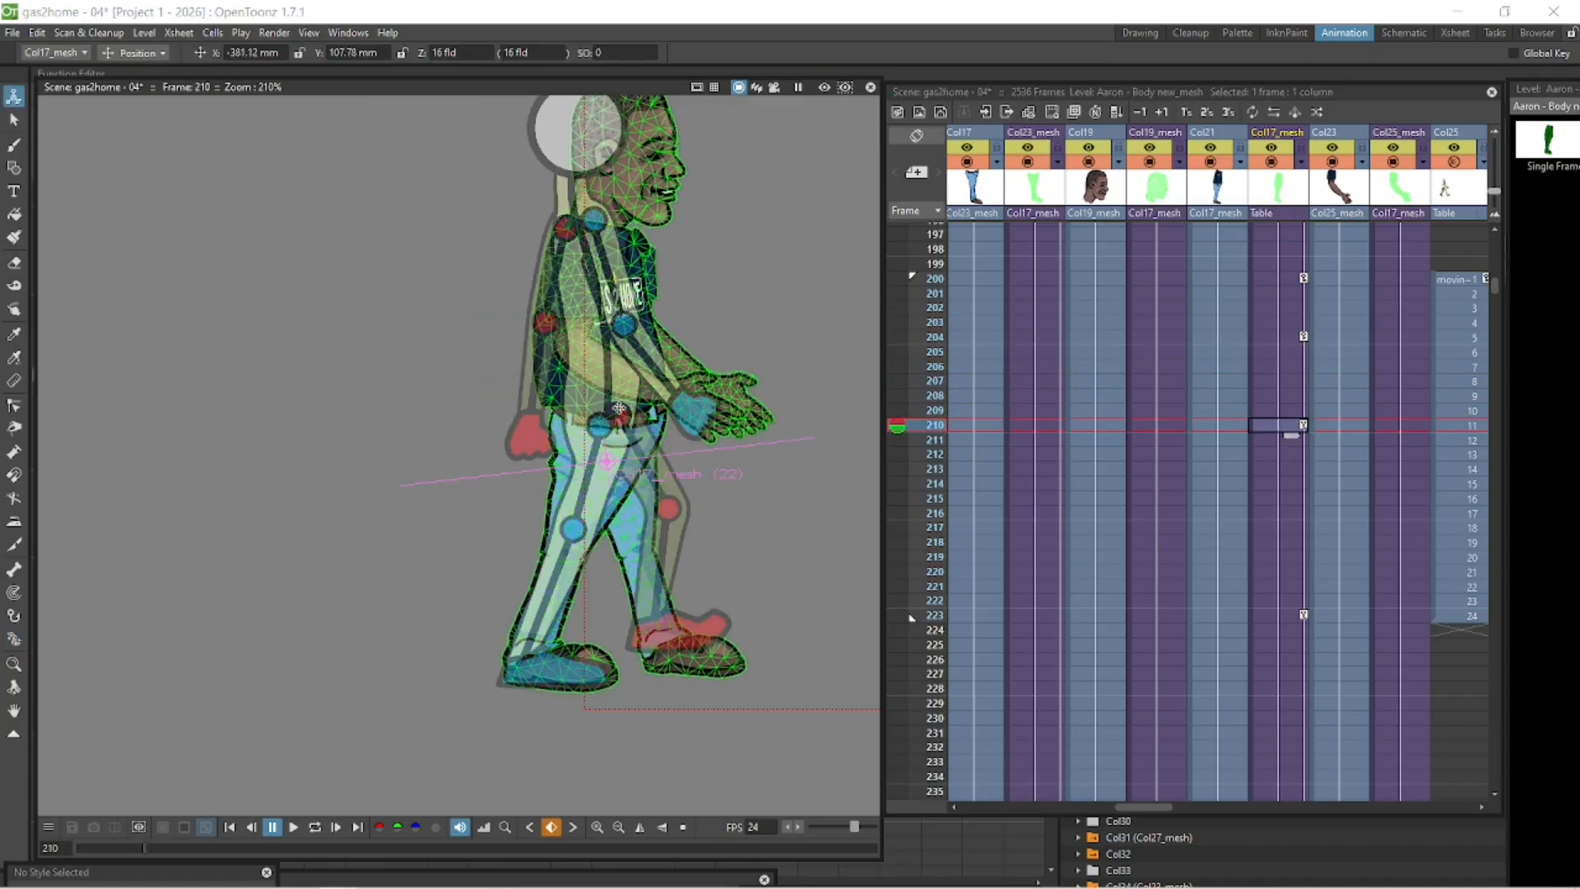
pyautogui.click(1282, 338)
pyautogui.press('Up')
pyautogui.press('Down')
pyautogui.press('Down')
pyautogui.press('Down')
pyautogui.press('Down')
pyautogui.press('Down')
pyautogui.press('Down')
pyautogui.press('Down')
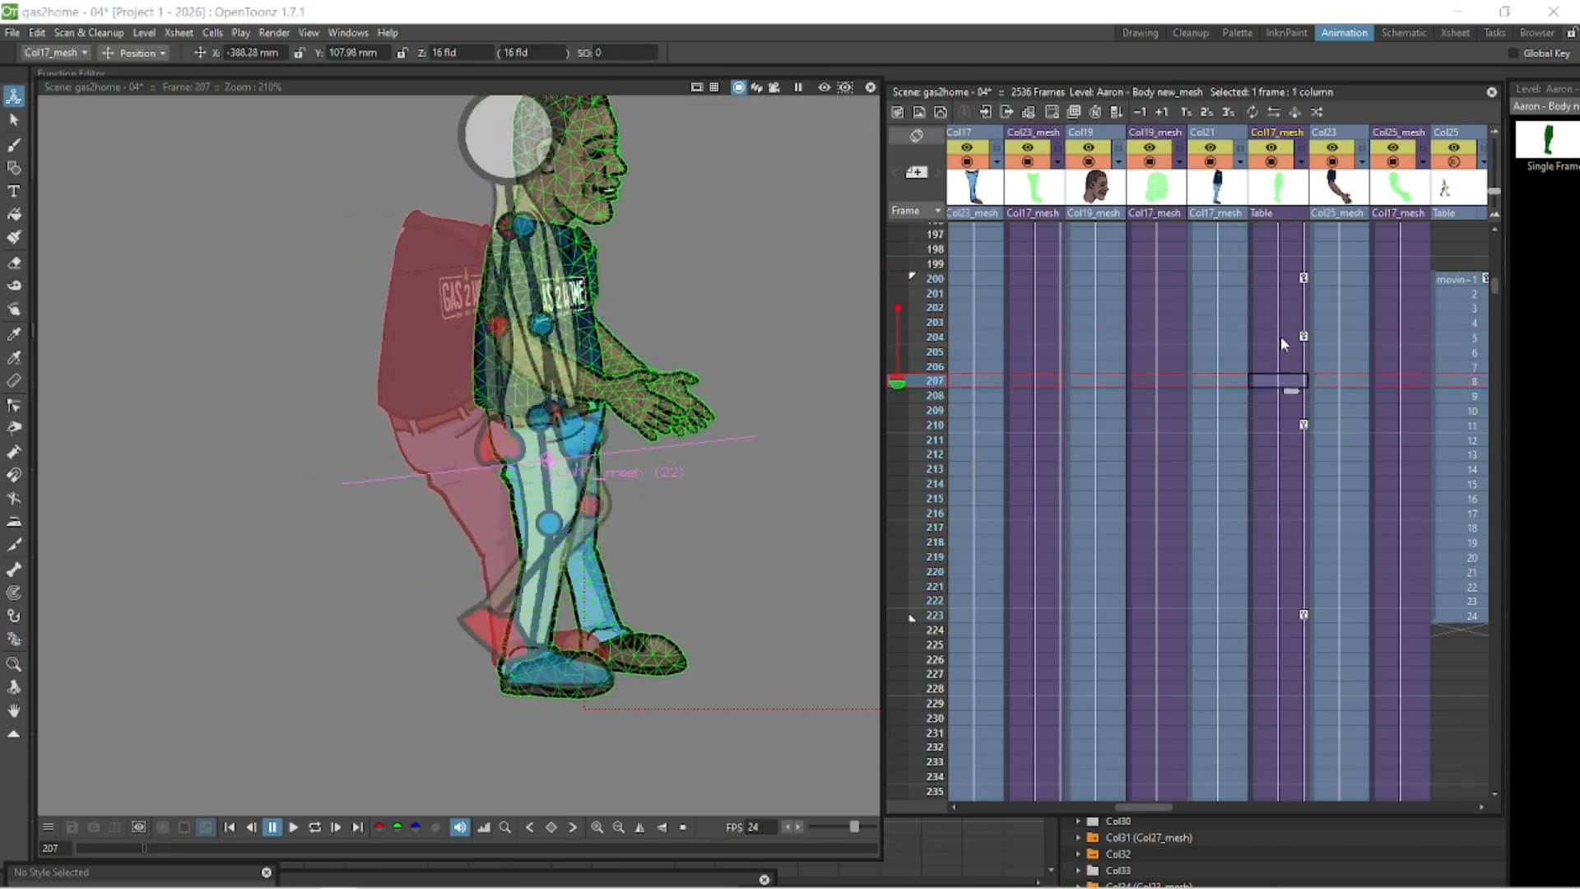
pyautogui.press('Up')
pyautogui.press('Up')
pyautogui.press('Up')
pyautogui.press('Down')
pyautogui.press('Down')
pyautogui.press('Down')
pyautogui.press('Up')
pyautogui.press('Up')
pyautogui.press('Up')
pyautogui.press('Down')
pyautogui.press('Down')
pyautogui.press('Down')
pyautogui.press('Down')
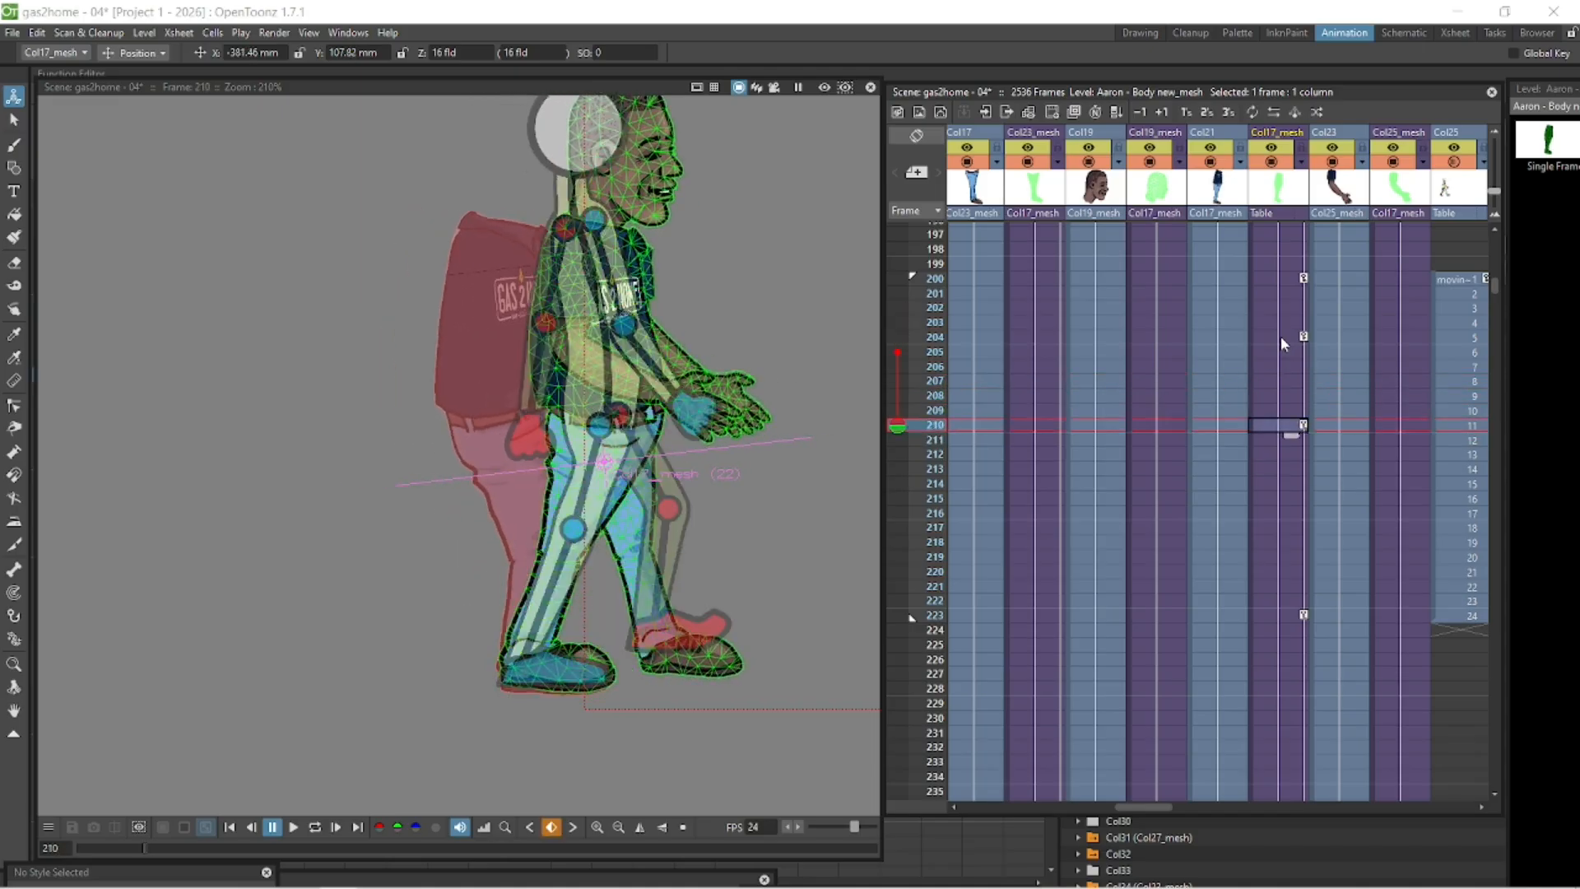
pyautogui.press('Up')
pyautogui.press('Up')
pyautogui.press('Up')
pyautogui.press('Up')
pyautogui.press('Up')
pyautogui.press('Up')
pyautogui.press('Up')
pyautogui.press('Down')
pyautogui.press('Down')
pyautogui.press('Up')
pyautogui.press('Up')
pyautogui.press('Up')
pyautogui.press('Up')
pyautogui.press('Up')
pyautogui.press('Down')
pyautogui.press('Down')
pyautogui.press('Down')
pyautogui.press('Down')
pyautogui.press('Down')
pyautogui.press('Down')
pyautogui.press('Down')
pyautogui.press('Down')
pyautogui.press('Down')
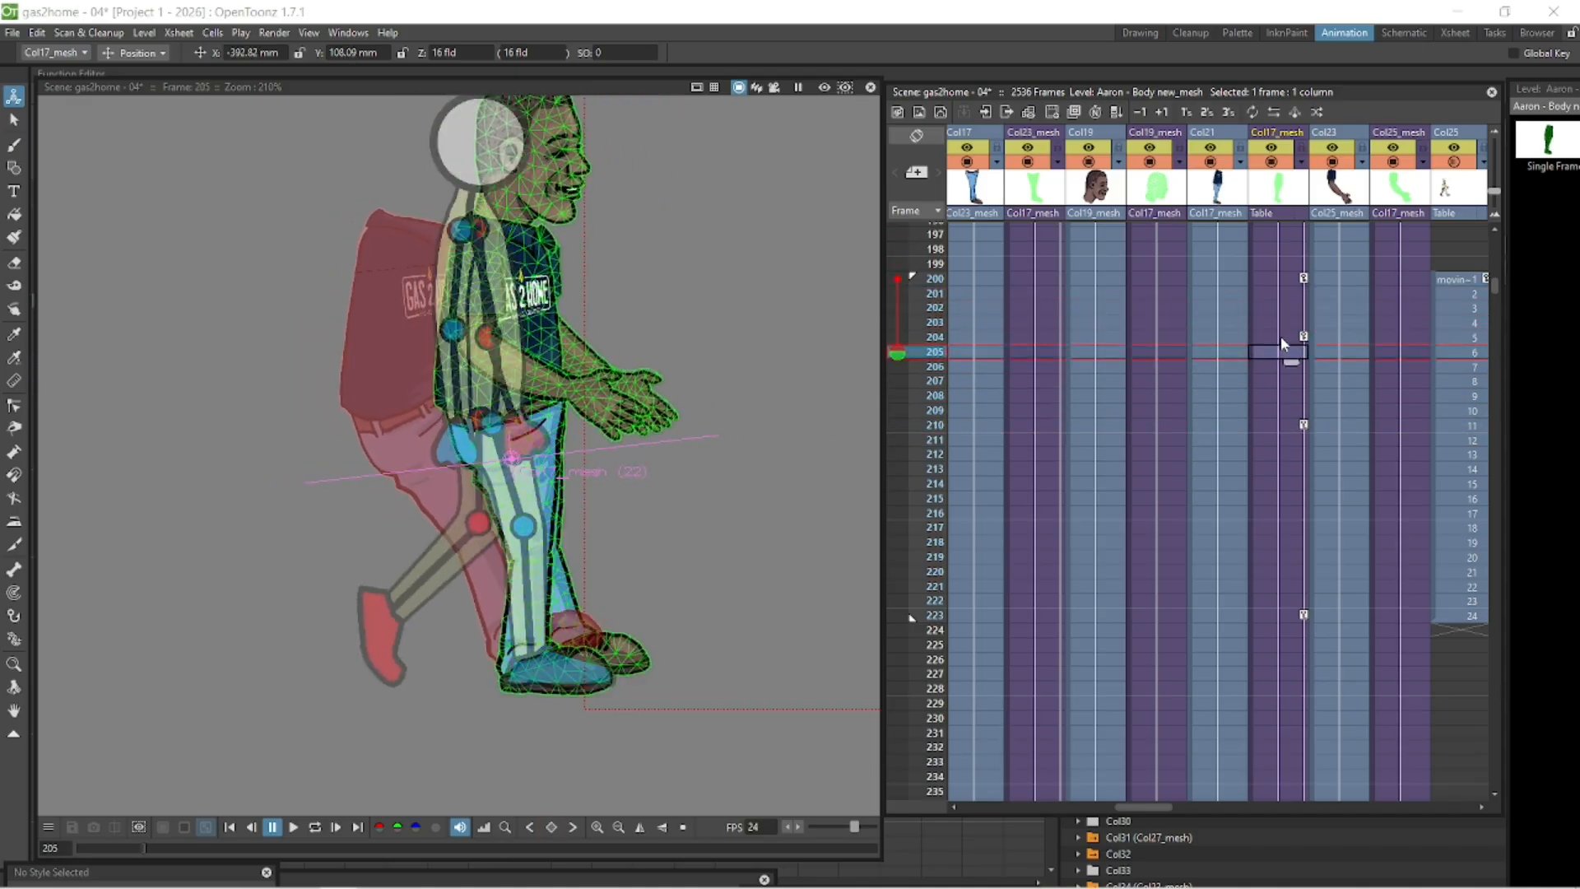
# - Raise the body slightly at frame 207 to add a position key
pyautogui.click(1273, 335)
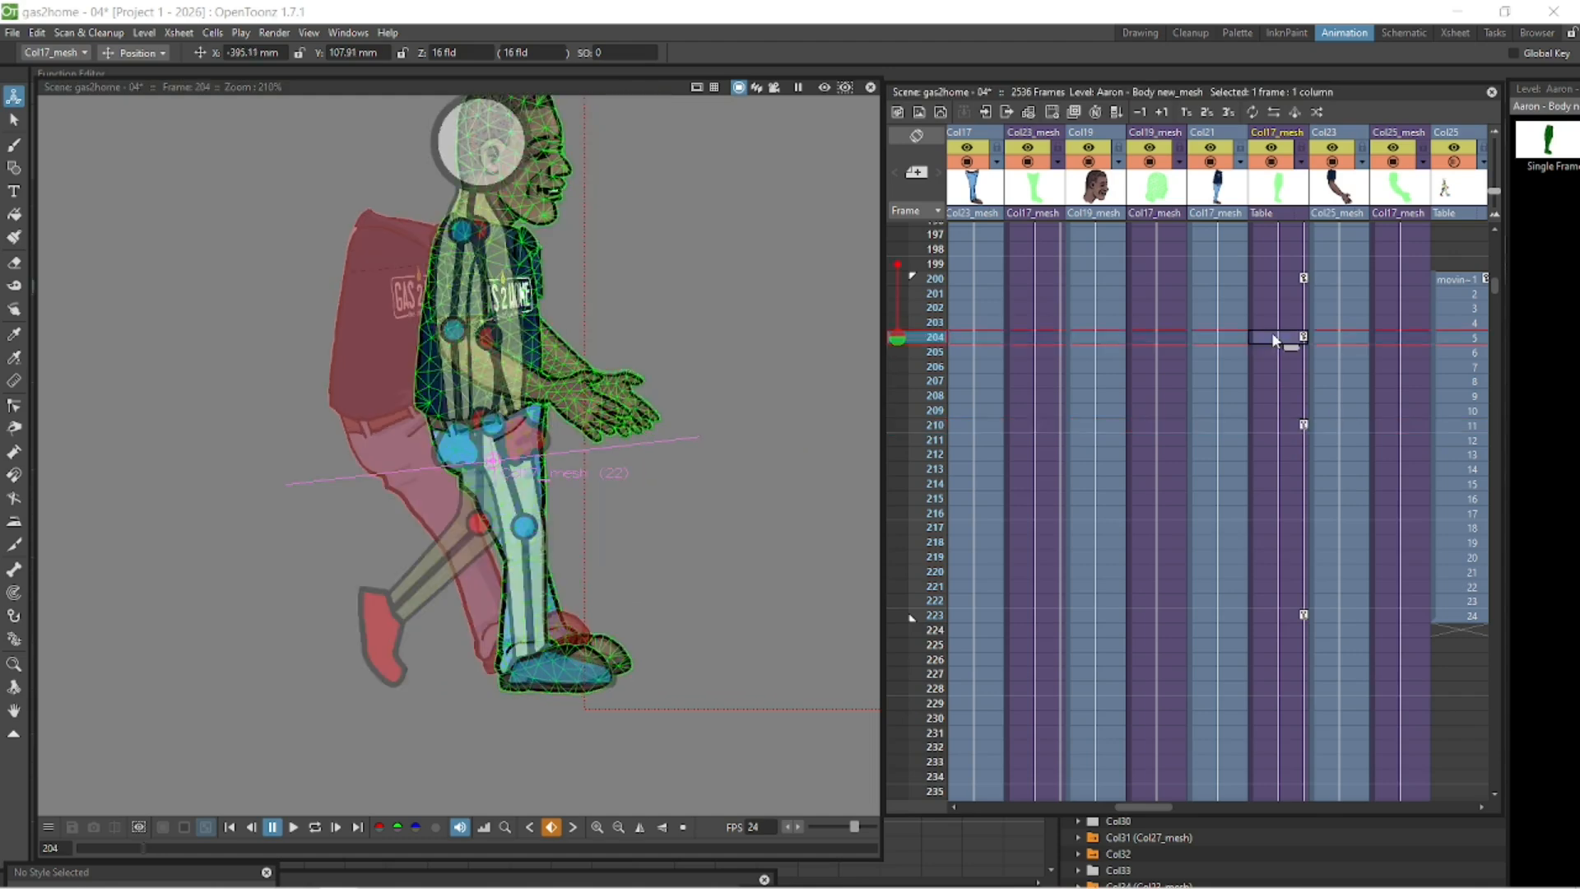
pyautogui.press('Down')
pyautogui.press('Down')
pyautogui.press('Down')
pyautogui.press('Down')
pyautogui.press('Down')
pyautogui.press('Down')
pyautogui.press('Up')
pyautogui.press('Up')
pyautogui.press('Up')
pyautogui.press('Up')
pyautogui.press('Up')
pyautogui.press('Up')
pyautogui.press('Down')
pyautogui.press('Down')
pyautogui.press('Down')
pyautogui.moveTo(538, 496); pyautogui.dragTo(538, 493)
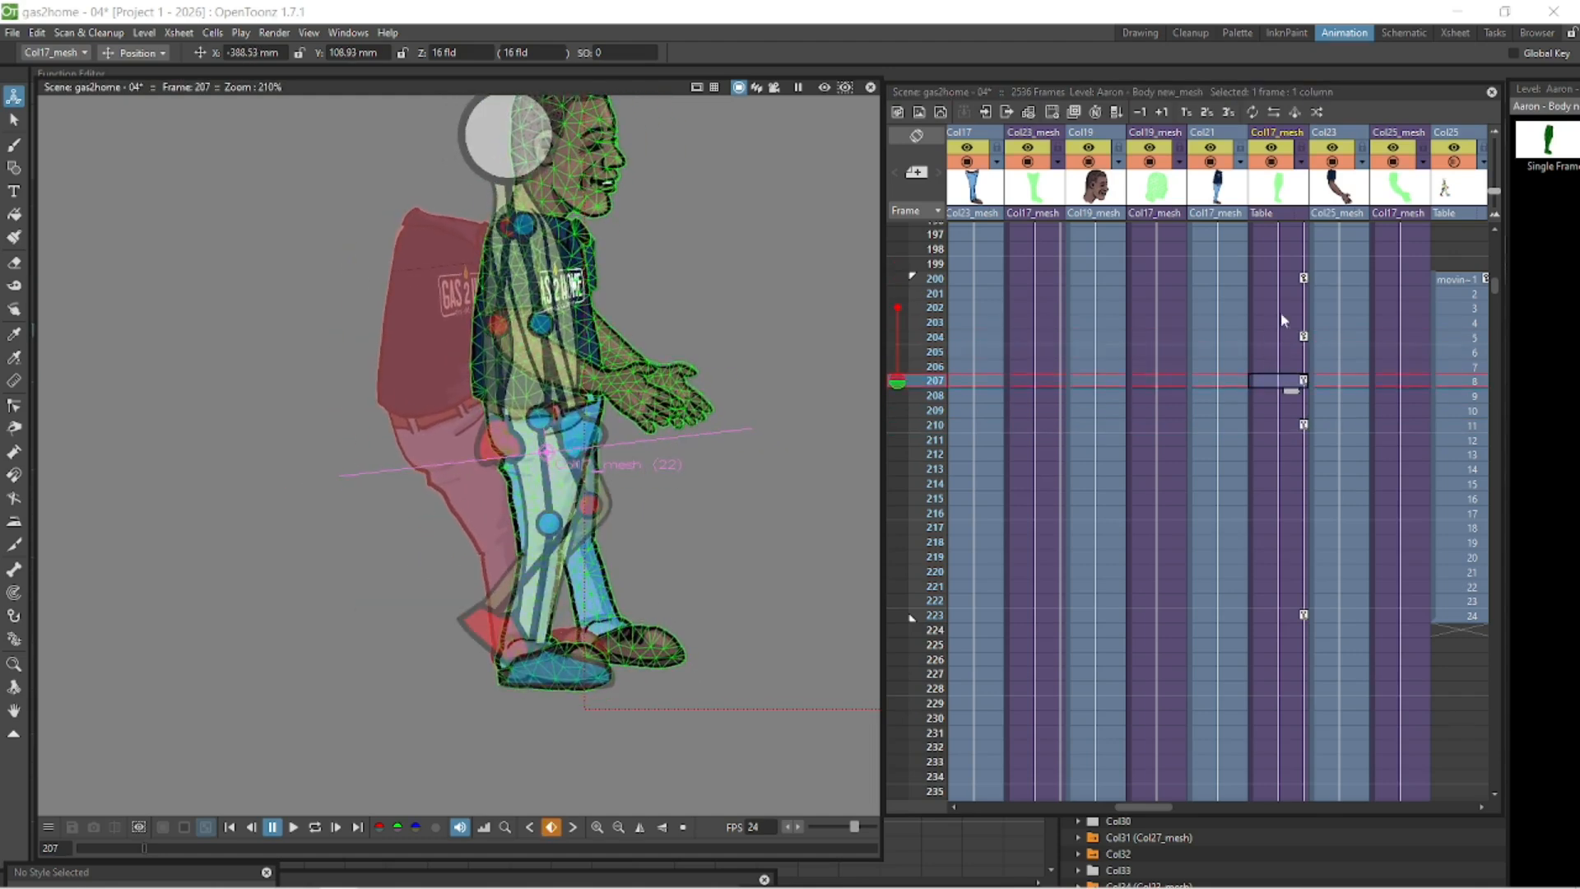
# - Scrub frames 204–210 to compare the body against the onion-skin walk cycle
pyautogui.click(1282, 337)
pyautogui.press('Down')
pyautogui.press('Down')
pyautogui.press('Down')
pyautogui.press('Down')
pyautogui.press('Down')
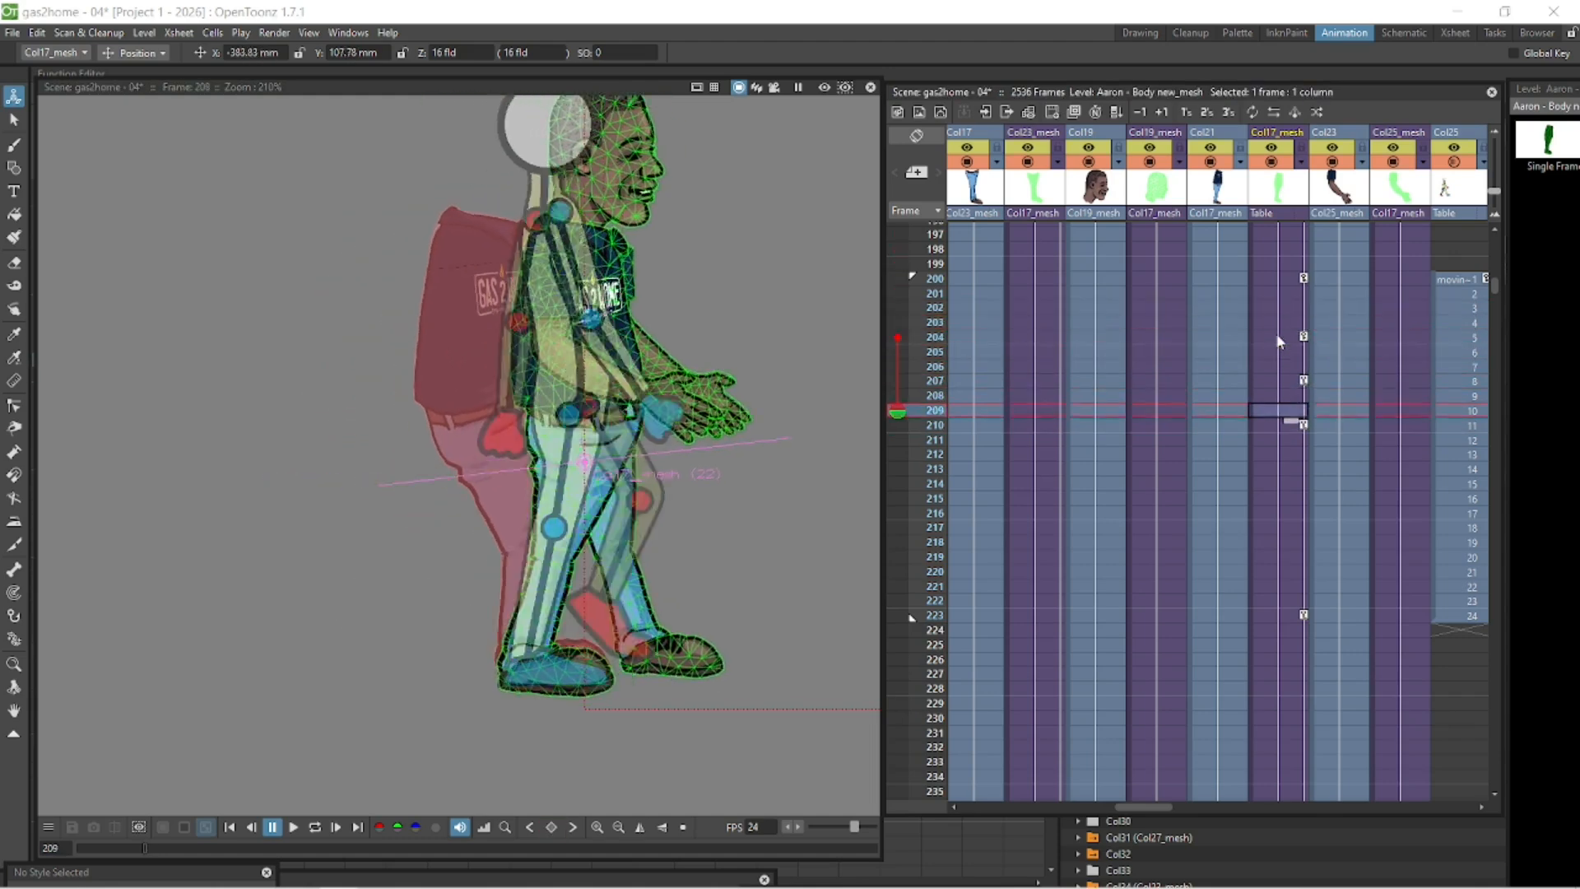
pyautogui.press('Up')
pyautogui.press('Up')
pyautogui.press('Up')
pyautogui.press('Down')
pyautogui.press('Down')
pyautogui.press('Down')
pyautogui.press('Up')
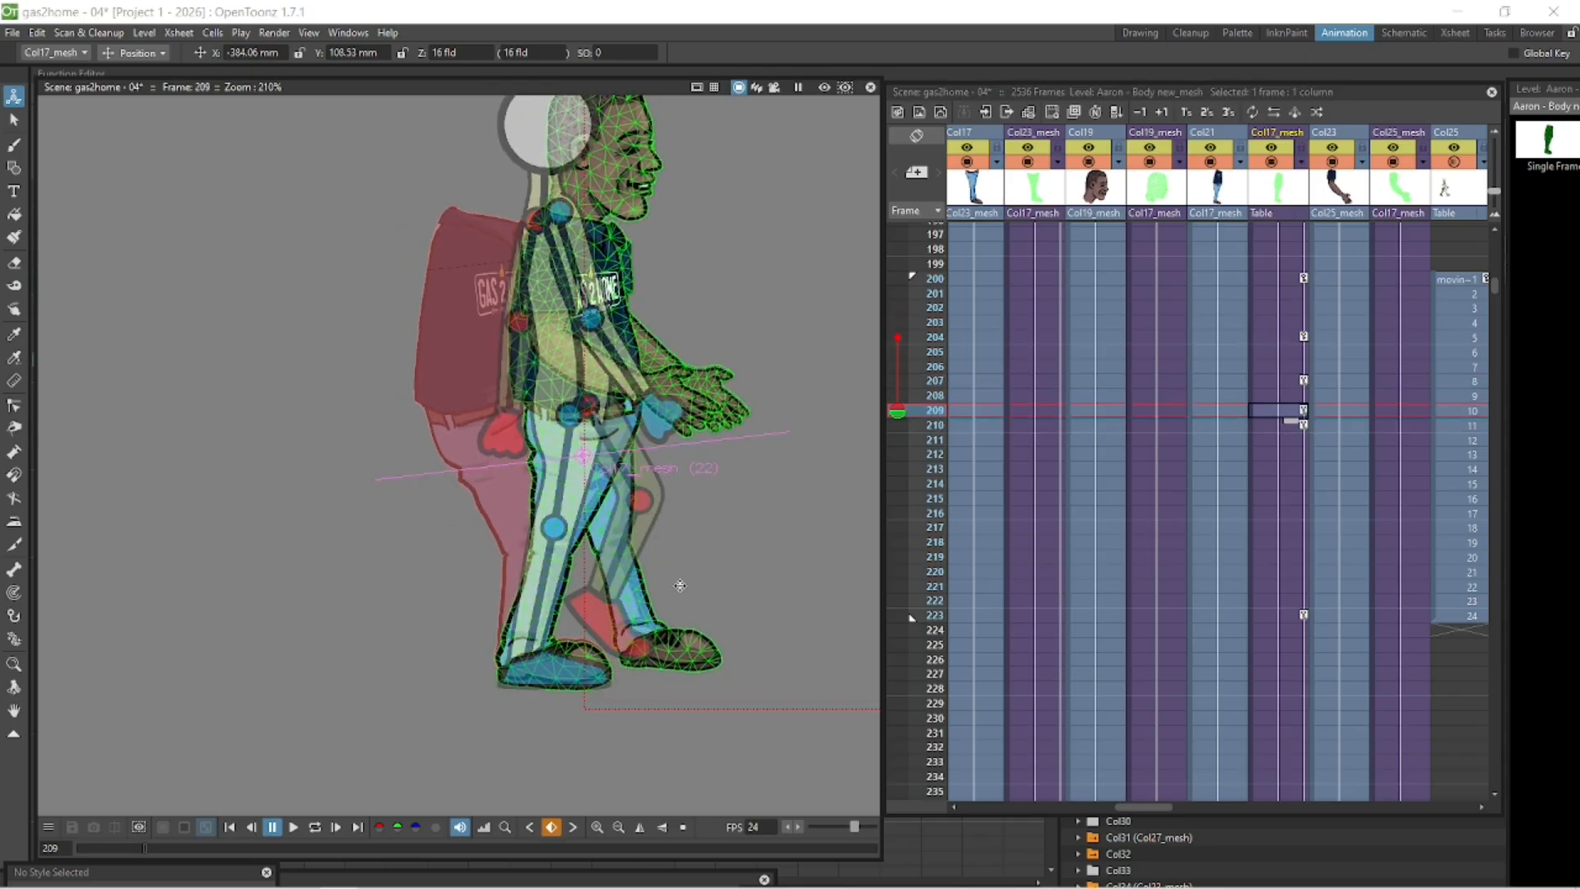
# - Step through frames 207–210 of the body column and undo the last change
pyautogui.click(1302, 426)
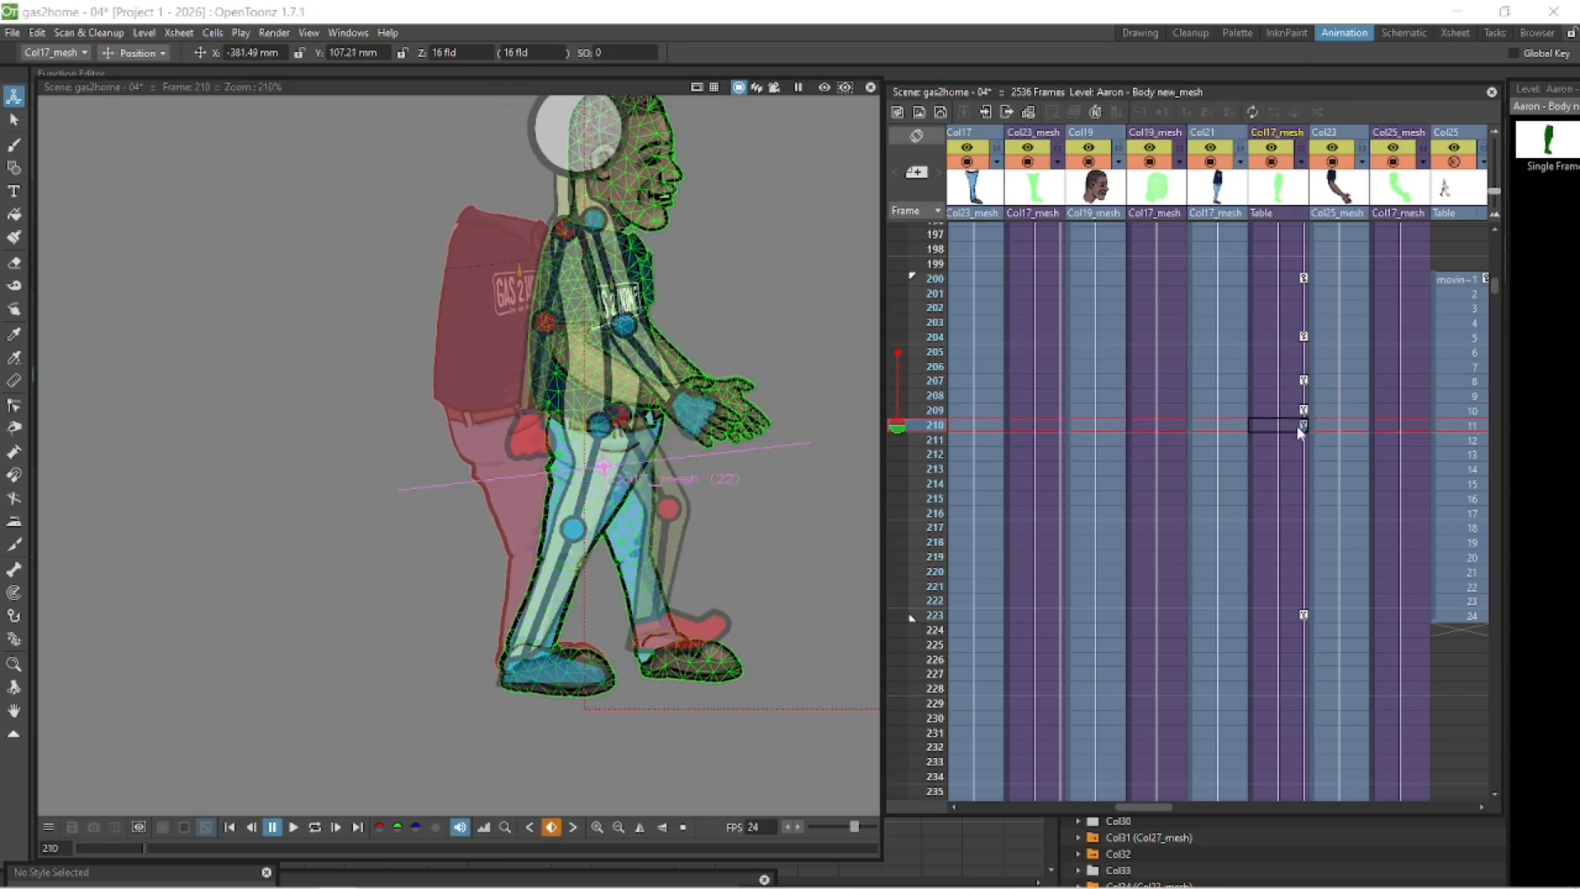
pyautogui.click(1281, 336)
pyautogui.press('Down')
pyautogui.press('Down')
pyautogui.press('Down')
pyautogui.press('Down')
pyautogui.press('Down')
pyautogui.press('Down')
pyautogui.press('Down')
pyautogui.press('Up')
pyautogui.press('Up')
pyautogui.press('Up')
pyautogui.press('Up')
pyautogui.press('Up')
pyautogui.press('Up')
pyautogui.press('Up')
pyautogui.press('Up')
pyautogui.press('Up')
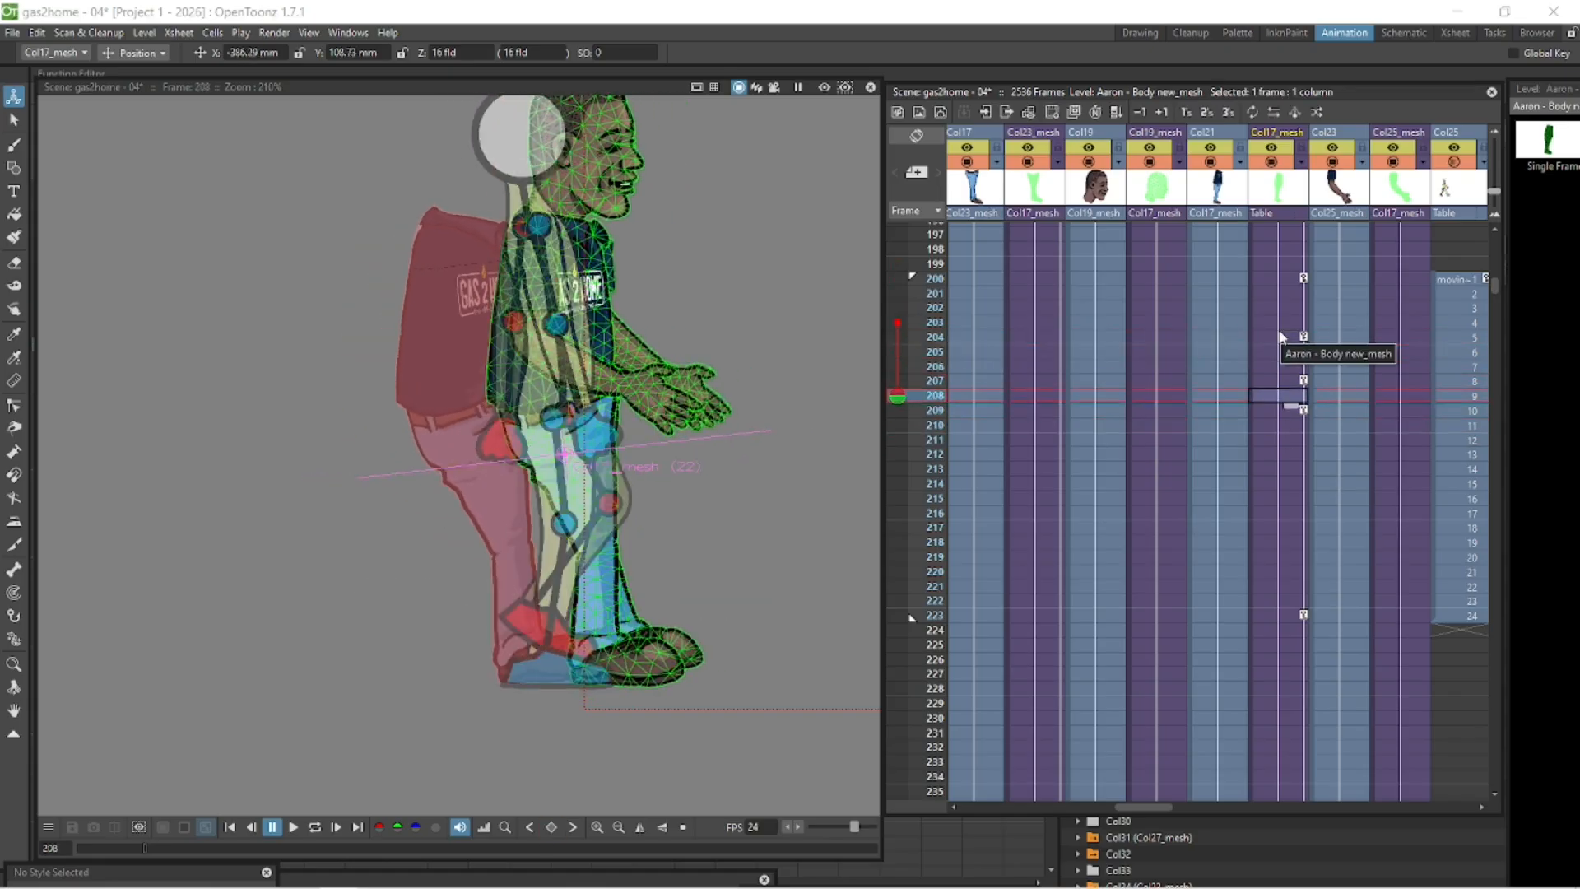
pyautogui.click(1289, 416)
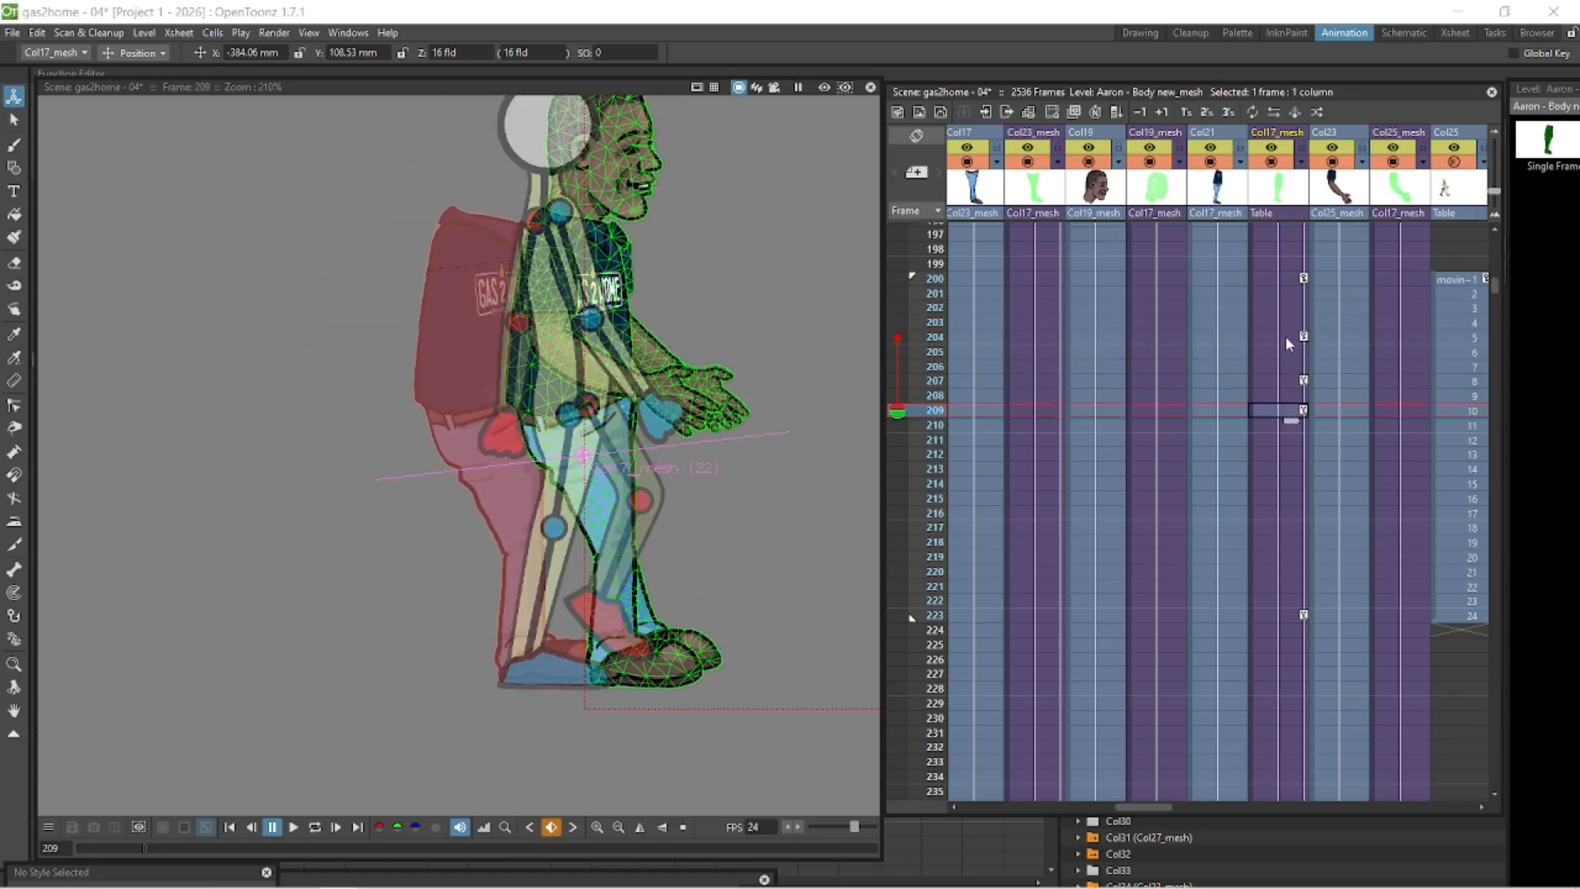
pyautogui.click(1295, 339)
pyautogui.click(1286, 384)
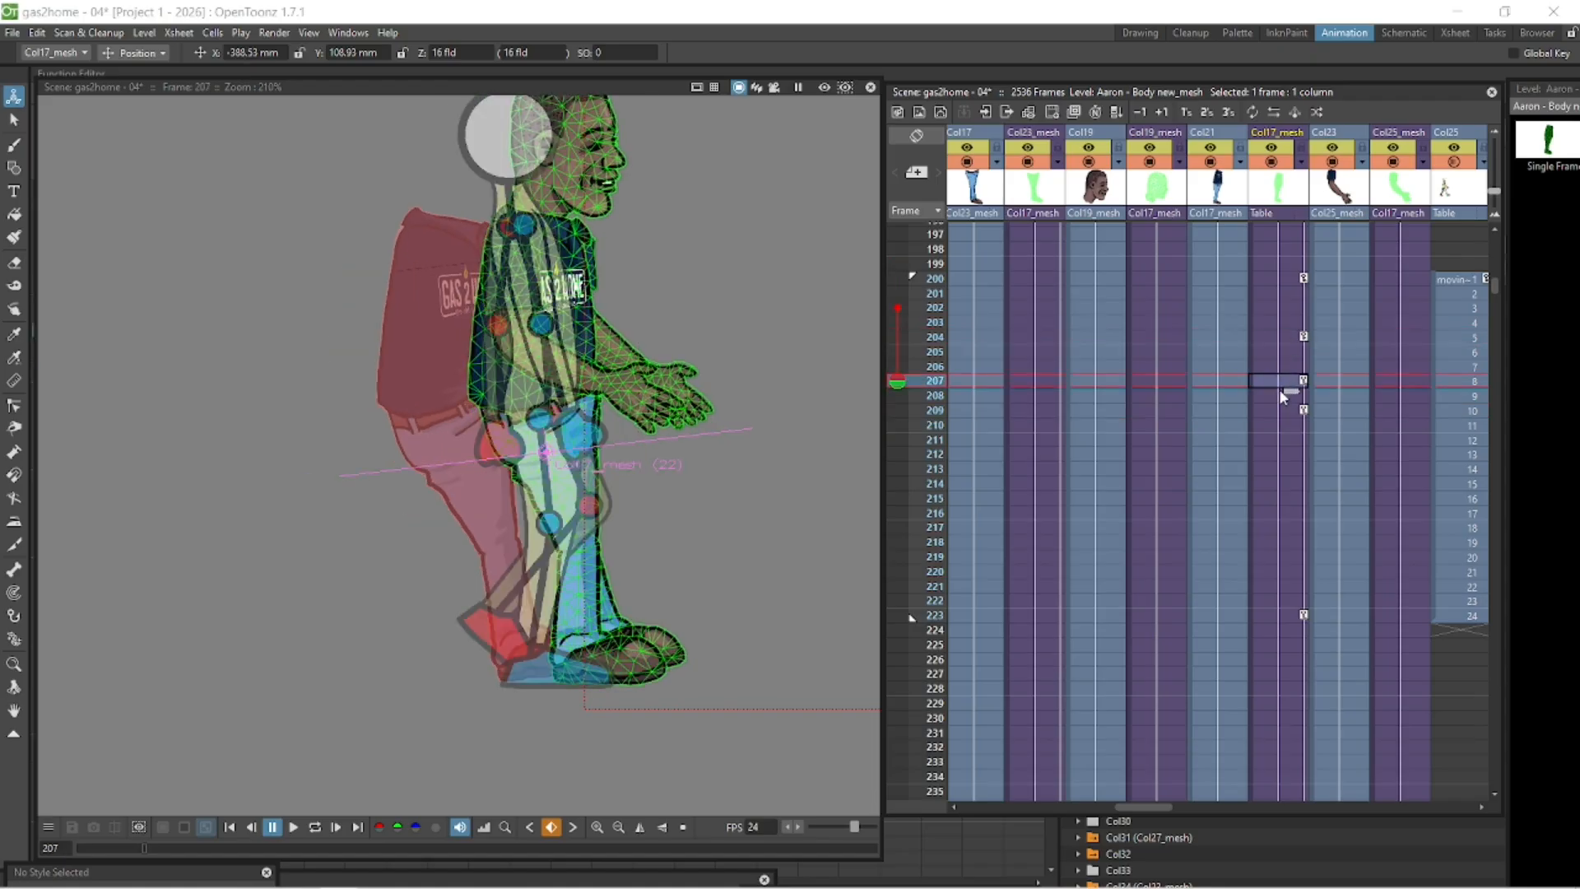
pyautogui.click(1301, 412)
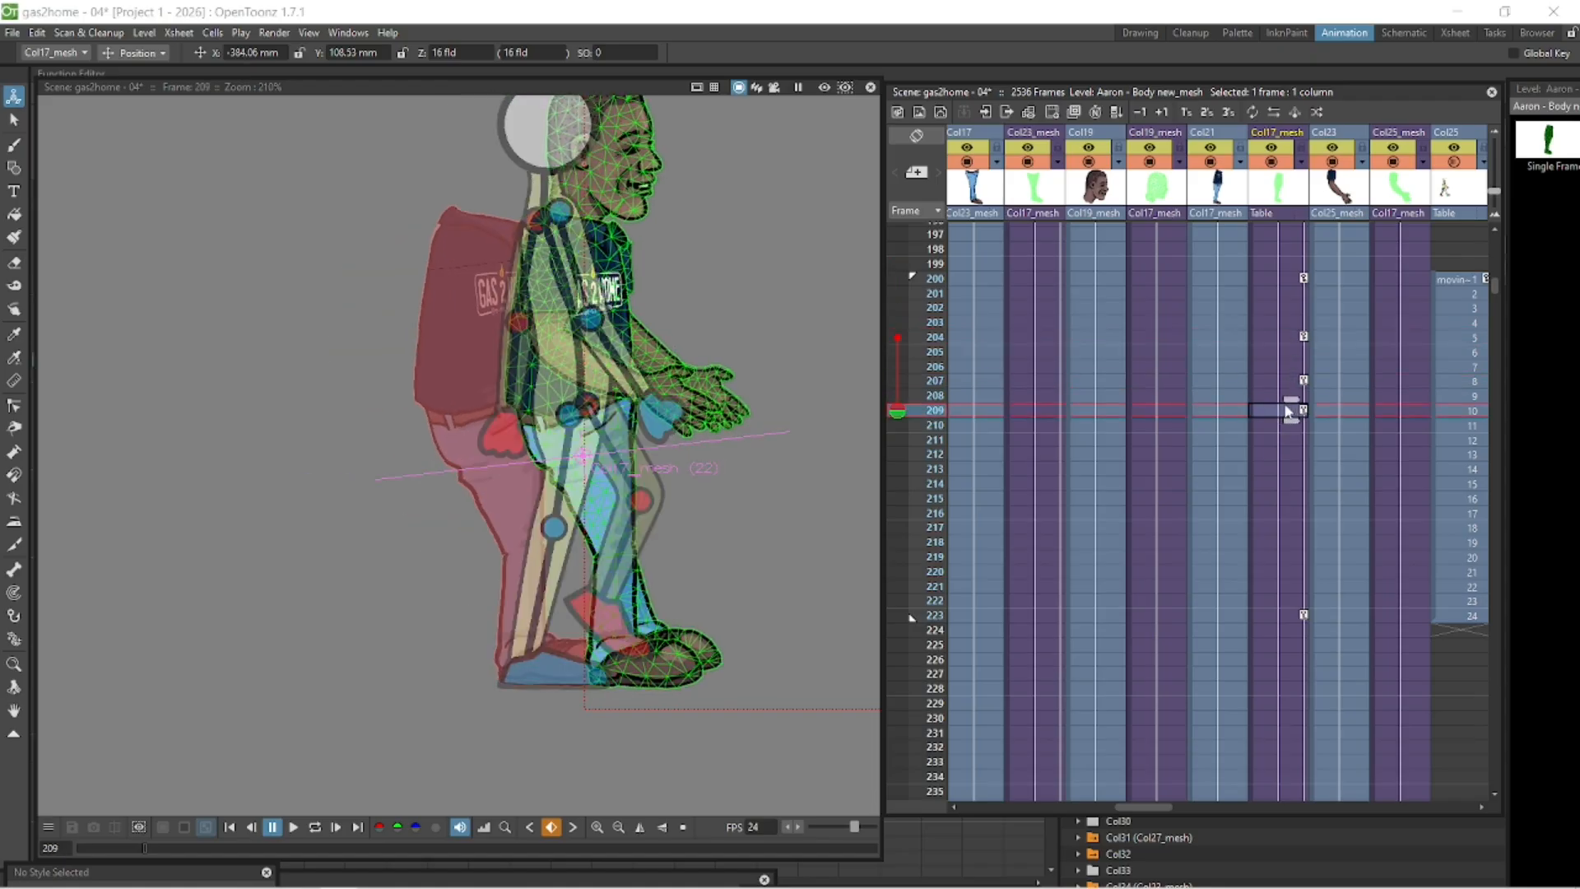
pyautogui.hotkey('ctrl', 'z')
pyautogui.click(1304, 426)
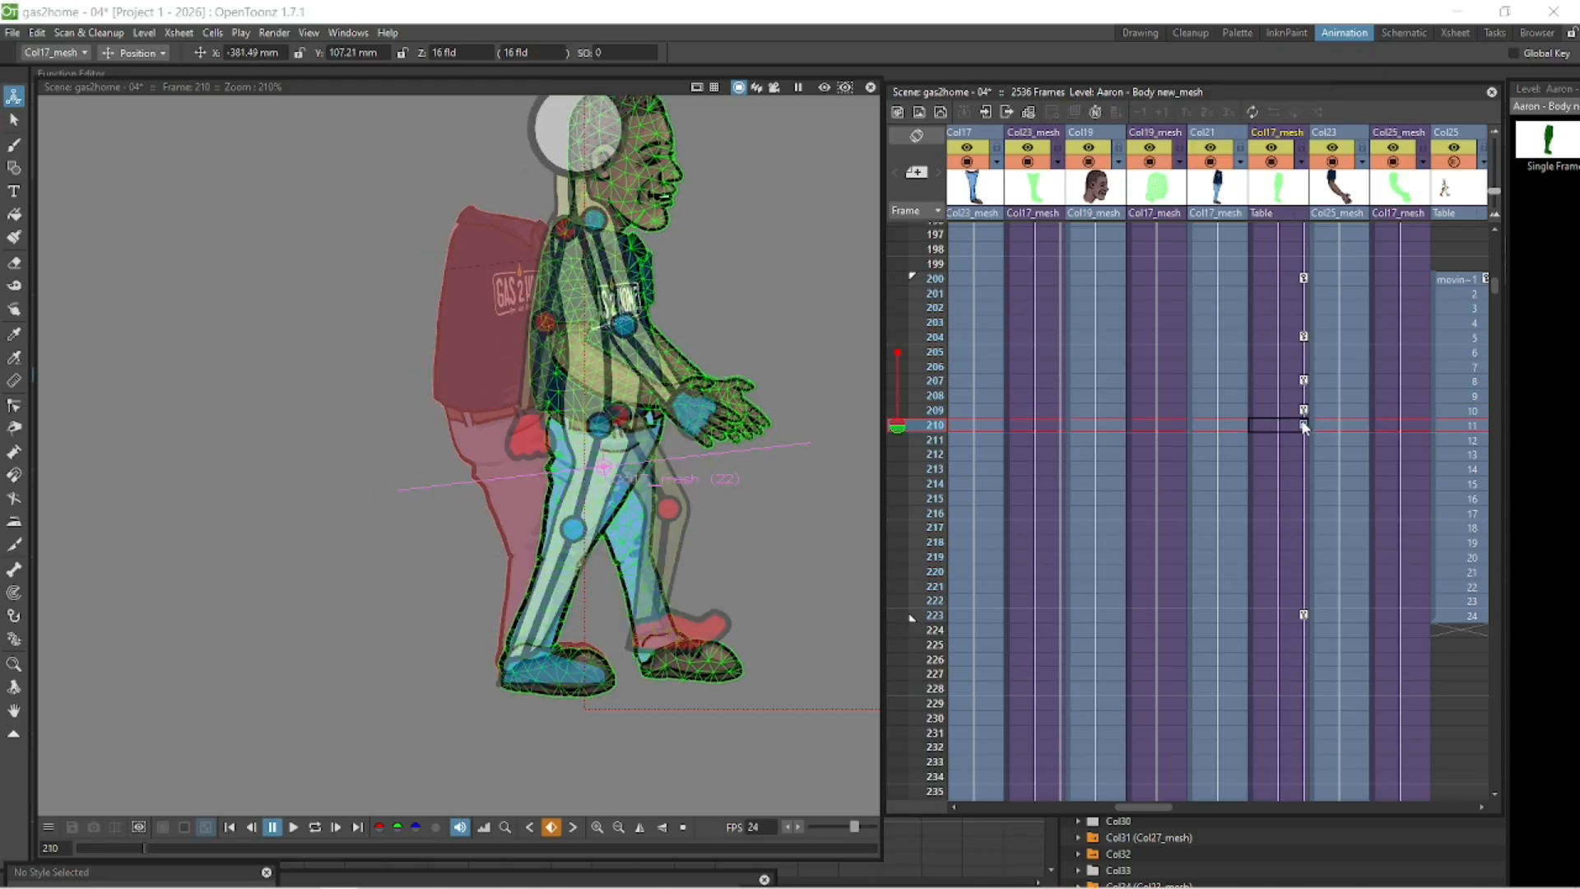
# - Switch to the Plastic skeleton tool and bend the leg slightly at frame 209
pyautogui.click(15, 638)
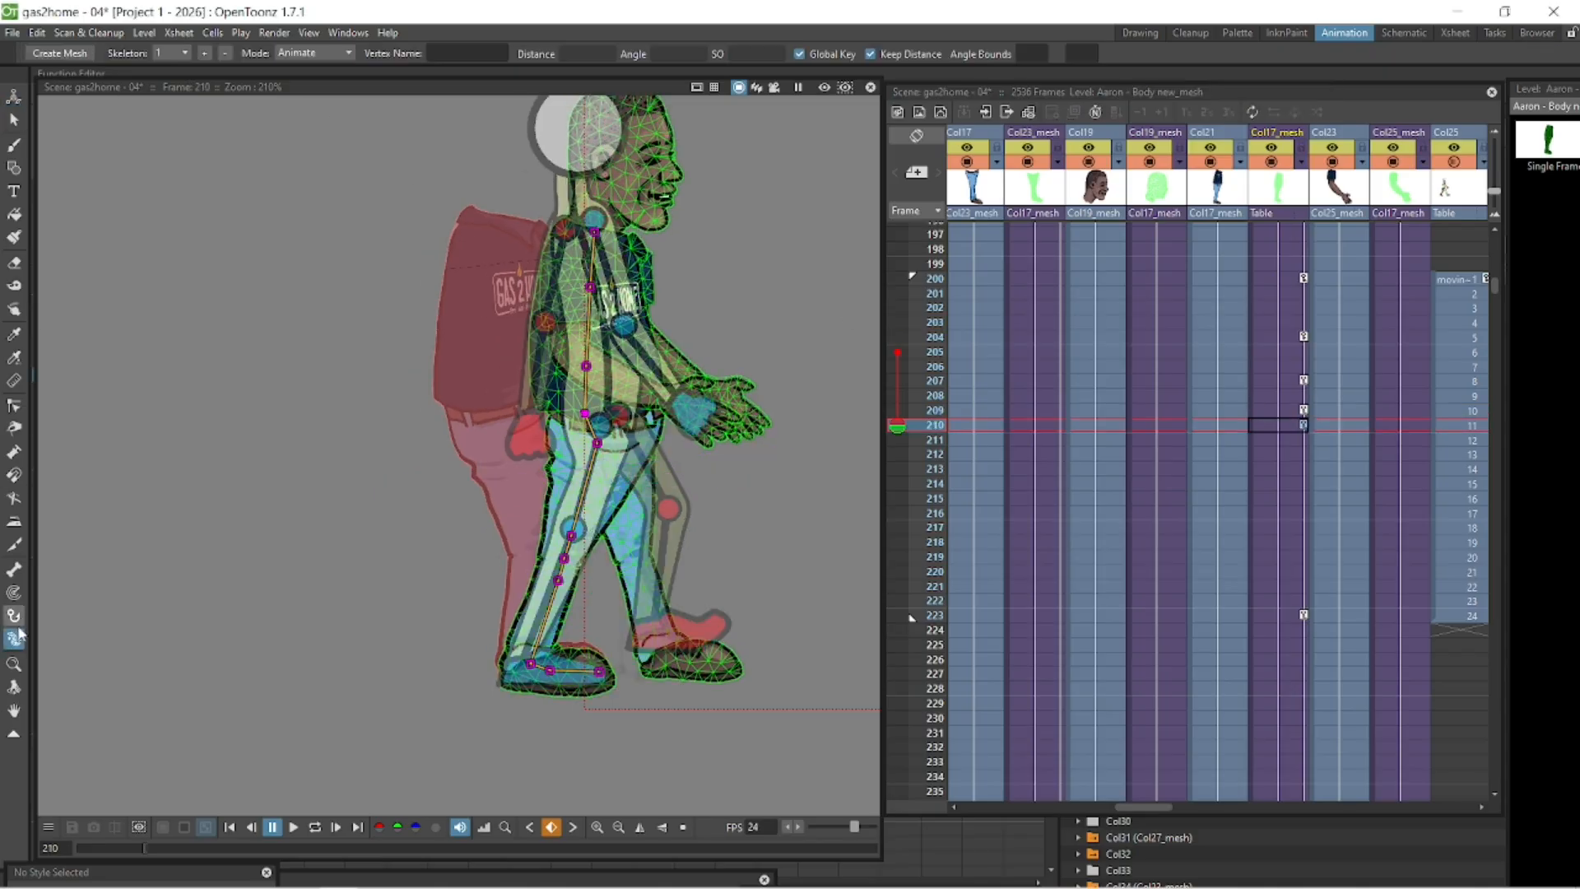
pyautogui.click(1305, 412)
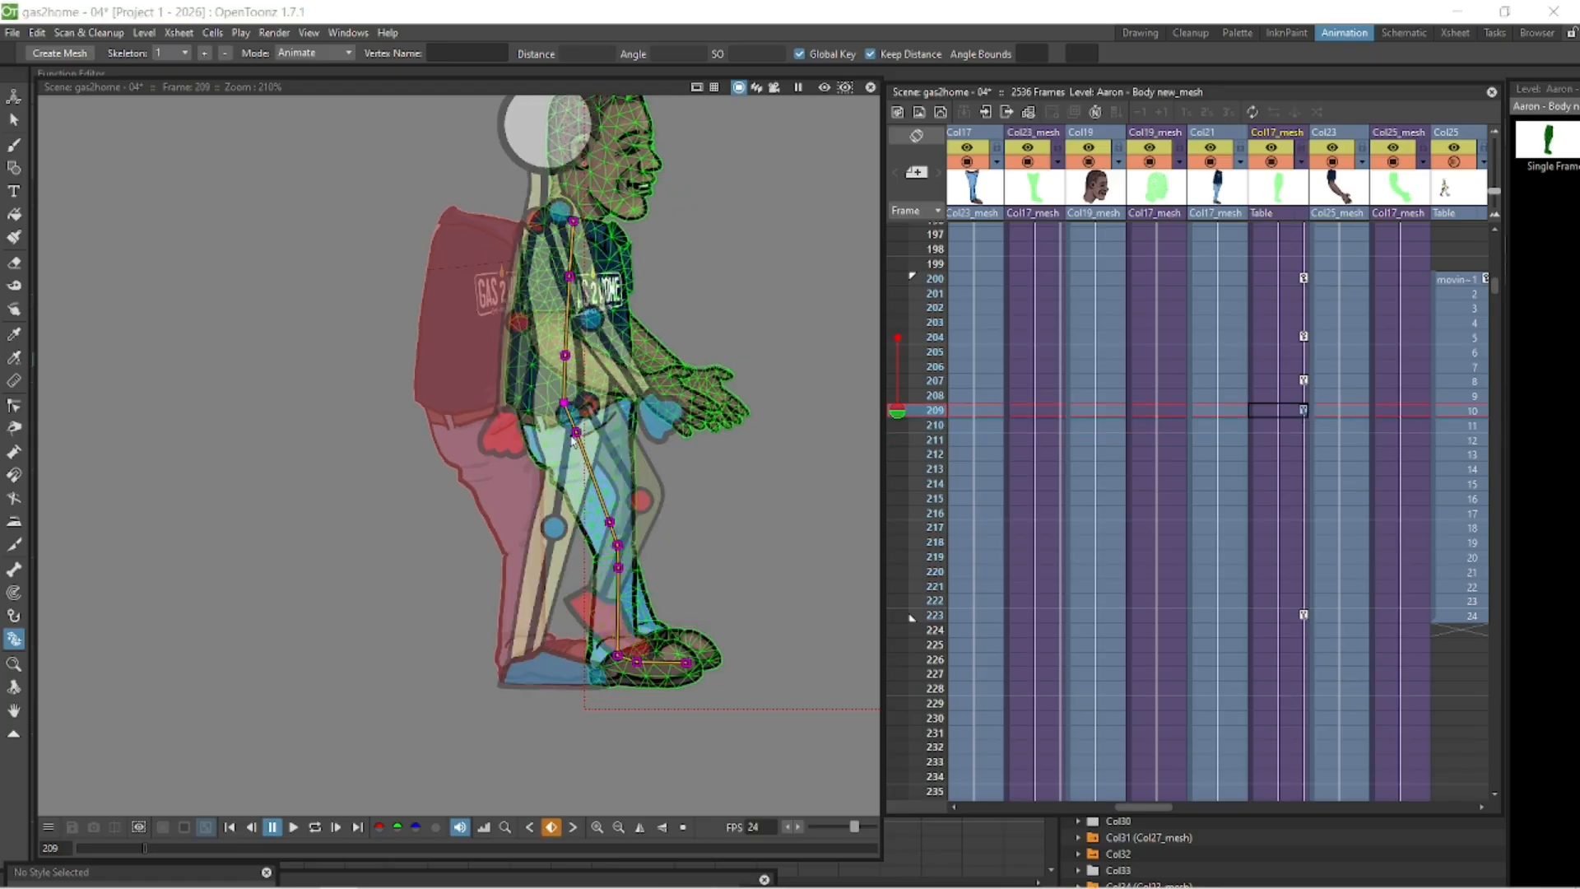
pyautogui.moveTo(573, 441); pyautogui.dragTo(574, 440)
pyautogui.moveTo(546, 576); pyautogui.dragTo(554, 534)
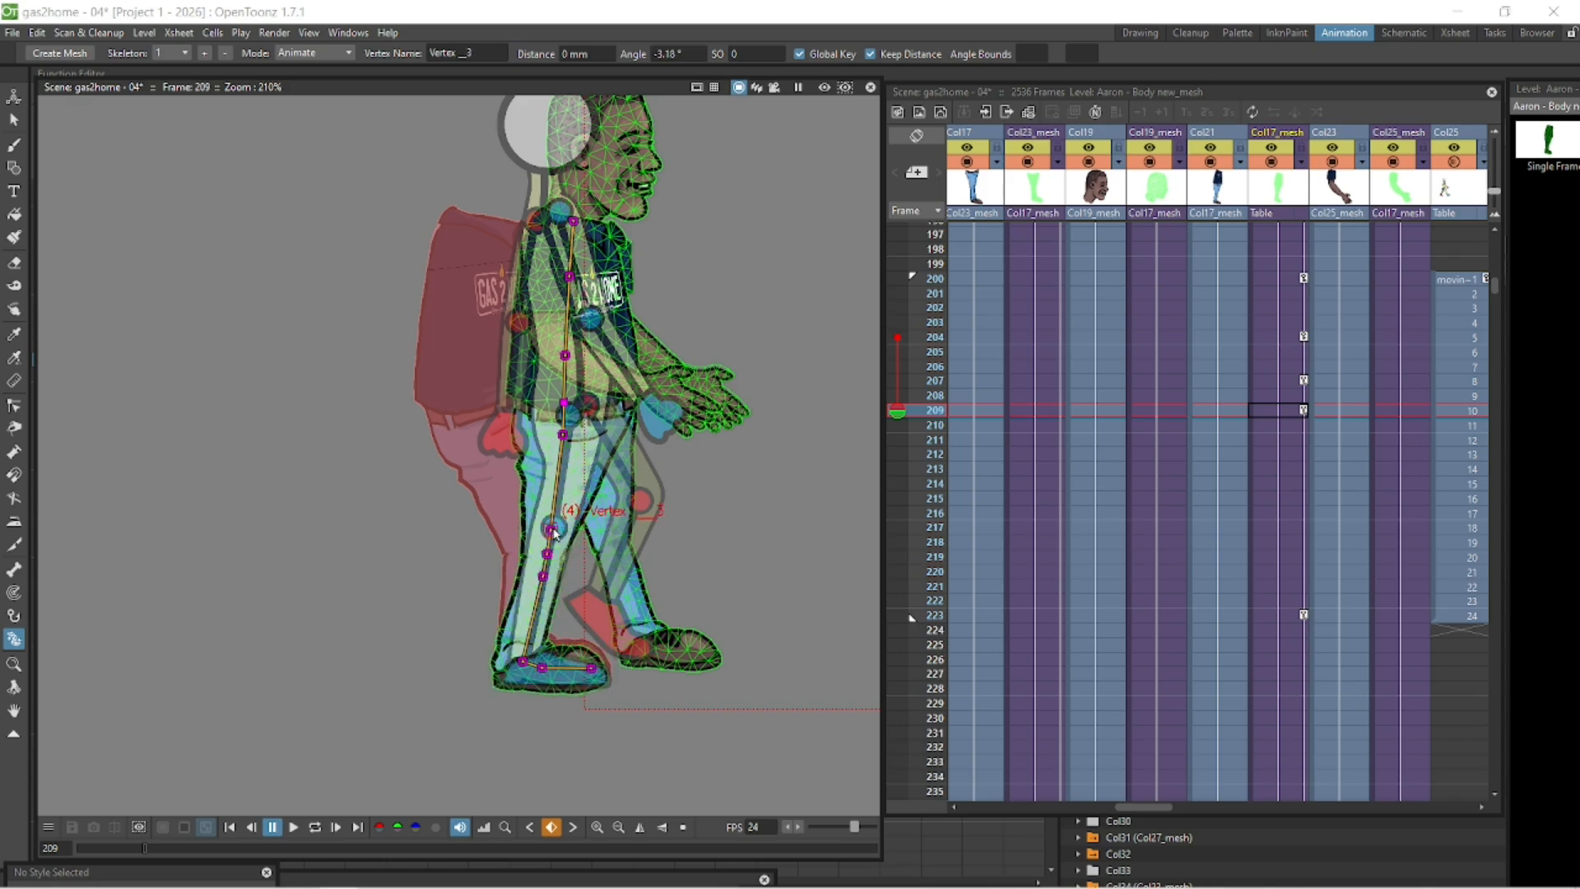
# - Save the scene and scrub frames 200–210 to review the leg motion
pyautogui.click(1287, 281)
pyautogui.hotkey('ctrl', 's')
pyautogui.press('Down')
pyautogui.press('Down')
pyautogui.press('Down')
pyautogui.press('Down')
pyautogui.press('Down')
pyautogui.press('Up')
pyautogui.press('Up')
pyautogui.press('Up')
pyautogui.press('Up')
pyautogui.press('Down')
pyautogui.press('Down')
pyautogui.press('Down')
pyautogui.press('Down')
pyautogui.press('Down')
pyautogui.press('Down')
pyautogui.press('Down')
pyautogui.press('Down')
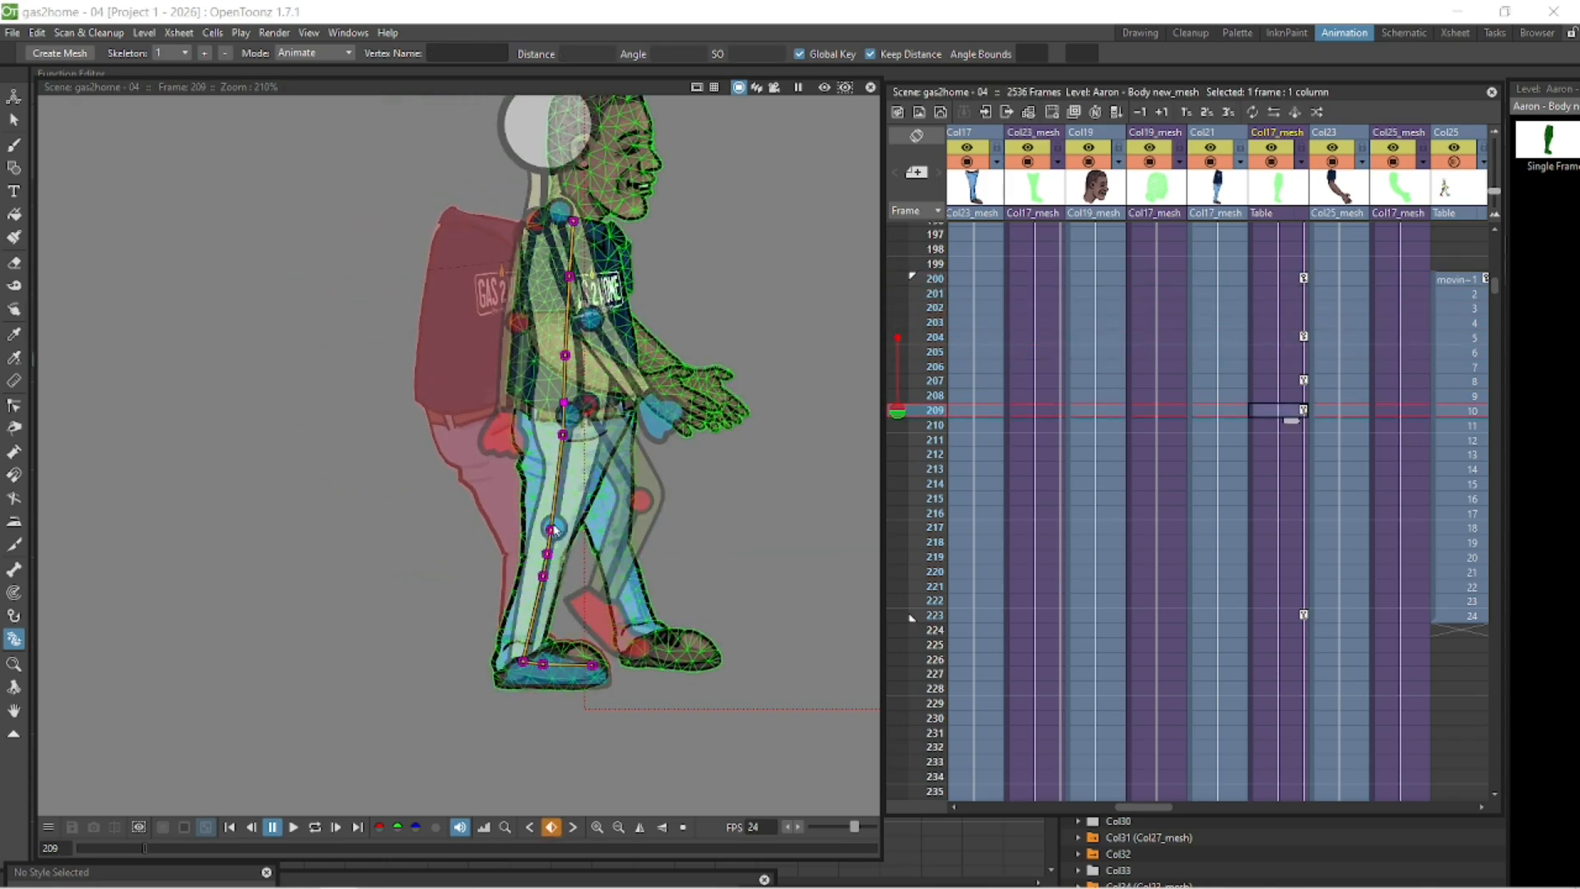
# - Rotate the leg joints at frame 207 and adjust the knee on a following frame
pyautogui.click(1274, 378)
pyautogui.moveTo(554, 531); pyautogui.dragTo(620, 517)
pyautogui.press('Down')
pyautogui.press('Down')
pyautogui.press('Down')
pyautogui.press('Down')
pyautogui.press('Down')
pyautogui.press('a')
pyautogui.press('x')
pyautogui.moveTo(594, 577); pyautogui.dragTo(586, 574)
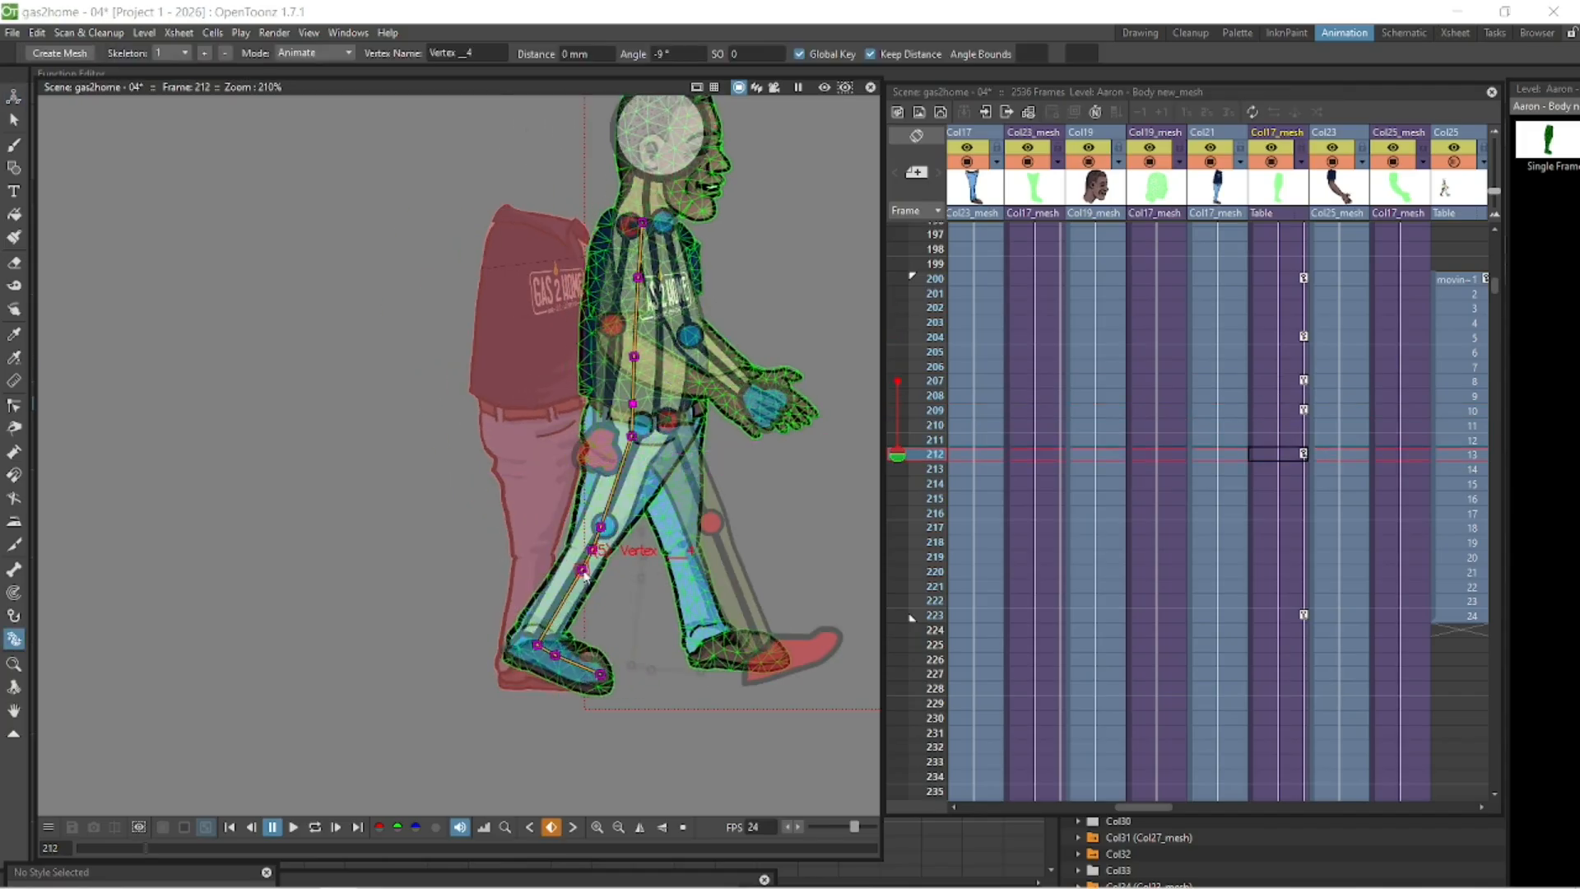
# - Around frame 209, shift the body with the Animate tool and bend the leg with the Plastic tool
pyautogui.click(1278, 380)
pyautogui.press('Down')
pyautogui.press('Down')
pyautogui.press('Down')
pyautogui.press('Down')
pyautogui.press('Down')
pyautogui.press('Down')
pyautogui.press('Down')
pyautogui.press('Down')
pyautogui.press('Down')
pyautogui.press('Up')
pyautogui.press('a')
pyautogui.moveTo(669, 510); pyautogui.dragTo(690, 531)
pyautogui.press('x')
pyautogui.moveTo(669, 571); pyautogui.dragTo(660, 564)
# - Scrub through frames 209–218 to review the body and leg motion
pyautogui.click(1279, 460)
pyautogui.press('Up')
pyautogui.press('Up')
pyautogui.press('Up')
pyautogui.press('Up')
pyautogui.press('Up')
pyautogui.press('Up')
pyautogui.press('Up')
pyautogui.press('Up')
pyautogui.press('Up')
pyautogui.press('Up')
pyautogui.press('Up')
pyautogui.press('Up')
pyautogui.press('Up')
pyautogui.press('Up')
pyautogui.press('Up')
pyautogui.press('Up')
pyautogui.press('Up')
pyautogui.press('Up')
pyautogui.press('Up')
pyautogui.press('Down')
pyautogui.press('Down')
pyautogui.press('Down')
pyautogui.press('Down')
pyautogui.press('Down')
pyautogui.press('Down')
pyautogui.press('Down')
pyautogui.press('Down')
pyautogui.press('Up')
pyautogui.press('Up')
pyautogui.press('Up')
pyautogui.press('Up')
pyautogui.press('Up')
pyautogui.press('Up')
pyautogui.press('Up')
pyautogui.press('Up')
pyautogui.press('Up')
pyautogui.press('Up')
pyautogui.press('Up')
pyautogui.press('Up')
pyautogui.press('Up')
pyautogui.press('Down')
pyautogui.press('Down')
pyautogui.press('Down')
pyautogui.press('Down')
pyautogui.press('Down')
pyautogui.press('Down')
pyautogui.press('Down')
pyautogui.press('Down')
pyautogui.press('Down')
pyautogui.press('Down')
pyautogui.press('Down')
pyautogui.press('Down')
pyautogui.press('Down')
pyautogui.press('Down')
pyautogui.press('Down')
pyautogui.press('Down')
pyautogui.press('Down')
pyautogui.press('Down')
pyautogui.press('Down')
pyautogui.press('Down')
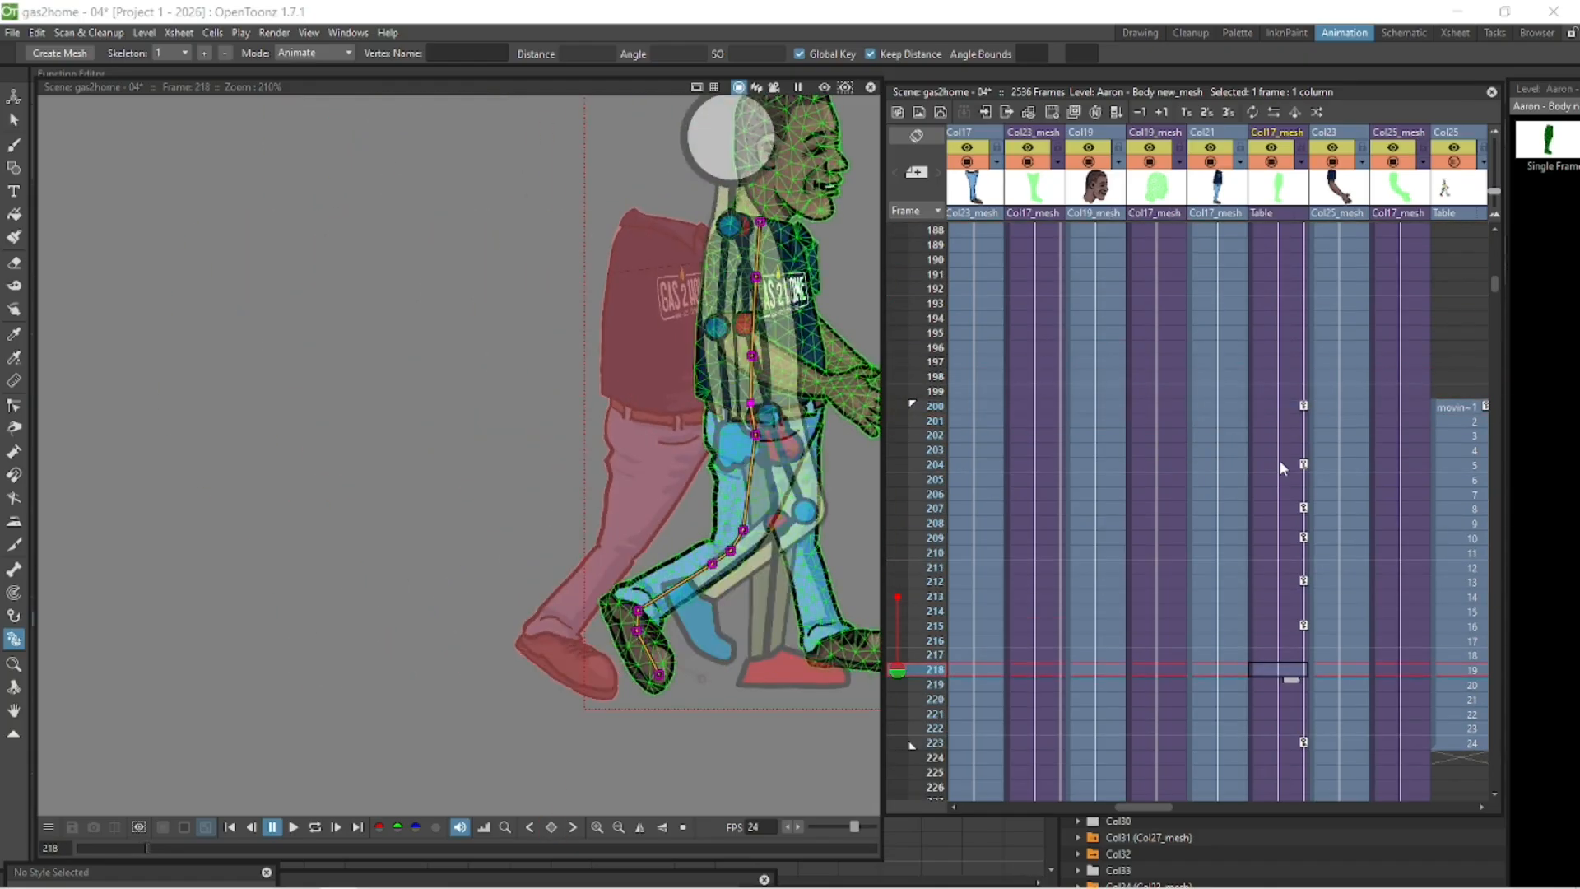
# - Move the body back over the onion skin at frame 218 and bend its leg joints
pyautogui.press('a')
pyautogui.moveTo(798, 331); pyautogui.dragTo(522, 306)
pyautogui.press('x')
pyautogui.moveTo(480, 409); pyautogui.dragTo(494, 403)
pyautogui.moveTo(446, 639); pyautogui.dragTo(455, 634)
# - Fine-tune the body's leg joints at frames 217 and 220
pyautogui.click(1281, 628)
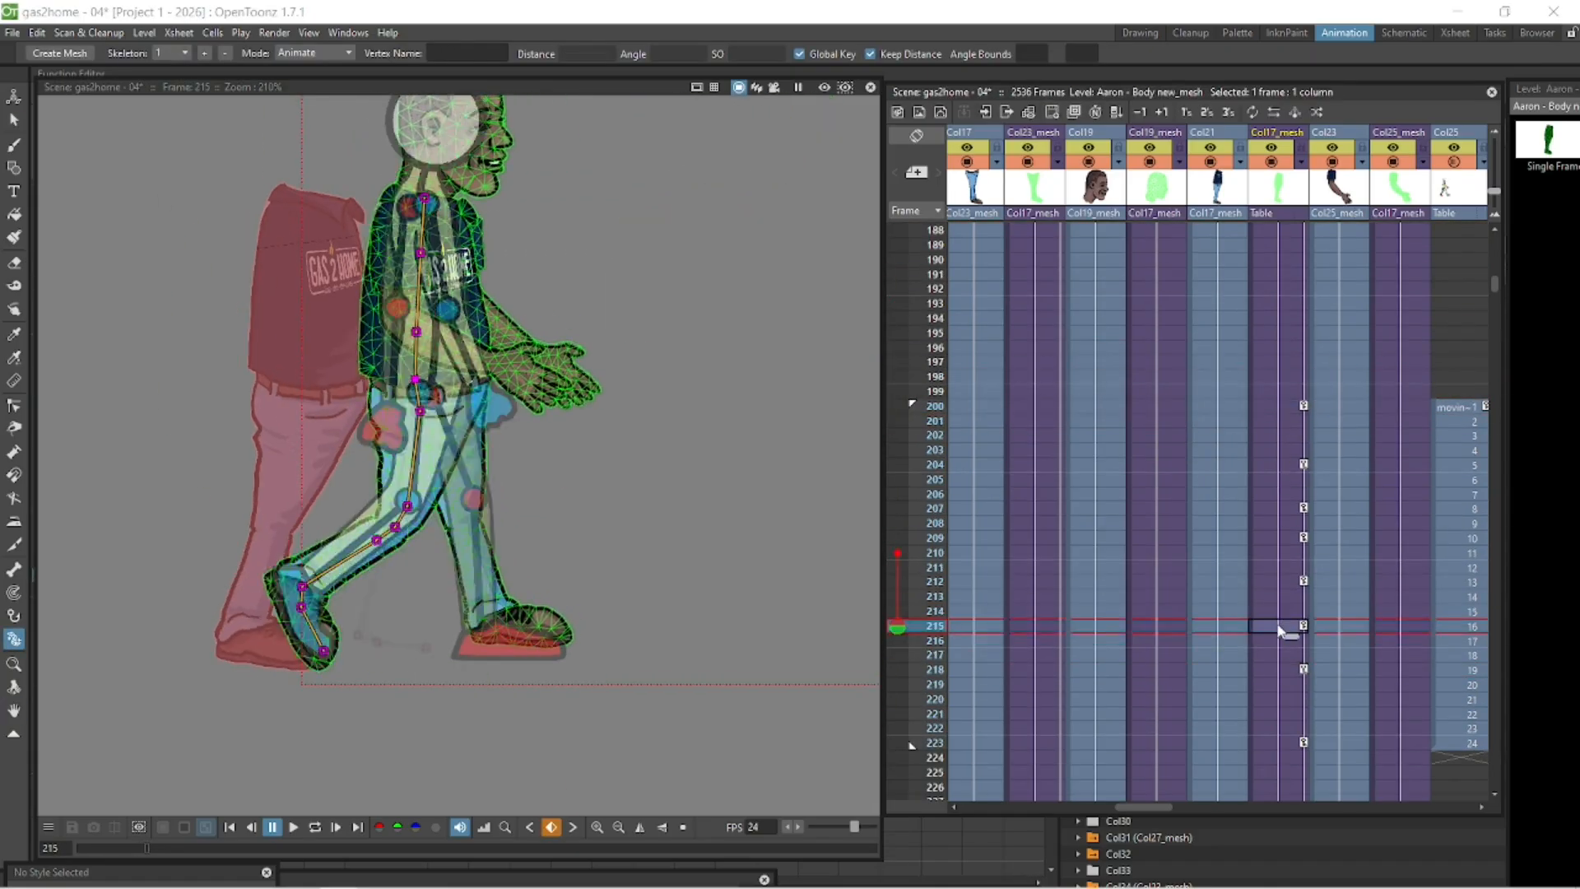
pyautogui.press('Down')
pyautogui.press('Down')
pyautogui.moveTo(477, 509); pyautogui.dragTo(486, 500)
pyautogui.click(1281, 627)
pyautogui.press('Down')
pyautogui.press('Down')
pyautogui.press('Down')
pyautogui.press('Down')
pyautogui.press('Down')
pyautogui.moveTo(524, 404); pyautogui.dragTo(518, 409)
# - Tweak the leg at frame 223 and play back the walk
pyautogui.click(1289, 744)
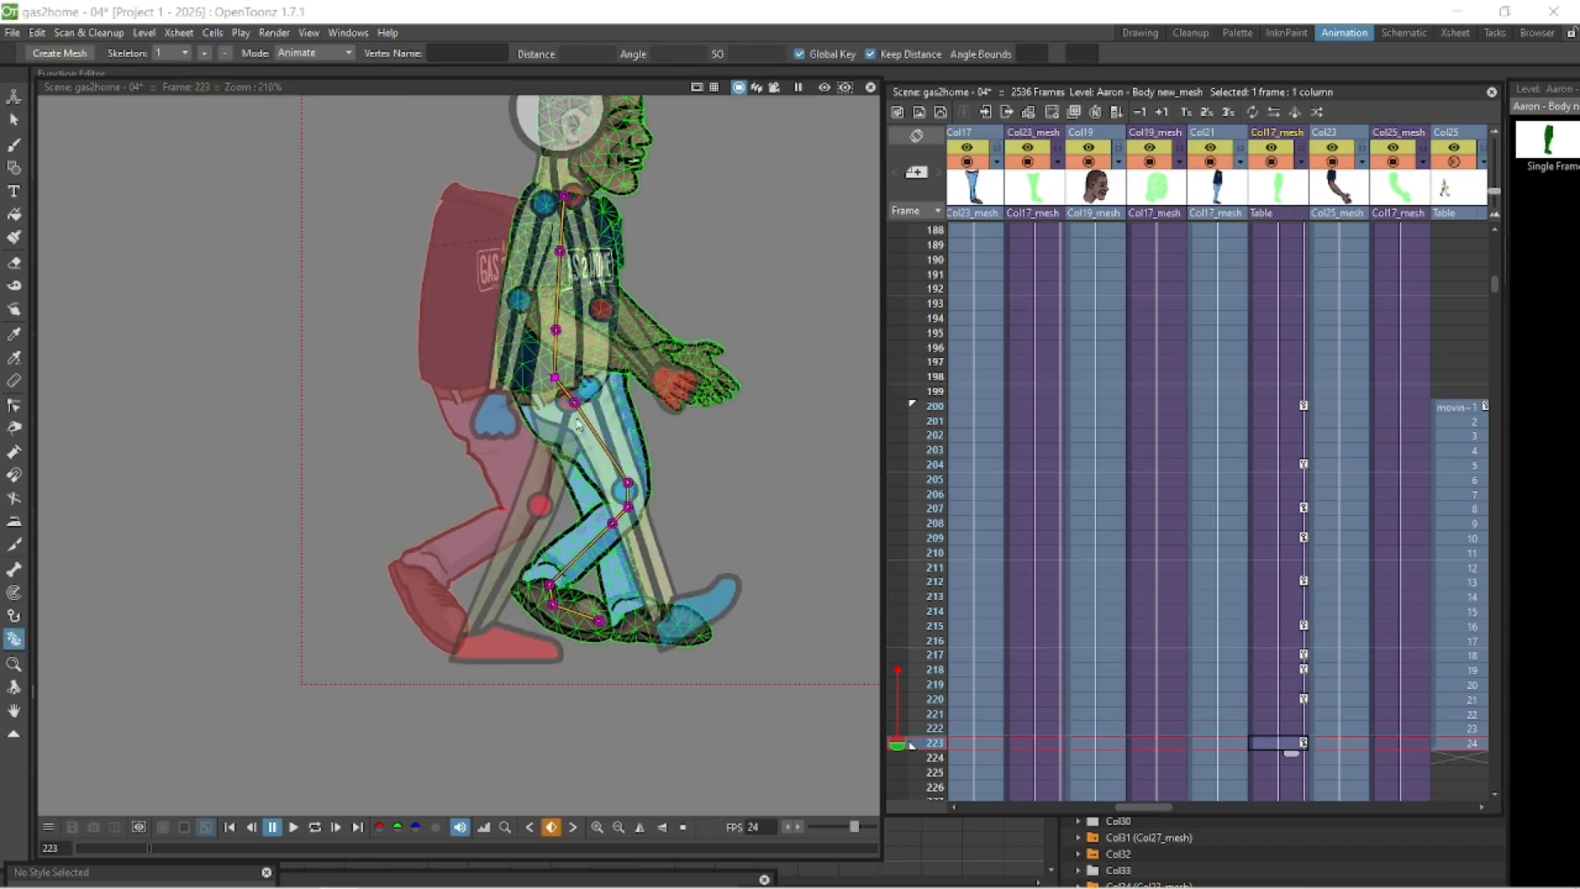
pyautogui.moveTo(633, 532); pyautogui.dragTo(639, 528)
pyautogui.click(314, 827)
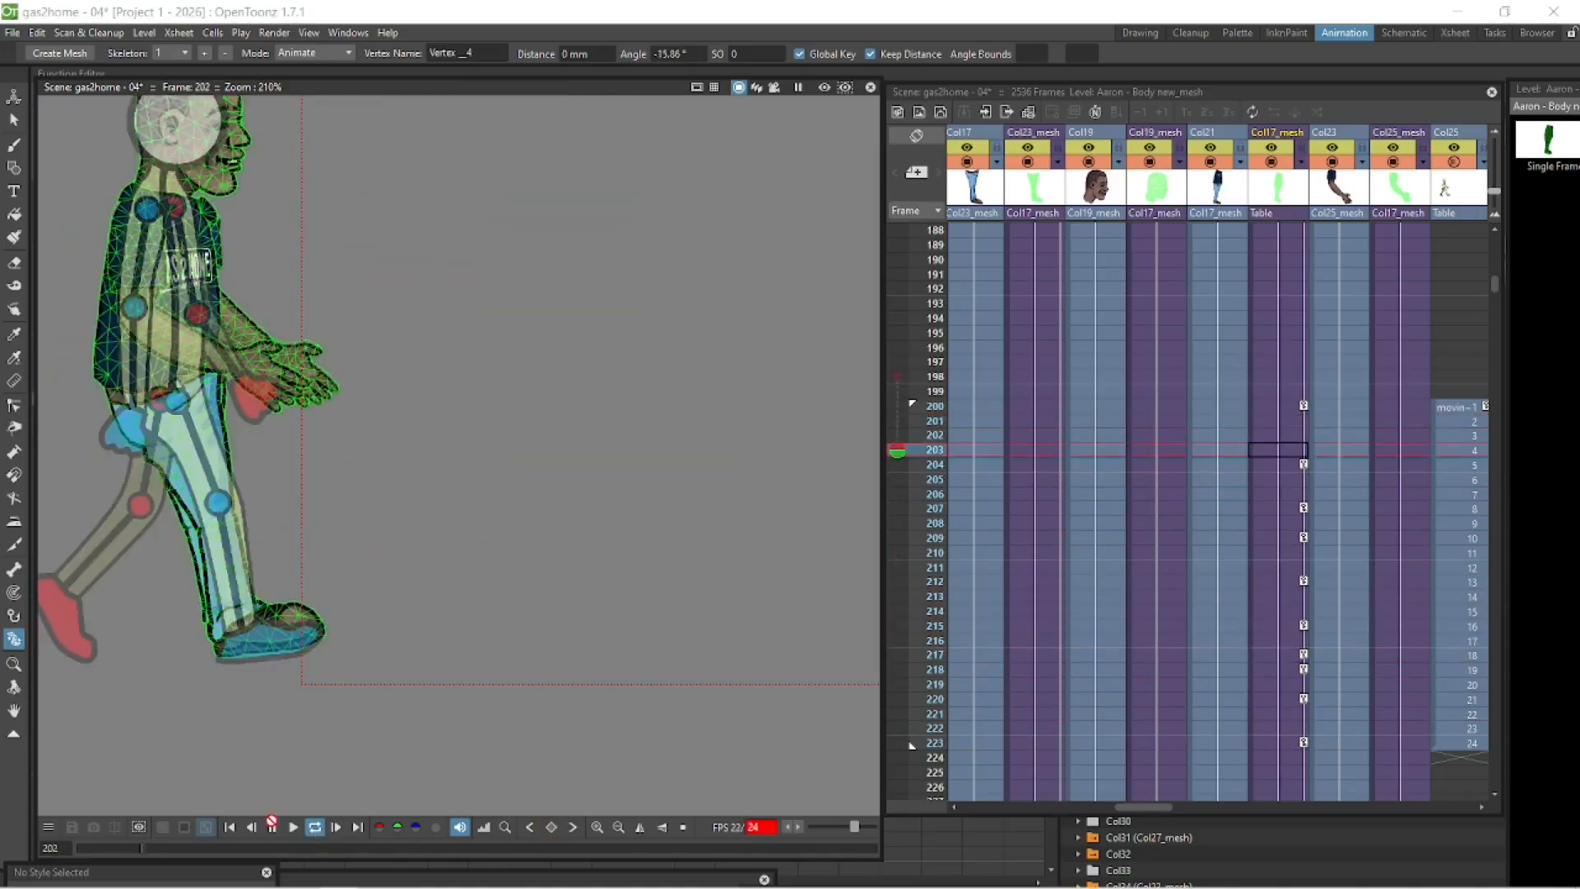
pyautogui.click(388, 609)
# - Pose the left leg at frames 204, 207 and 209 to match the walk cycle
pyautogui.click(1032, 465)
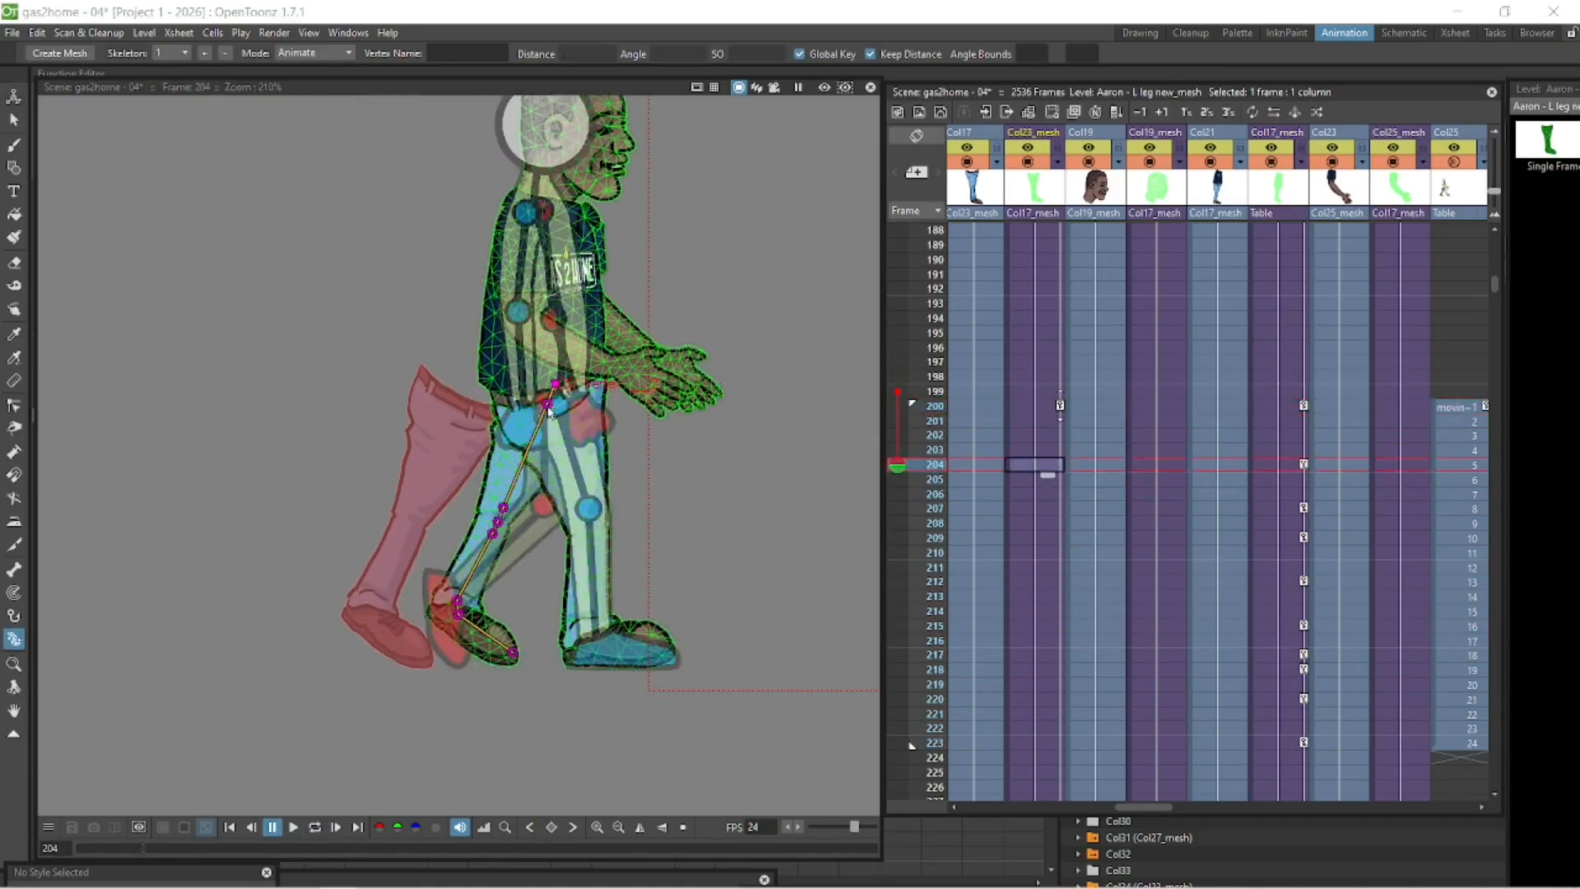
pyautogui.moveTo(505, 509); pyautogui.dragTo(551, 517)
pyautogui.moveTo(550, 547); pyautogui.dragTo(668, 503)
pyautogui.click(1042, 509)
pyautogui.moveTo(670, 529); pyautogui.dragTo(716, 502)
pyautogui.click(1042, 539)
pyautogui.moveTo(646, 581); pyautogui.dragTo(696, 601)
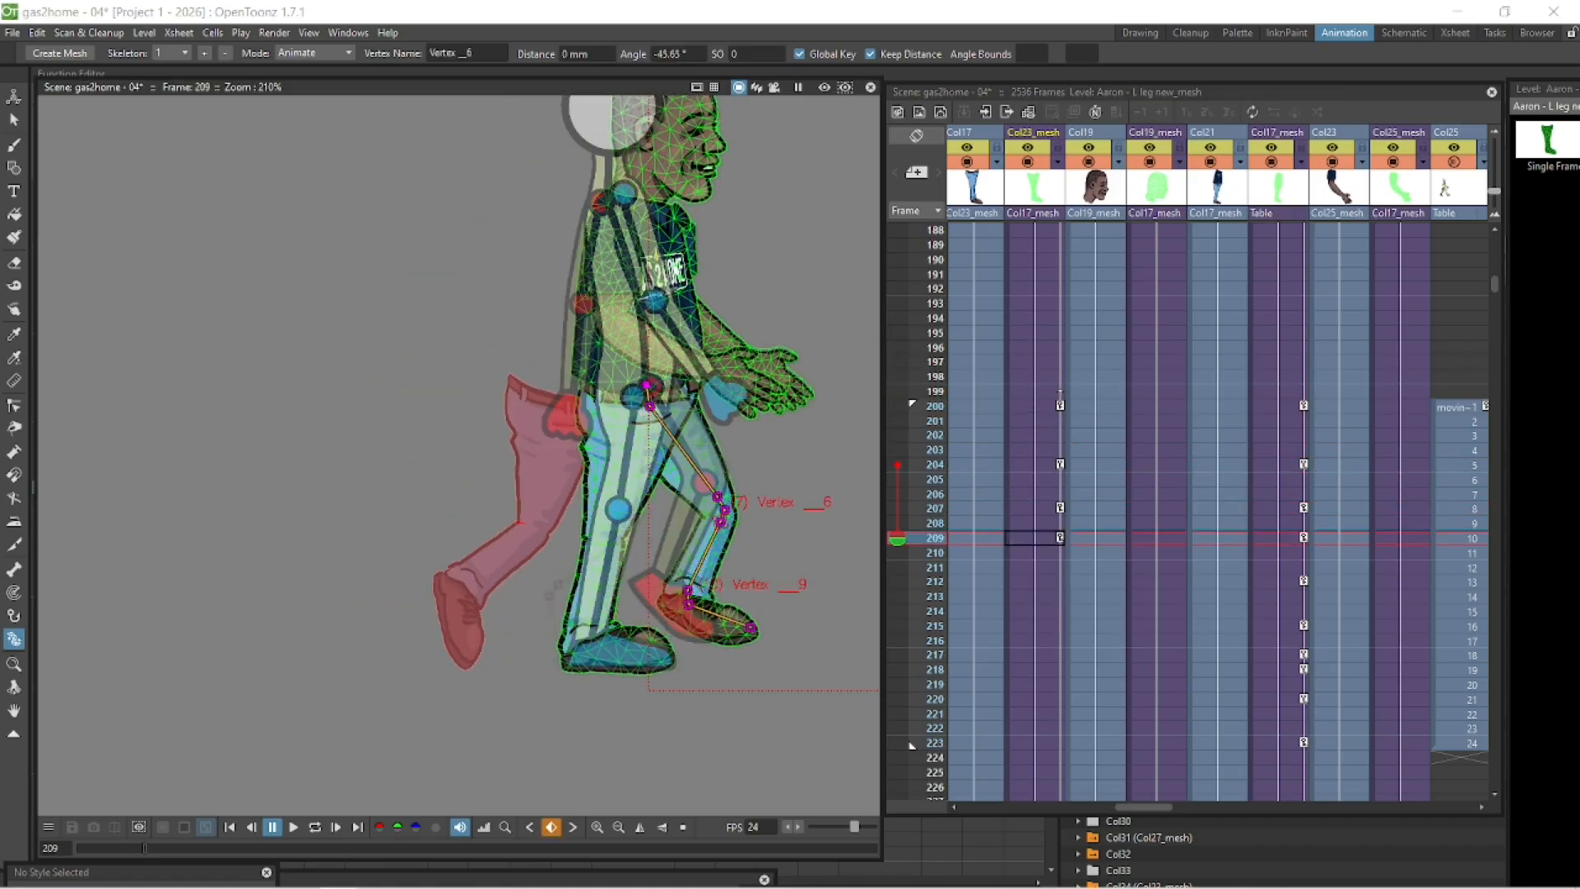
# - Adjust the left leg's bend at frame 212
pyautogui.click(1041, 410)
pyautogui.click(1040, 582)
pyautogui.moveTo(766, 507); pyautogui.dragTo(776, 499)
pyautogui.press('space')
pyautogui.moveTo(803, 623); pyautogui.dragTo(493, 615)
pyautogui.moveTo(423, 603); pyautogui.dragTo(517, 611)
# - Reposition the left leg column with the Animate tool at frames 212 and 209
pyautogui.press('a')
pyautogui.moveTo(586, 423); pyautogui.dragTo(590, 454)
pyautogui.click(1037, 539)
pyautogui.moveTo(492, 462); pyautogui.dragTo(484, 429)
# - Scrub frames 204–217 to review the left leg motion
pyautogui.press('Up')
pyautogui.press('Up')
pyautogui.press('Up')
pyautogui.press('Up')
pyautogui.press('Up')
pyautogui.press('Up')
pyautogui.press('Up')
pyautogui.press('Up')
pyautogui.press('Up')
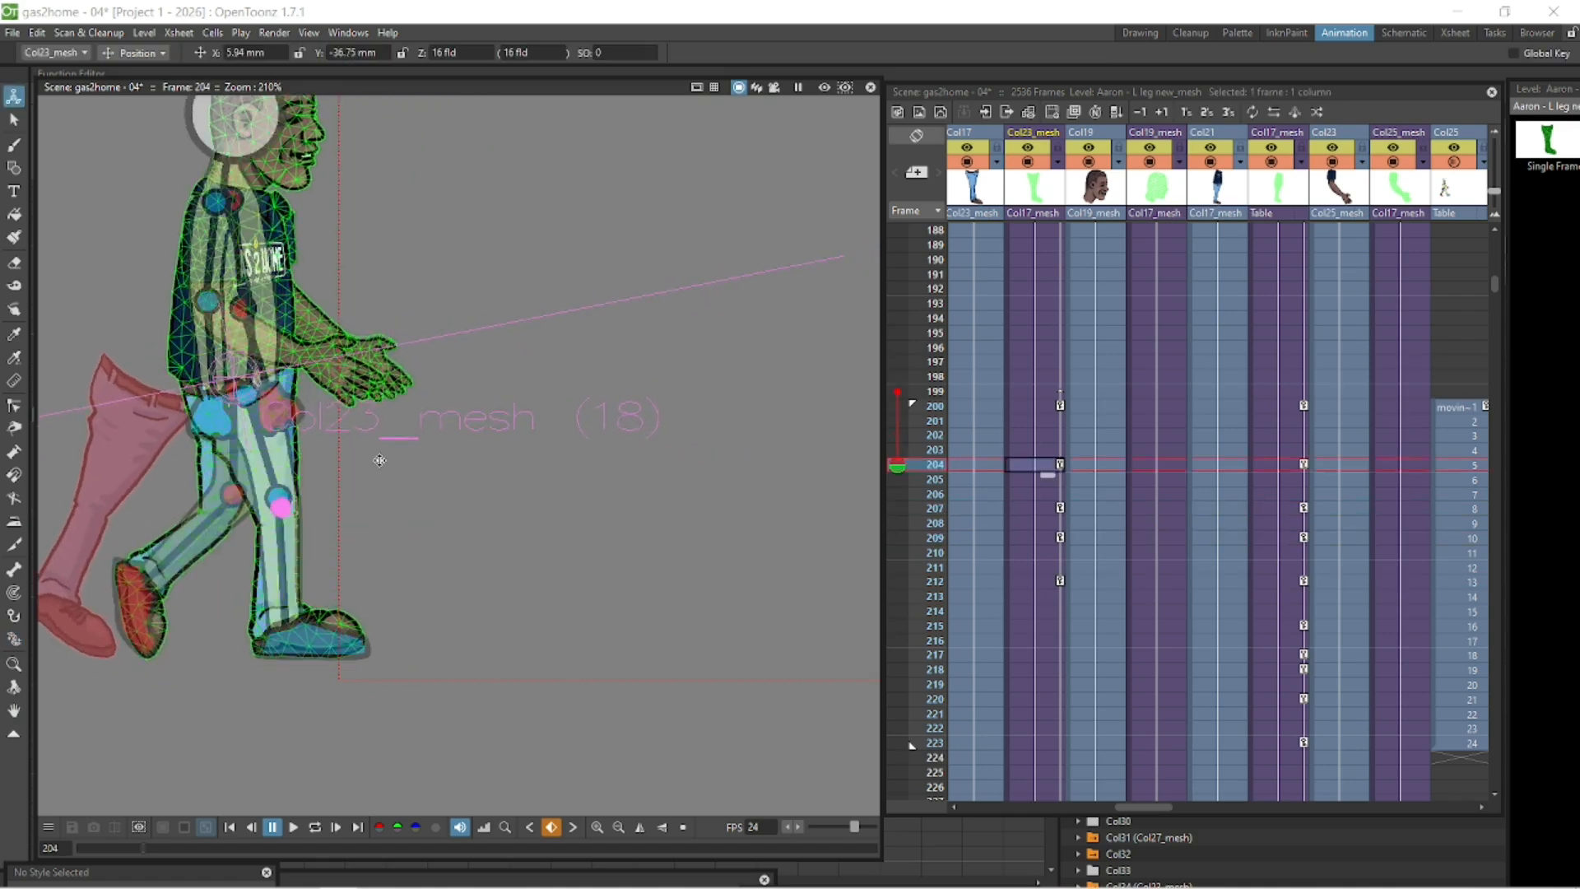
pyautogui.press('Down')
pyautogui.press('Down')
pyautogui.press('Down')
pyautogui.press('Down')
pyautogui.press('Down')
pyautogui.press('Down')
pyautogui.press('Down')
pyautogui.press('Down')
pyautogui.press('Down')
pyautogui.press('Down')
pyautogui.press('Down')
pyautogui.press('Down')
pyautogui.press('Down')
pyautogui.press('Down')
pyautogui.press('Down')
pyautogui.press('k')
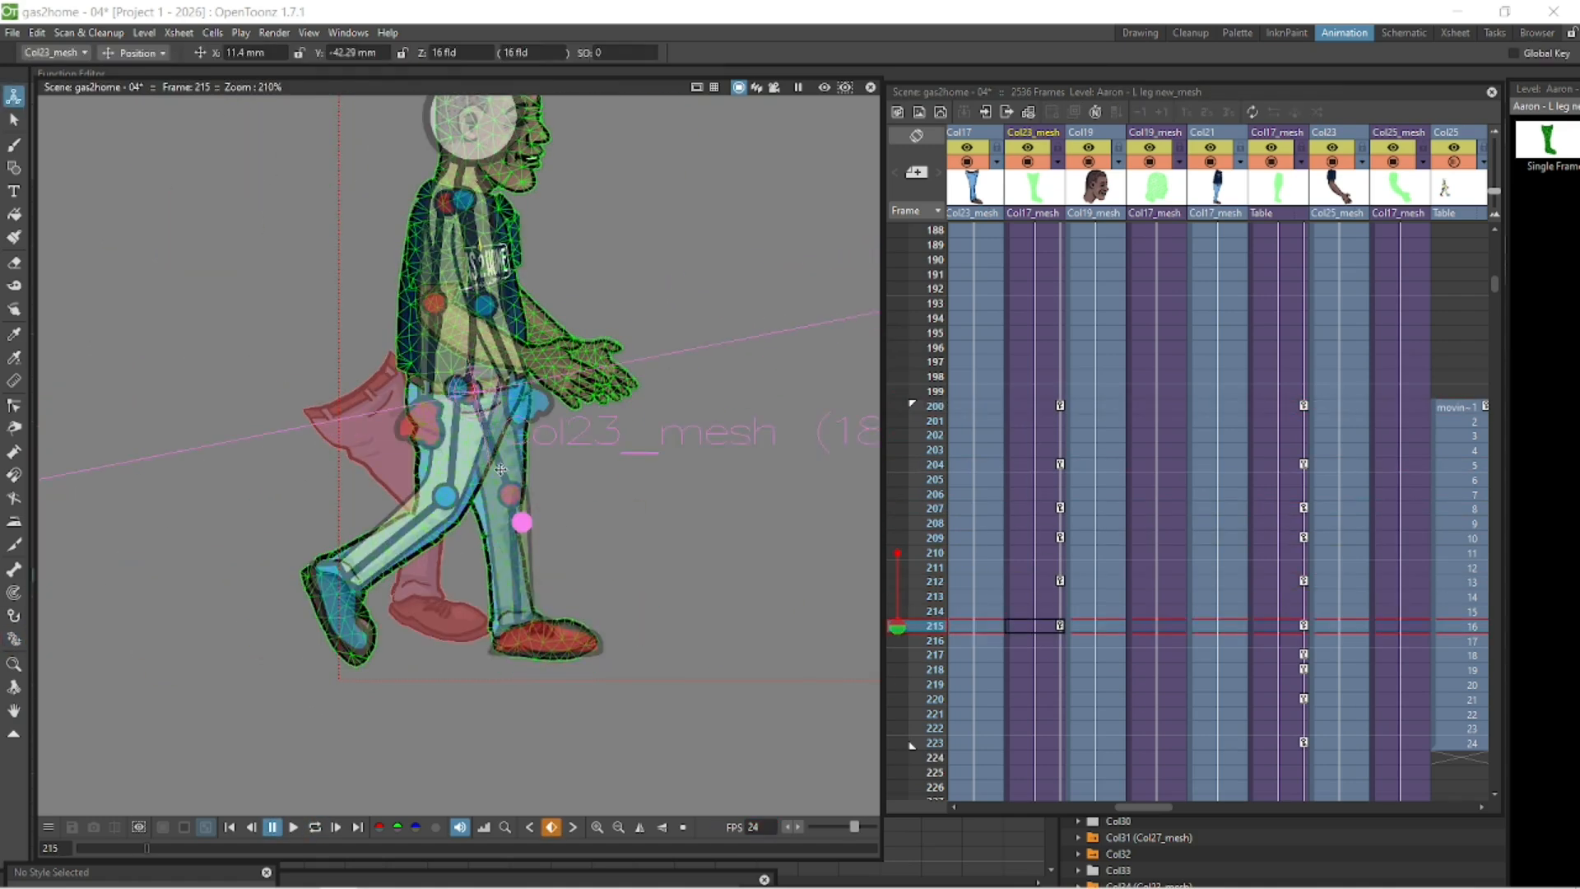
pyautogui.press('Up')
pyautogui.press('Up')
pyautogui.press('Up')
pyautogui.press('Up')
pyautogui.press('Down')
pyautogui.press('Down')
pyautogui.press('Down')
pyautogui.press('Down')
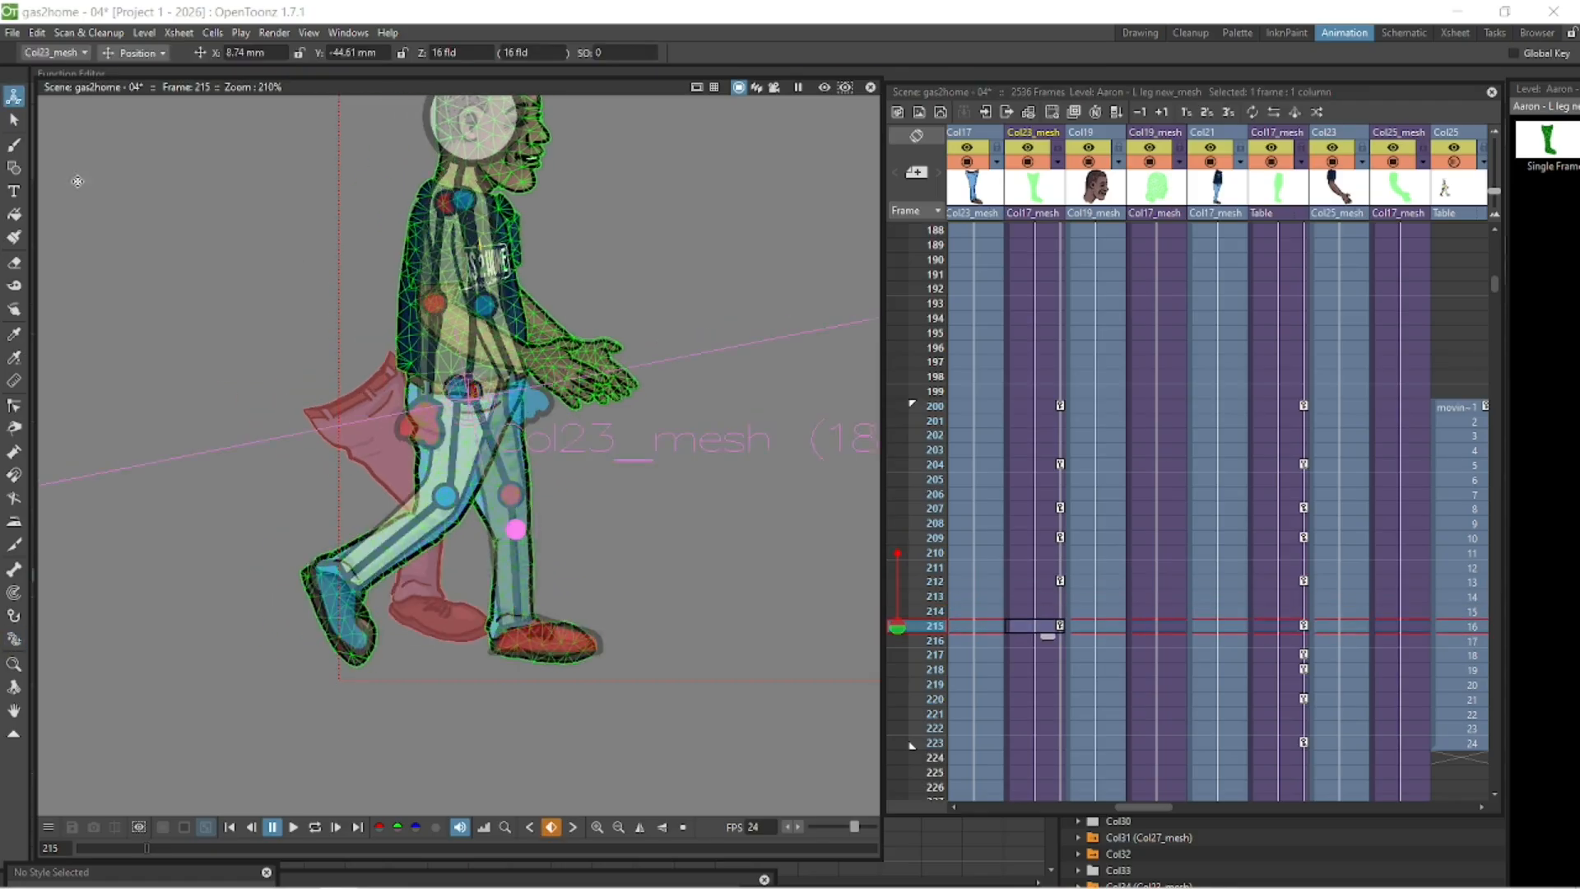
pyautogui.press('Down')
pyautogui.press('Down')
# - Nudge the left leg's position and bend its knee at frame 217
pyautogui.moveTo(554, 521); pyautogui.dragTo(535, 526)
pyautogui.moveTo(590, 655); pyautogui.dragTo(592, 644)
pyautogui.press('a')
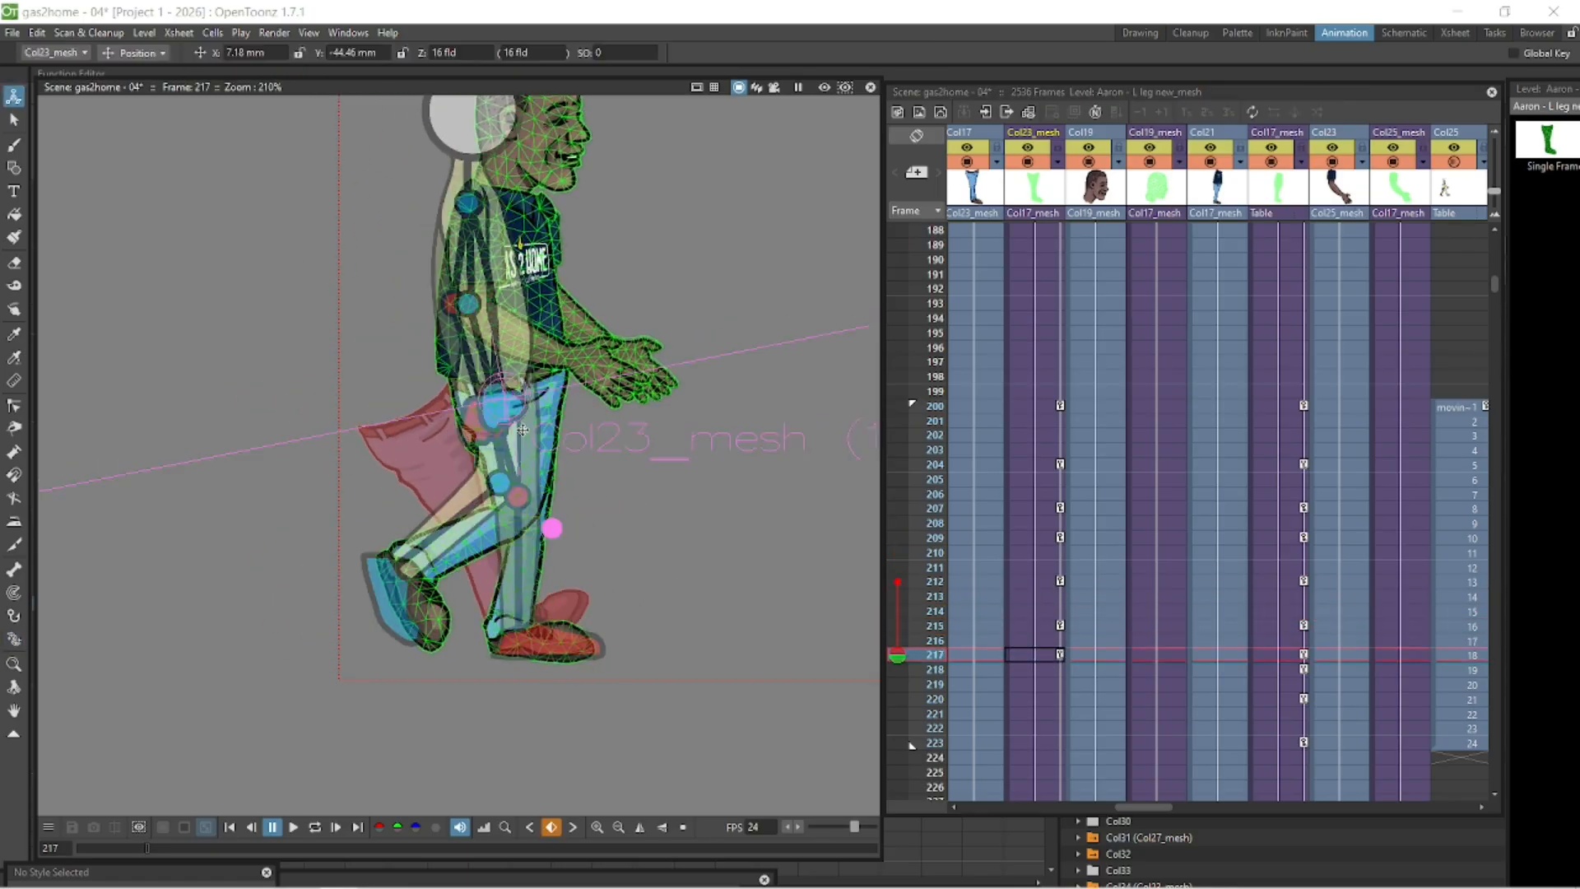
pyautogui.moveTo(550, 529); pyautogui.dragTo(544, 530)
pyautogui.press('x')
pyautogui.moveTo(527, 554); pyautogui.dragTo(529, 555)
pyautogui.click(1033, 656)
# - Adjust the left leg's pose at frame 218
pyautogui.press('Up')
pyautogui.press('Up')
pyautogui.press('Up')
pyautogui.press('Up')
pyautogui.press('Up')
pyautogui.press('Up')
pyautogui.press('Down')
pyautogui.press('Down')
pyautogui.press('Down')
pyautogui.press('Down')
pyautogui.press('Down')
pyautogui.press('Down')
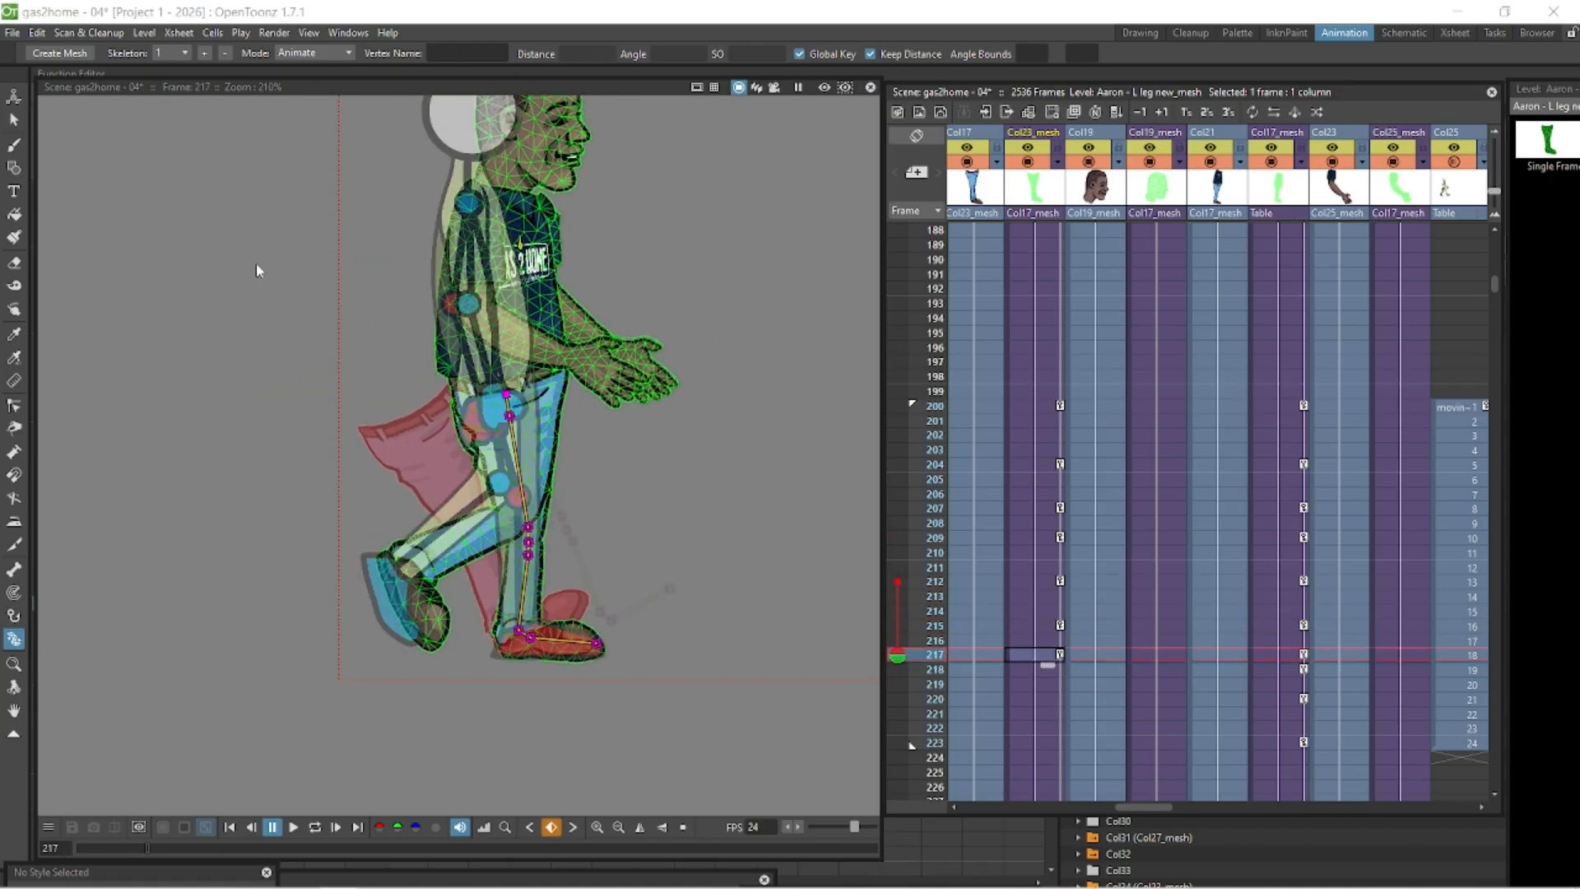
pyautogui.click(14, 96)
pyautogui.press('Down')
pyautogui.moveTo(638, 585); pyautogui.dragTo(629, 584)
pyautogui.press('x')
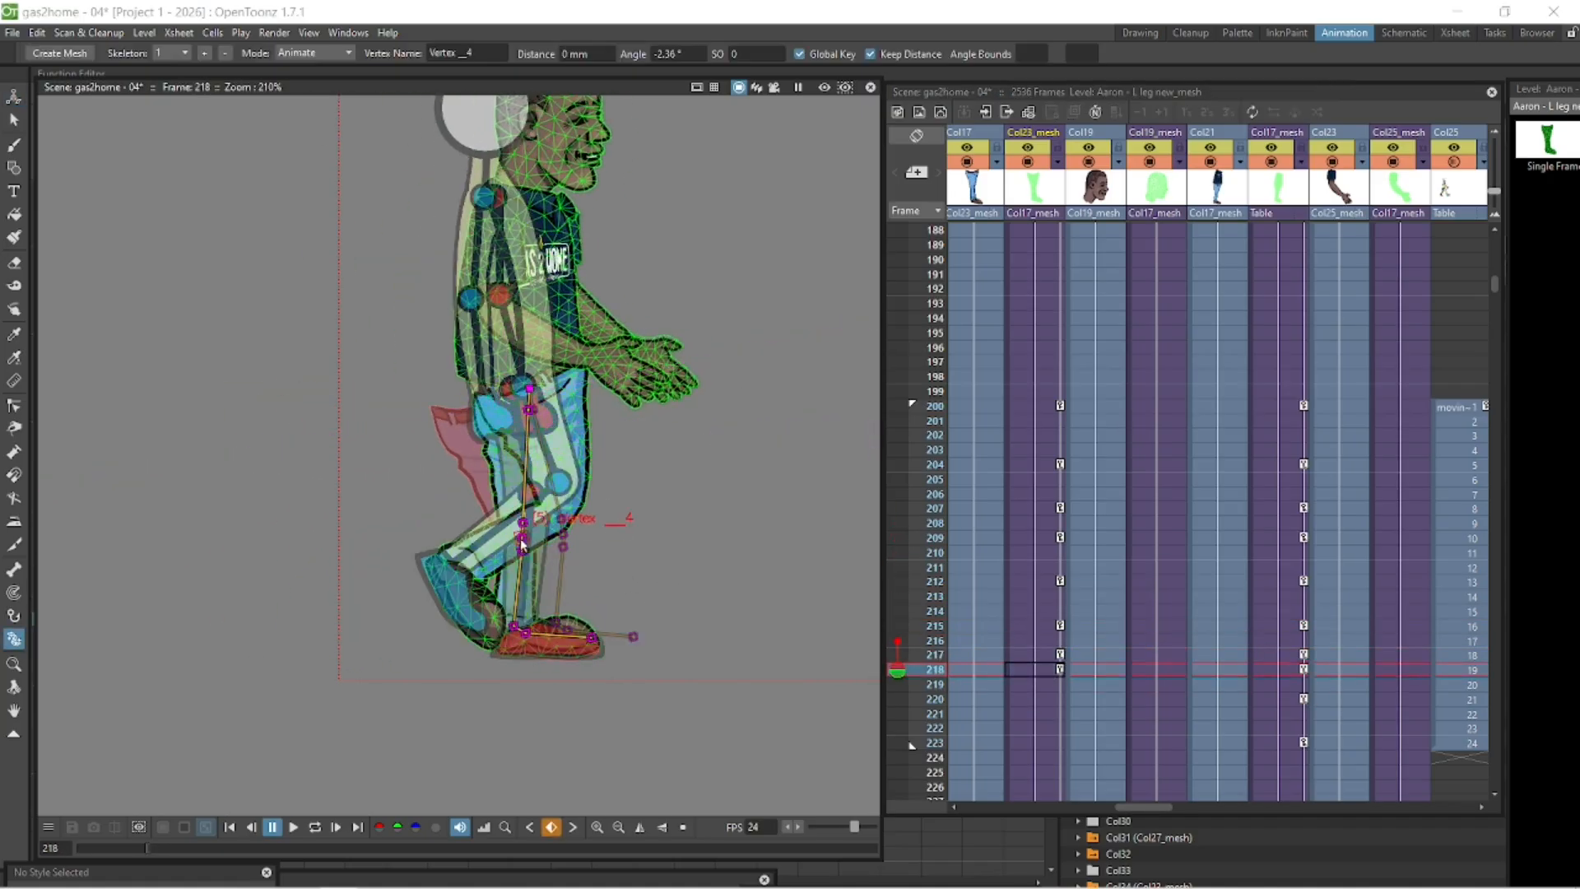
pyautogui.click(1033, 670)
# - Bend the left leg's knee and foot at frame 220
pyautogui.press('Up')
pyautogui.press('Down')
pyautogui.click(14, 97)
pyautogui.press('Down')
pyautogui.press('Down')
pyautogui.click(14, 638)
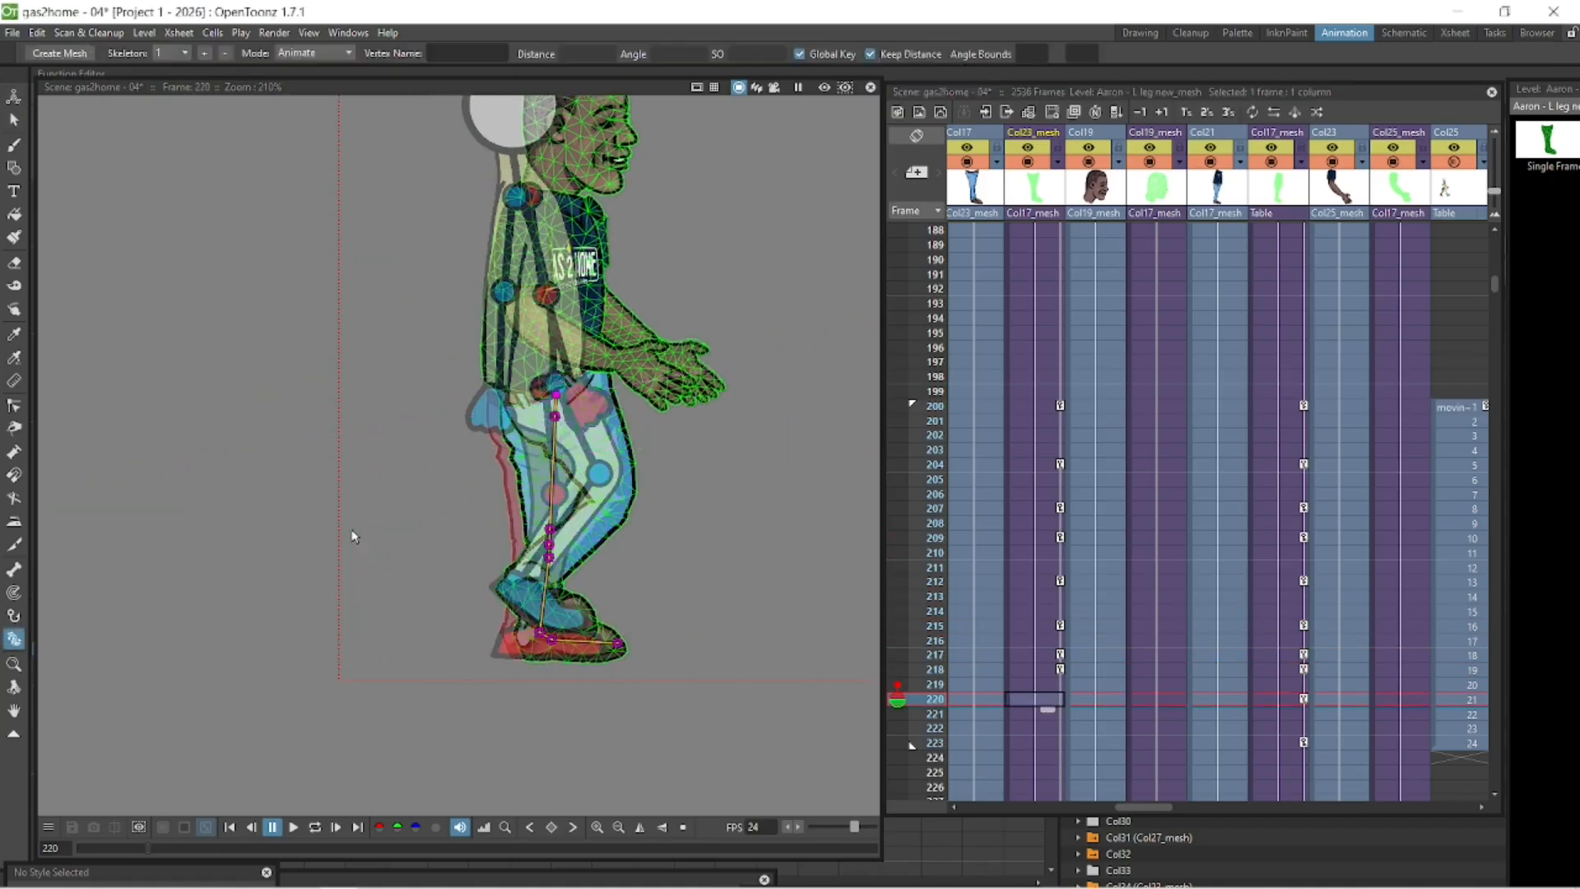
pyautogui.moveTo(540, 528); pyautogui.dragTo(533, 528)
pyautogui.click(1034, 699)
pyautogui.click(1034, 699)
pyautogui.moveTo(590, 637); pyautogui.dragTo(591, 636)
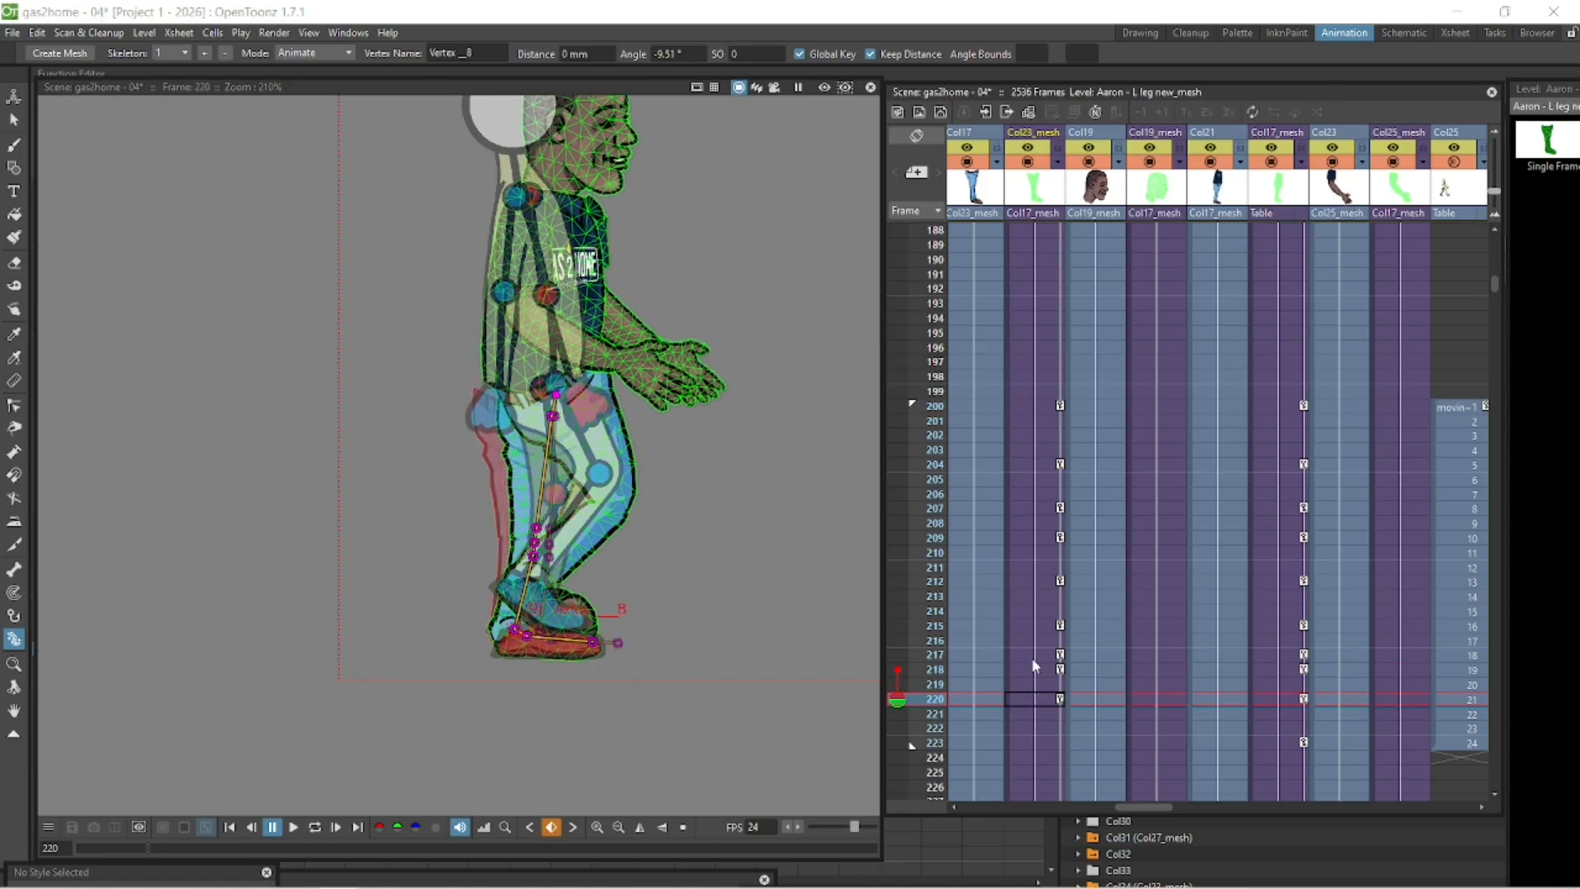
# - Shift the left leg's position at frame 223
pyautogui.press('Down')
pyautogui.press('Down')
pyautogui.press('Down')
pyautogui.moveTo(581, 523); pyautogui.dragTo(566, 519)
pyautogui.press('a')
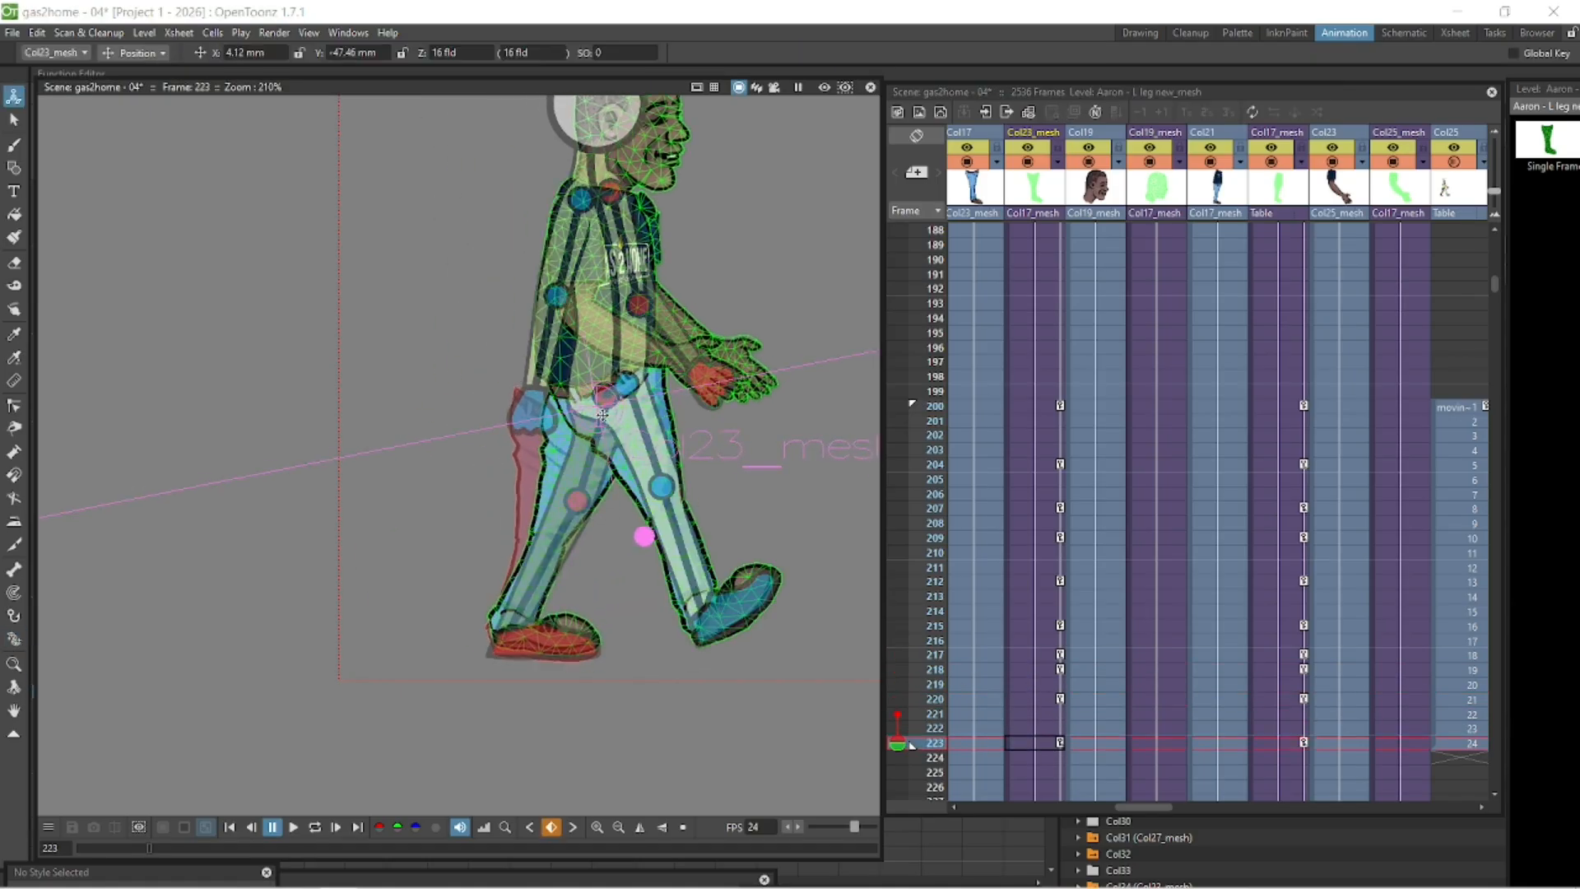
pyautogui.press('x')
# - Refine the left leg's knee bend at frame 223
pyautogui.scroll(4, 574, 587)
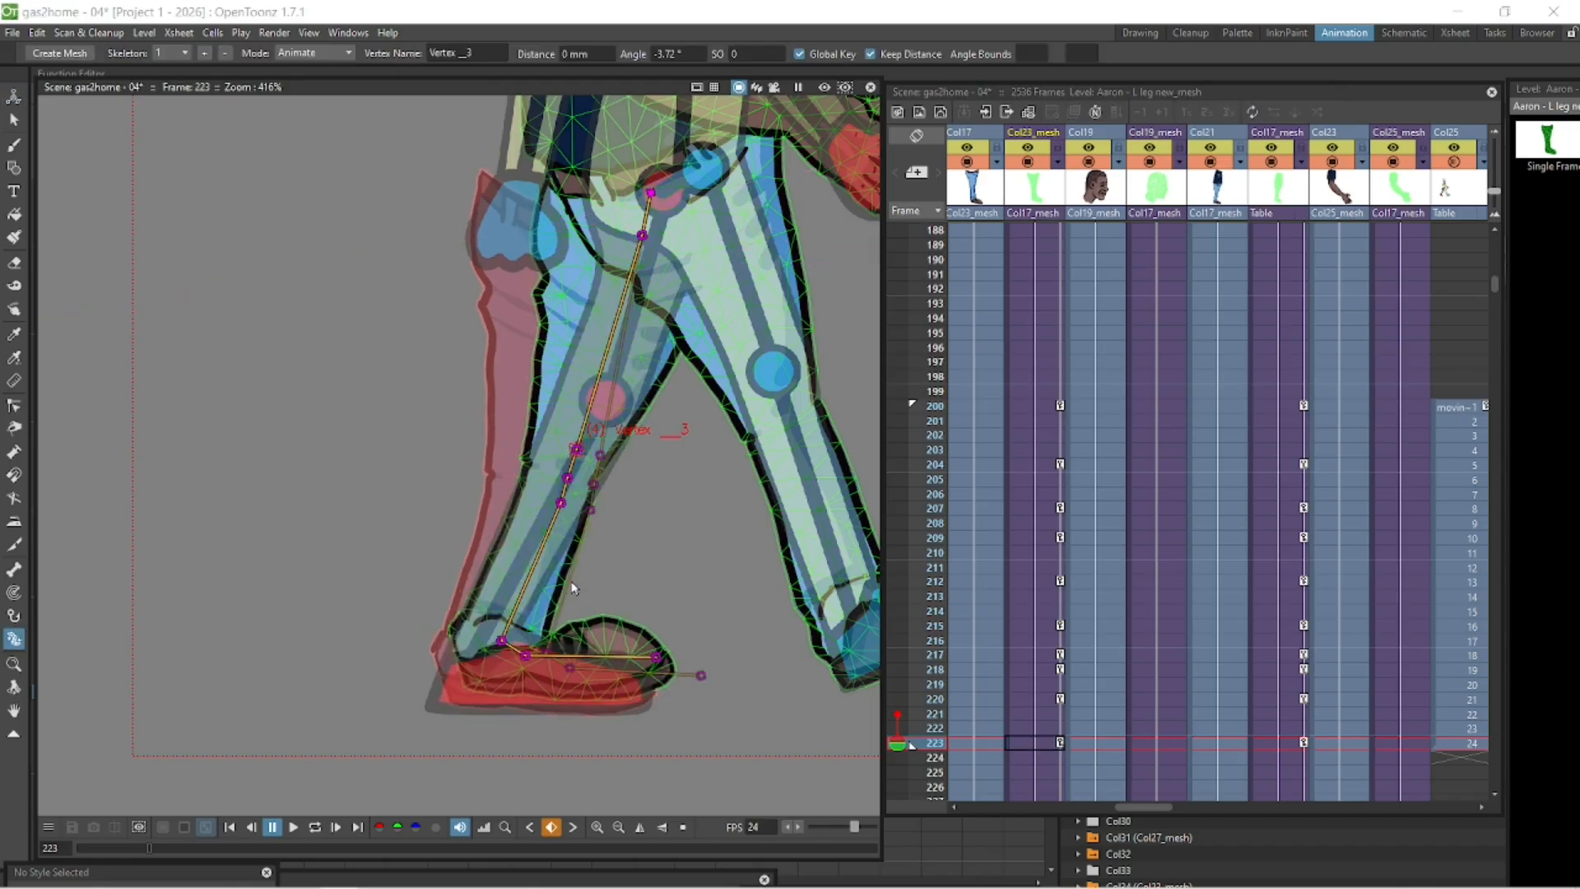
pyautogui.click(1459, 743)
pyautogui.click(1031, 745)
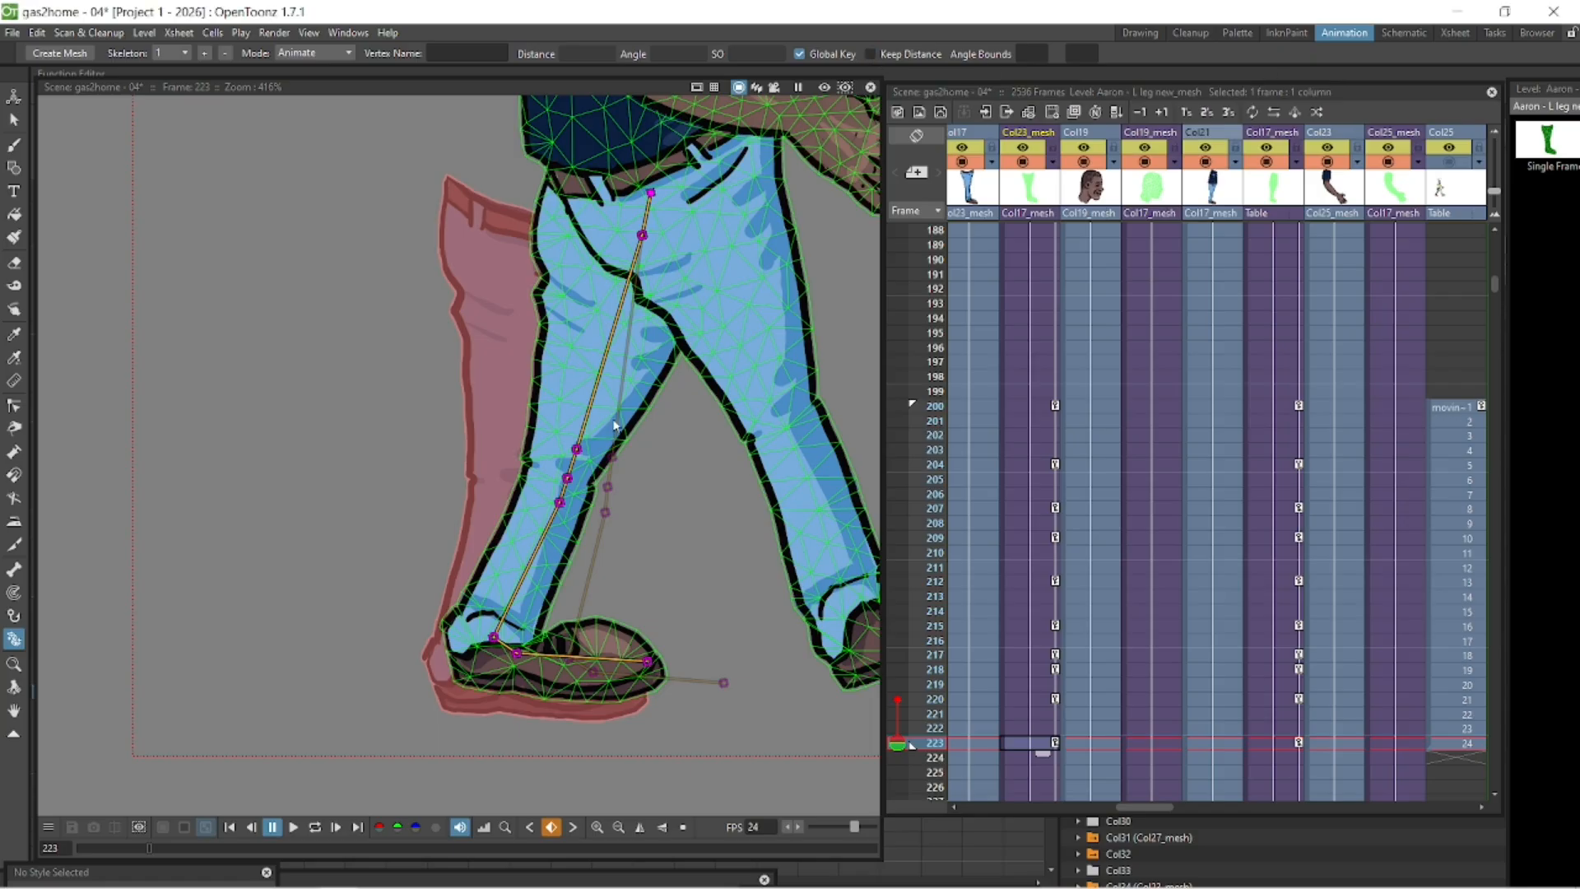
pyautogui.moveTo(563, 503); pyautogui.dragTo(559, 505)
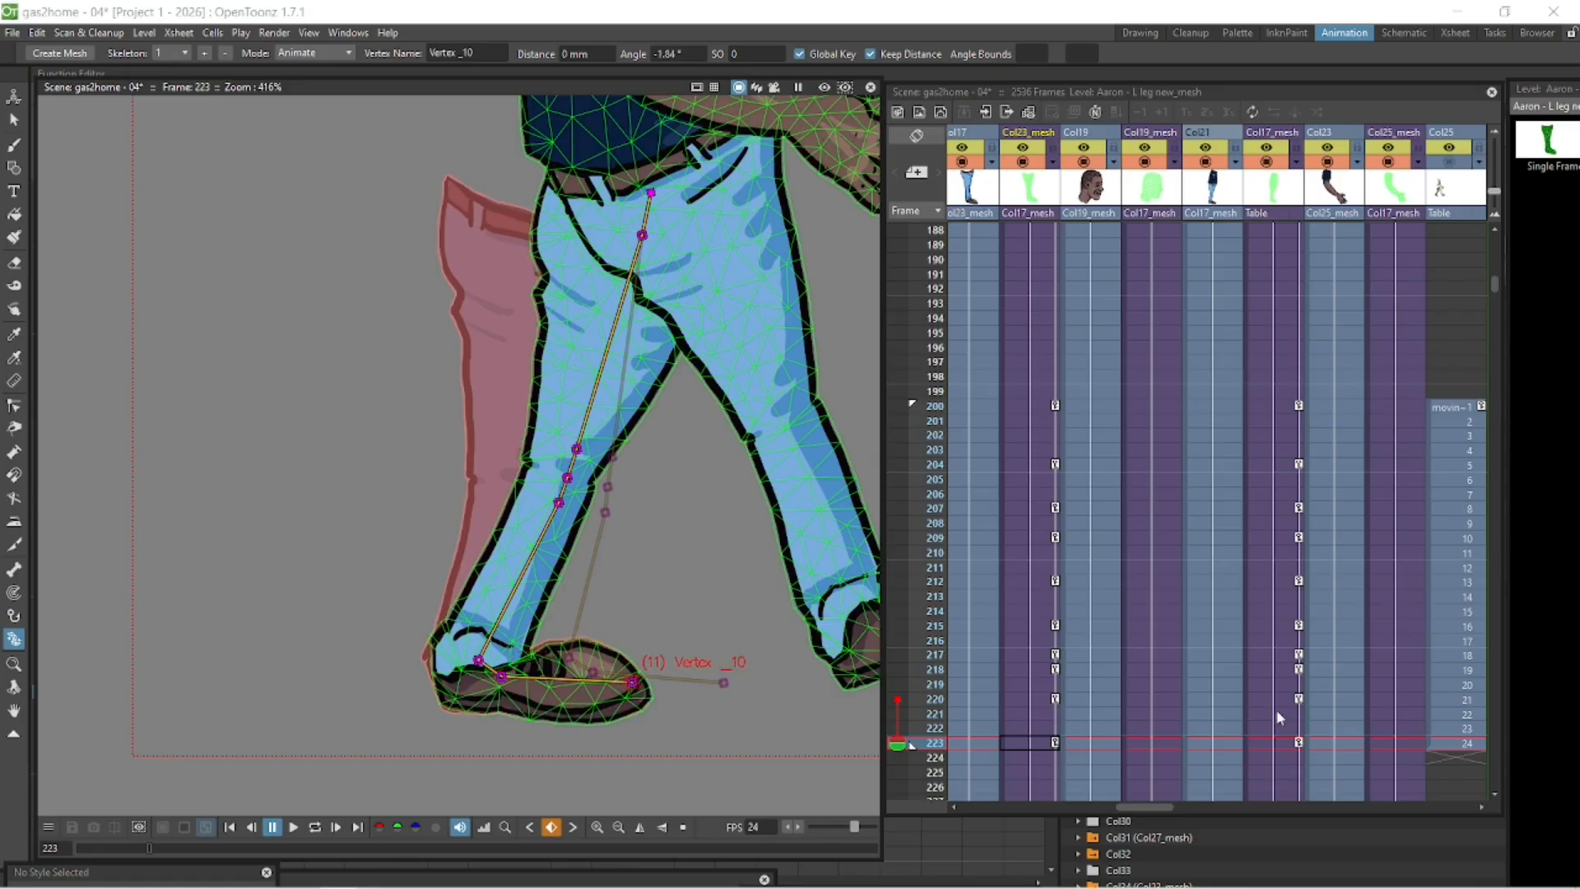
# - Step frame by frame through the left leg's keyframes from 216 to 221 to review its poses
pyautogui.click(1034, 697)
pyautogui.press('Down')
pyautogui.press('Down')
pyautogui.press('Down')
pyautogui.press('Up')
pyautogui.press('Up')
pyautogui.press('Up')
pyautogui.press('Up')
pyautogui.press('Up')
pyautogui.press('Up')
pyautogui.press('Up')
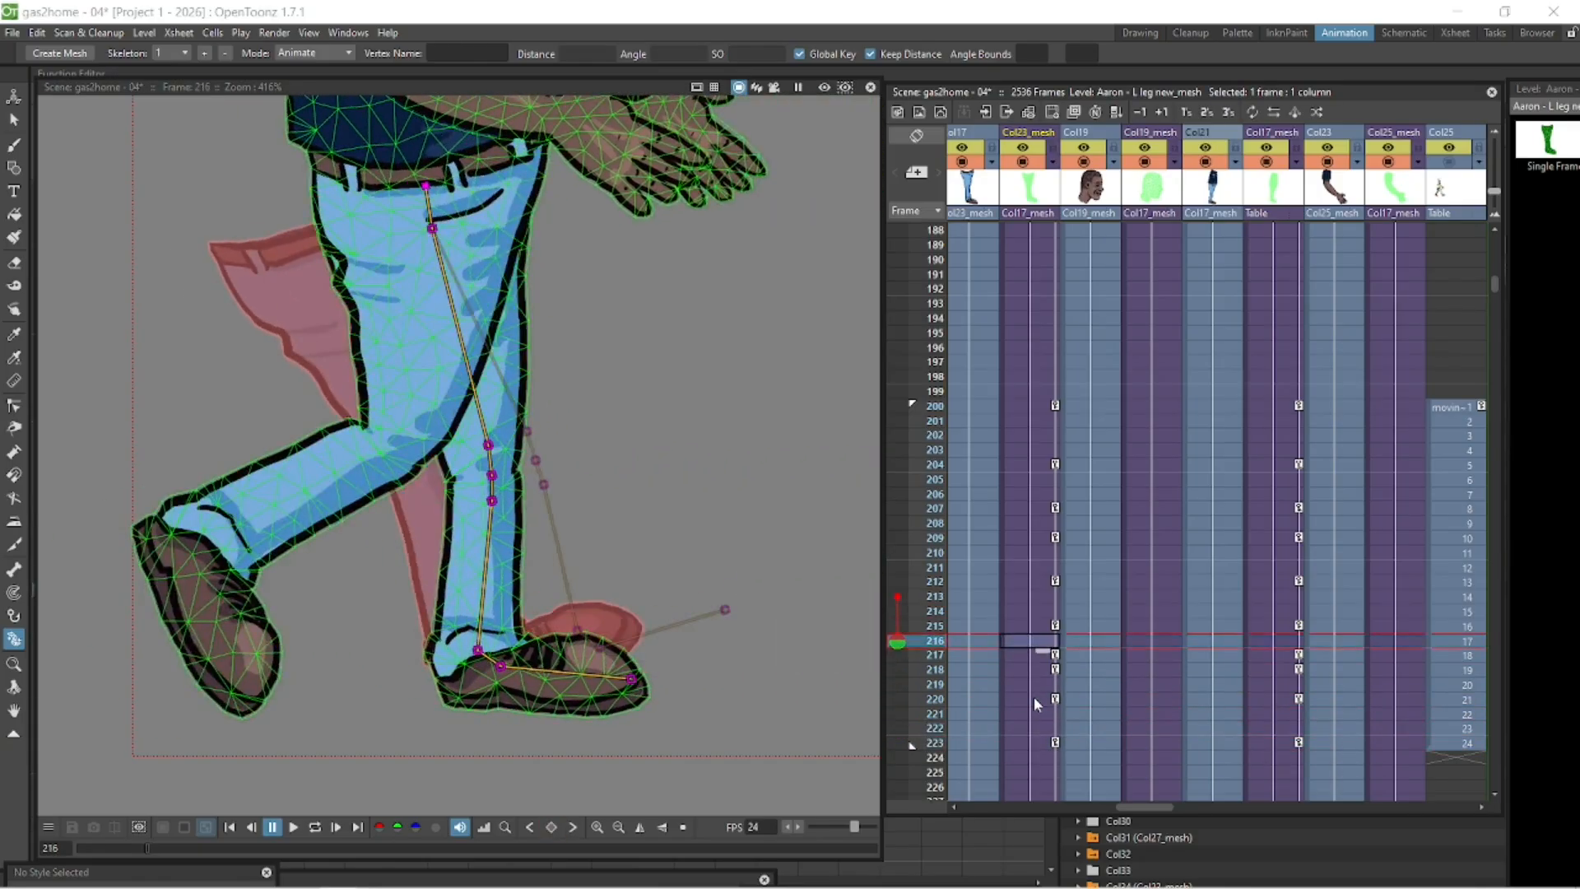
pyautogui.press('Down')
pyautogui.press('Down')
pyautogui.press('Down')
pyautogui.press('Down')
pyautogui.press('Down')
pyautogui.press('Down')
pyautogui.press('Down')
pyautogui.press('Down')
pyautogui.press('Up')
pyautogui.press('Up')
pyautogui.press('Up')
pyautogui.press('Up')
pyautogui.press('Up')
pyautogui.press('Up')
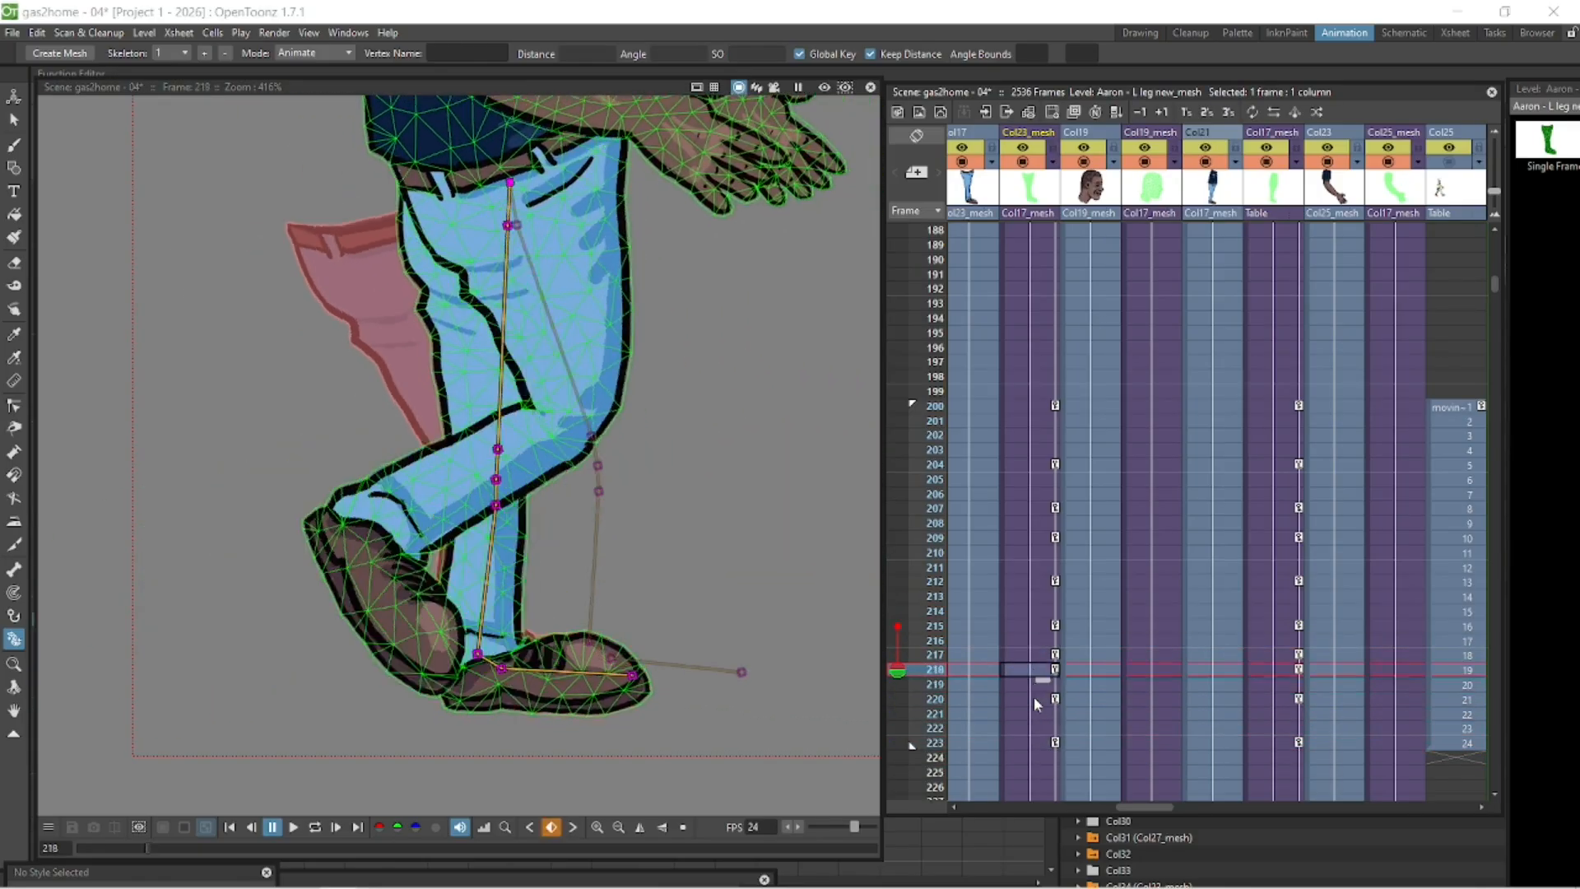
pyautogui.press('Up')
pyautogui.press('Down')
pyautogui.press('Down')
pyautogui.press('Down')
pyautogui.press('Down')
pyautogui.press('Down')
pyautogui.press('Down')
pyautogui.press('Down')
pyautogui.press('Up')
pyautogui.press('Up')
pyautogui.press('Up')
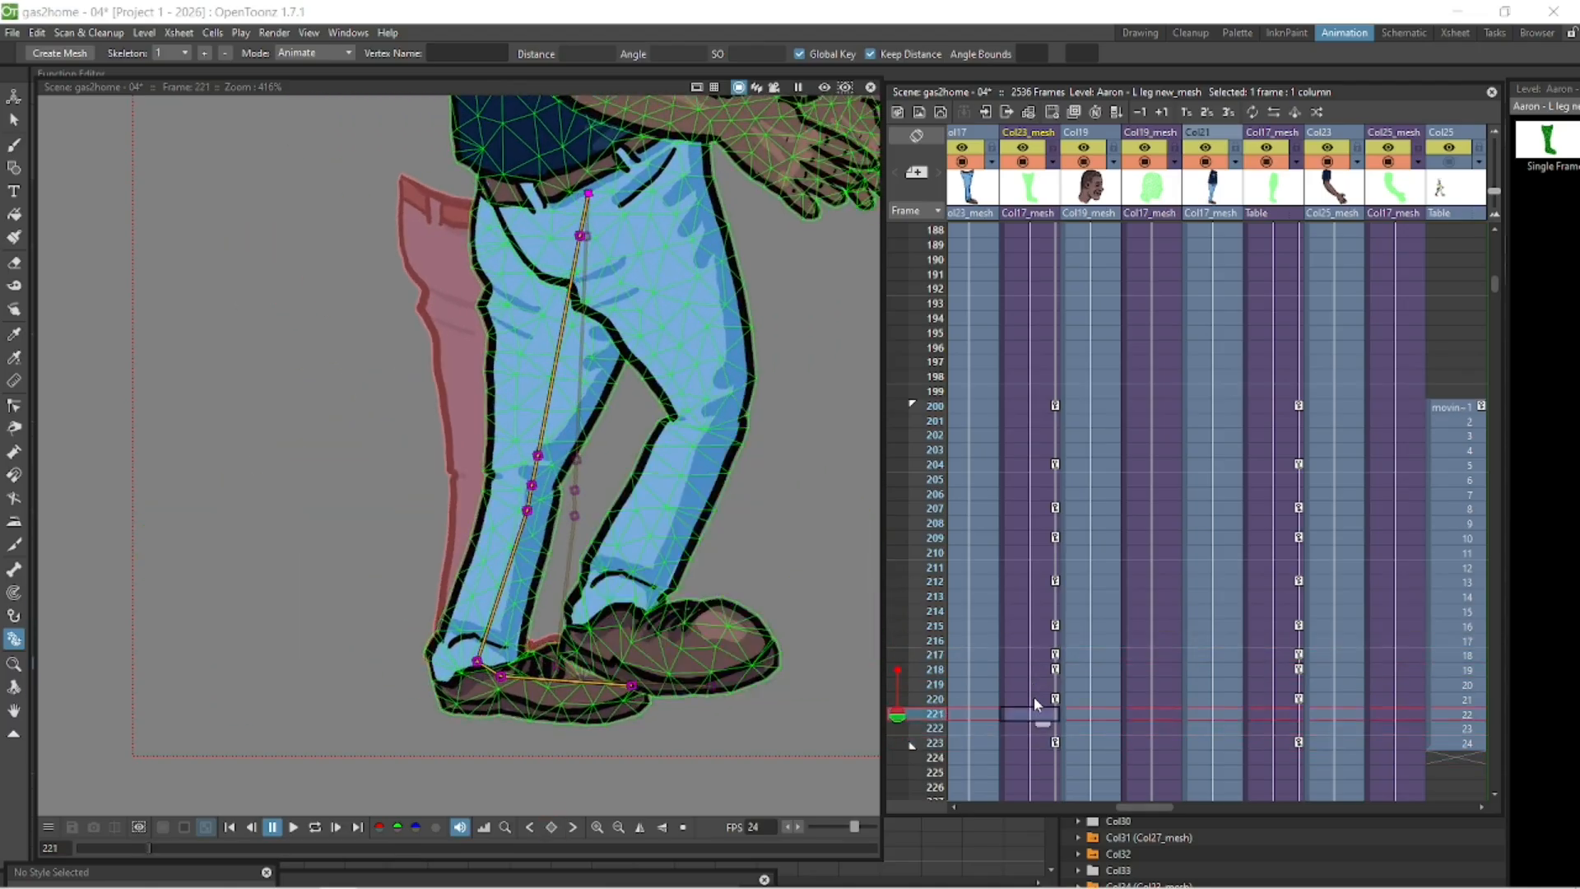
# - Adjust the left foot's heel and toe bones slightly at frame 223
pyautogui.press('Down')
pyautogui.press('Down')
pyautogui.moveTo(501, 677); pyautogui.dragTo(502, 681)
pyautogui.moveTo(632, 683); pyautogui.dragTo(632, 686)
# - Select the walk cycle template column and play back the scene to compare the character with the reference
pyautogui.click(1027, 700)
pyautogui.press('Down')
pyautogui.press('Down')
pyautogui.press('Down')
pyautogui.scroll(-2, 545, 494)
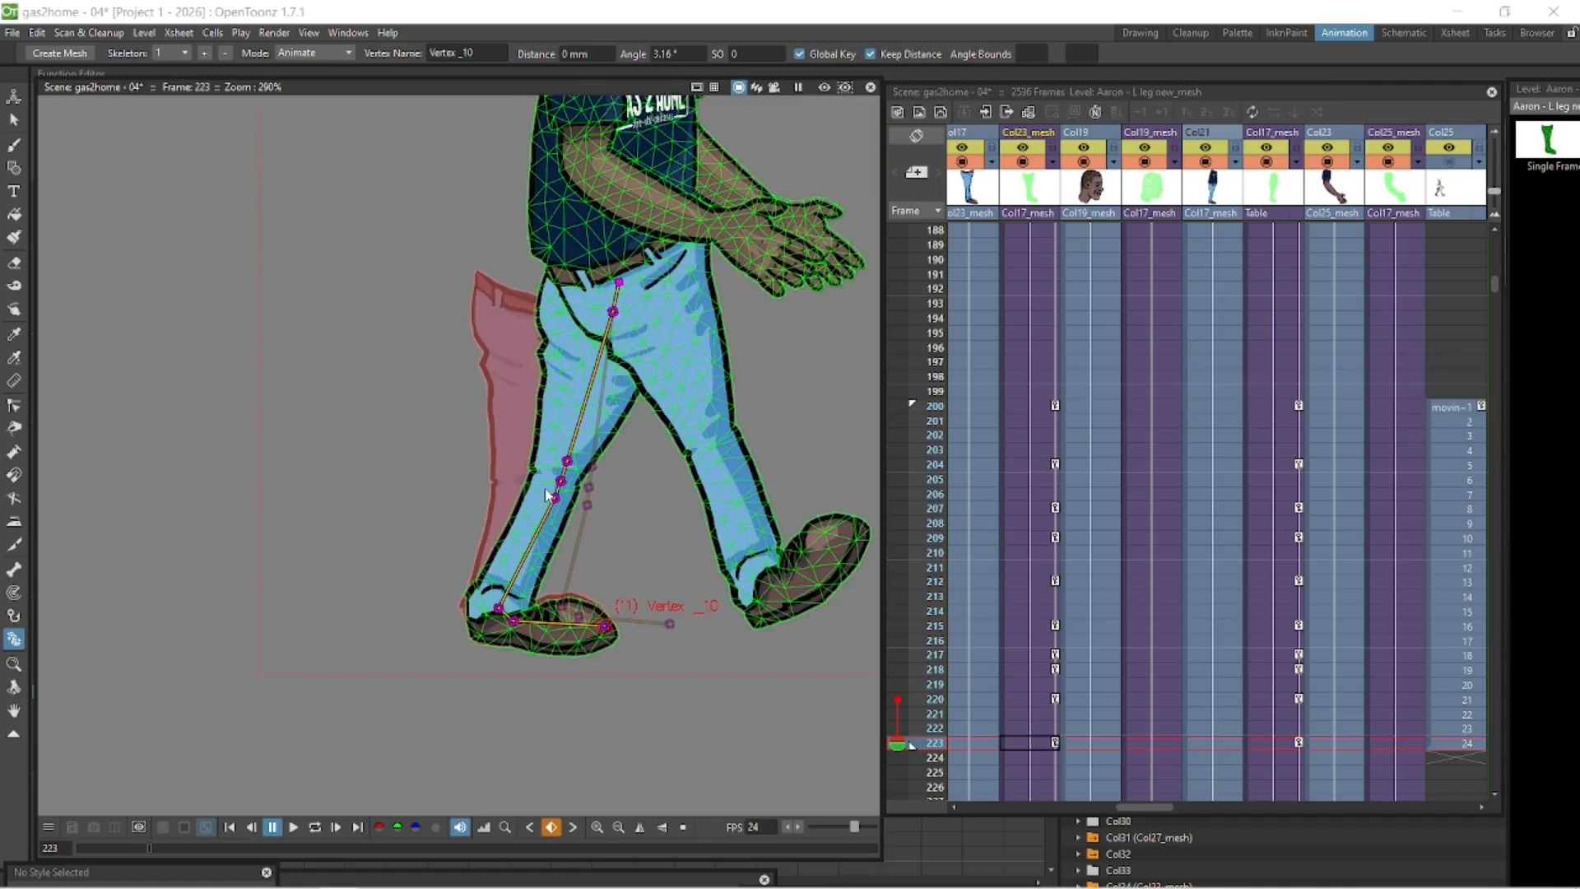
pyautogui.click(1439, 170)
pyautogui.scroll(-8, 594, 551)
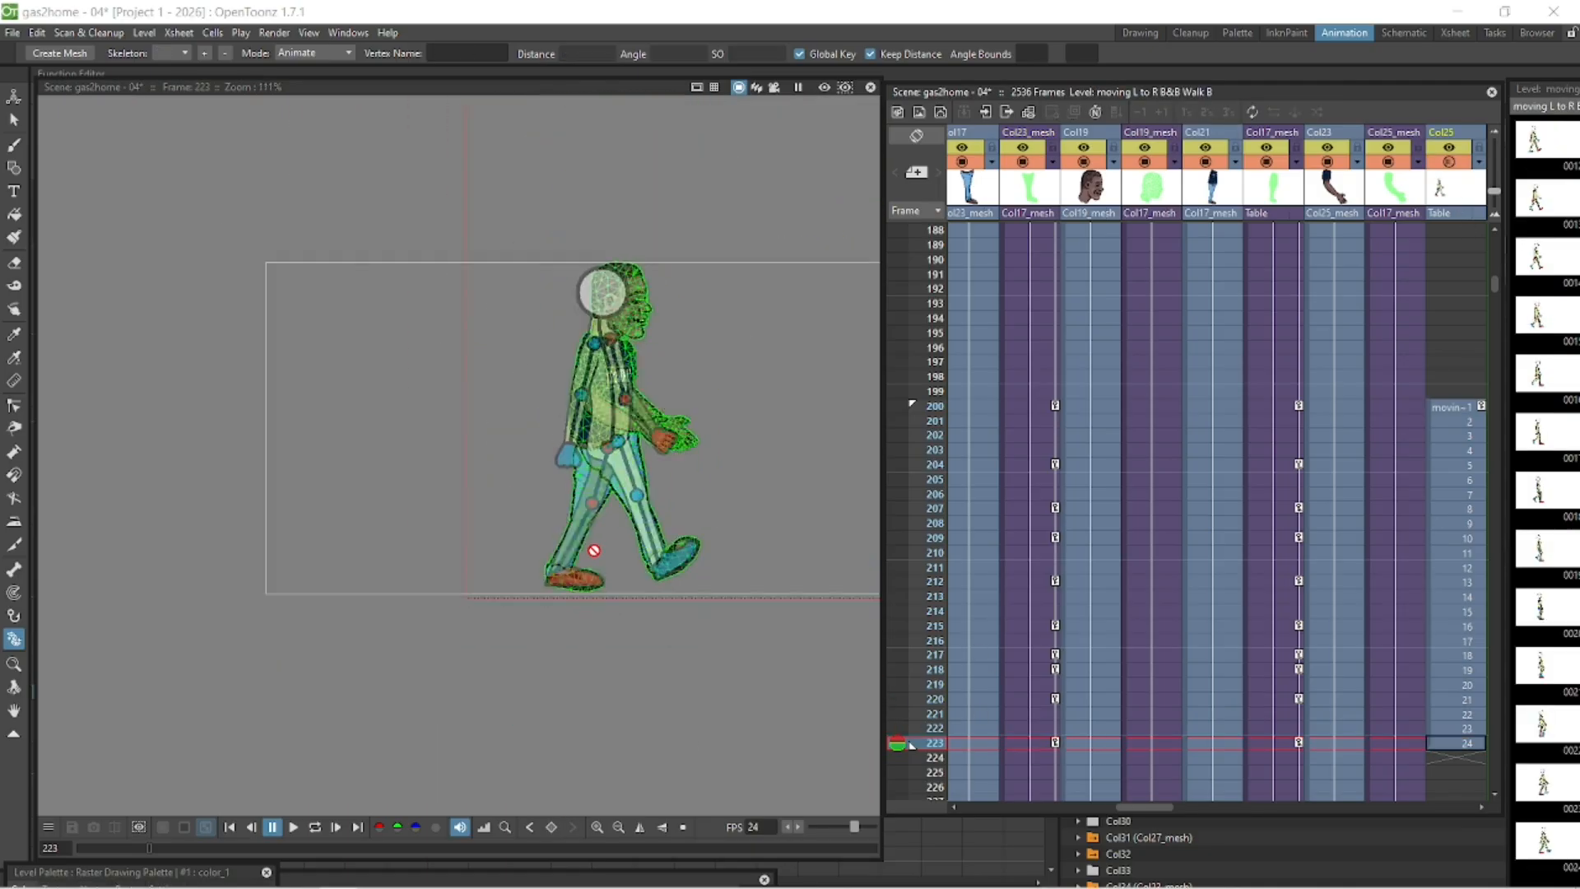
pyautogui.press('space')
pyautogui.moveTo(597, 591); pyautogui.dragTo(416, 616)
pyautogui.click(316, 828)
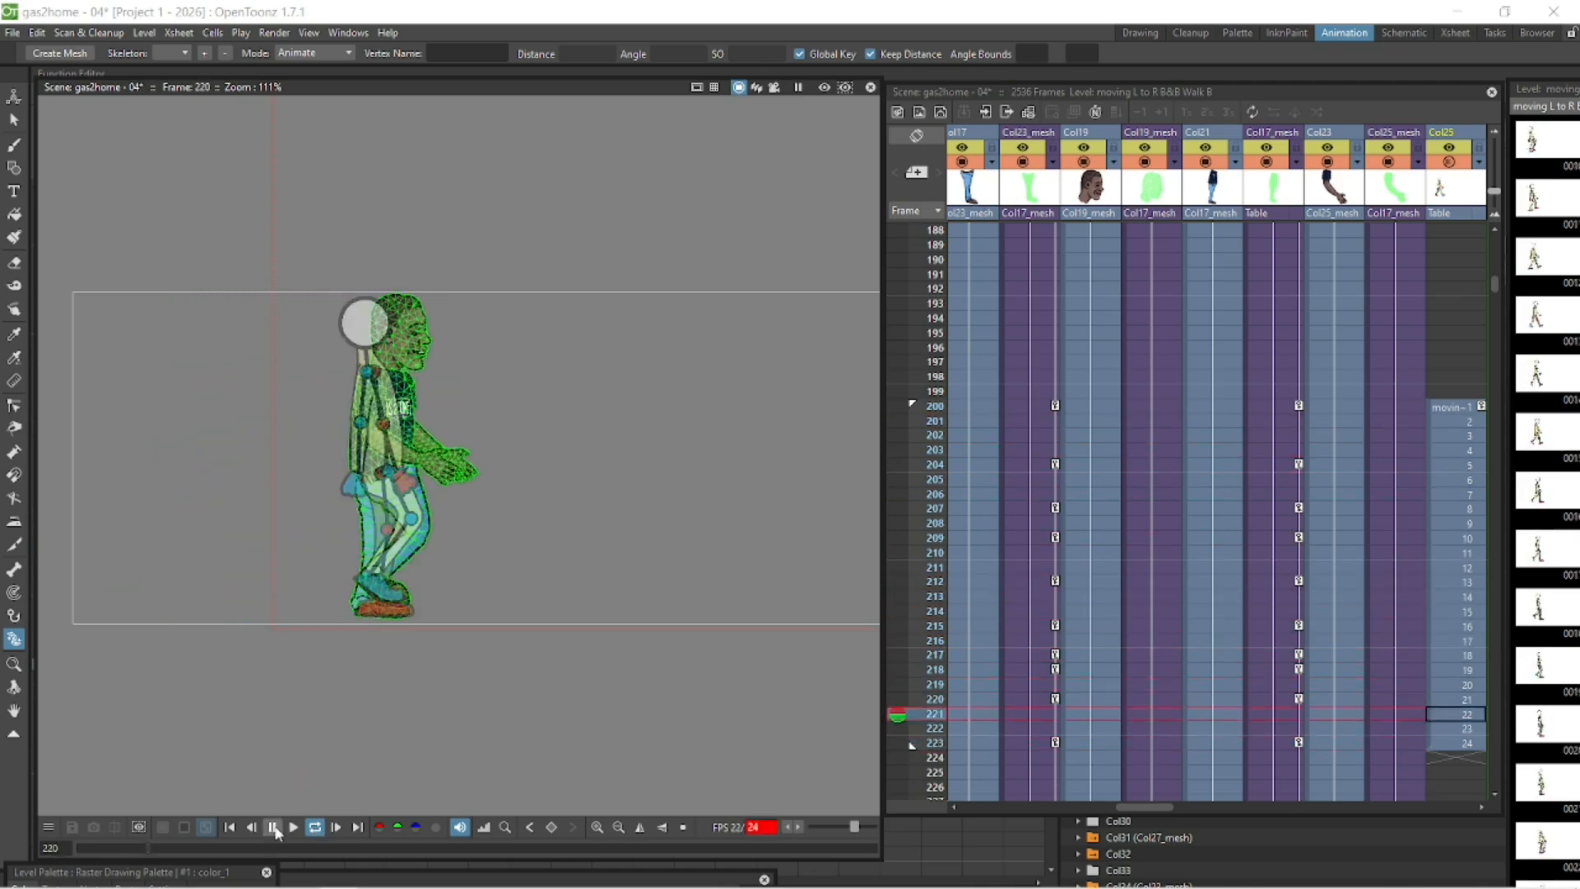
pyautogui.click(274, 828)
pyautogui.moveTo(594, 432); pyautogui.dragTo(599, 433)
pyautogui.click(316, 828)
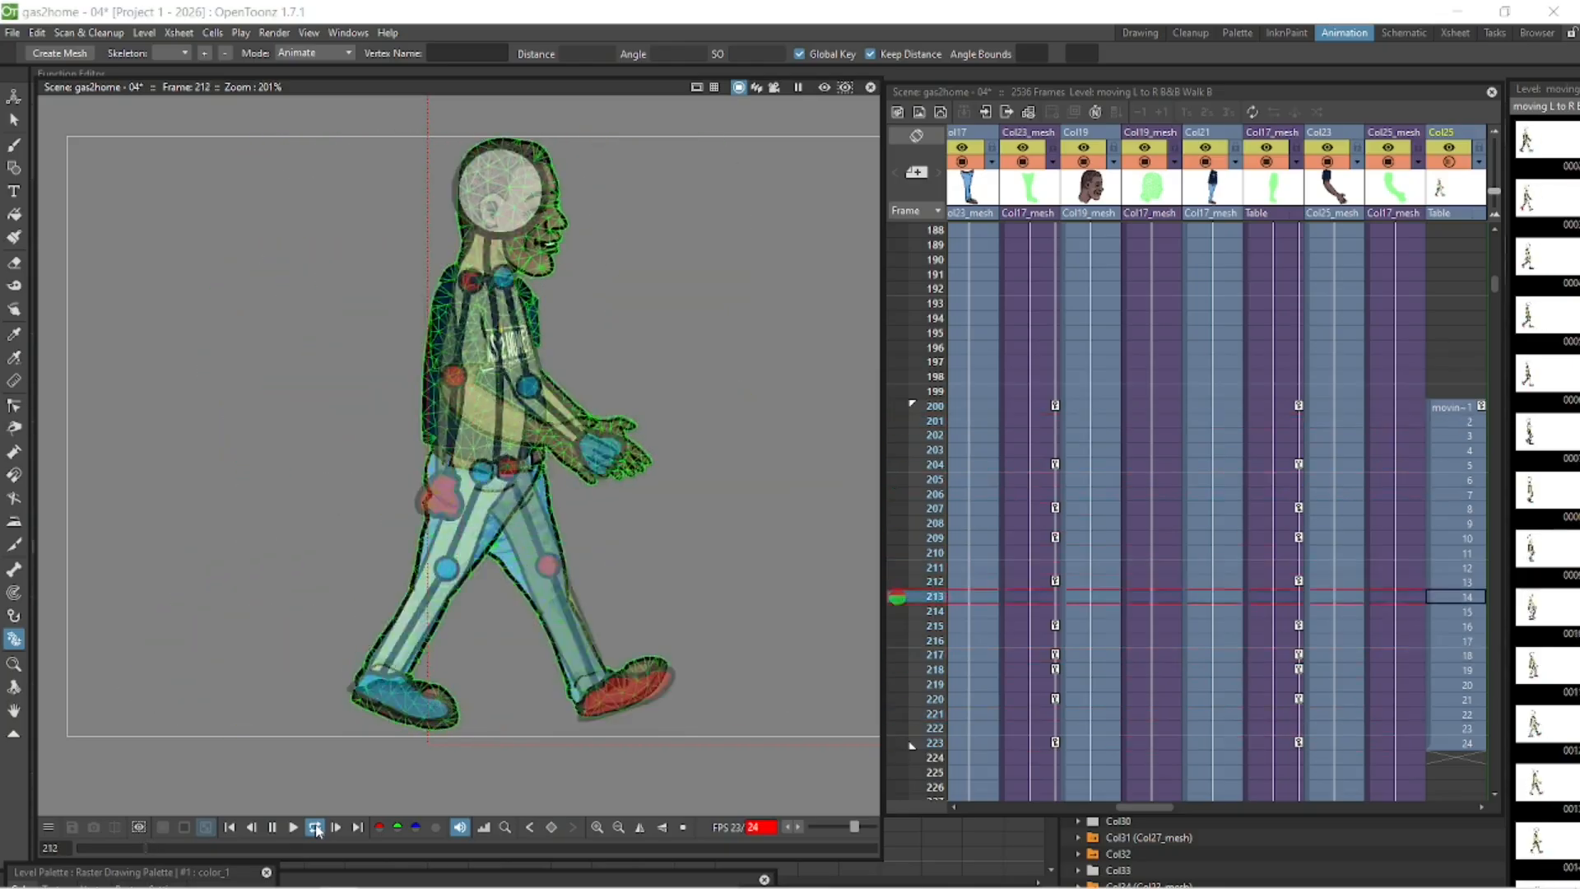
pyautogui.click(273, 826)
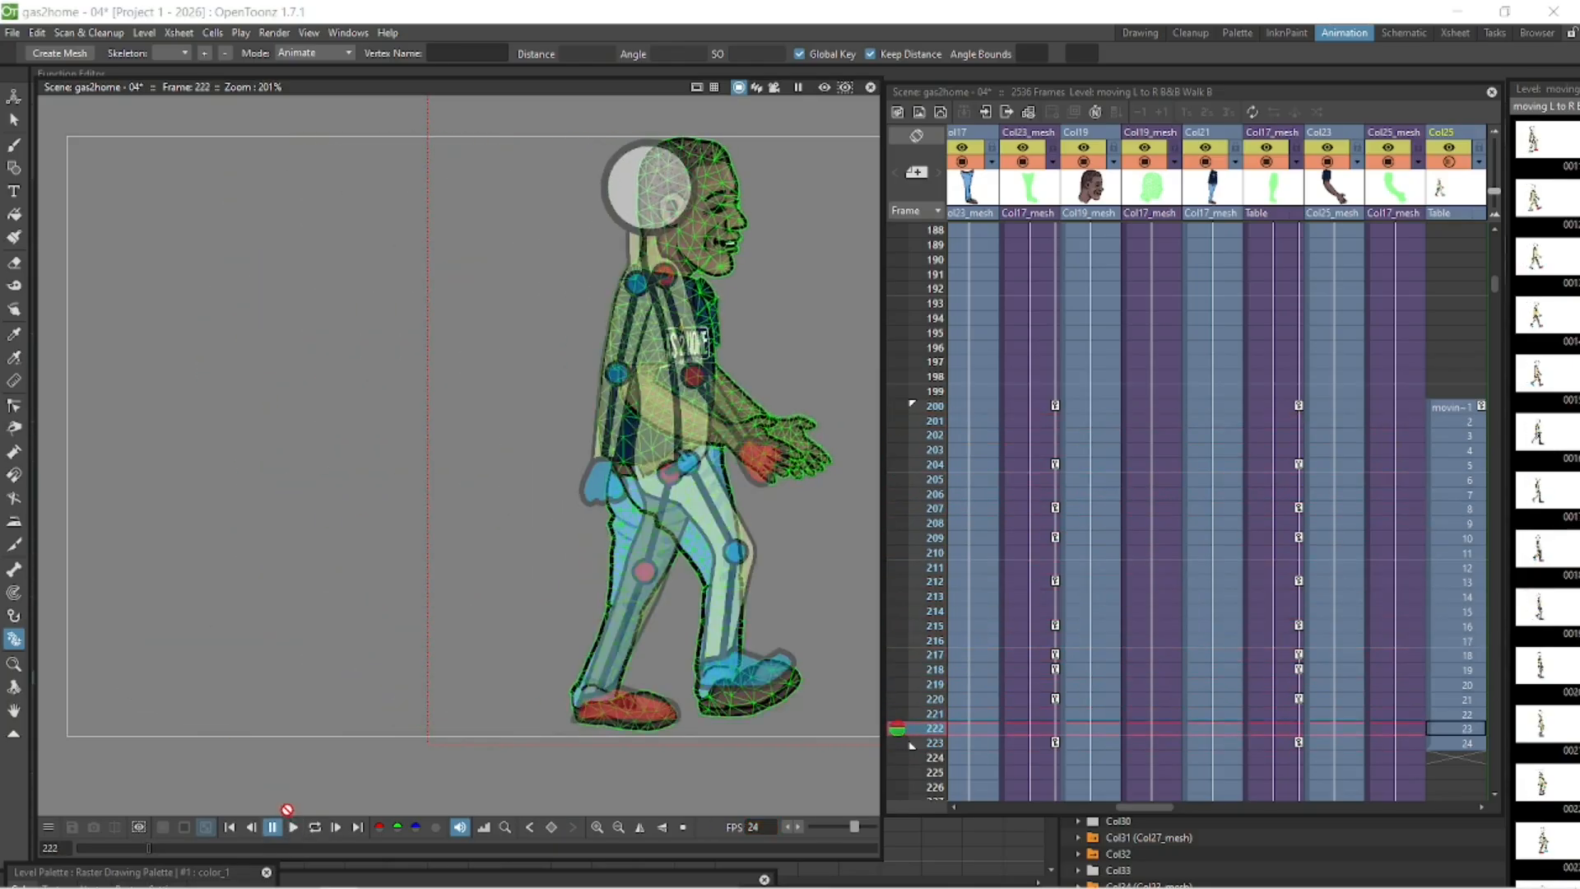
pyautogui.click(229, 827)
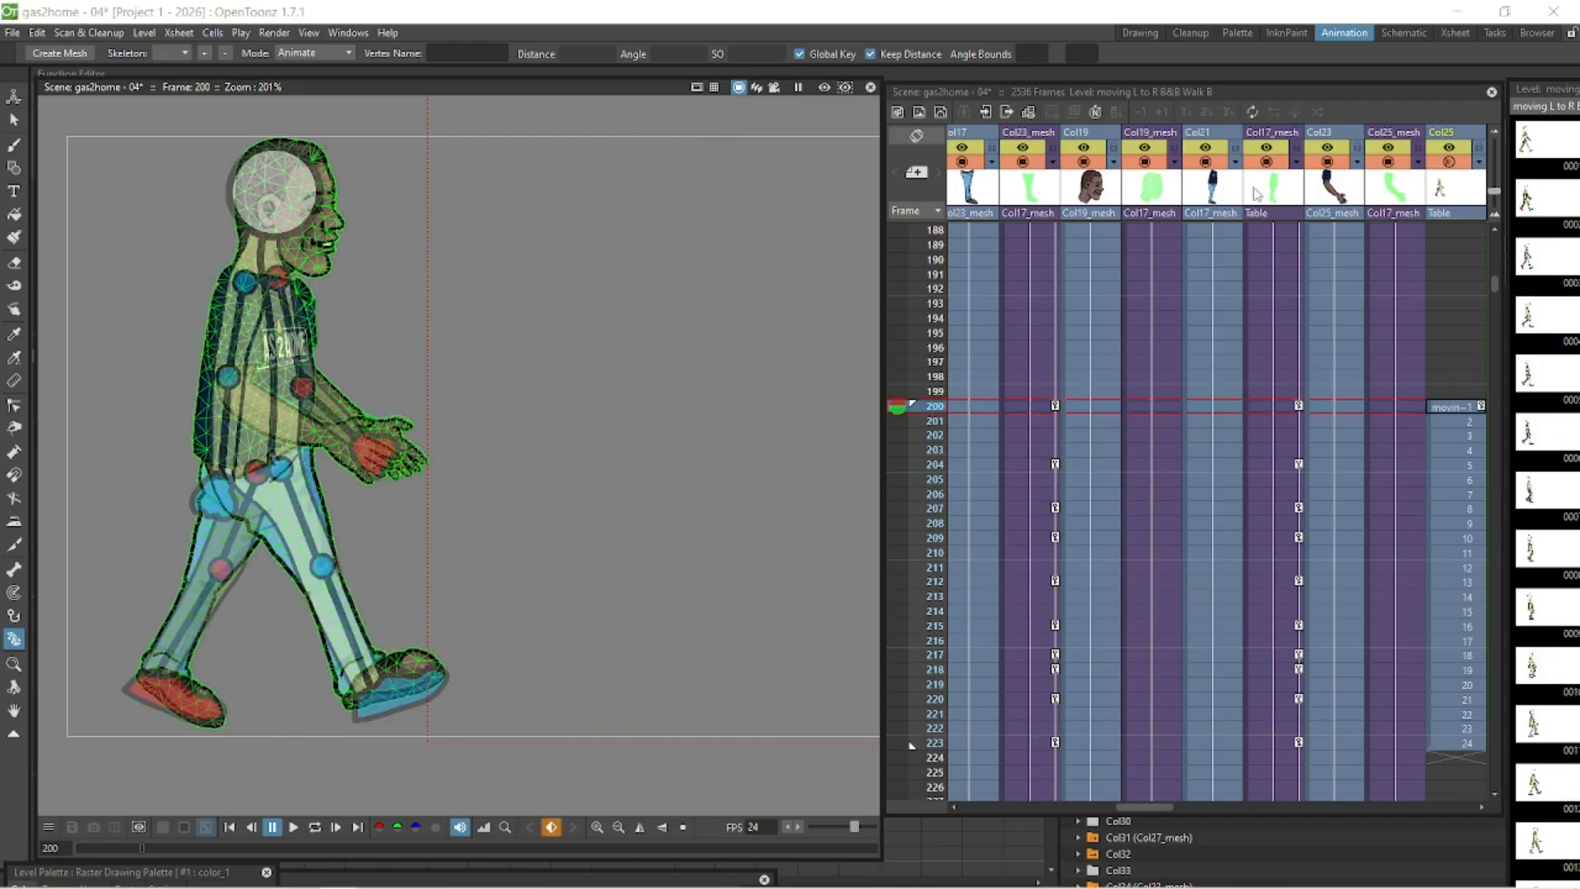
# - Pose the left arm's shoulder and elbow backward at frame 200
pyautogui.click(1389, 405)
pyautogui.moveTo(237, 367); pyautogui.dragTo(216, 362)
pyautogui.moveTo(293, 443); pyautogui.dragTo(189, 496)
pyautogui.scroll(2, 323, 411)
pyautogui.moveTo(206, 593); pyautogui.dragTo(196, 591)
# - Rotate the left arm forward at frames 204 and 207
pyautogui.click(1408, 466)
pyautogui.moveTo(290, 492); pyautogui.dragTo(323, 491)
pyautogui.click(1408, 510)
pyautogui.moveTo(363, 350); pyautogui.dragTo(377, 350)
pyautogui.moveTo(424, 479); pyautogui.dragTo(439, 475)
# - Swing the left arm further forward at frames 210 and 213
pyautogui.click(1402, 494)
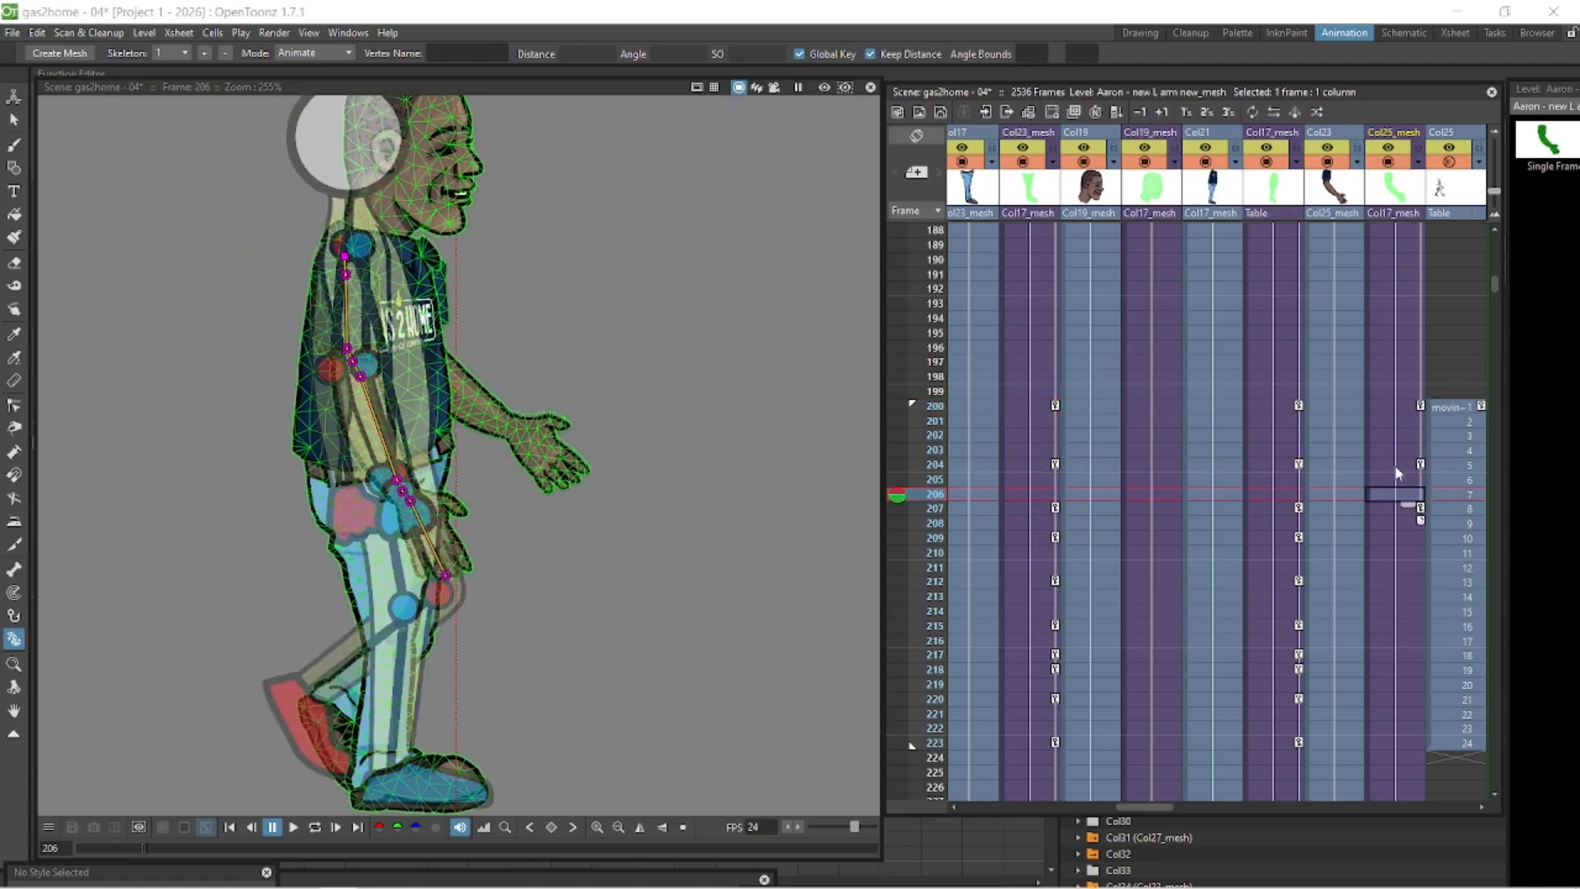
pyautogui.click(1397, 553)
pyautogui.moveTo(454, 351); pyautogui.dragTo(467, 351)
pyautogui.moveTo(543, 465); pyautogui.dragTo(571, 448)
pyautogui.click(1398, 597)
pyautogui.moveTo(469, 351); pyautogui.dragTo(547, 350)
pyautogui.moveTo(642, 457); pyautogui.dragTo(655, 446)
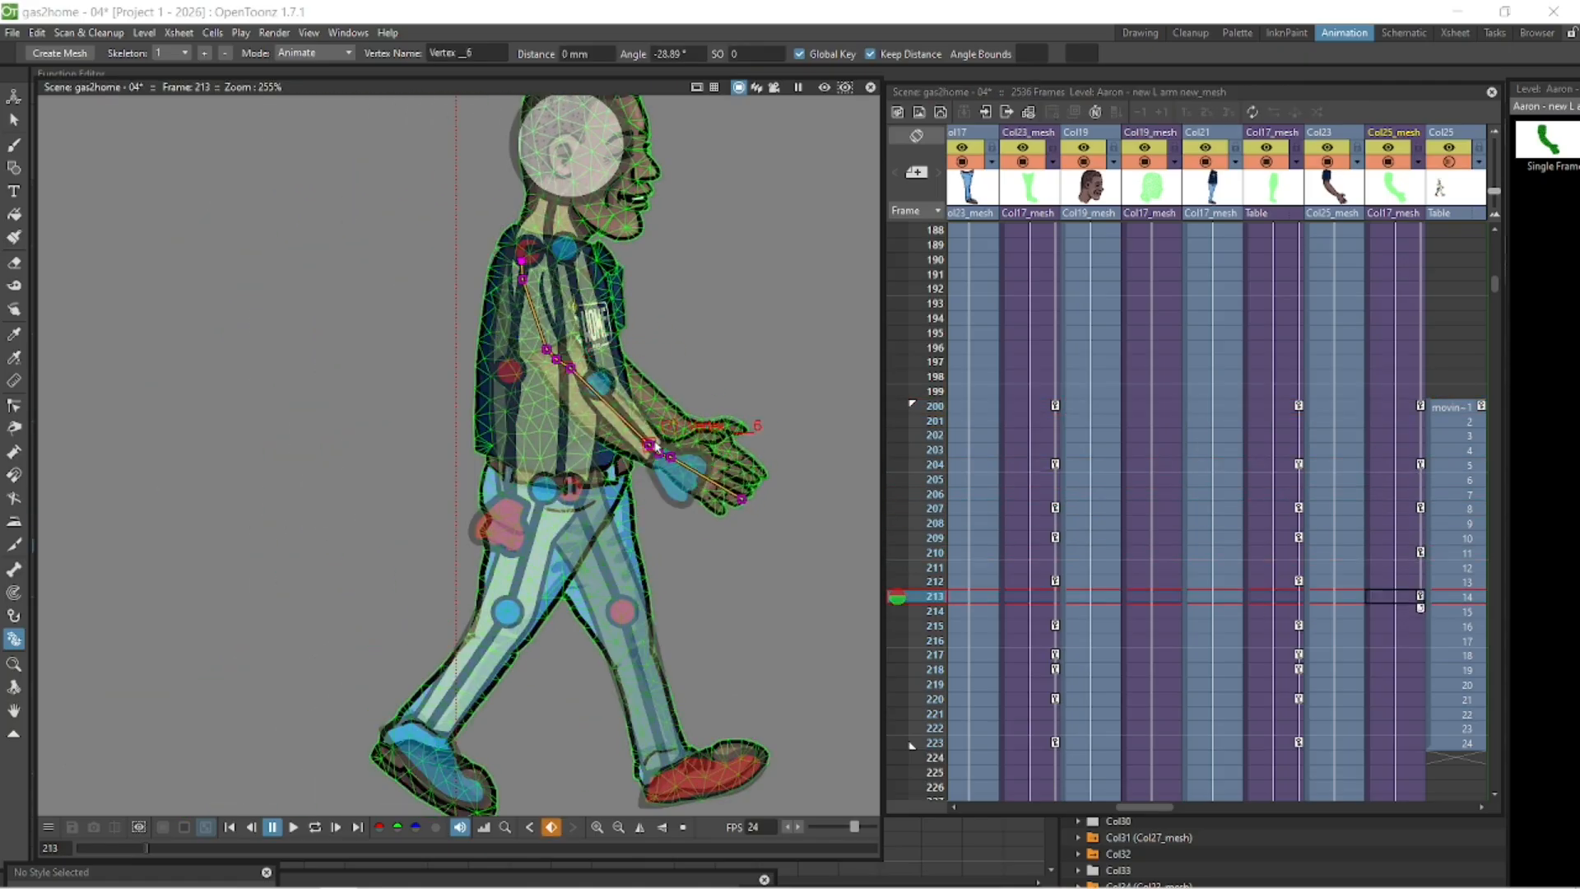
# - Adjust the left arm's shoulder at frame 212 and its forearm at frame 216
pyautogui.click(1393, 582)
pyautogui.moveTo(521, 351); pyautogui.dragTo(531, 346)
pyautogui.click(1397, 640)
pyautogui.moveTo(630, 445); pyautogui.dragTo(714, 441)
pyautogui.click(1397, 625)
pyautogui.click(1393, 583)
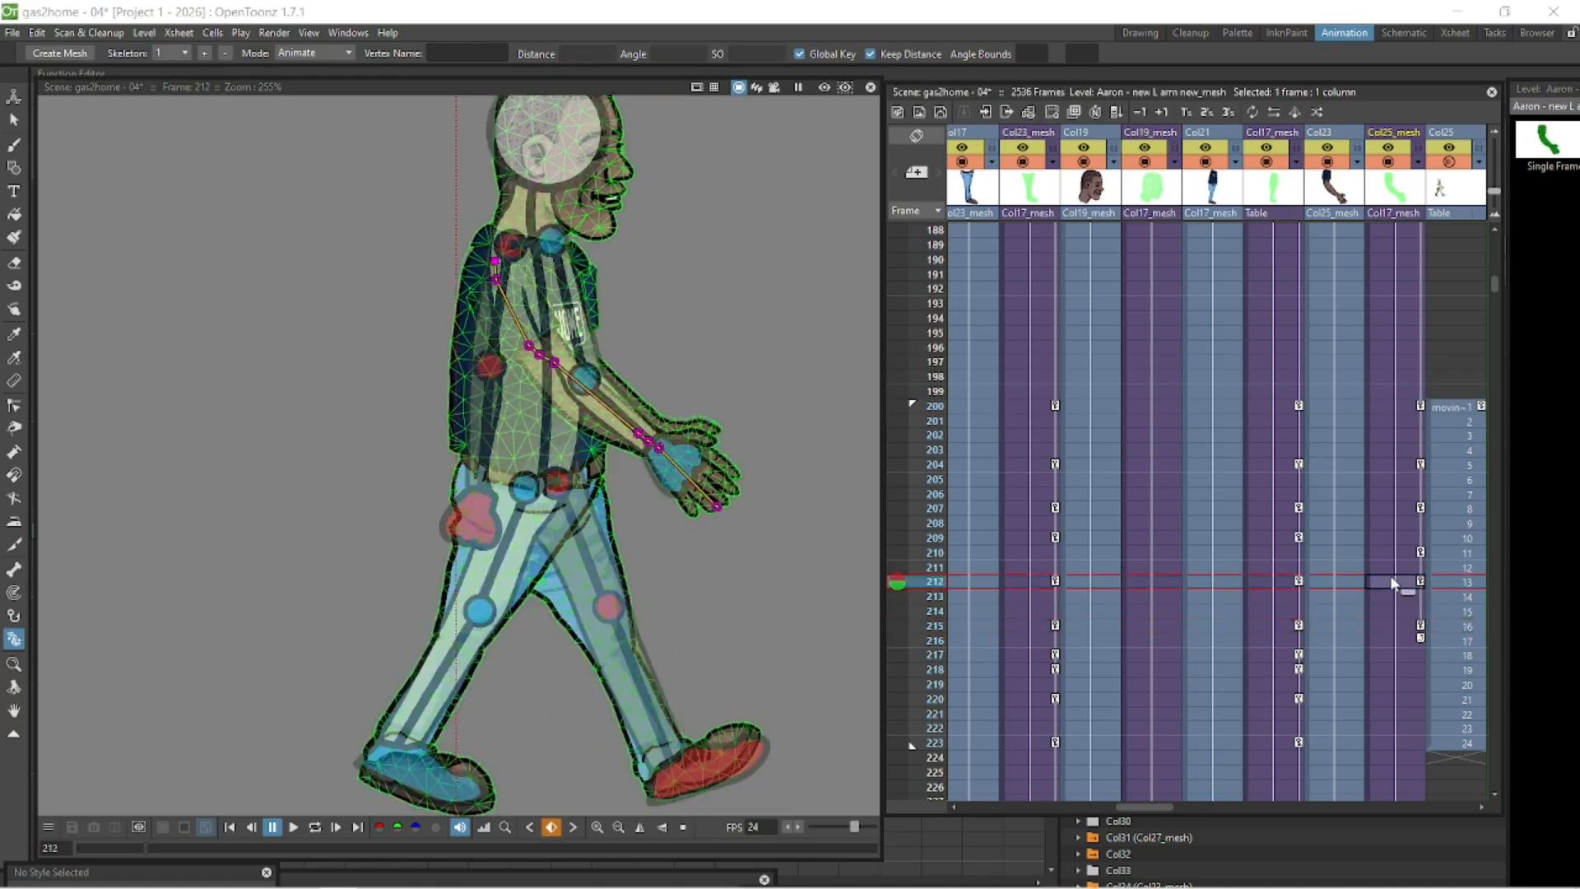
# - Swing the left arm back at frames 218, 220 and 223
pyautogui.click(1395, 669)
pyautogui.moveTo(672, 353)
pyautogui.mouseDown()
pyautogui.moveTo(635, 355)
pyautogui.moveTo(650, 353)
pyautogui.mouseUp()
pyautogui.click(1395, 699)
pyautogui.moveTo(666, 492); pyautogui.dragTo(653, 494)
pyautogui.click(1395, 743)
pyautogui.moveTo(716, 353); pyautogui.dragTo(697, 349)
pyautogui.moveTo(675, 484); pyautogui.dragTo(663, 483)
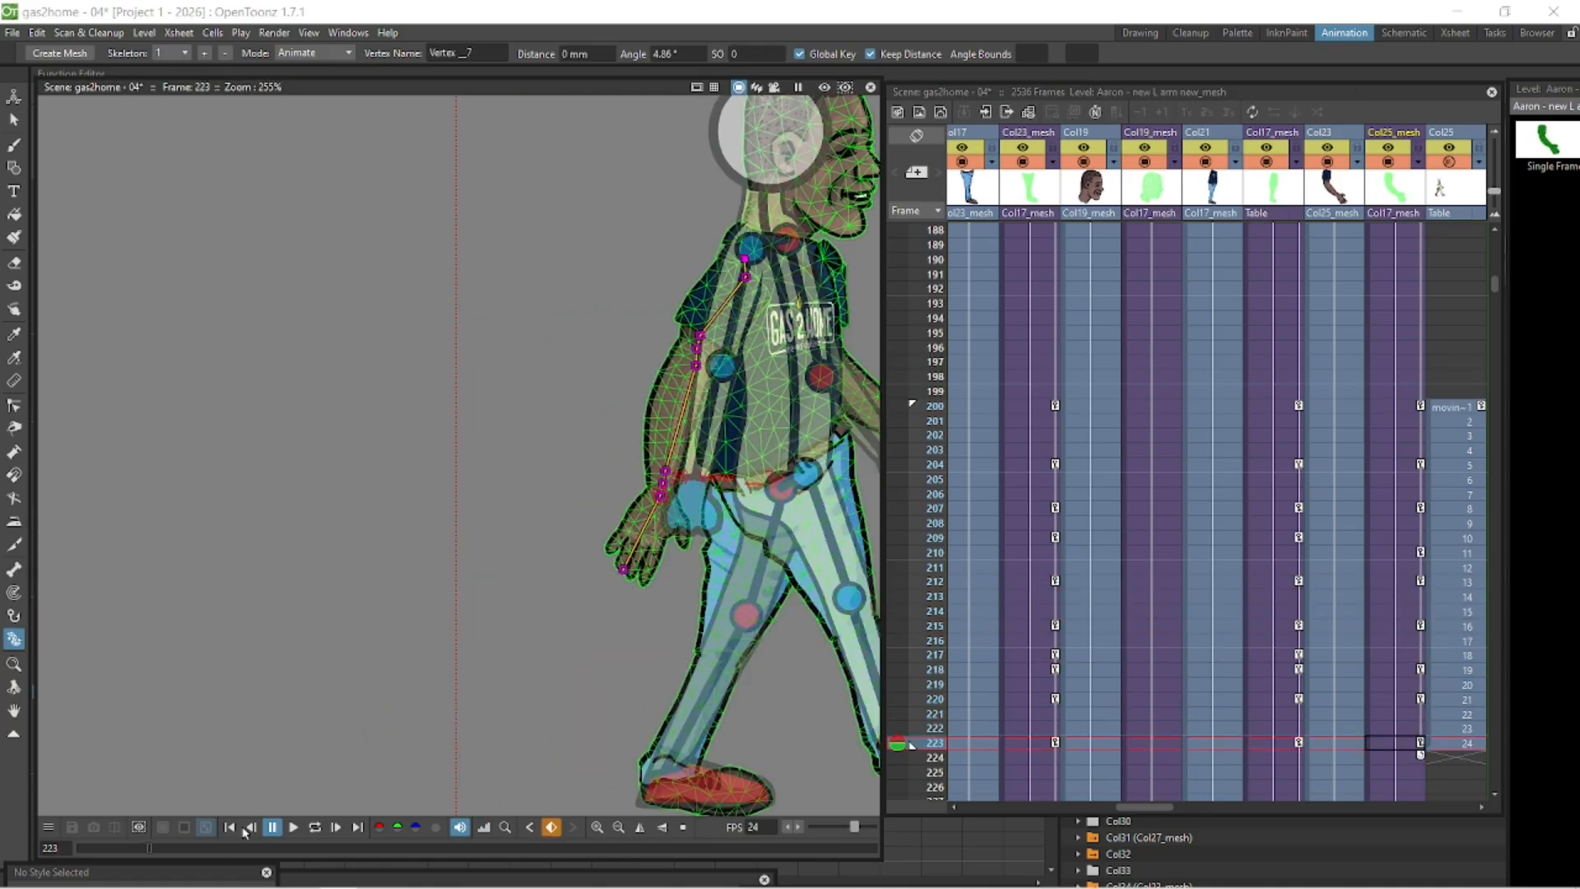
# - Play back the left arm animation from frame 200
pyautogui.click(231, 827)
pyautogui.click(314, 827)
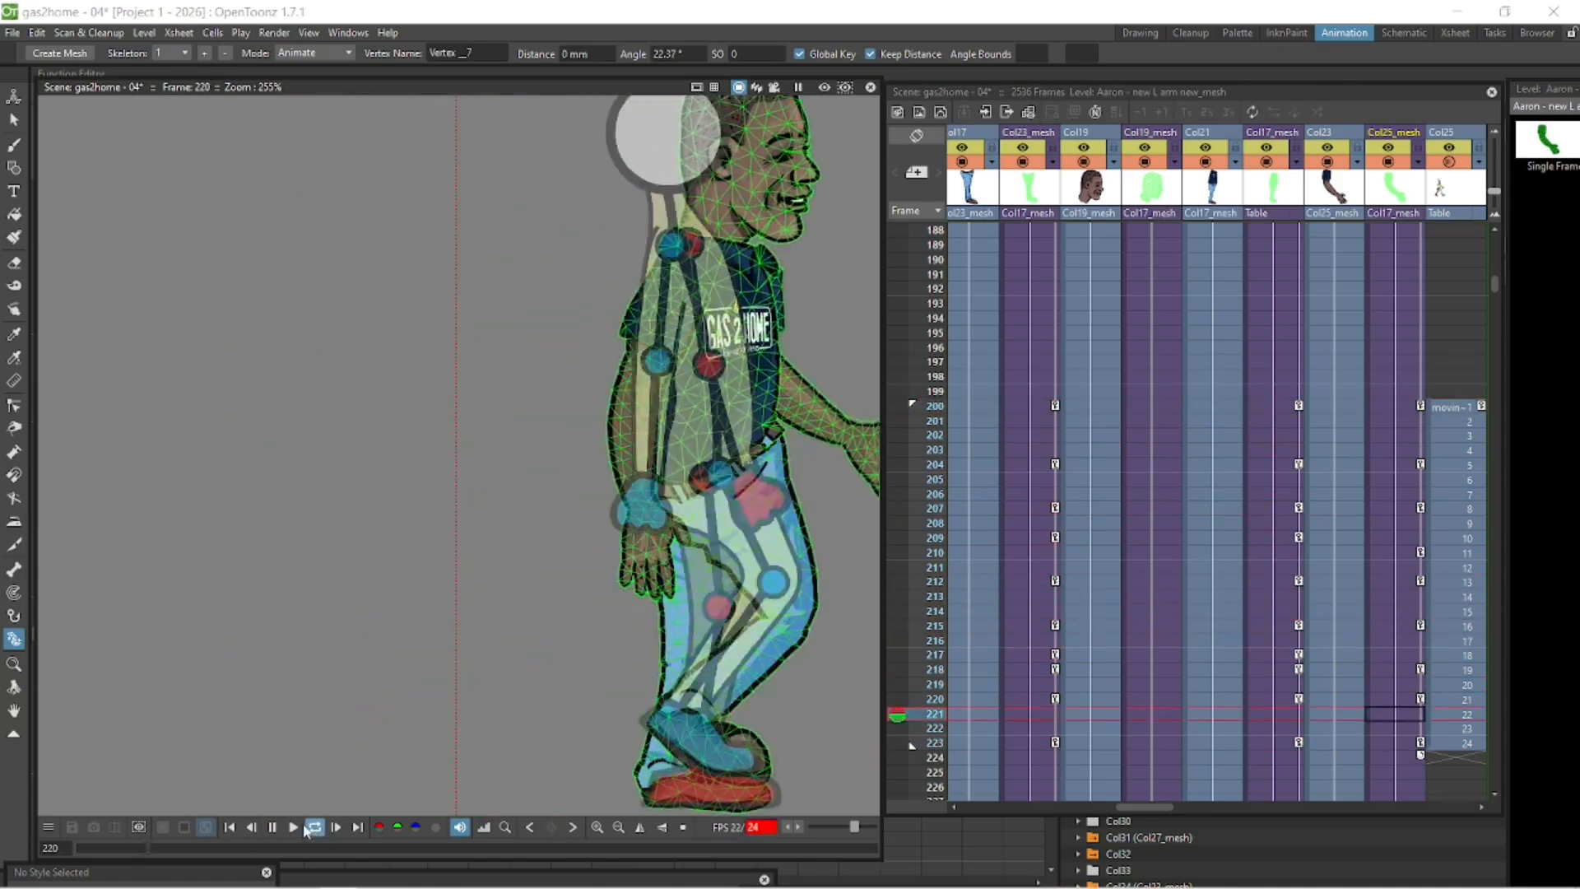
pyautogui.click(314, 827)
# - Select the right arm column and bend the right arm at frame 204
pyautogui.moveTo(1144, 808); pyautogui.dragTo(1099, 807)
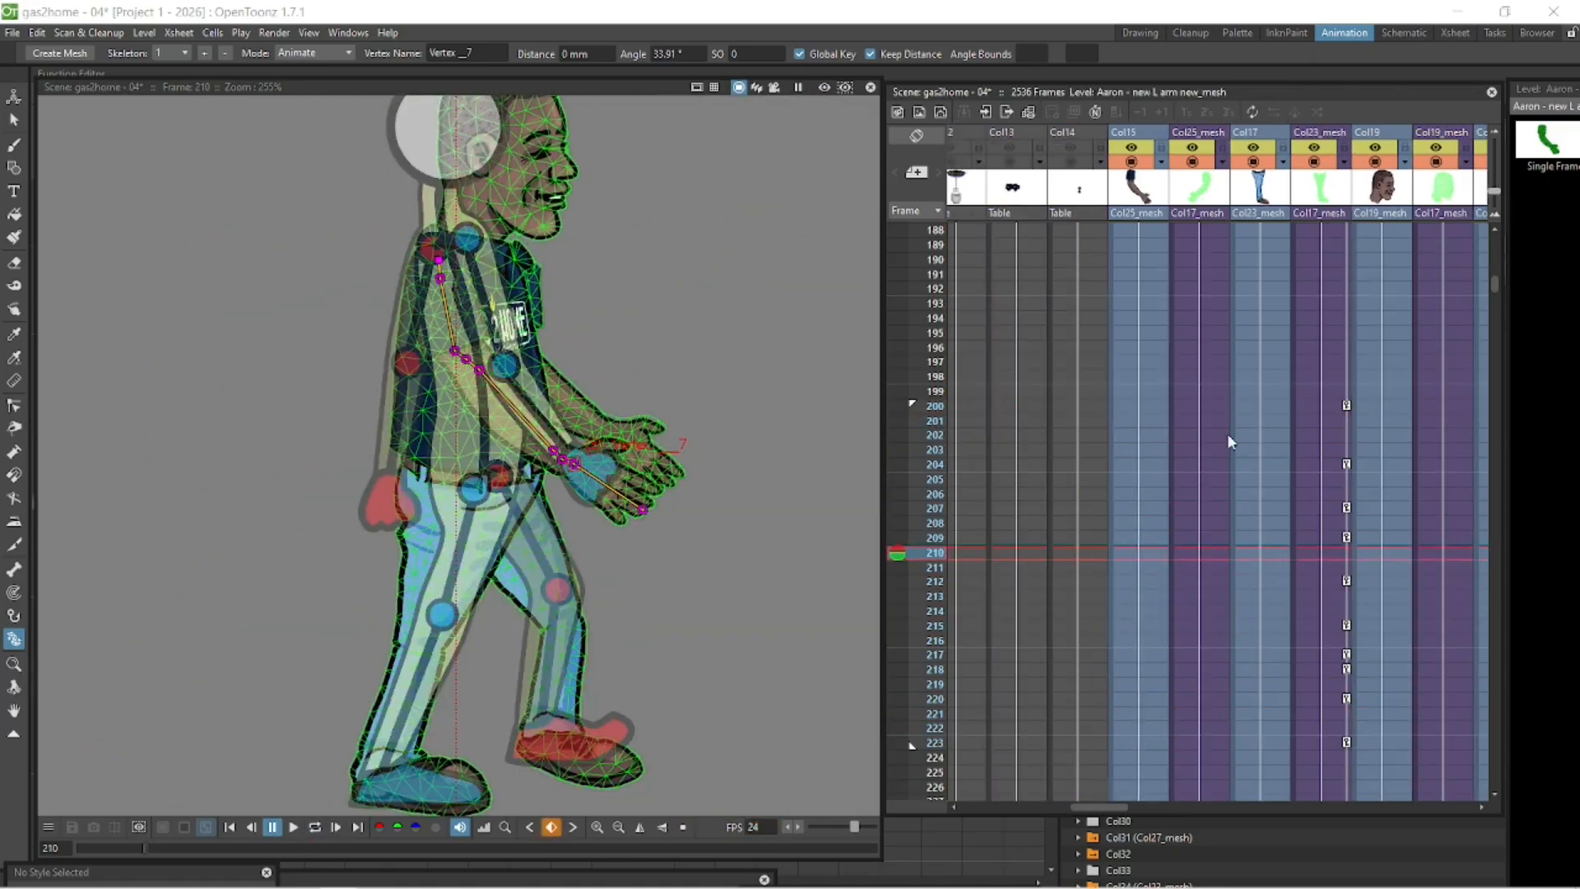
pyautogui.click(1201, 407)
pyautogui.click(1201, 188)
pyautogui.click(1201, 465)
pyautogui.moveTo(293, 358); pyautogui.dragTo(347, 363)
# - Check the right arm's pose at frames 200, 204 and 207 with the Animate tool
pyautogui.click(1202, 509)
pyautogui.click(1202, 407)
pyautogui.click(14, 97)
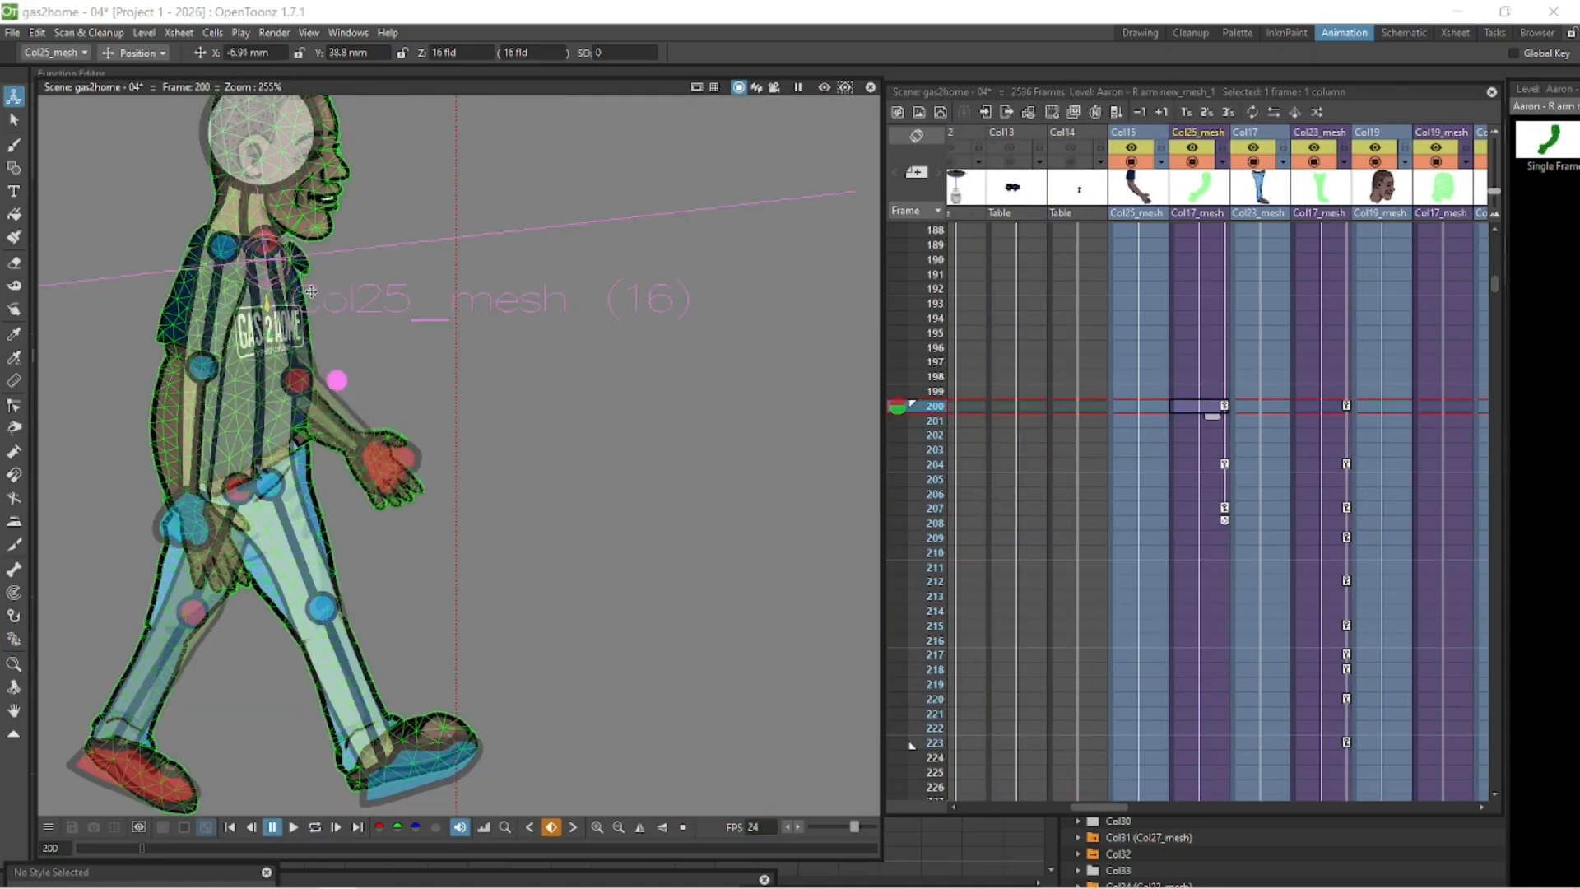
pyautogui.click(1201, 465)
pyautogui.click(1201, 509)
# - Rotate the right arm at frames 212 and 215 with the skeleton tool
pyautogui.click(14, 639)
pyautogui.click(1206, 538)
pyautogui.click(1203, 582)
pyautogui.moveTo(487, 328); pyautogui.dragTo(477, 331)
pyautogui.click(1204, 627)
pyautogui.moveTo(586, 326); pyautogui.dragTo(577, 327)
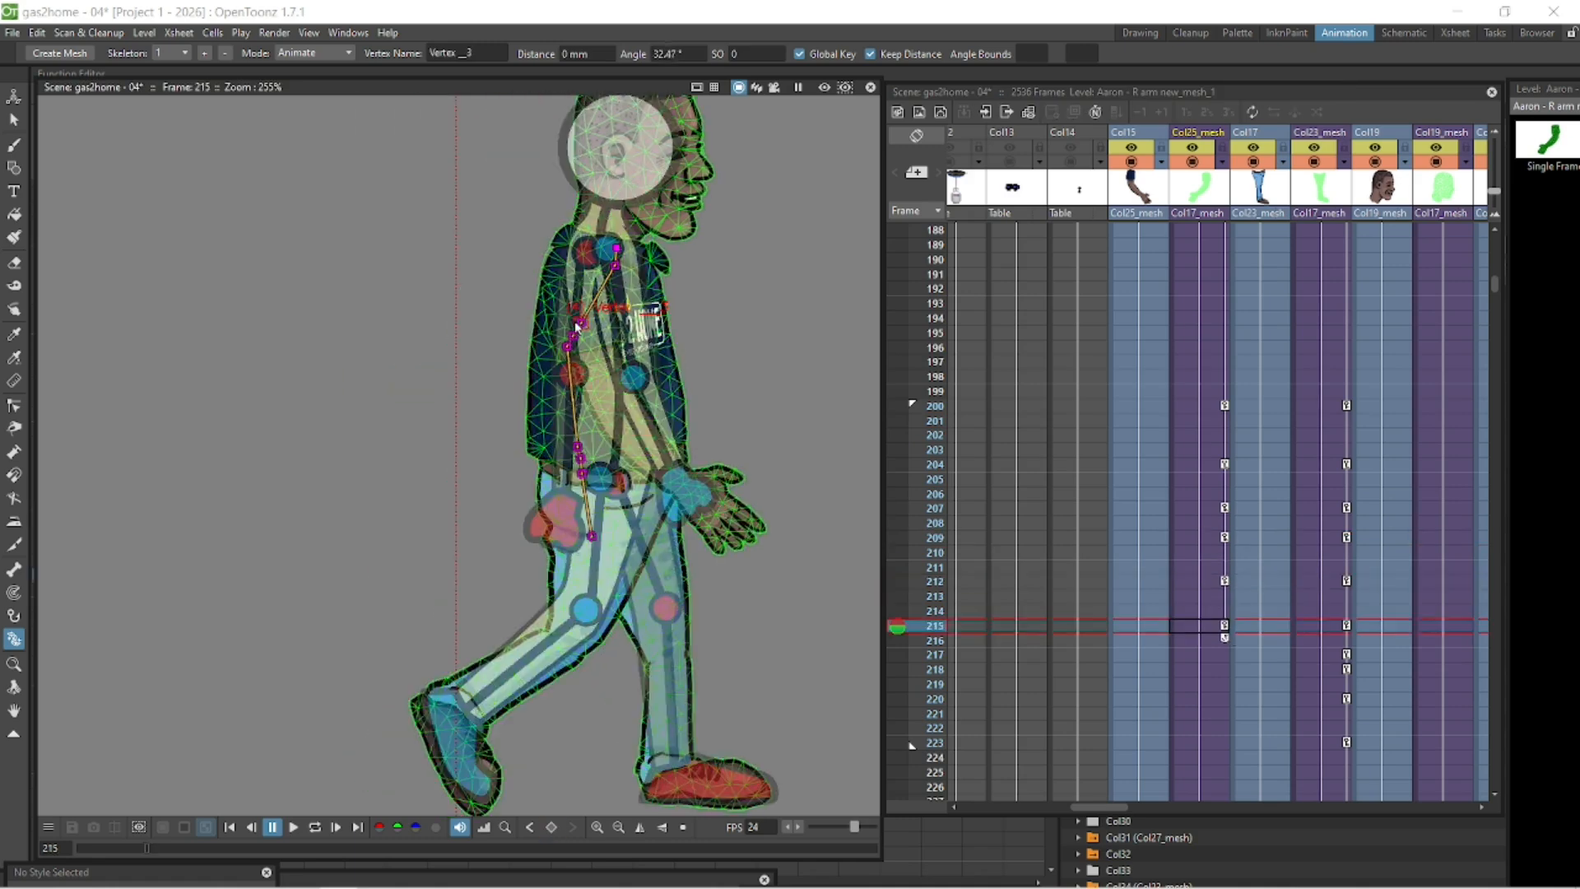
# - Pose the right arm at frames 220 and 223
pyautogui.click(1203, 670)
pyautogui.click(1202, 699)
pyautogui.moveTo(695, 333); pyautogui.dragTo(706, 336)
pyautogui.click(1202, 743)
pyautogui.moveTo(514, 329); pyautogui.dragTo(541, 332)
pyautogui.moveTo(543, 349); pyautogui.dragTo(553, 348)
pyautogui.click(1205, 698)
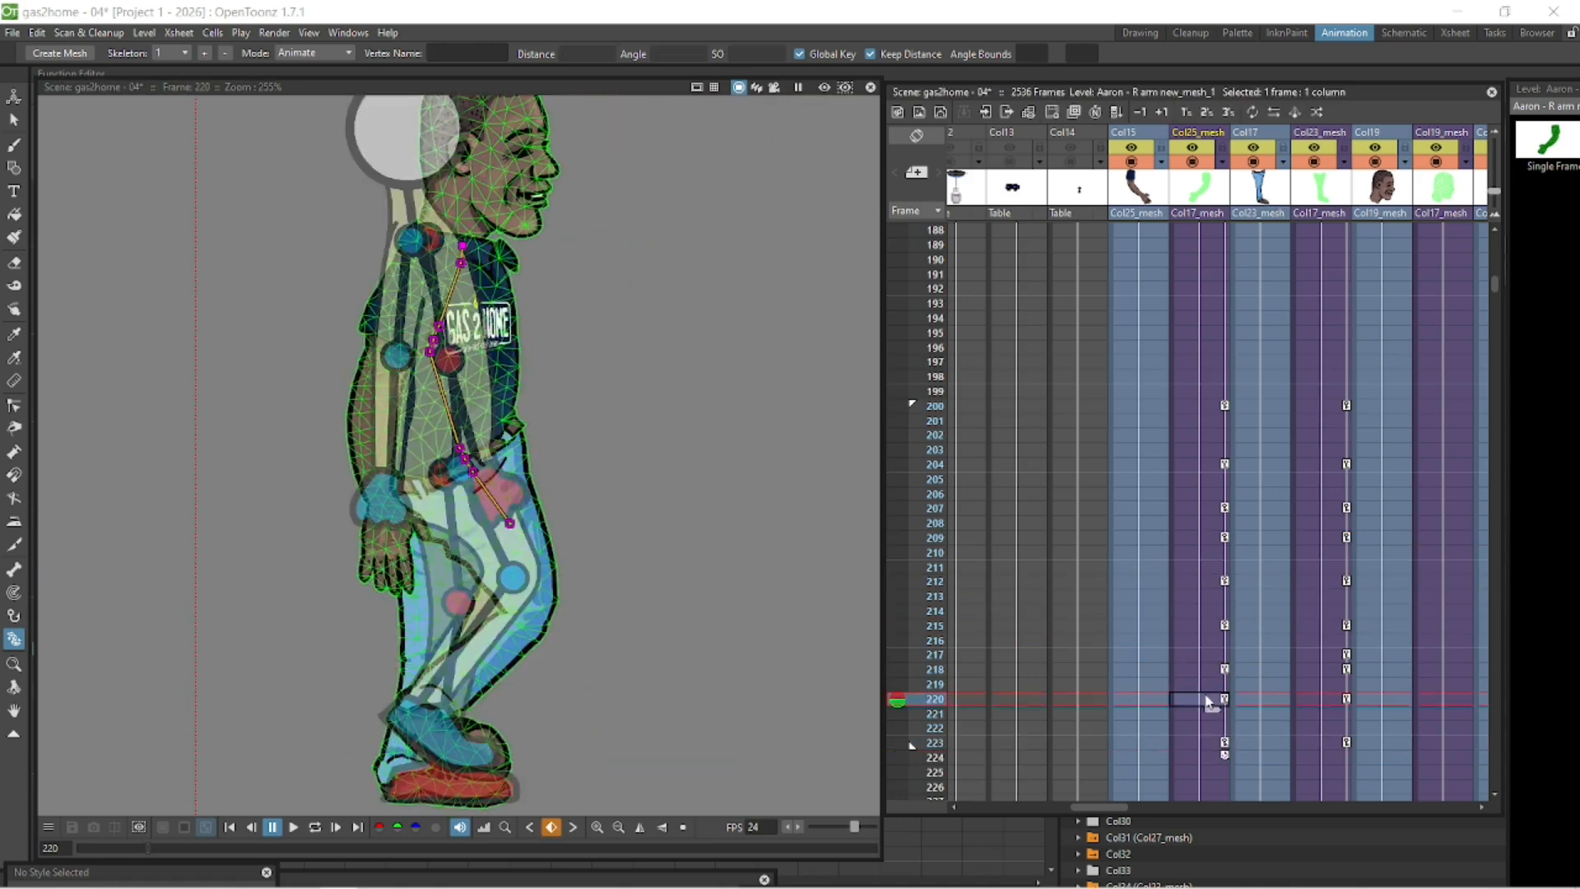
# - Play back the arm animation from the start of the walk cycle
pyautogui.click(1202, 757)
pyautogui.scroll(-2, 432, 420)
pyautogui.click(295, 826)
pyautogui.click(317, 828)
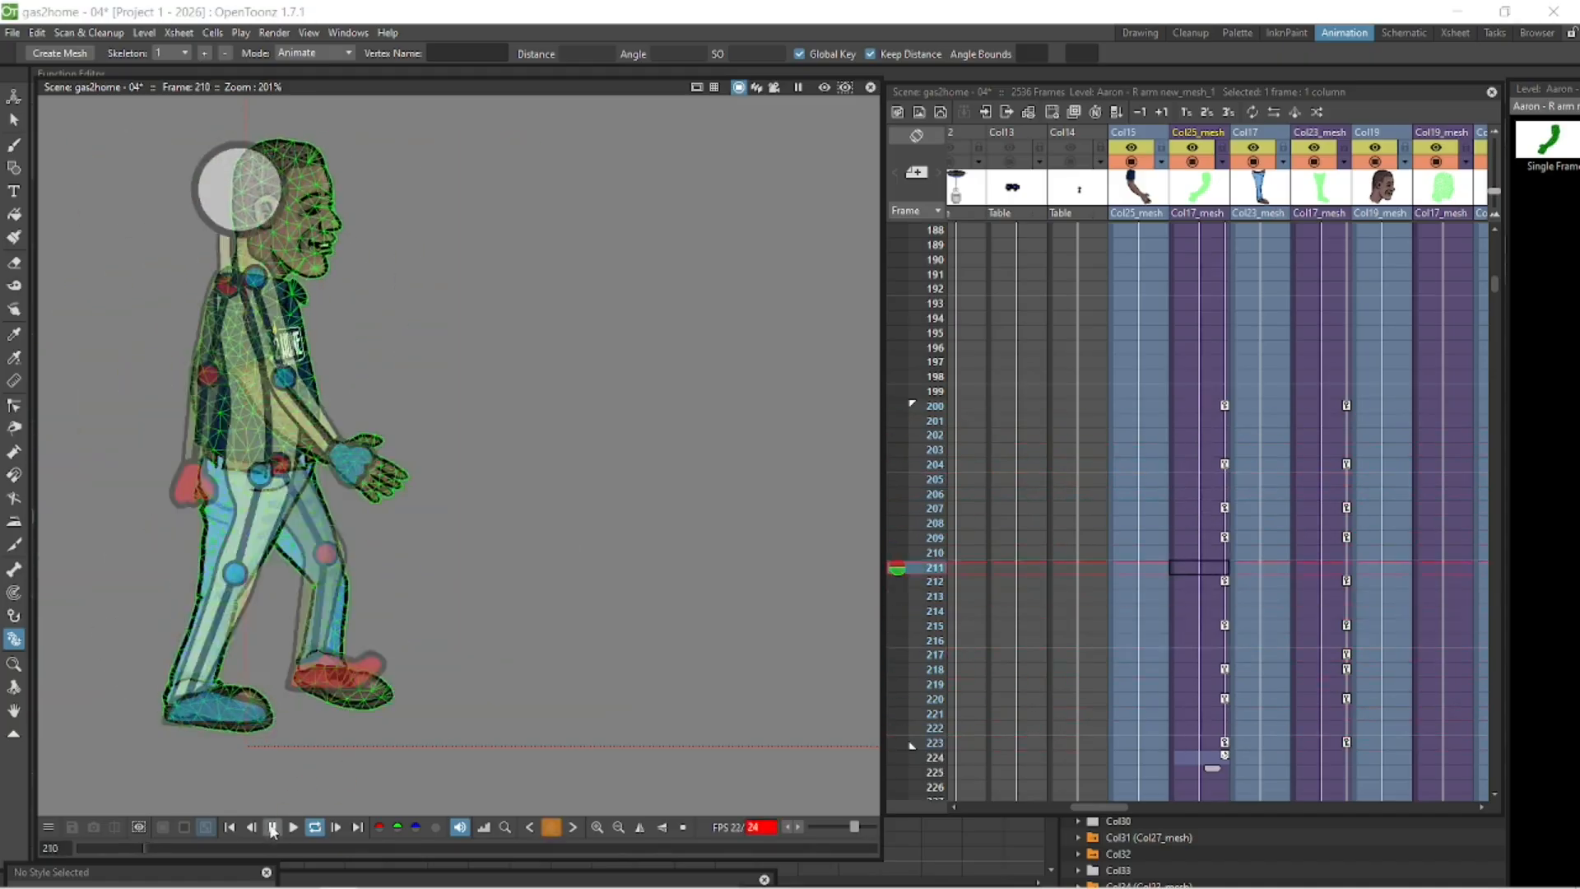
pyautogui.click(272, 828)
# - Select the walk cycle template column and play the scene again to compare the character's motion
pyautogui.moveTo(1118, 808); pyautogui.dragTo(1168, 813)
pyautogui.click(1378, 406)
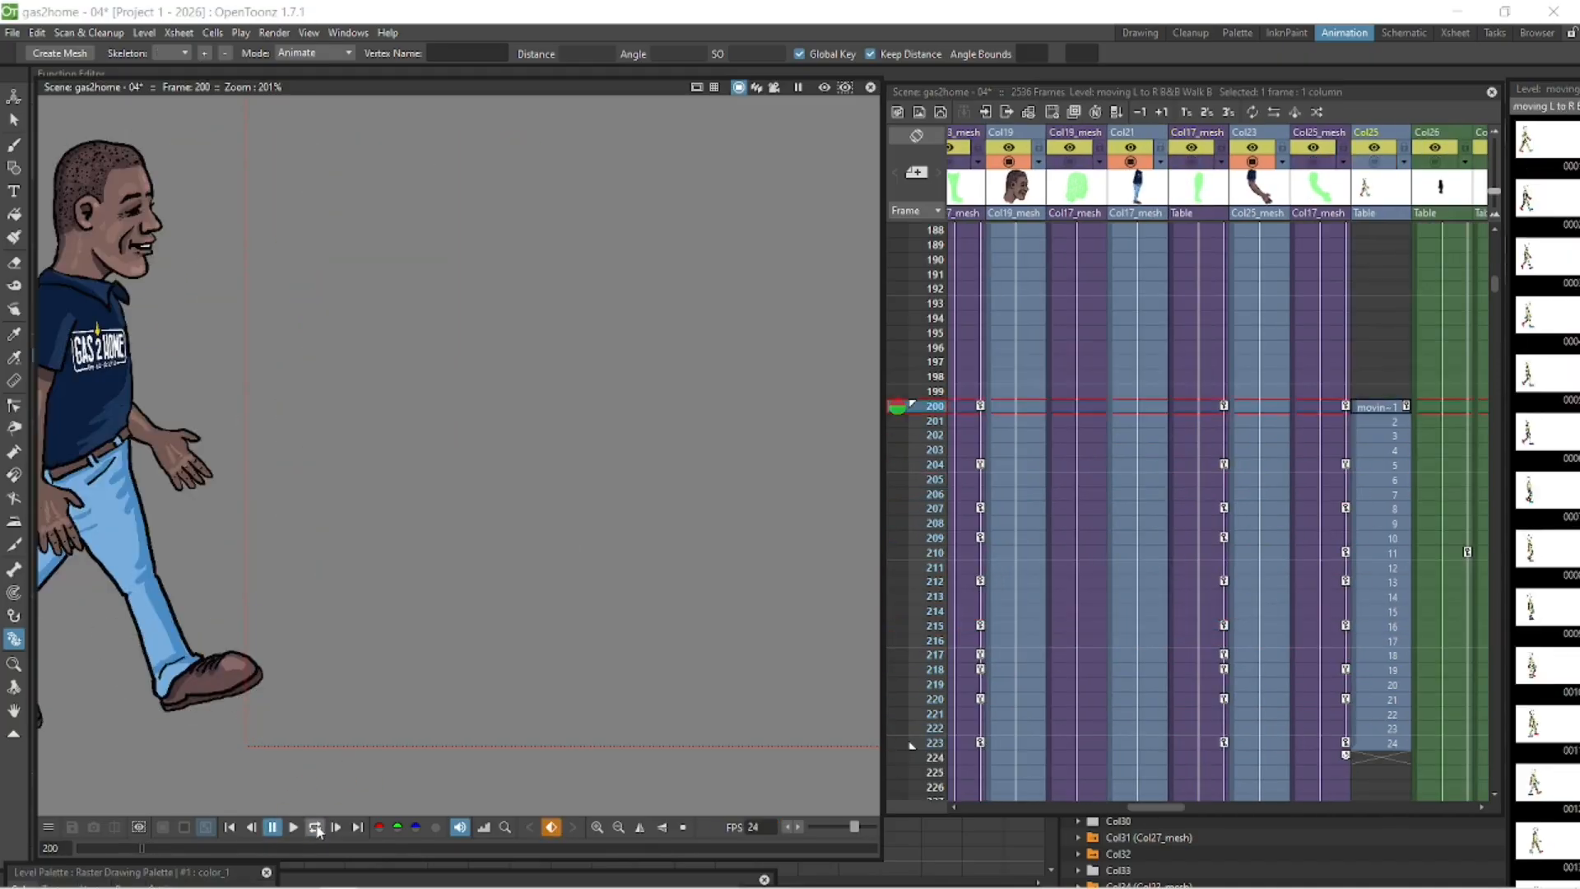
pyautogui.click(317, 827)
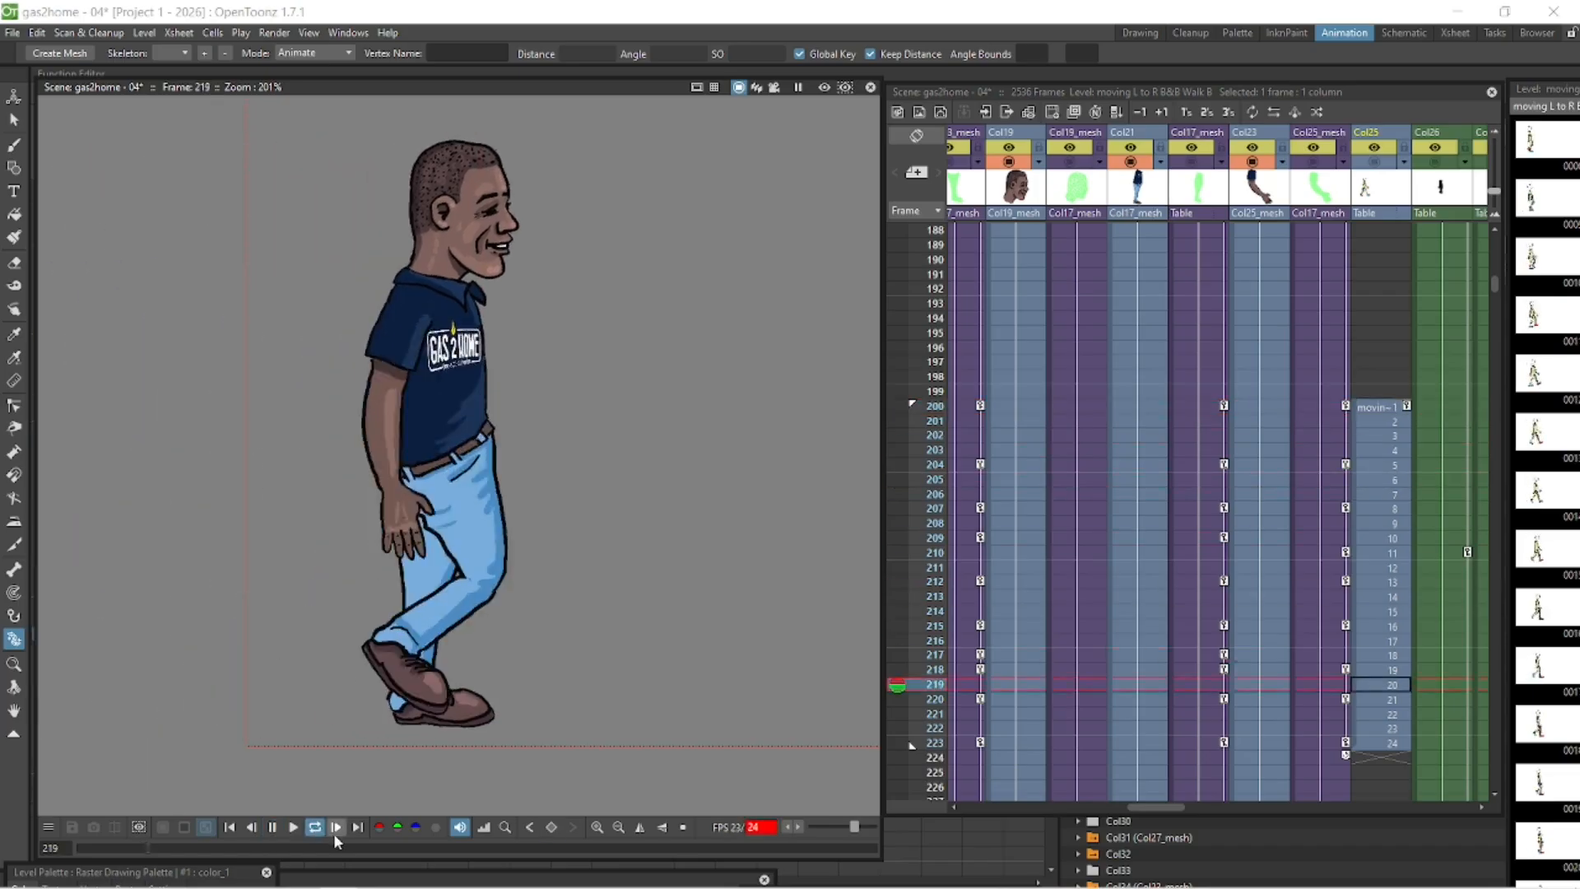
pyautogui.click(274, 828)
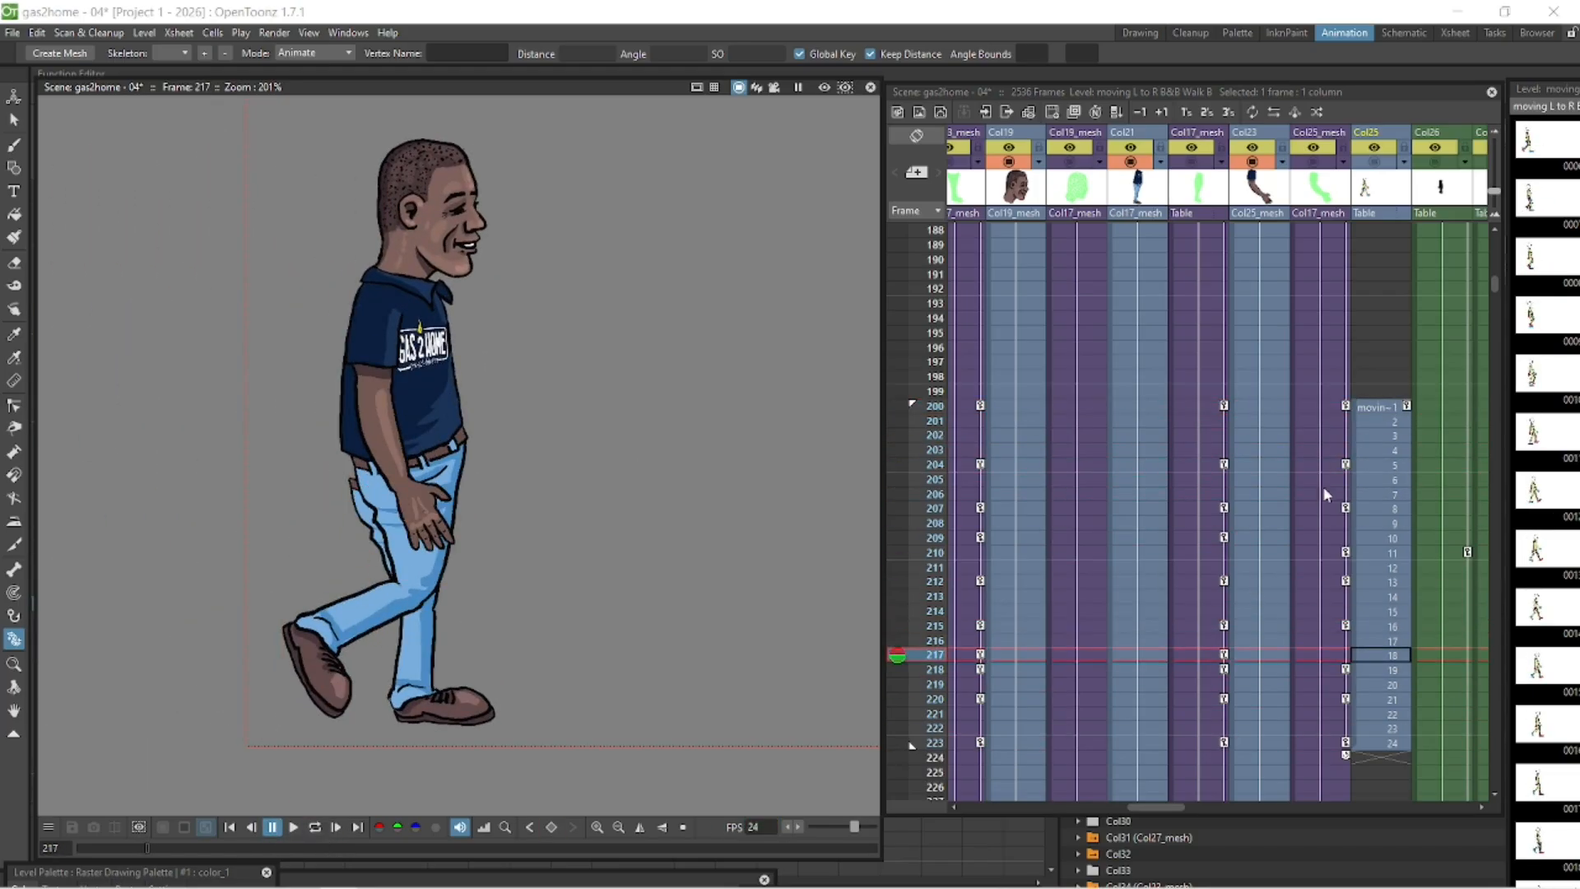
pyautogui.moveTo(1180, 805); pyautogui.dragTo(1132, 807)
pyautogui.click(1251, 611)
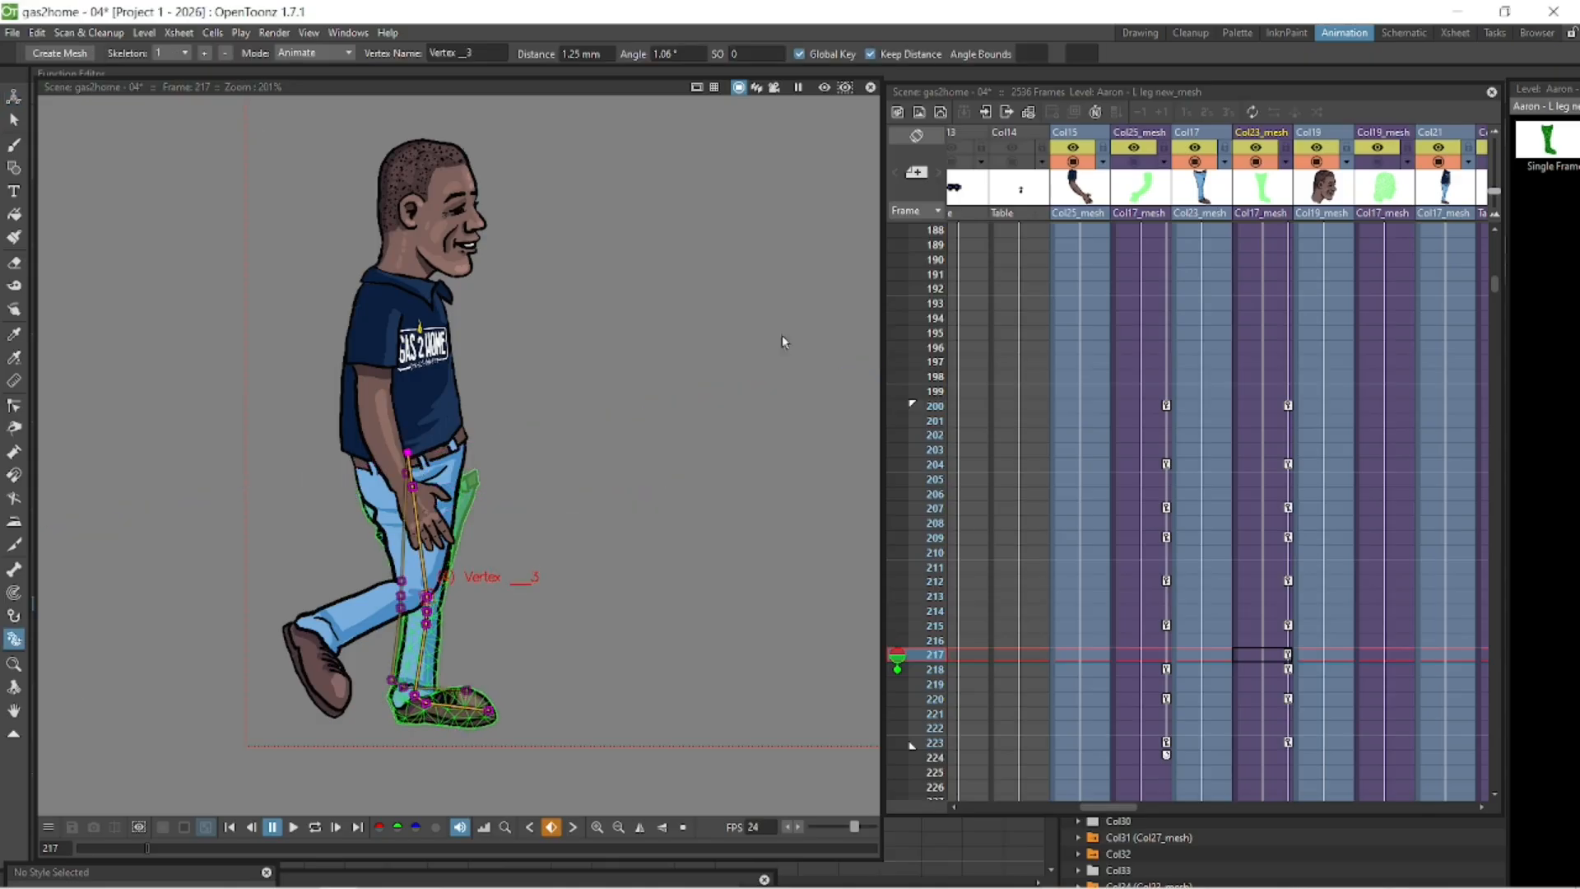
pyautogui.click(313, 828)
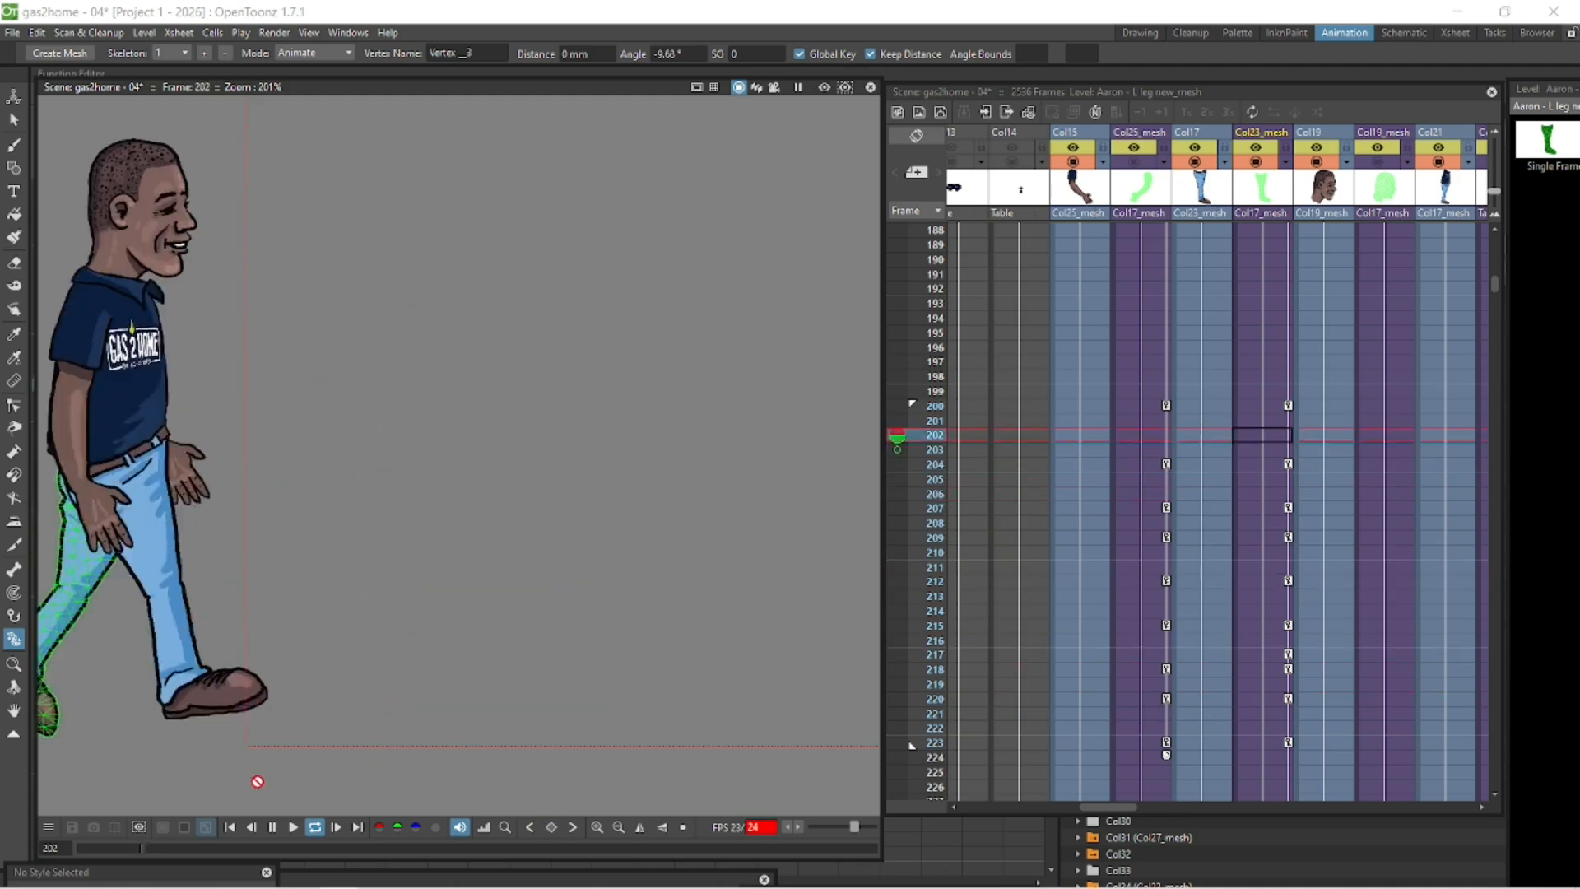
pyautogui.click(272, 831)
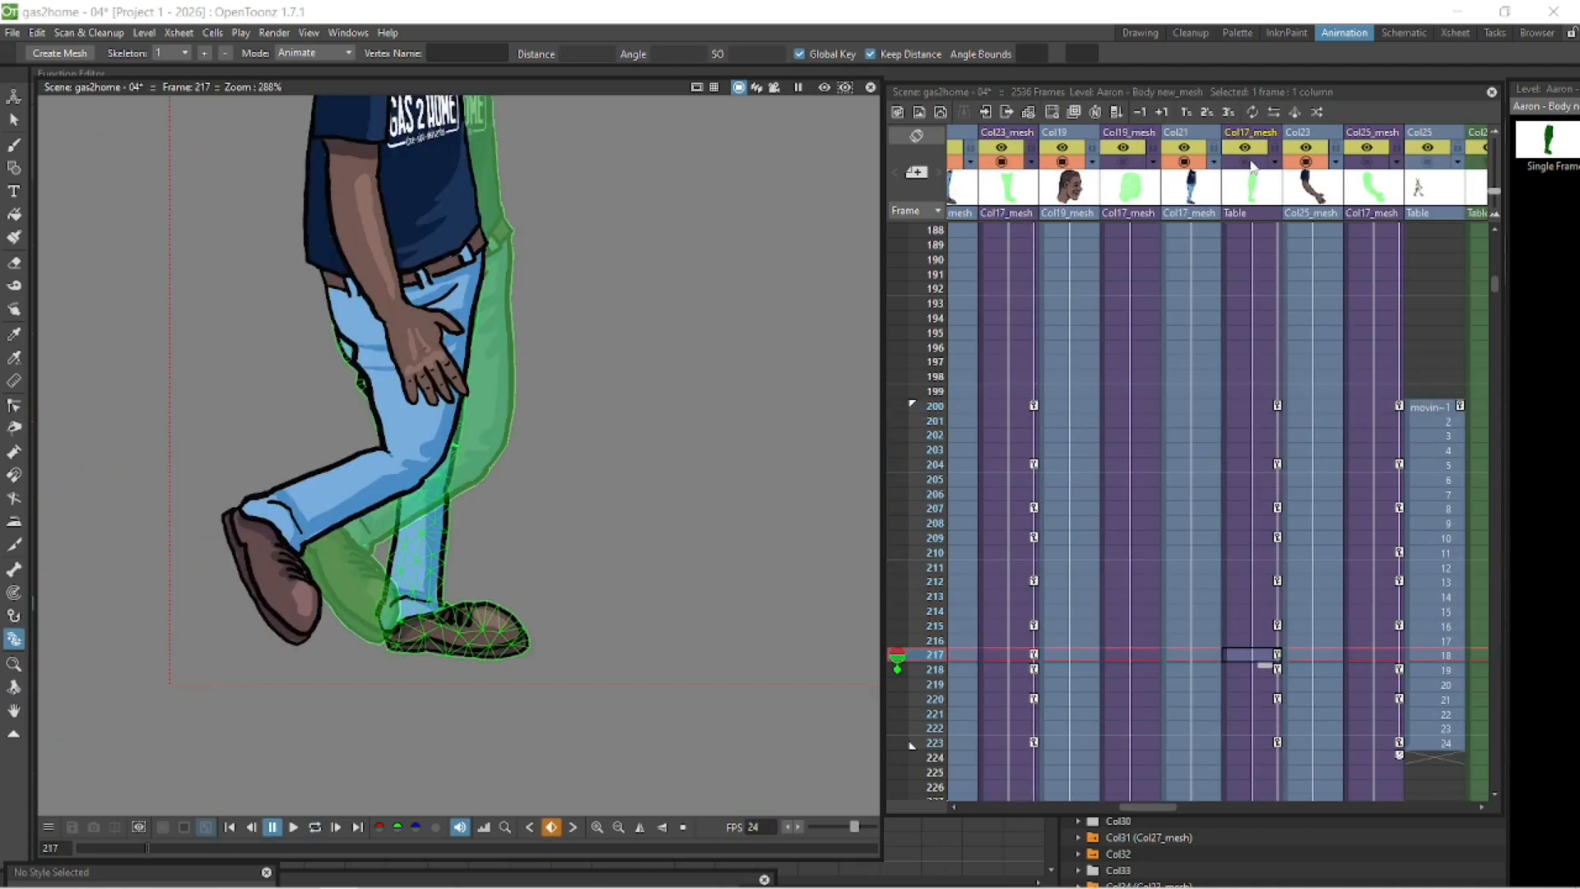
# - Step through the left leg's frames from 215 to 223 to review the poses
pyautogui.click(1250, 164)
pyautogui.click(1251, 627)
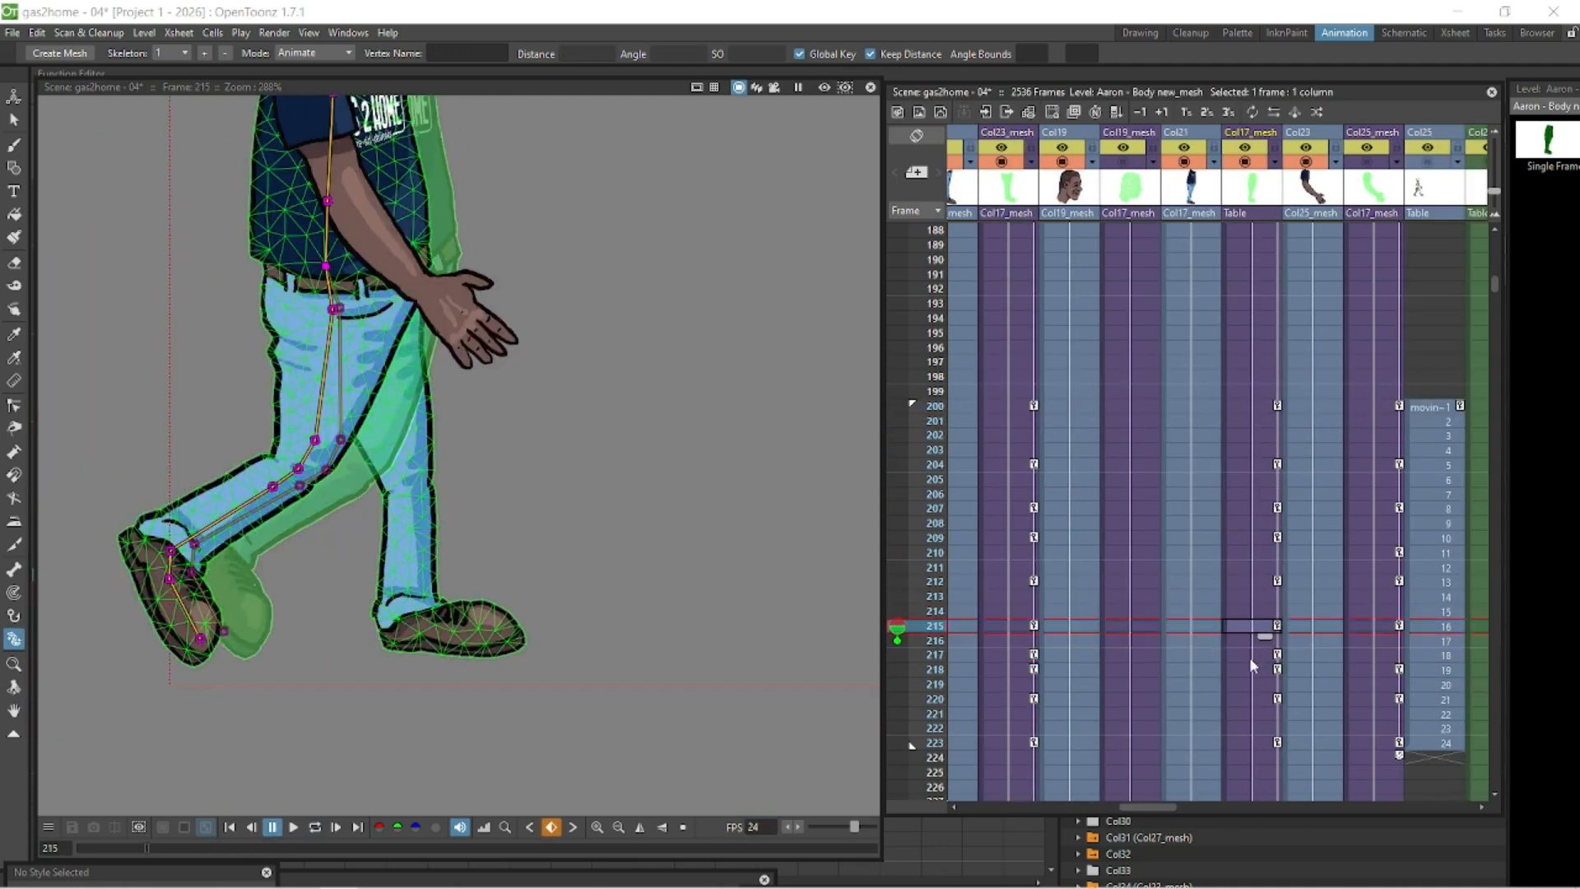
pyautogui.click(1249, 656)
pyautogui.click(991, 656)
pyautogui.click(1010, 627)
pyautogui.press('Down')
pyautogui.press('Down')
pyautogui.press('Down')
pyautogui.click(514, 635)
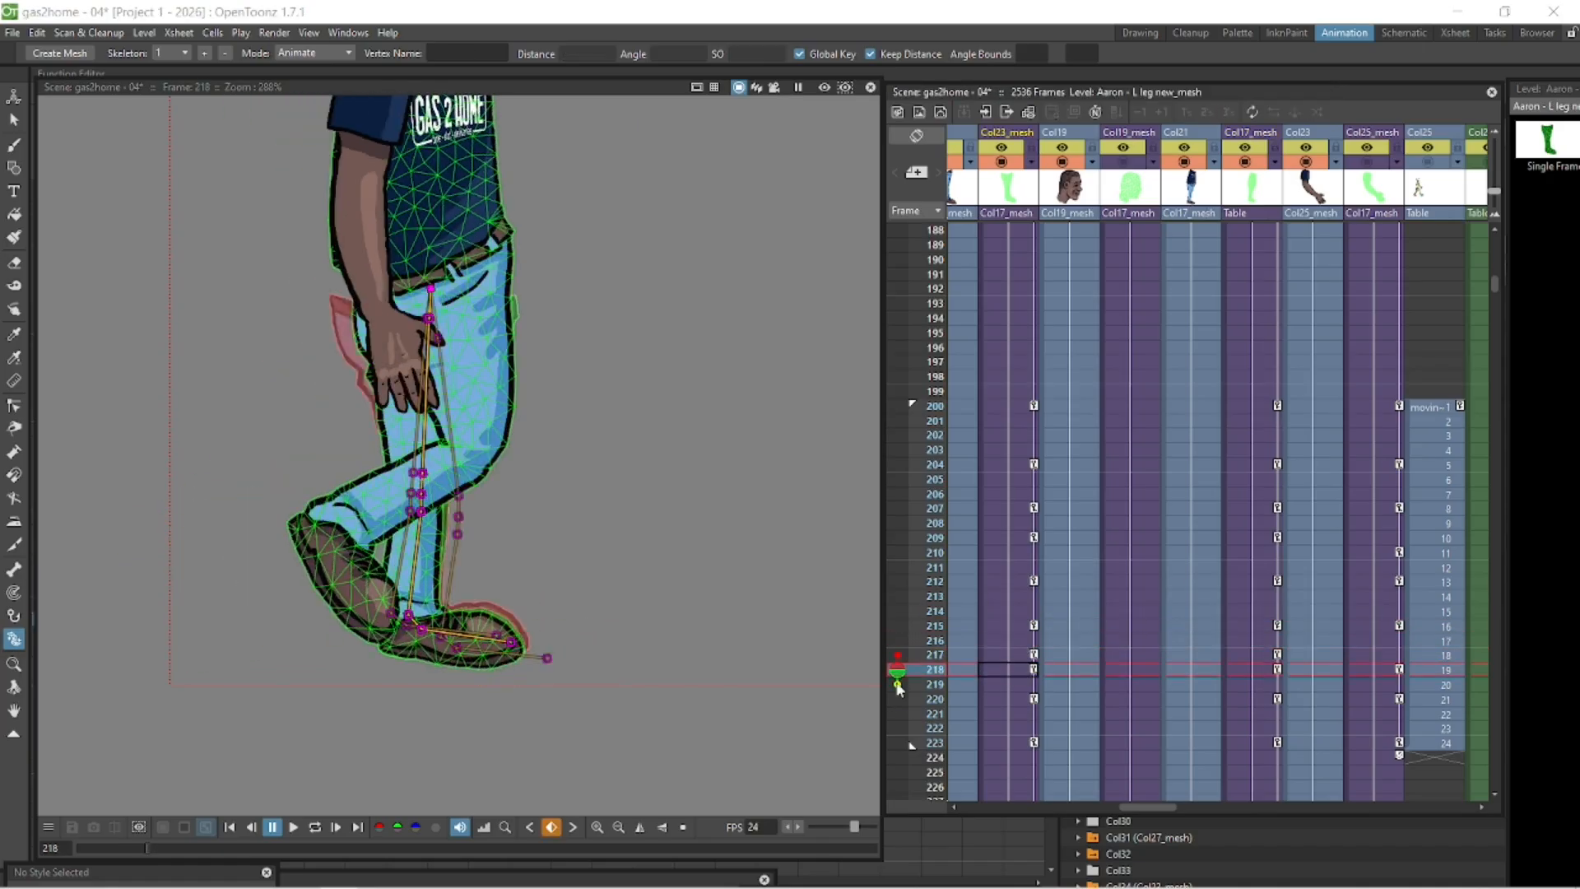
pyautogui.press('Down')
pyautogui.press('Down')
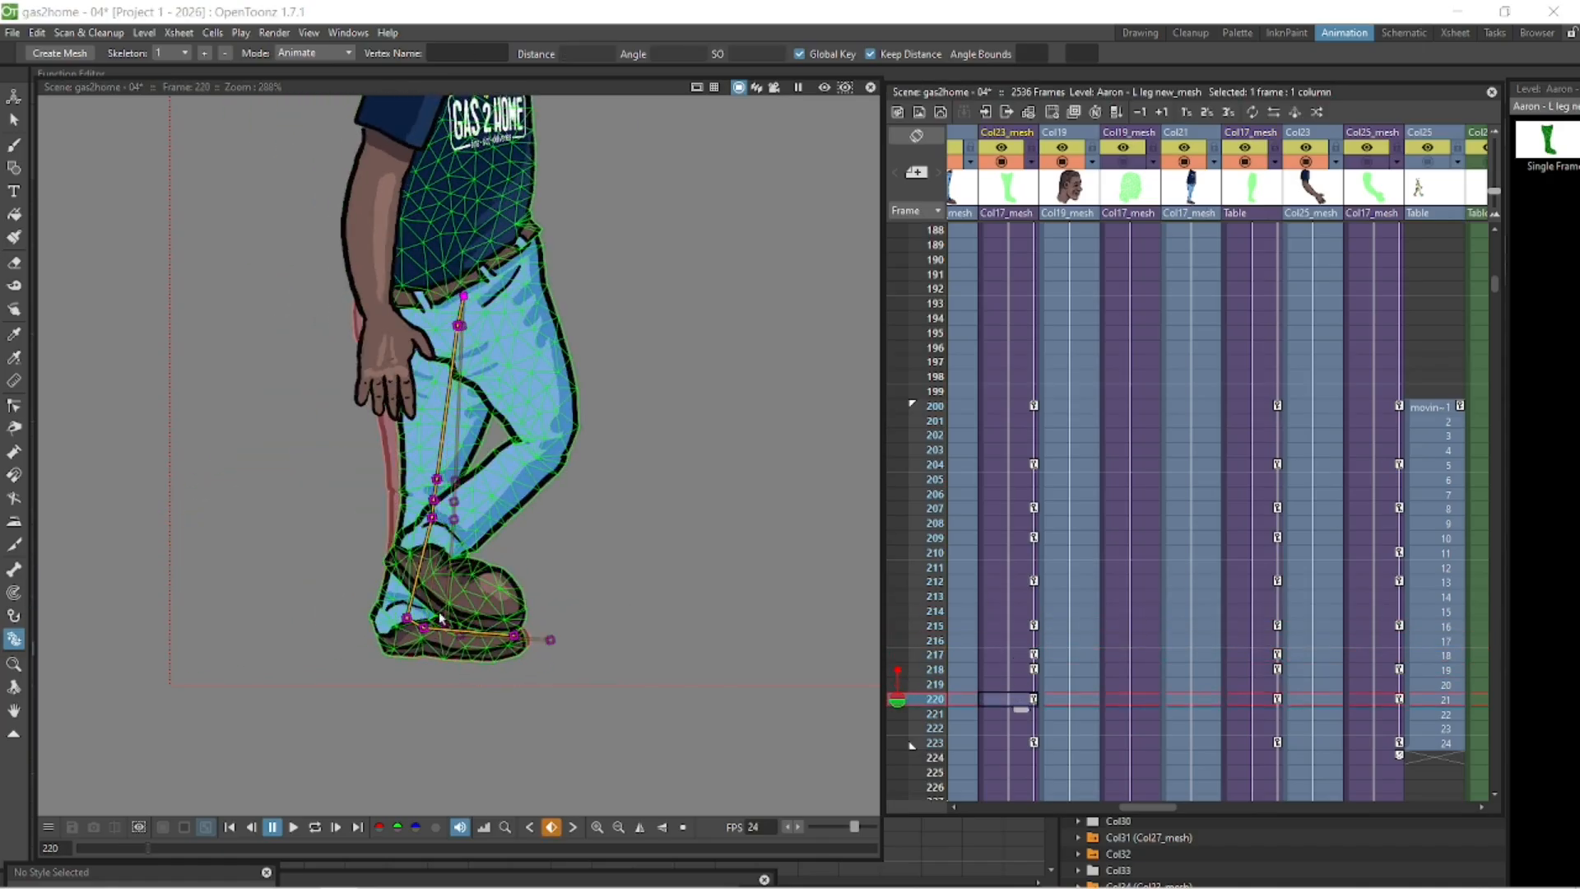
pyautogui.press('Down')
pyautogui.press('Down')
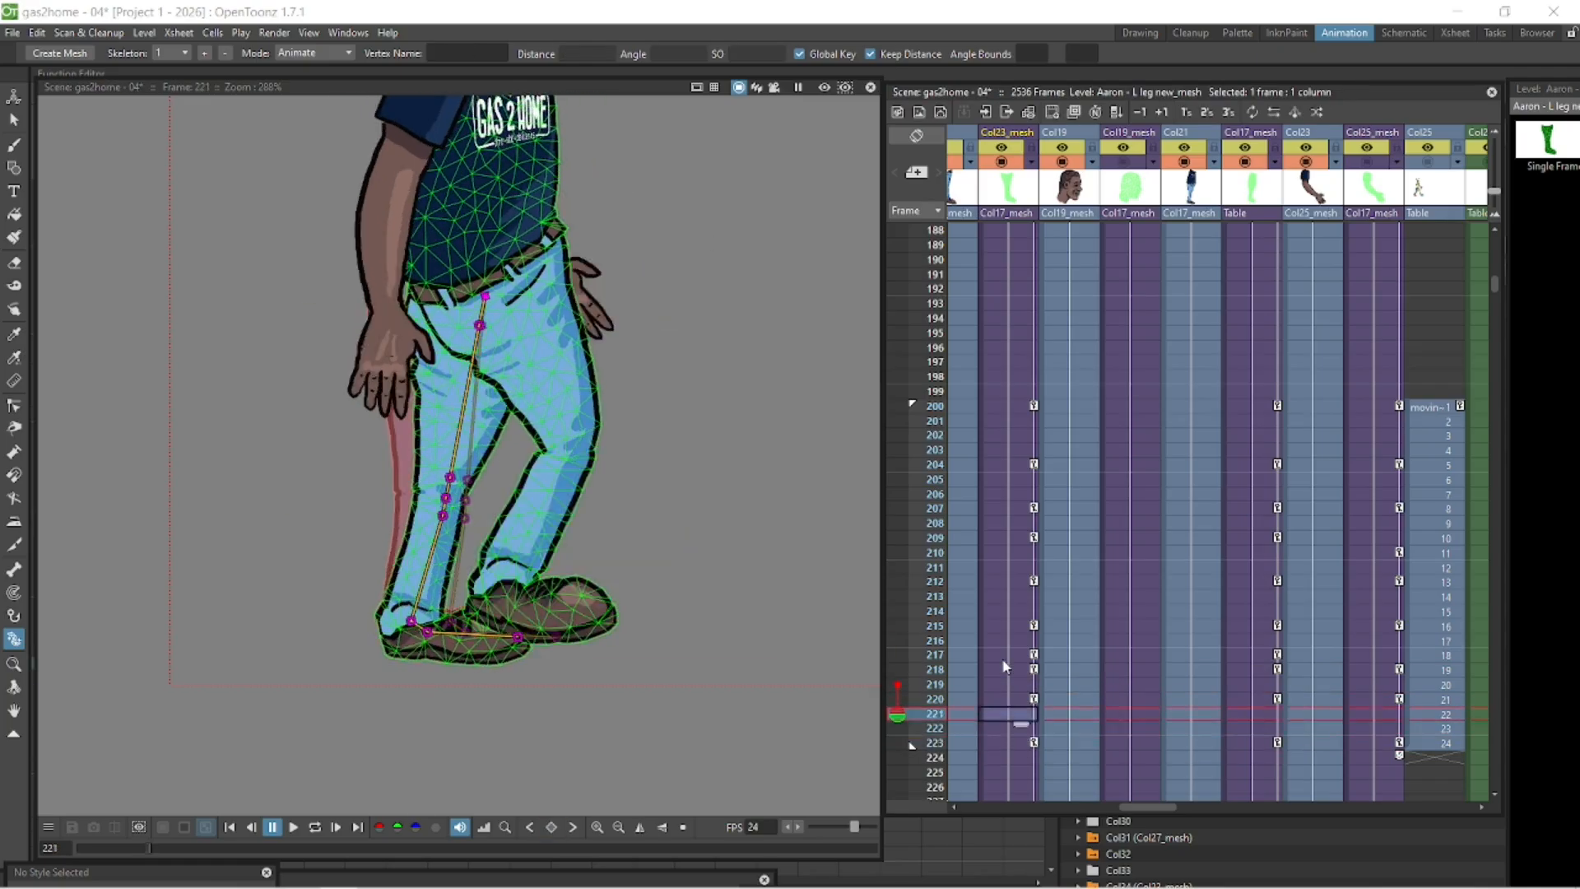
pyautogui.press('Down')
pyautogui.press('Down')
pyautogui.press('Down')
pyautogui.press('Down')
pyautogui.press('Down')
pyautogui.press('Down')
pyautogui.press('Down')
pyautogui.press('Down')
pyautogui.press('Down')
# - Play back the full walk cycle from frame 200 and scrub through the frames
pyautogui.click(231, 828)
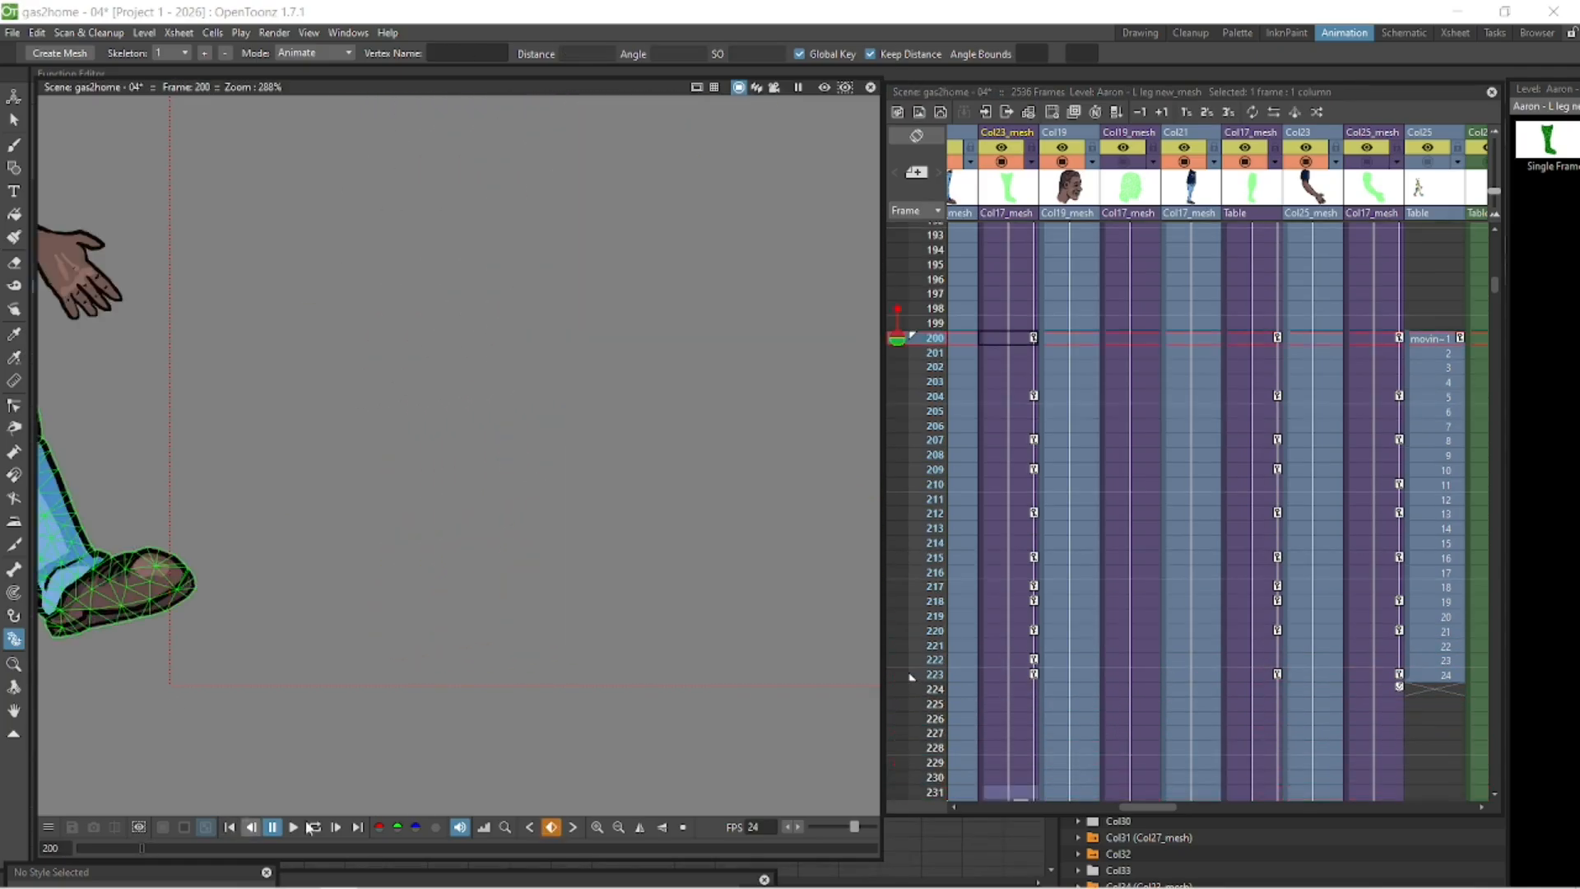
pyautogui.click(316, 828)
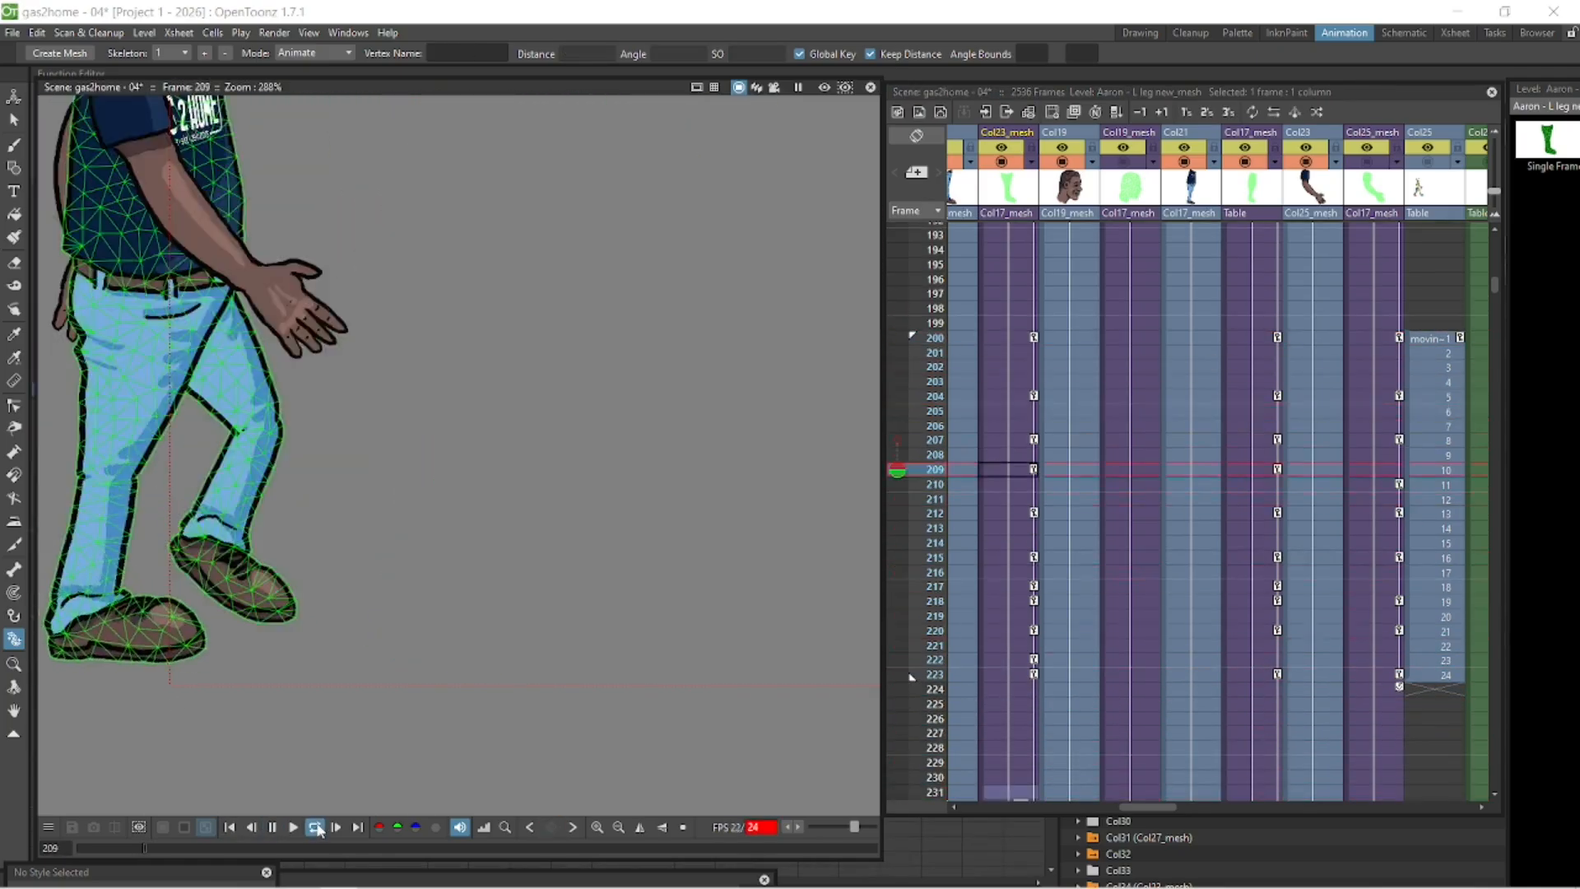
pyautogui.click(319, 828)
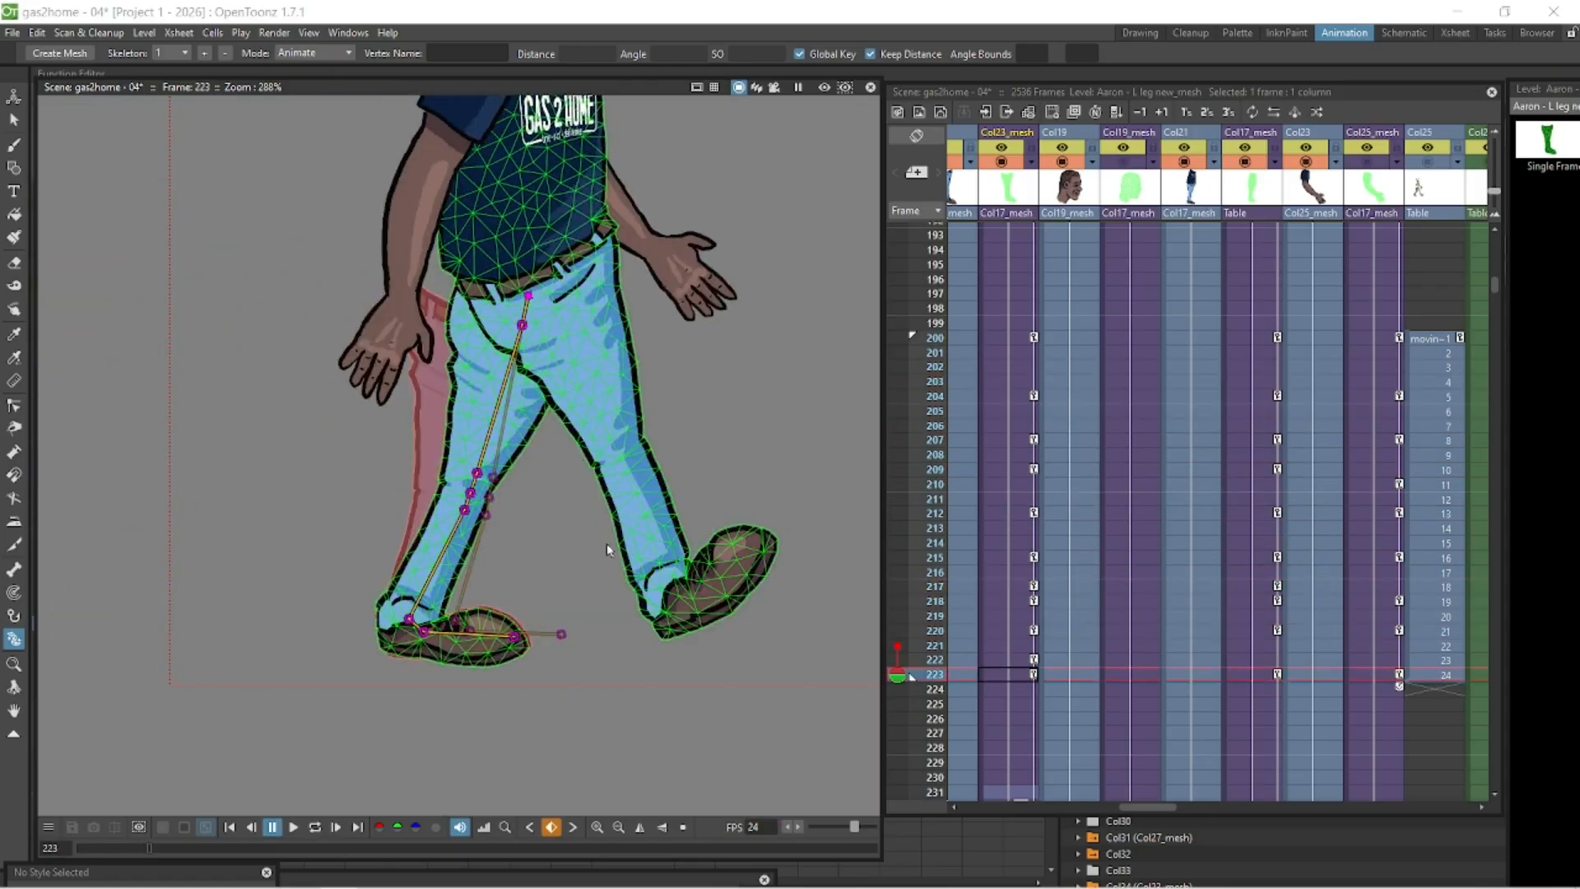
pyautogui.scroll(-6, 607, 543)
pyautogui.click(1315, 235)
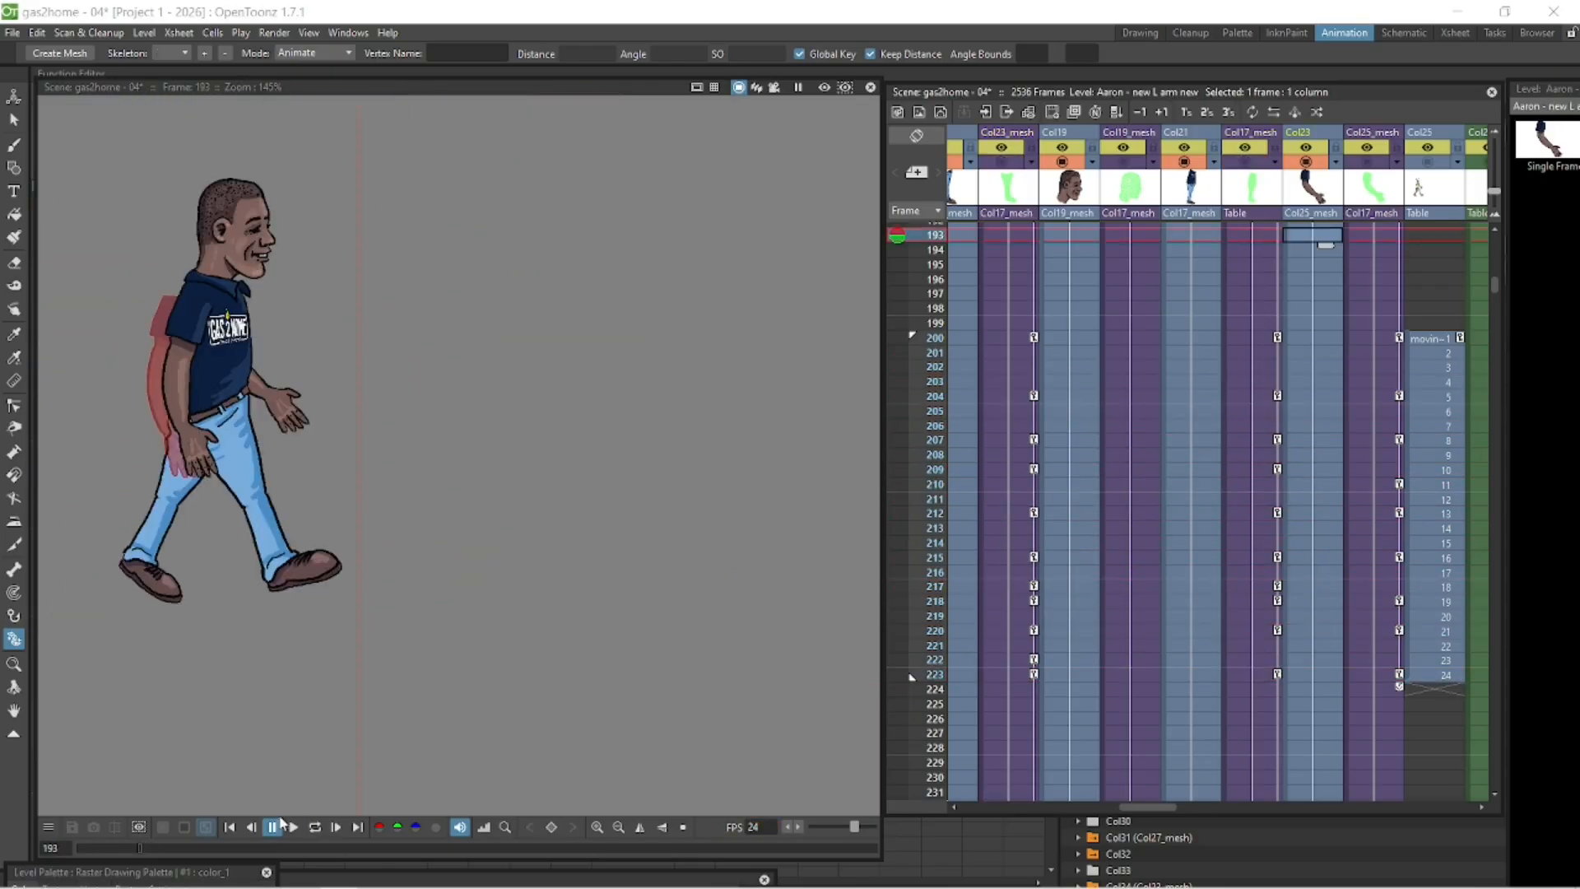
pyautogui.click(1191, 338)
pyautogui.click(315, 828)
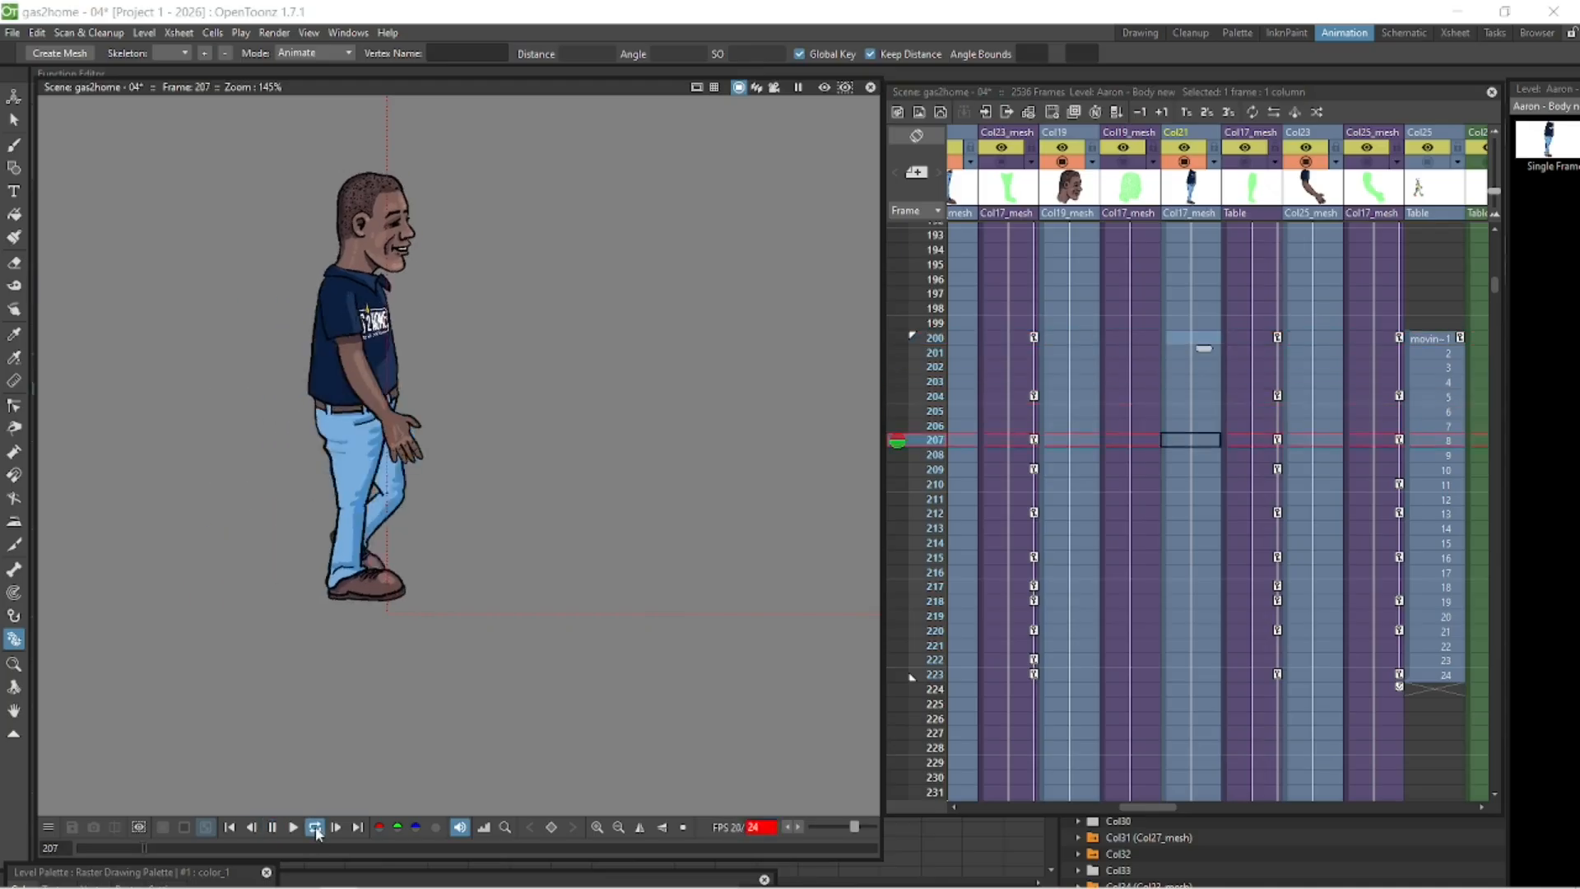
pyautogui.click(273, 827)
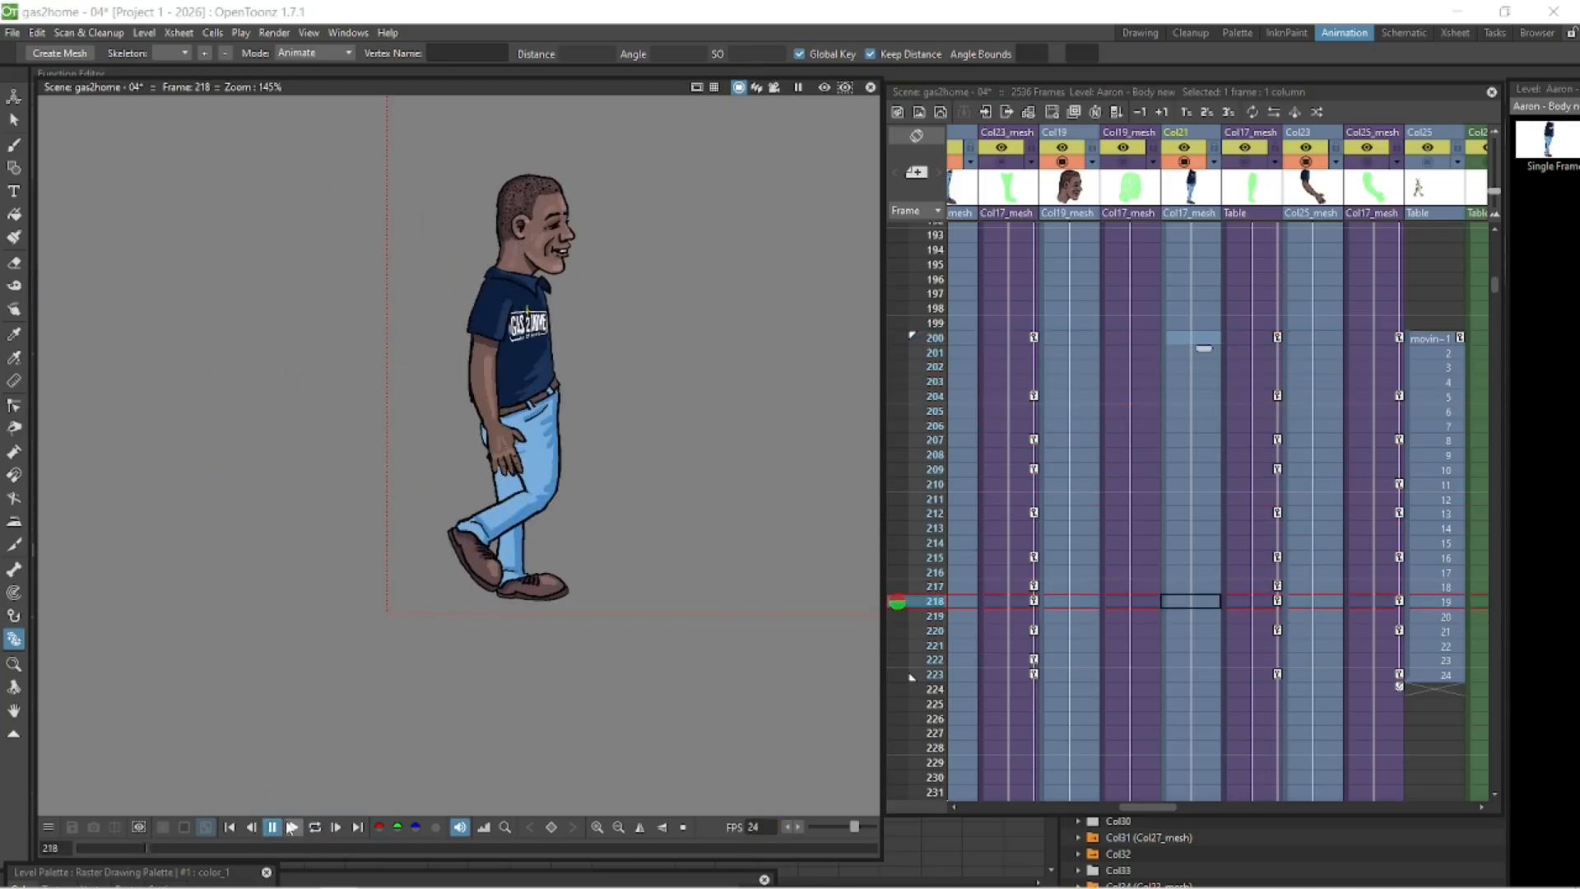
pyautogui.moveTo(150, 852); pyautogui.dragTo(142, 854)
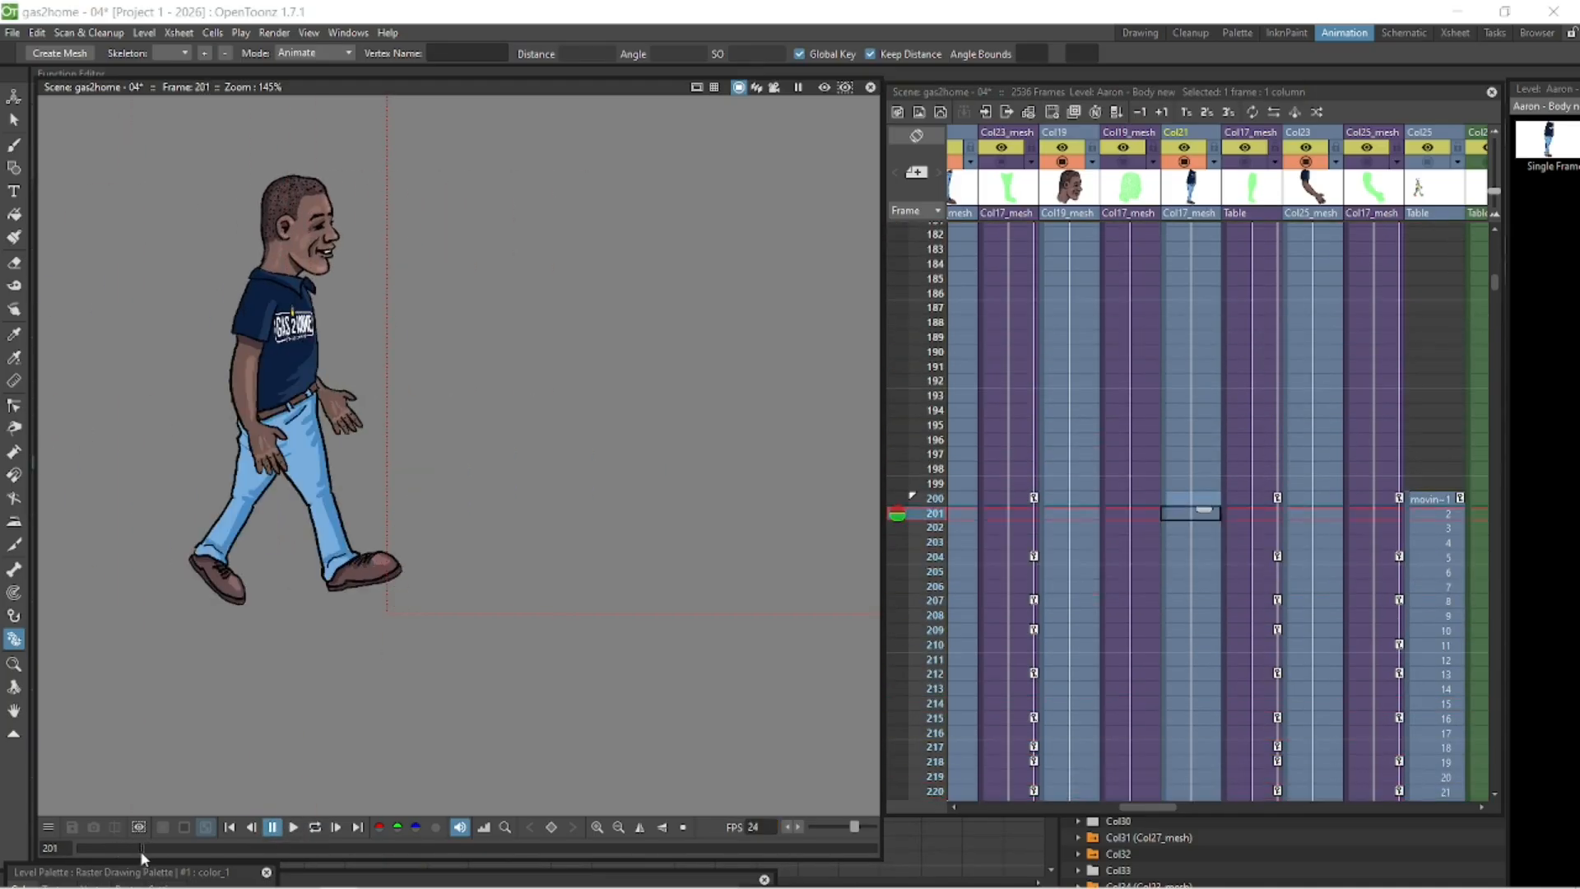
# - Switch to the right arm mesh column and tweak its skeleton joint rotation while stepping toward frame 209
pyautogui.moveTo(1160, 808); pyautogui.dragTo(1121, 809)
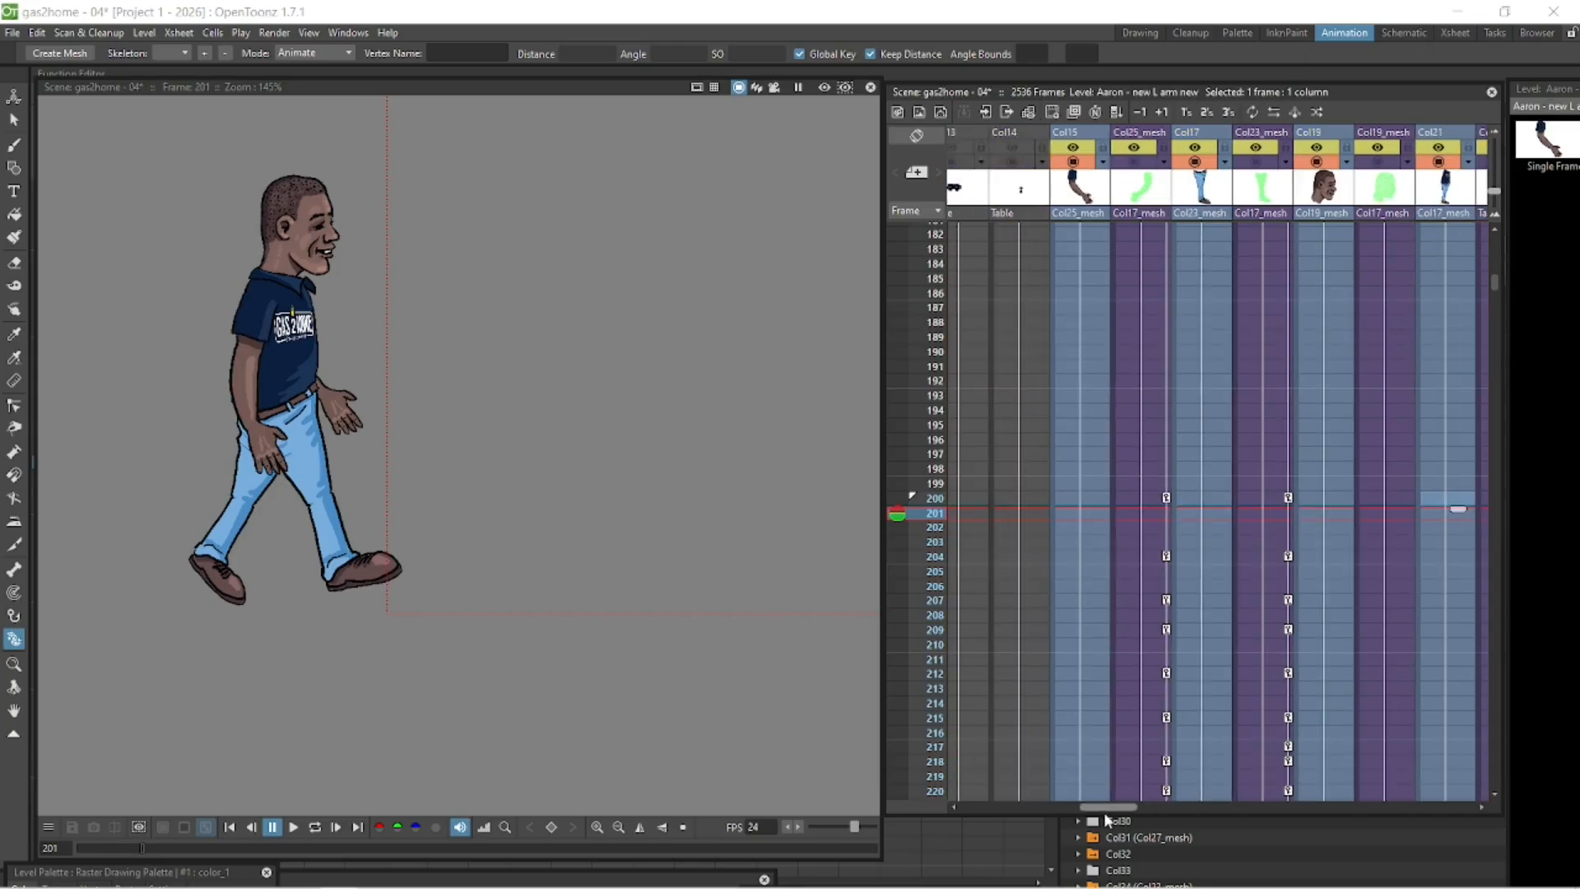
pyautogui.click(1135, 501)
pyautogui.click(1148, 555)
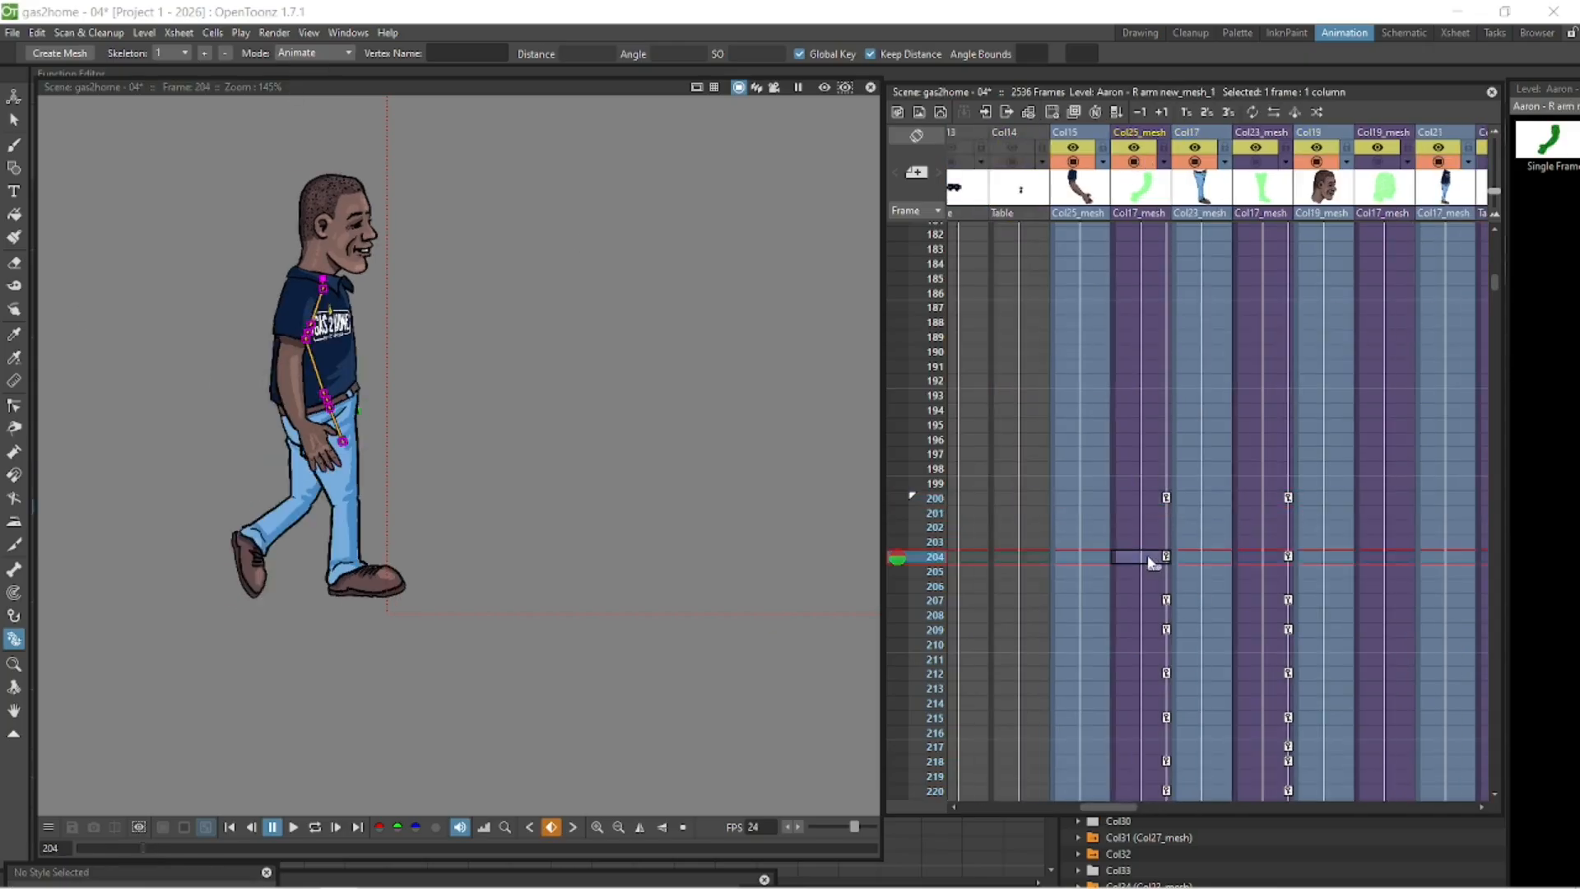
pyautogui.press('Down')
pyautogui.press('Down')
pyautogui.press('Down')
pyautogui.press('Down')
pyautogui.press('Down')
pyautogui.press('Down')
pyautogui.press('Up')
pyautogui.moveTo(384, 287); pyautogui.dragTo(387, 291)
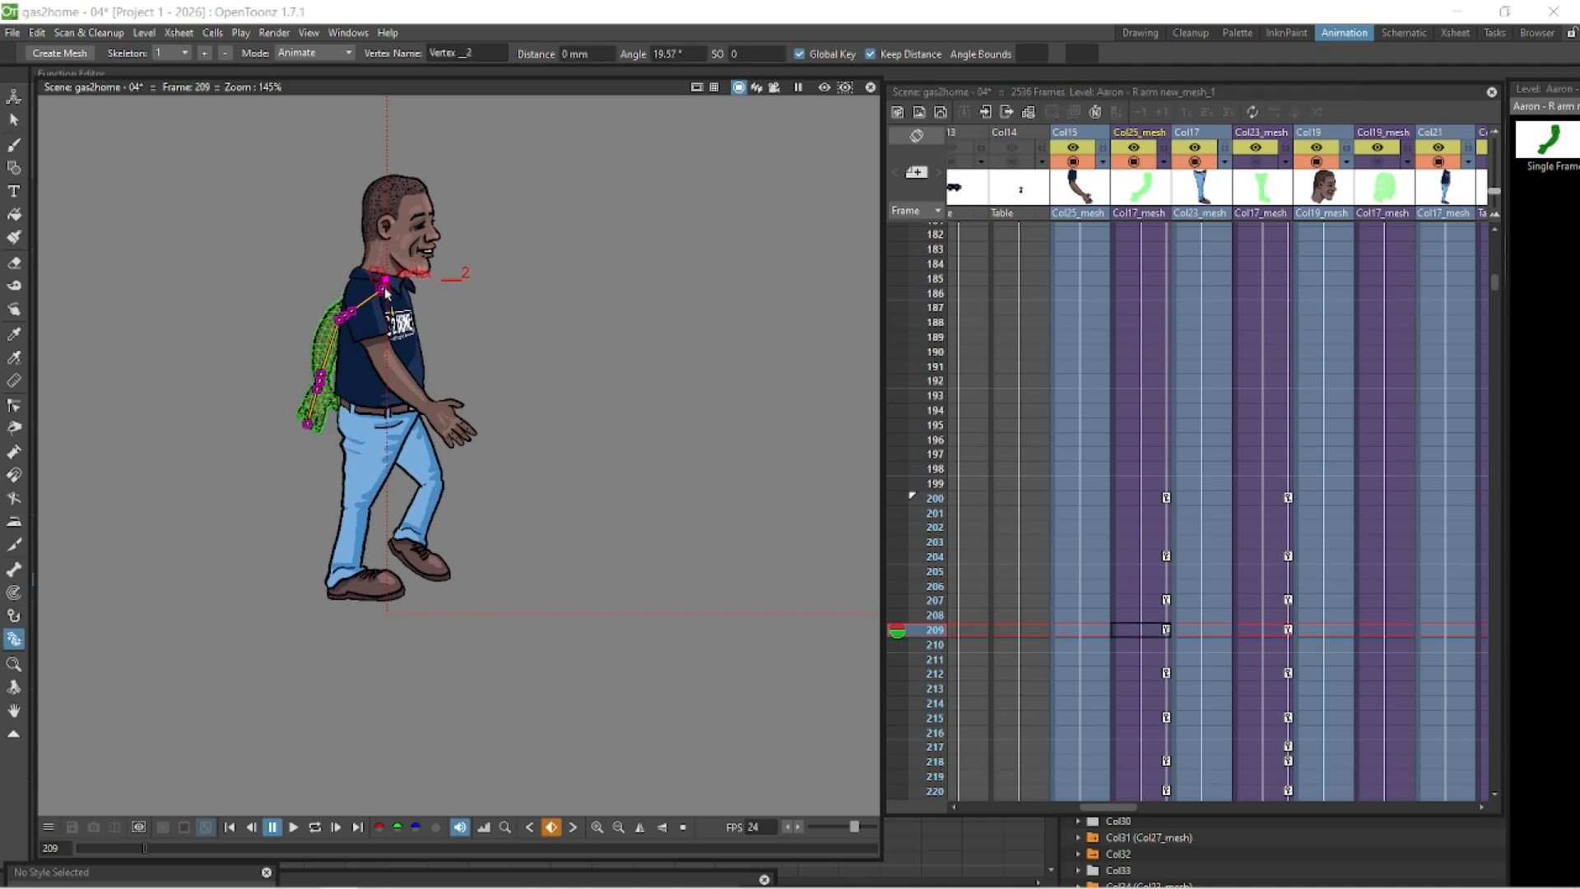
# - Step through the arm frames between 207 and 212 and readjust the right arm's shoulder joint at frame 209
pyautogui.click(1145, 599)
pyautogui.press('Down')
pyautogui.press('Down')
pyautogui.press('Down')
pyautogui.press('Down')
pyautogui.press('Down')
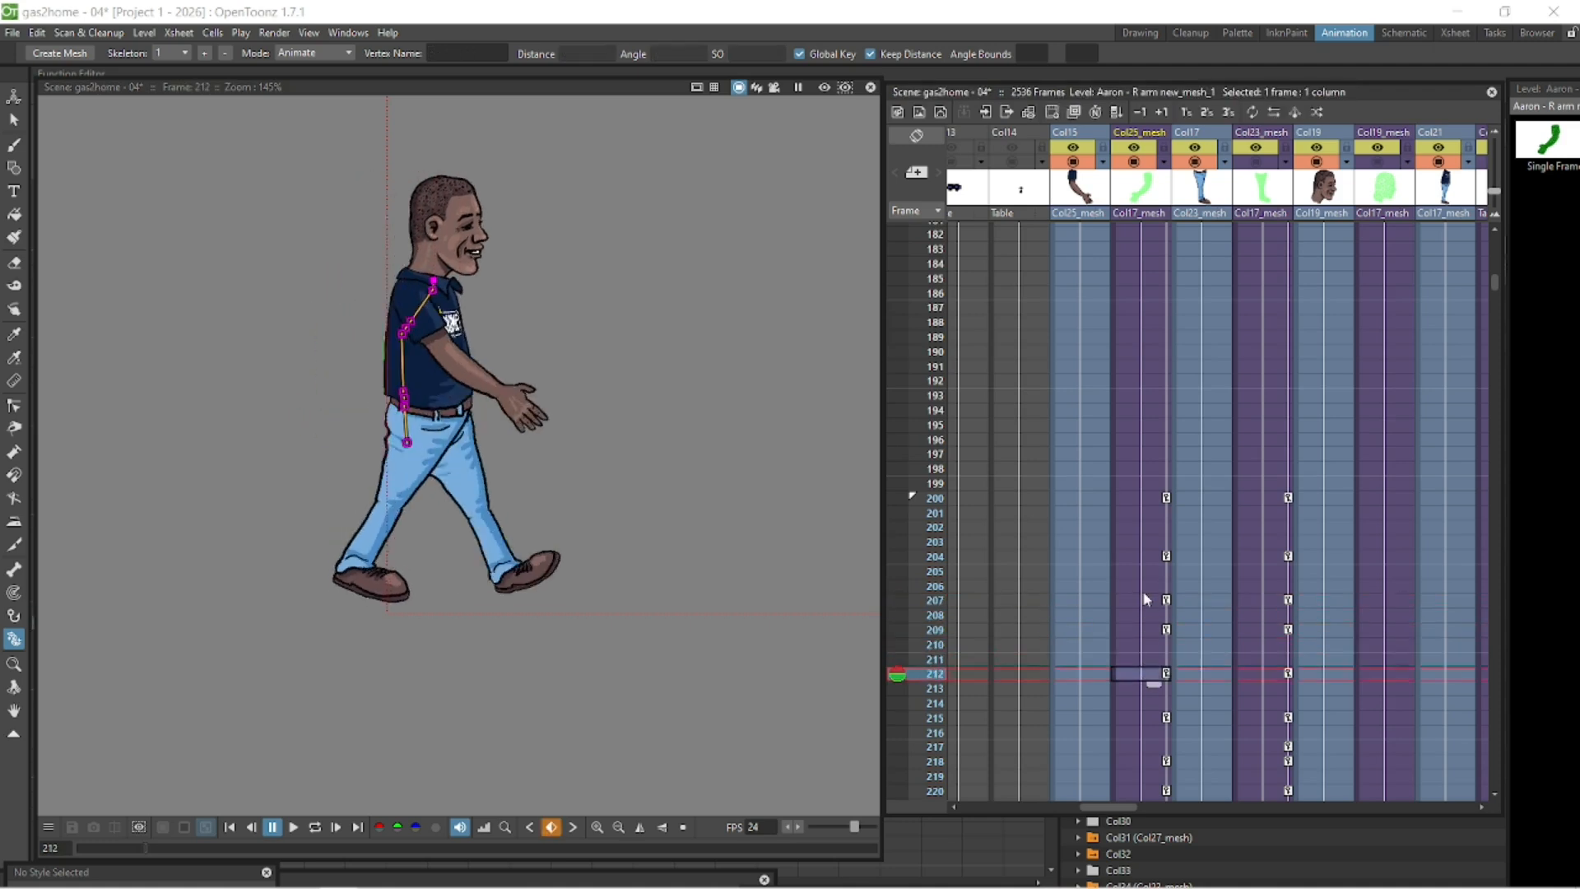
pyautogui.press('Up')
pyautogui.press('Up')
pyautogui.press('Up')
pyautogui.press('Up')
pyautogui.press('Up')
pyautogui.press('Up')
pyautogui.press('Up')
pyautogui.press('Down')
pyautogui.press('Down')
pyautogui.press('Down')
pyautogui.press('Down')
pyautogui.press('Down')
pyautogui.press('Up')
pyautogui.press('Up')
pyautogui.press('Up')
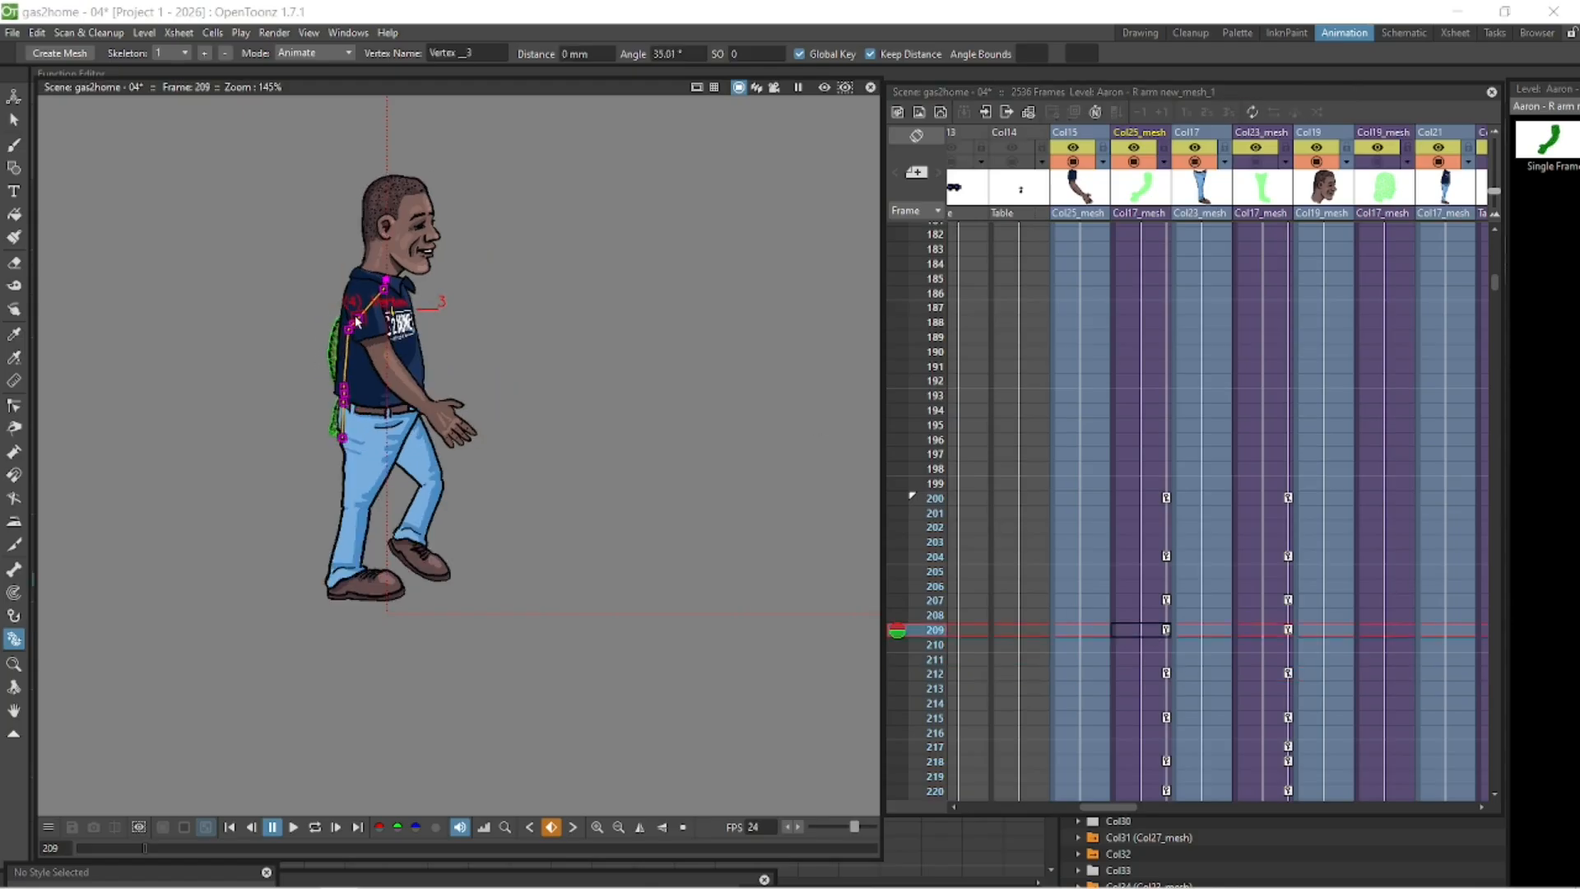
pyautogui.moveTo(355, 317); pyautogui.dragTo(356, 320)
# - Step forward to frame 212 and tweak the right arm's elbow joint rotation
pyautogui.click(1144, 599)
pyautogui.press('Down')
pyautogui.press('Down')
pyautogui.press('Down')
pyautogui.press('Down')
pyautogui.press('Down')
pyautogui.moveTo(381, 382); pyautogui.dragTo(385, 383)
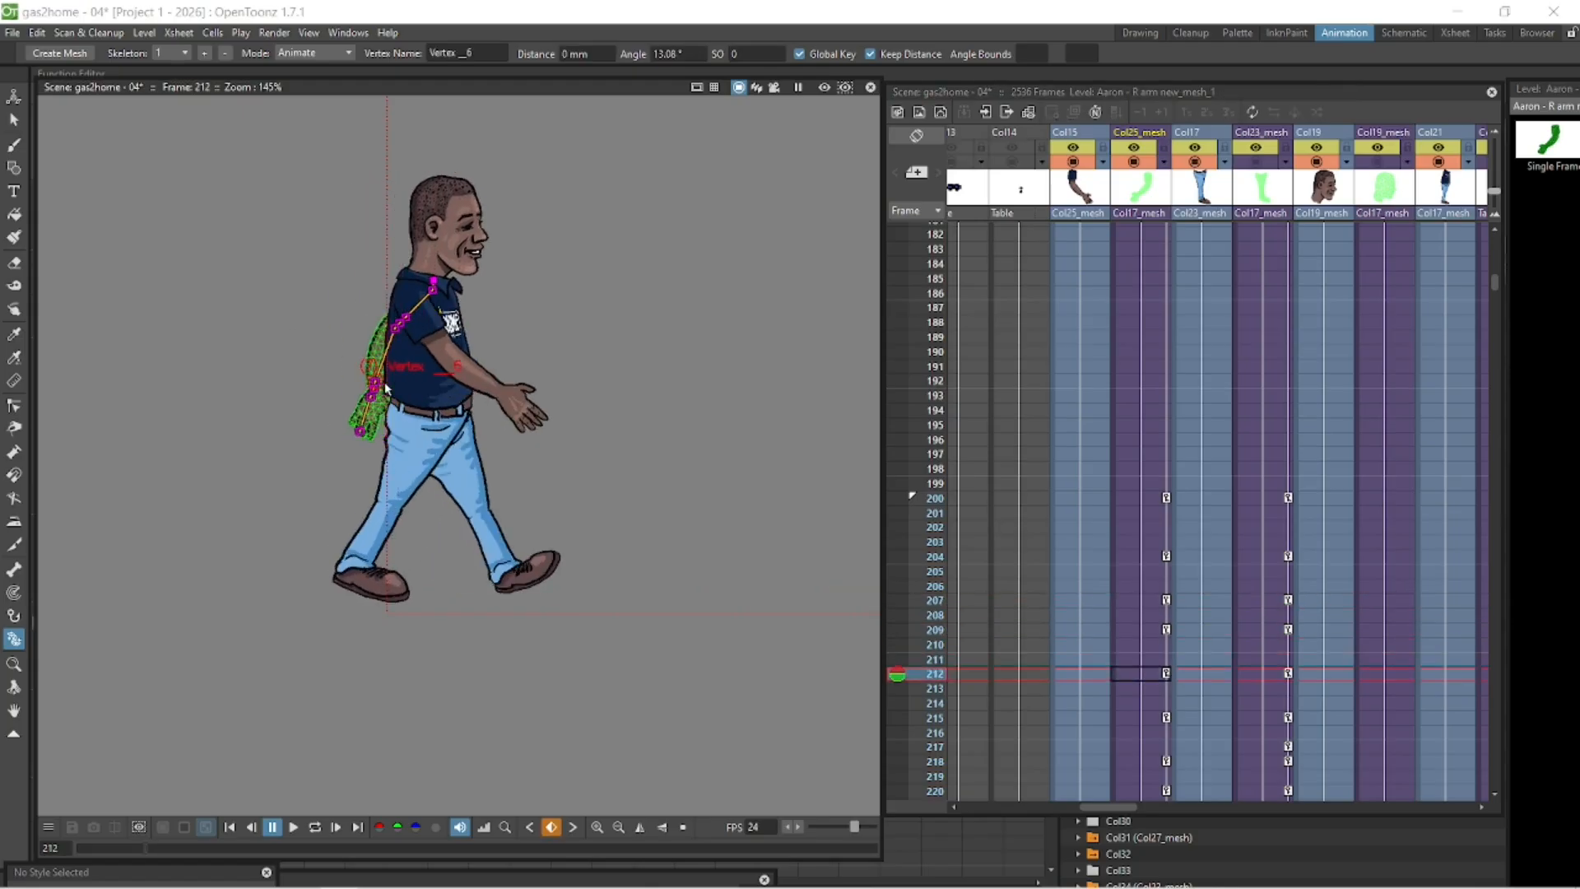
# - Play back the walk cycle in loop mode to review the adjusted arm motion
pyautogui.press('Down')
pyautogui.press('Down')
pyautogui.press('Down')
pyautogui.press('Down')
pyautogui.press('Down')
pyautogui.click(316, 826)
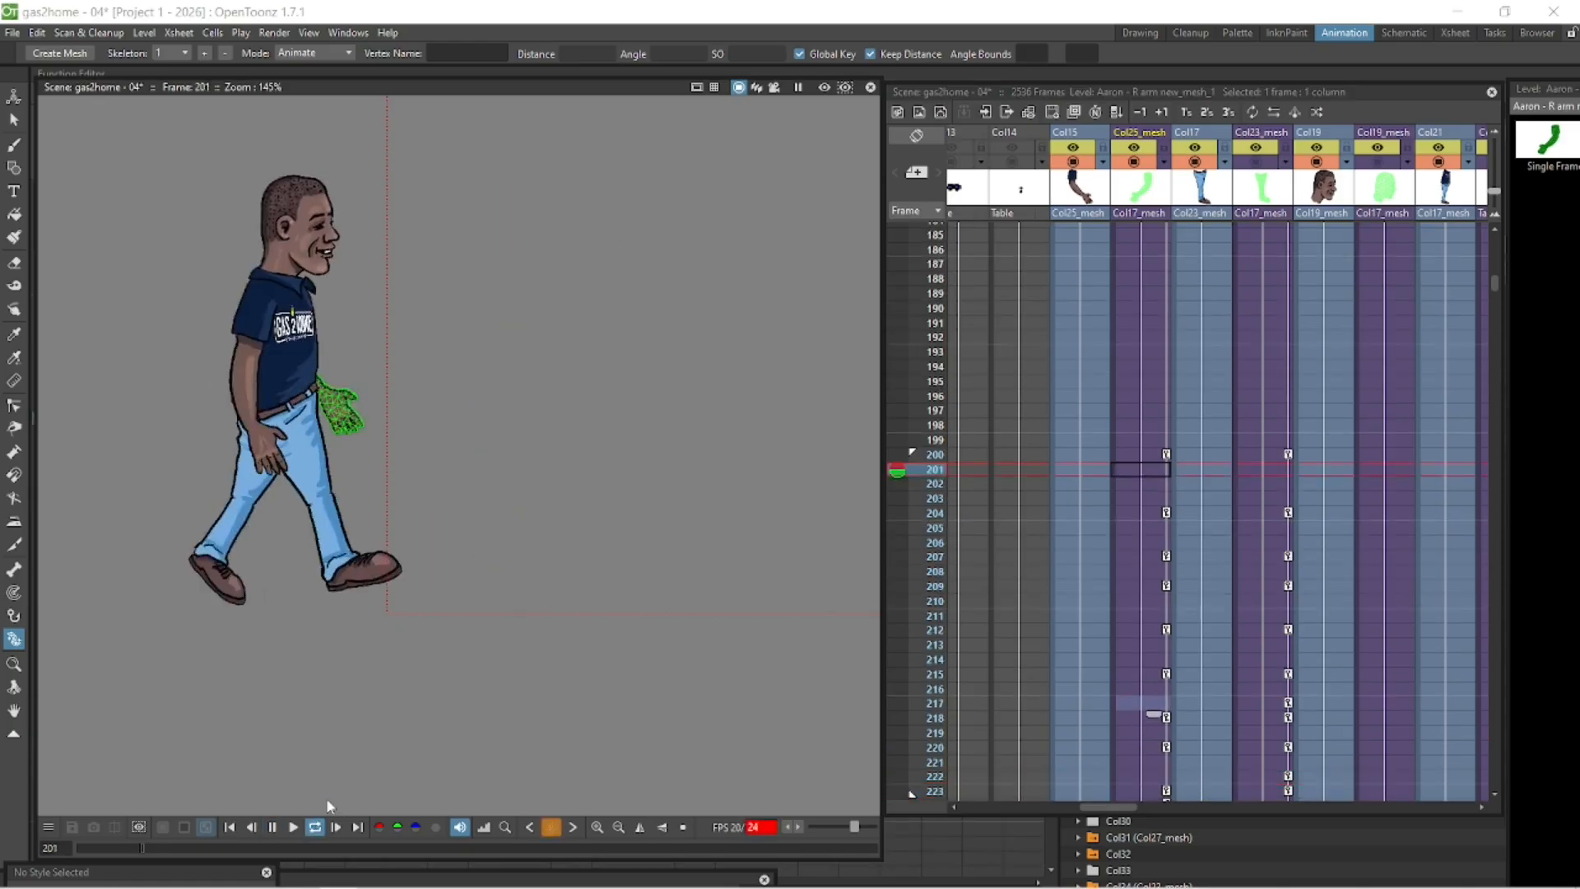
pyautogui.click(273, 828)
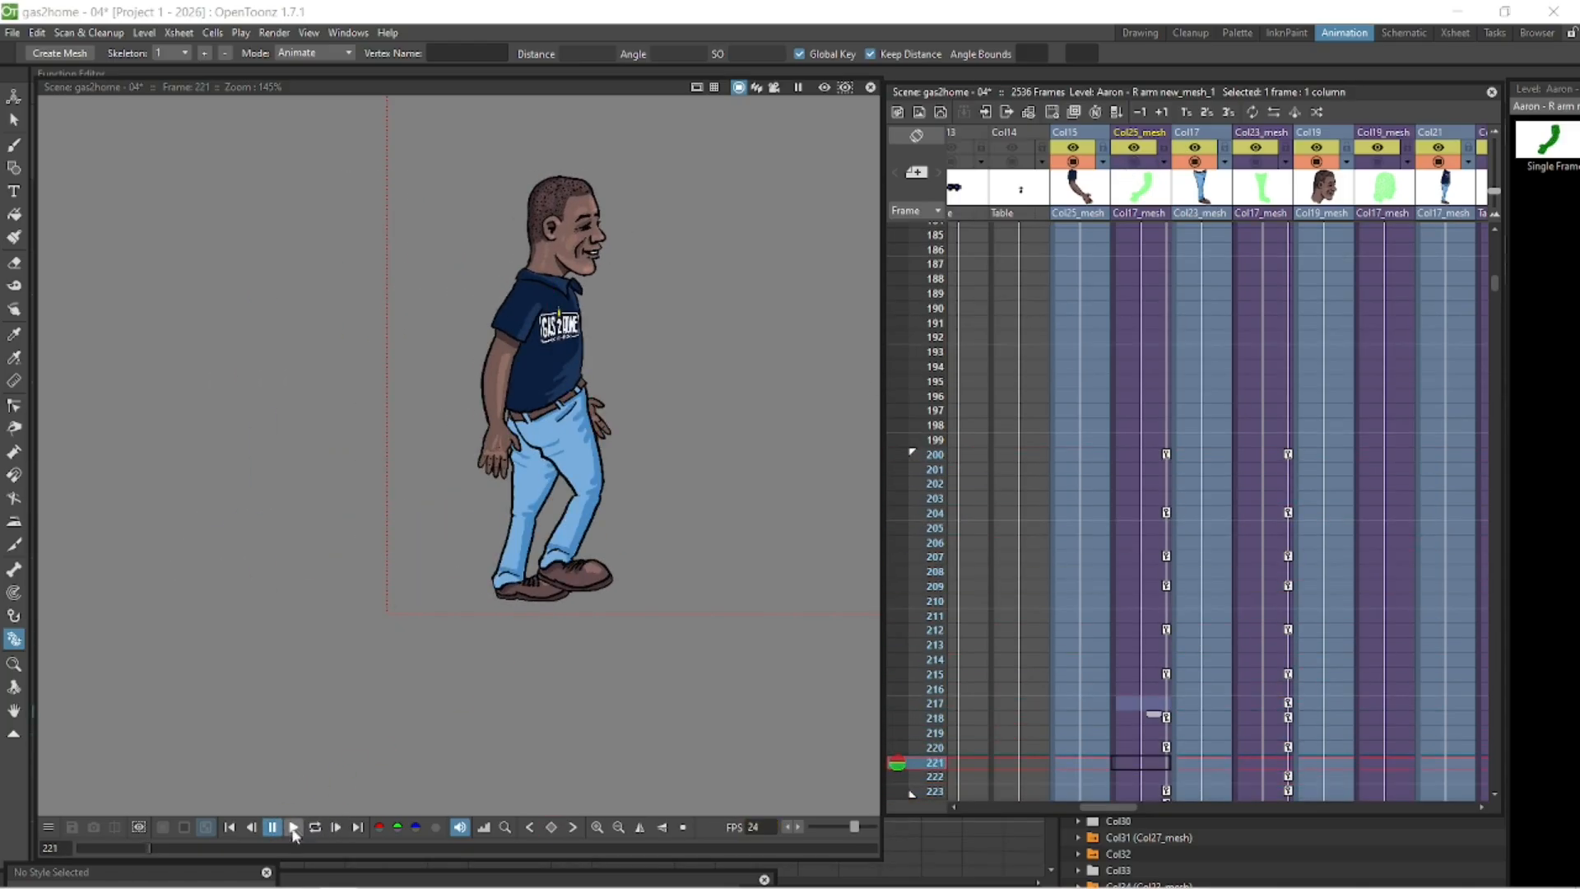
pyautogui.click(318, 828)
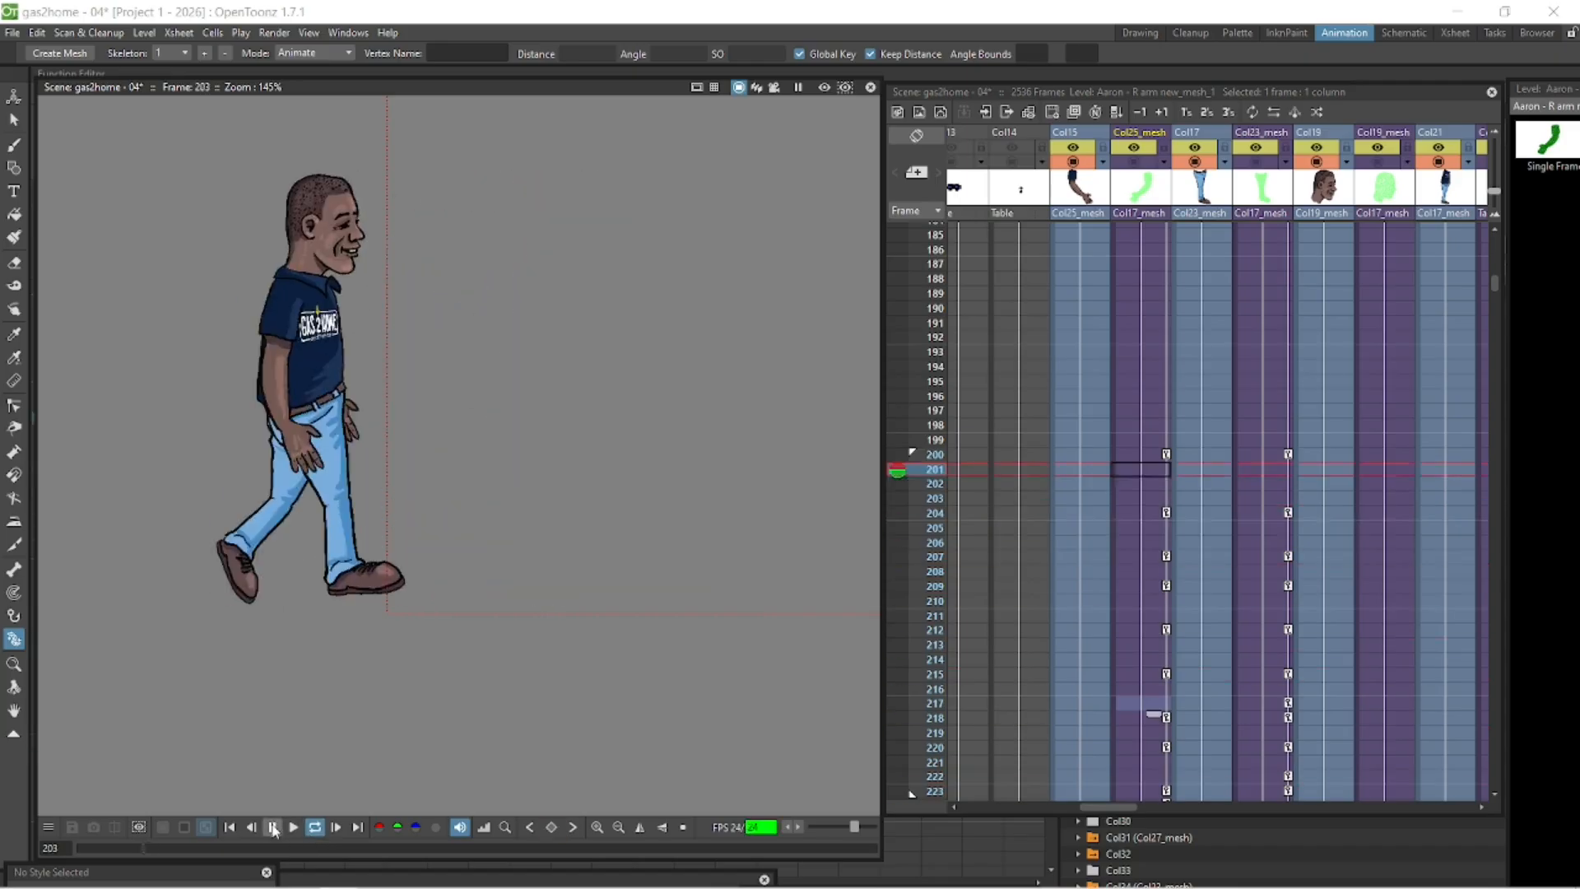
pyautogui.click(316, 828)
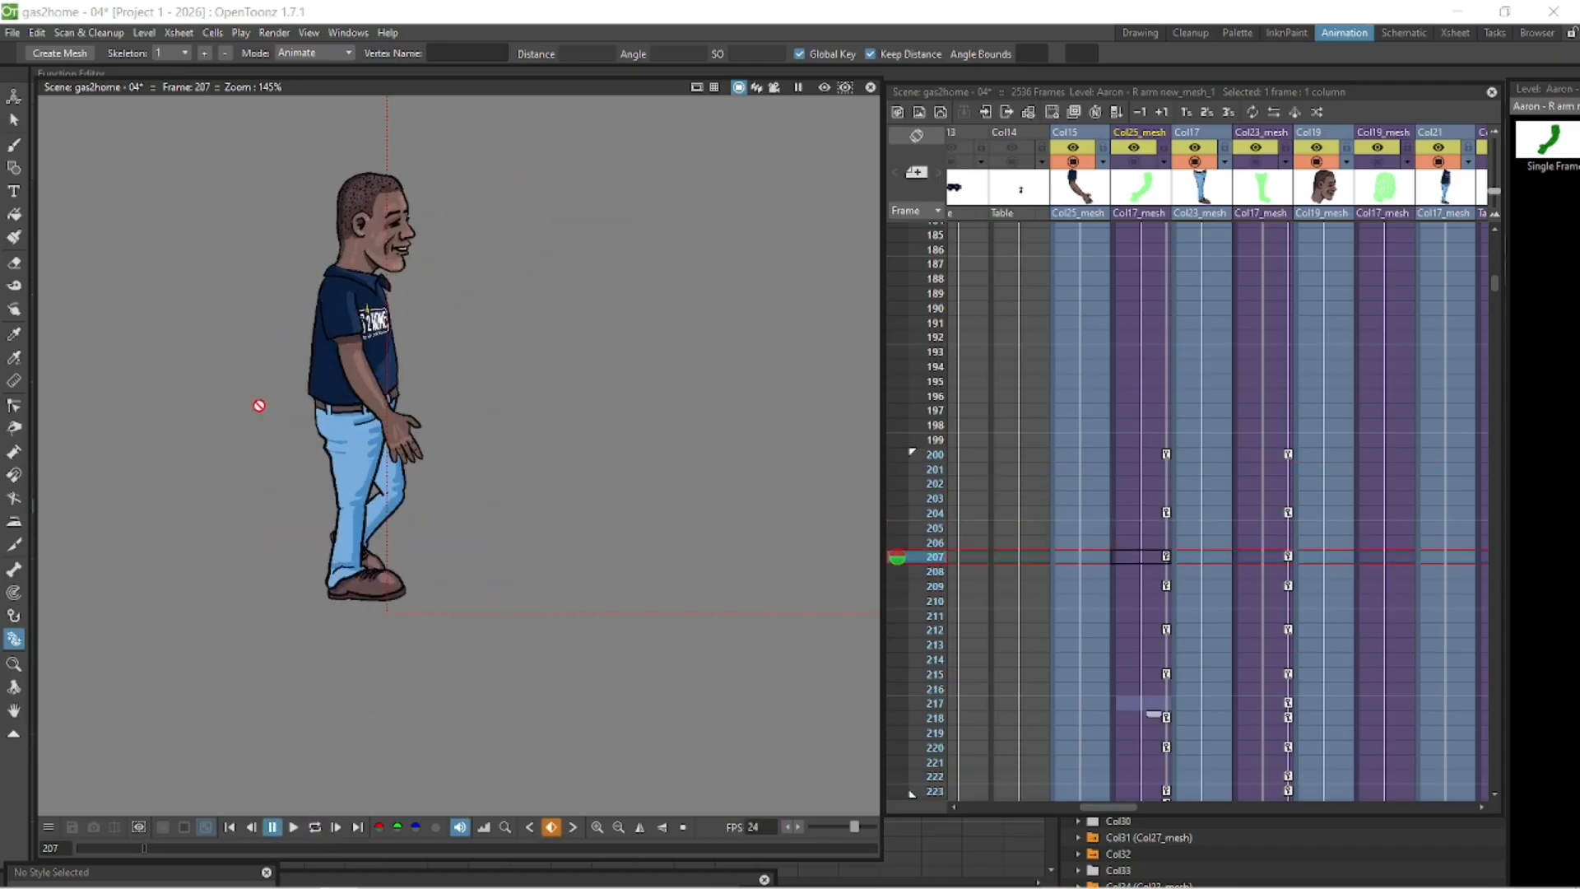